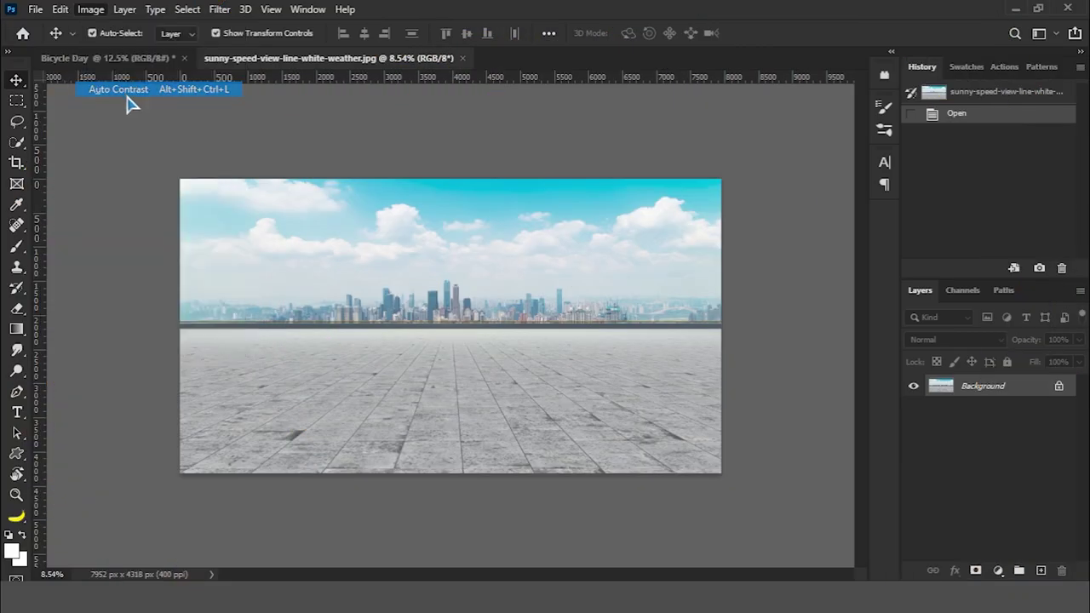
- Auto Contrast the city photo and copy its paved ground onto its own layer, deleting the original
left_click(128, 100)
key("m")
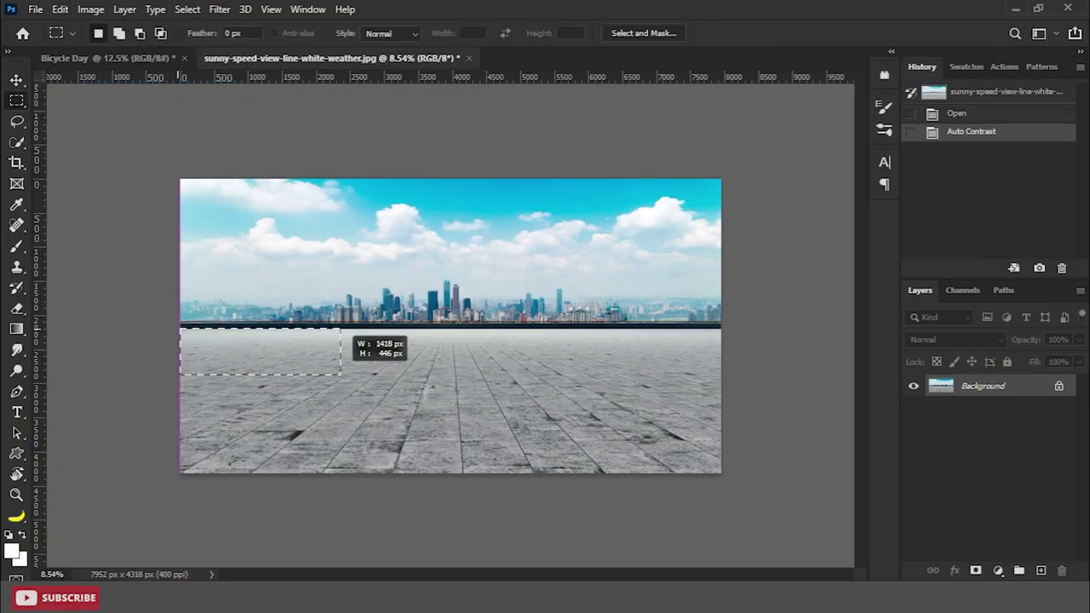
left_click_drag(341, 375, 741, 518)
key("ctrl+j")
left_click(988, 423)
key("Delete")
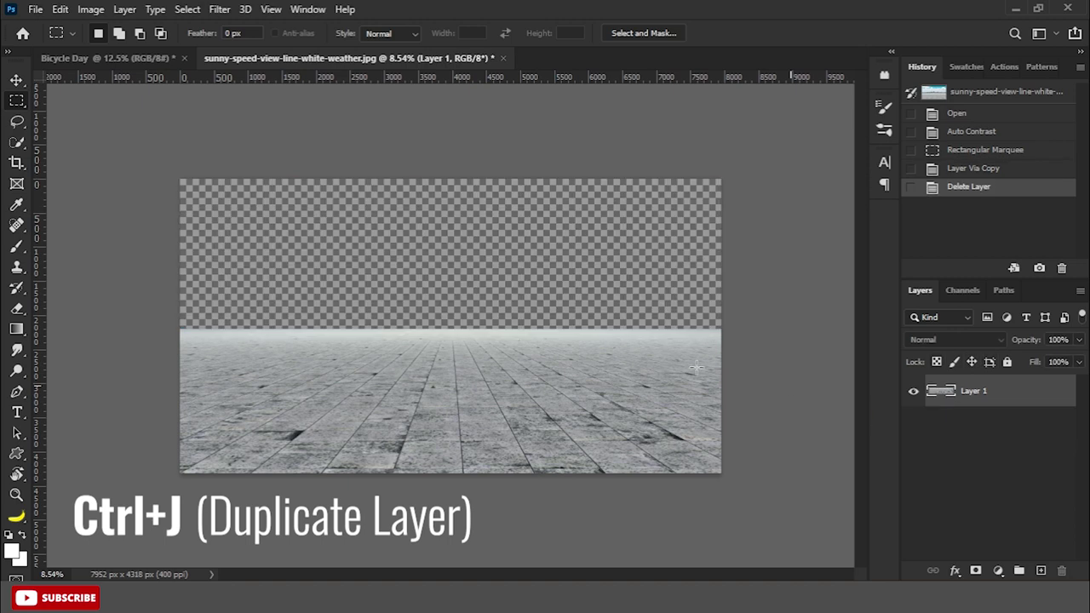
- Move the ground layer into Bicycle Day and close the city photo without saving
left_click(16, 79)
left_click_drag(329, 58, 199, 342)
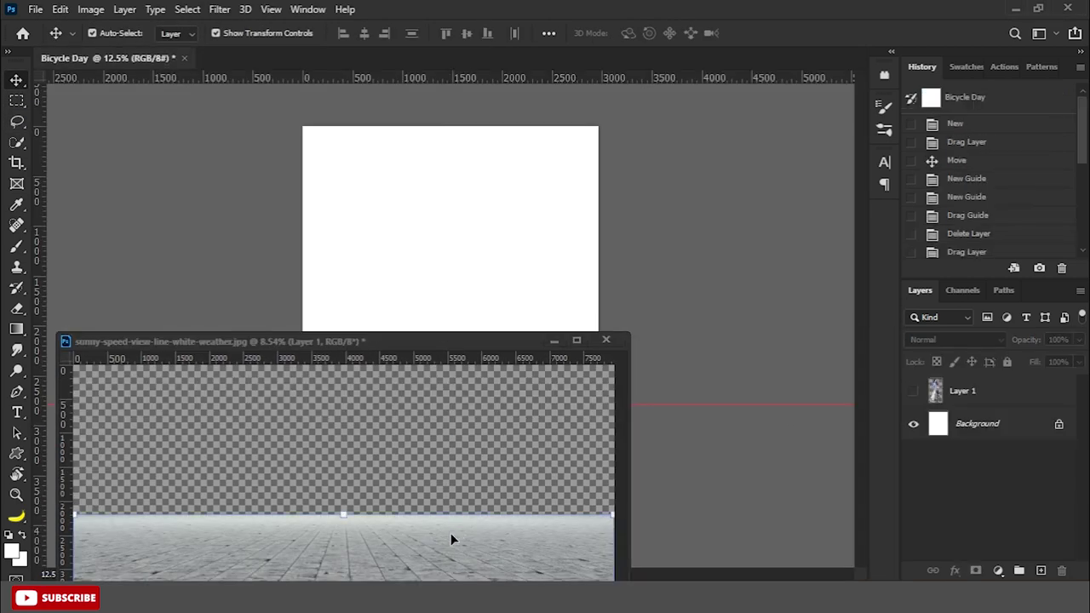
left_click_drag(450, 533, 611, 337)
left_click(606, 340)
left_click(533, 231)
- Scale and position the ground to fill the canvas bottom up to the horizon guide
left_click_drag(545, 305, 591, 366)
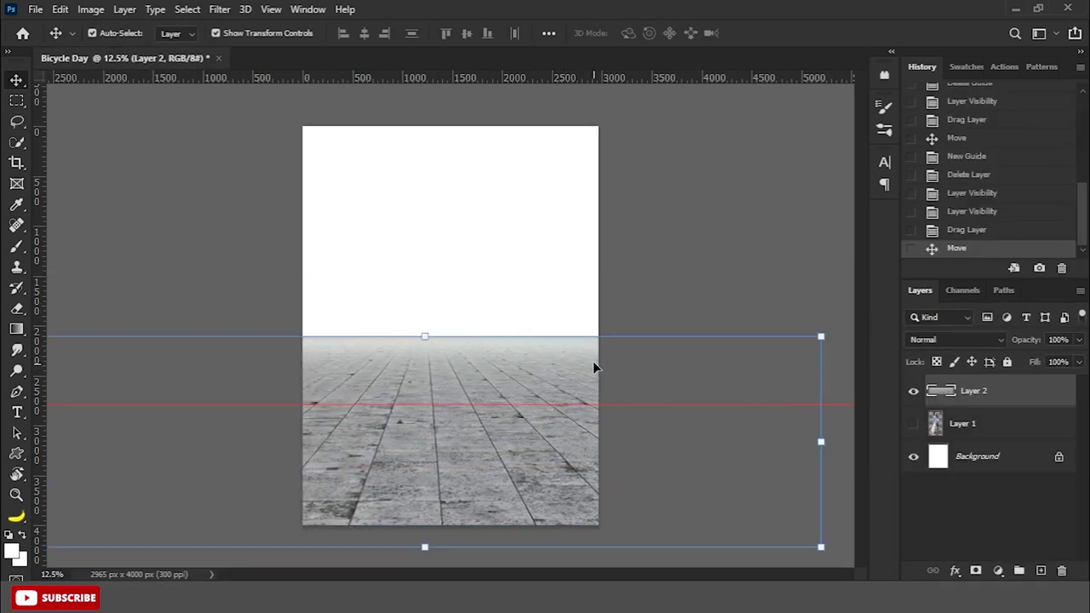
scroll(591, 365, "down", 2)
left_click_drag(707, 333, 596, 365)
left_click_drag(532, 402, 558, 417)
left_click_drag(604, 381, 630, 367)
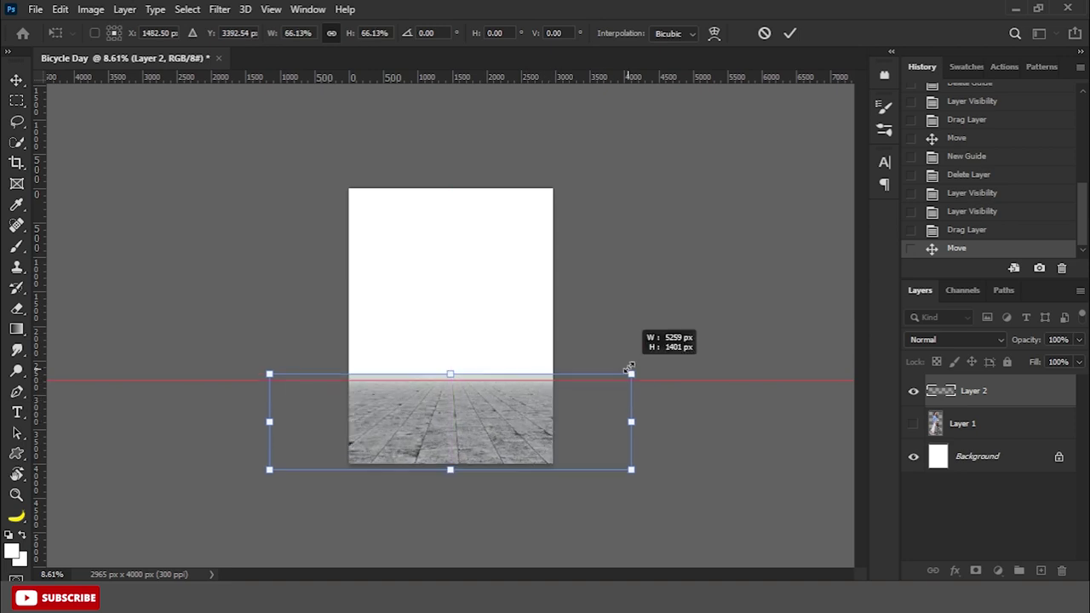
key("shift+Up")
left_click_drag(631, 421, 614, 421)
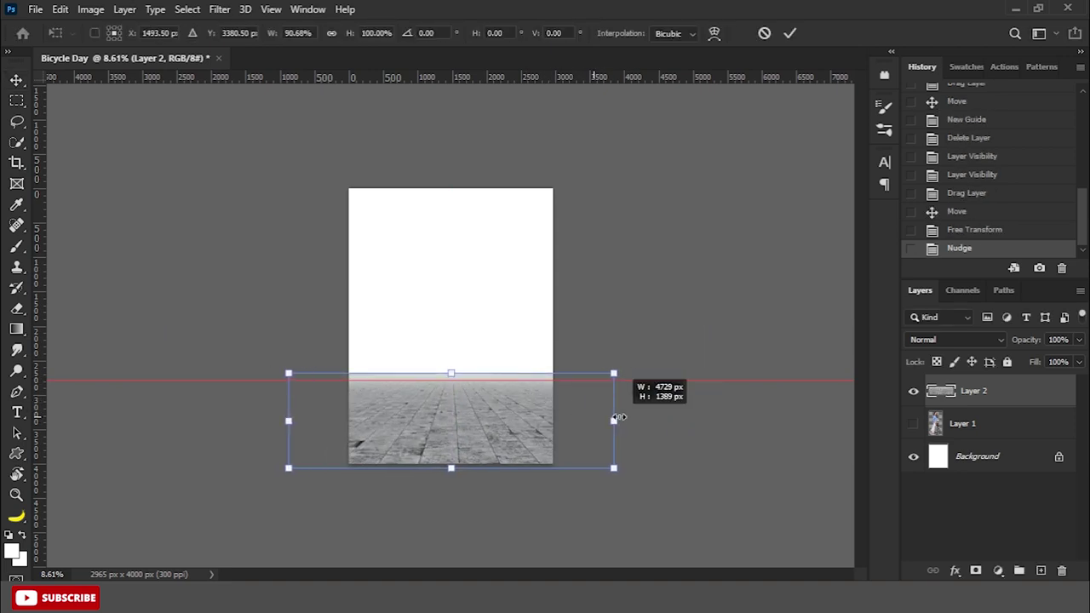
left_click(791, 33)
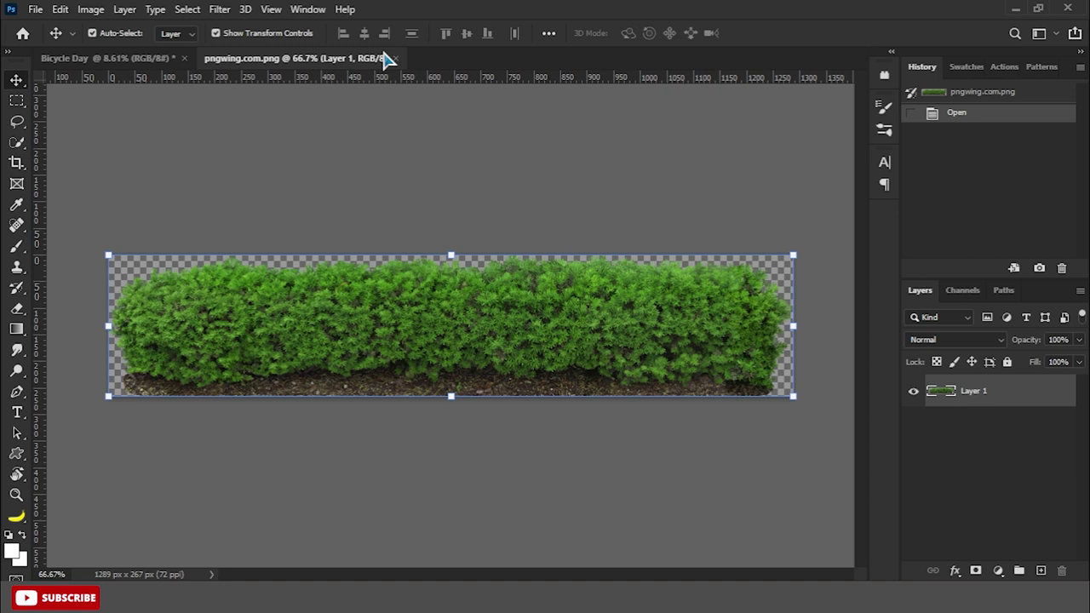
- Bring the hedge into Bicycle Day, resize it, and set it above the ground
left_click_drag(382, 57, 374, 288)
mouse_move(442, 261)
left_mouse_down()
mouse_move(511, 217)
mouse_move(454, 364)
mouse_move(608, 382)
left_mouse_up()
left_click(700, 287)
key("Return")
key("Down")
- Duplicate the hedge to the right, align both tops, and merge them into one layer
key("ctrl+j")
scroll(480, 380, "up", 1)
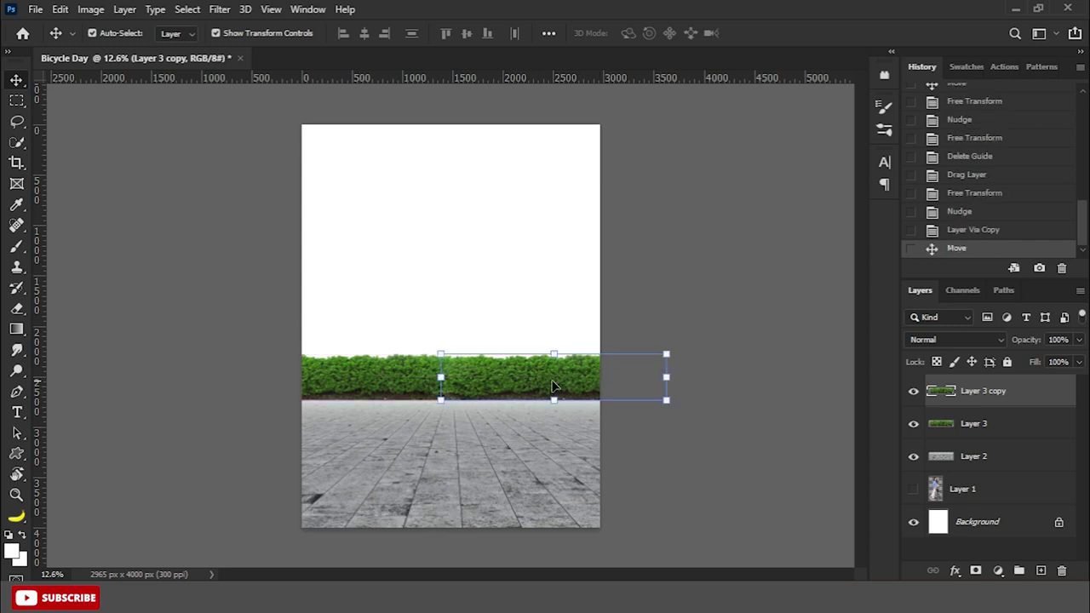
scroll(505, 369, "up", 1)
left_click_drag(510, 392, 528, 392)
left_click(973, 423, "shift")
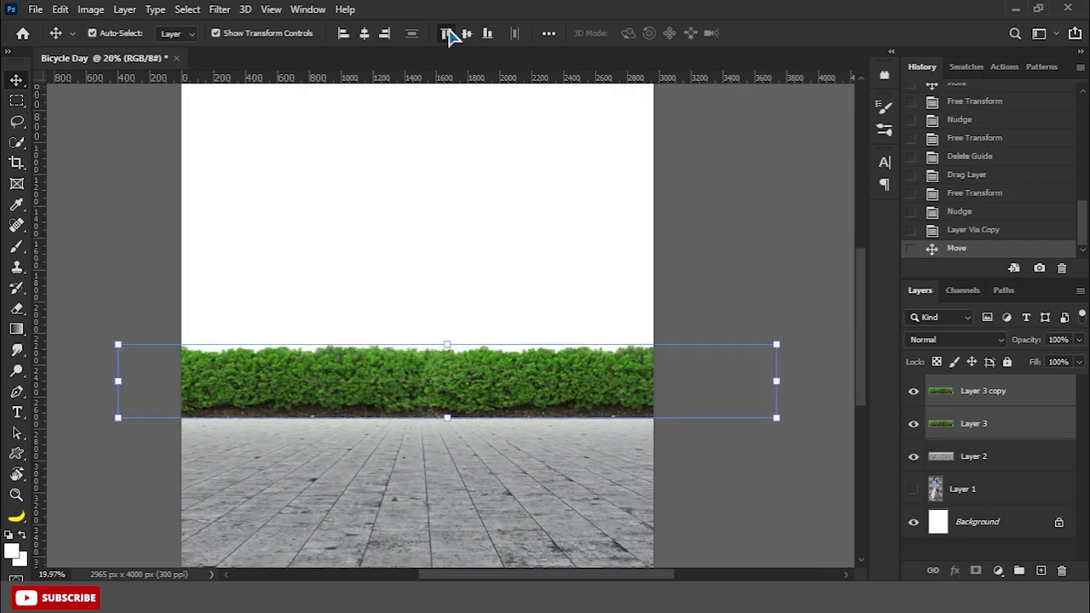
left_click(445, 32)
left_click(546, 367)
scroll(547, 367, "up", 1)
scroll(479, 401, "down", 1)
left_click(974, 423, "shift")
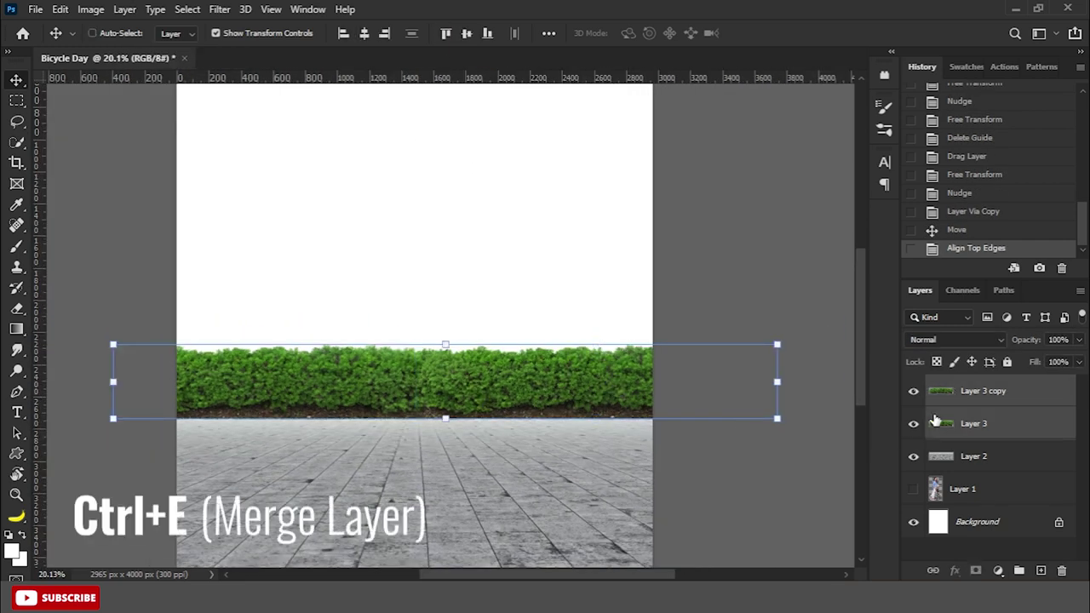
key("ctrl+e")
scroll(559, 415, "down", 1)
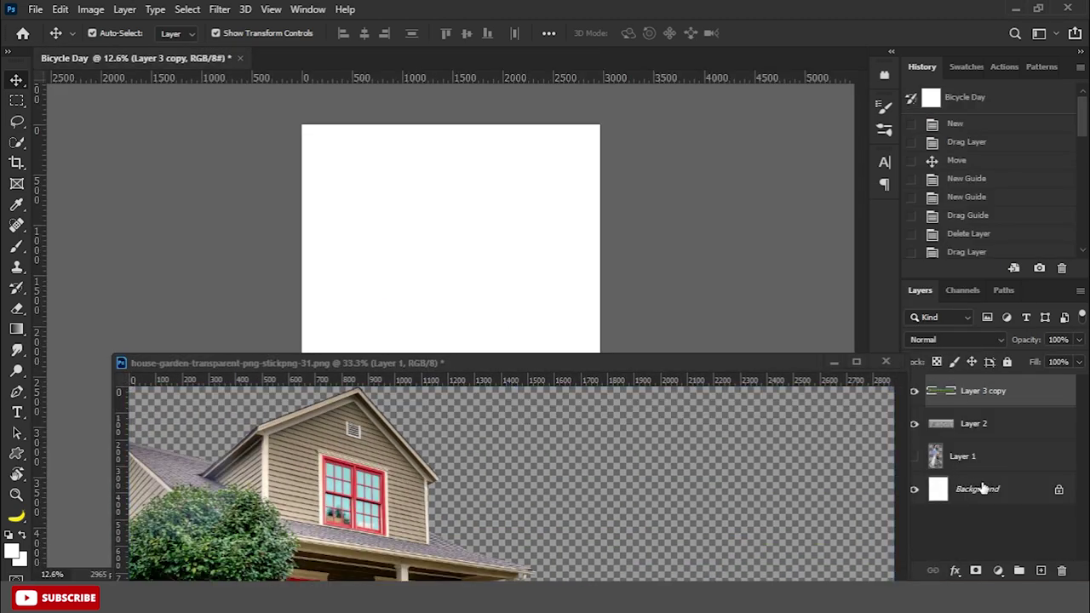
- Drop the house into Bicycle Day above the Background layer and close its source unsaved
left_click(984, 489)
left_click_drag(503, 477, 460, 298)
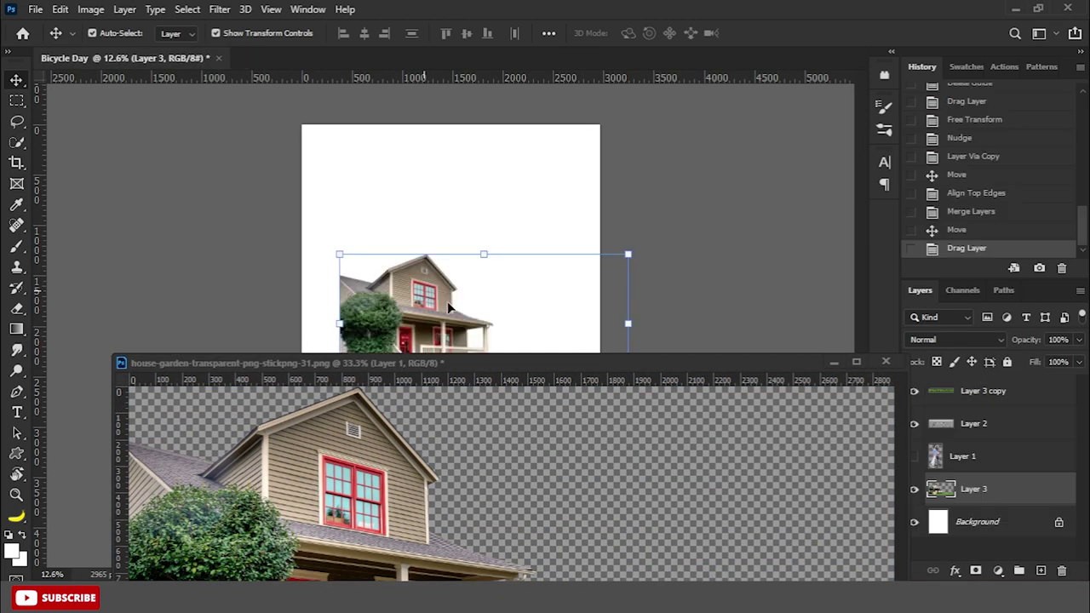
left_click(886, 363)
left_click(538, 231)
- Enlarge and stretch the house so it stands behind the hedge on the left
mouse_move(584, 270)
left_mouse_down()
mouse_move(657, 236)
mouse_move(579, 314)
left_mouse_up()
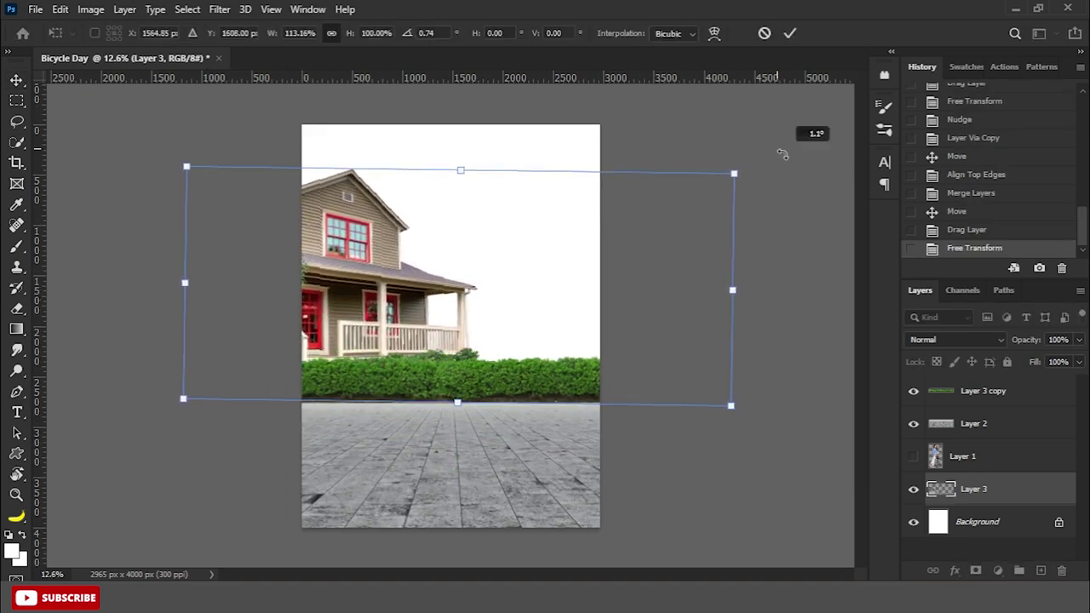
left_click_drag(780, 151, 795, 146)
left_click_drag(647, 281, 664, 266)
key("Return")
key("ctrl+t")
left_click_drag(747, 294, 801, 294)
left_click_drag(474, 161, 474, 141)
left_click_drag(803, 285, 810, 285)
key("Return")
key("ctrl+0")
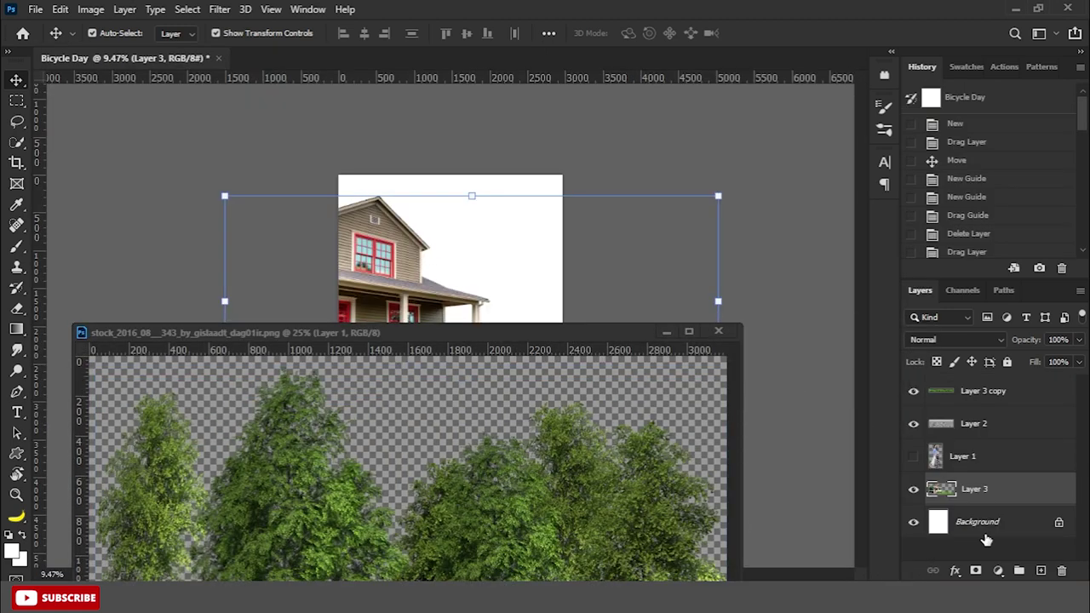
- Bring the trees into Bicycle Day and place them behind the hedge
left_click(986, 521)
left_click_drag(409, 477, 600, 310)
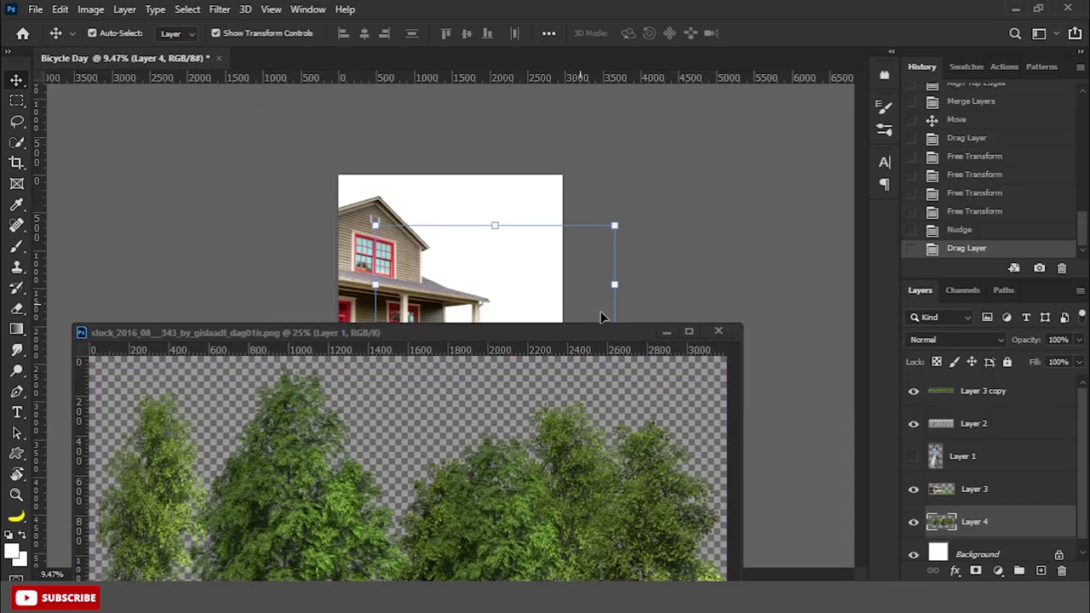
left_click(718, 331)
left_click_drag(616, 224, 575, 304)
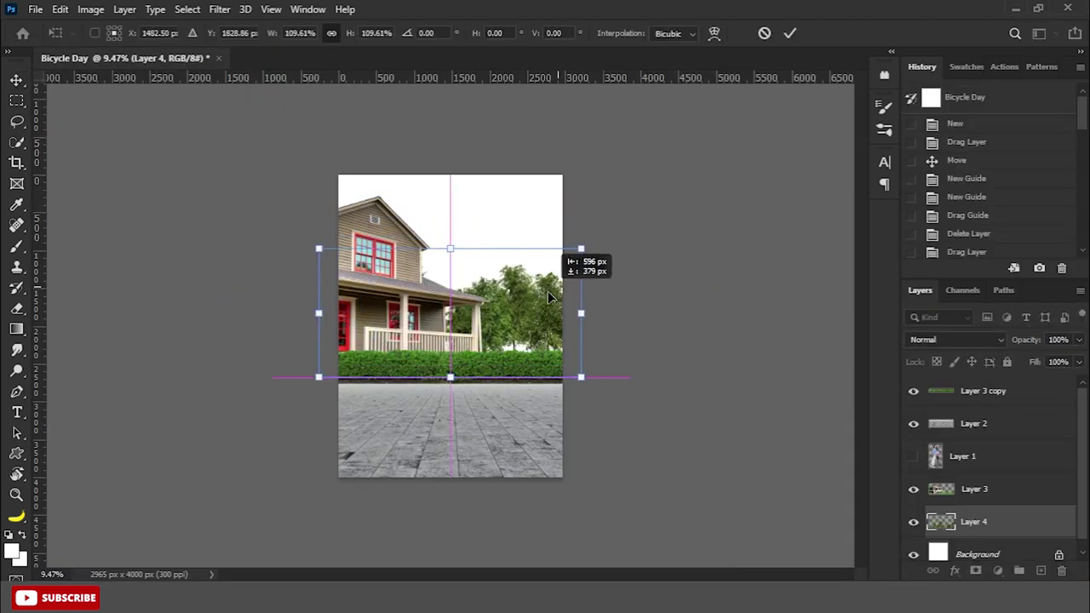
key("Return")
- Shrink the trees to about 87% and shift them down and left
left_click_drag(615, 247, 601, 250)
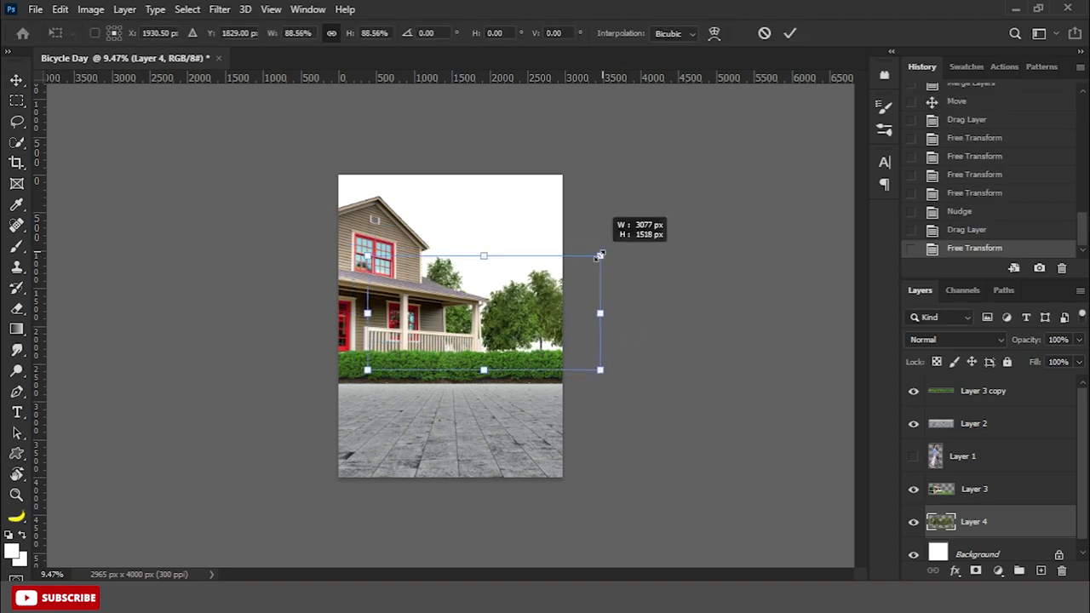
key("Return")
left_click_drag(568, 298, 554, 339)
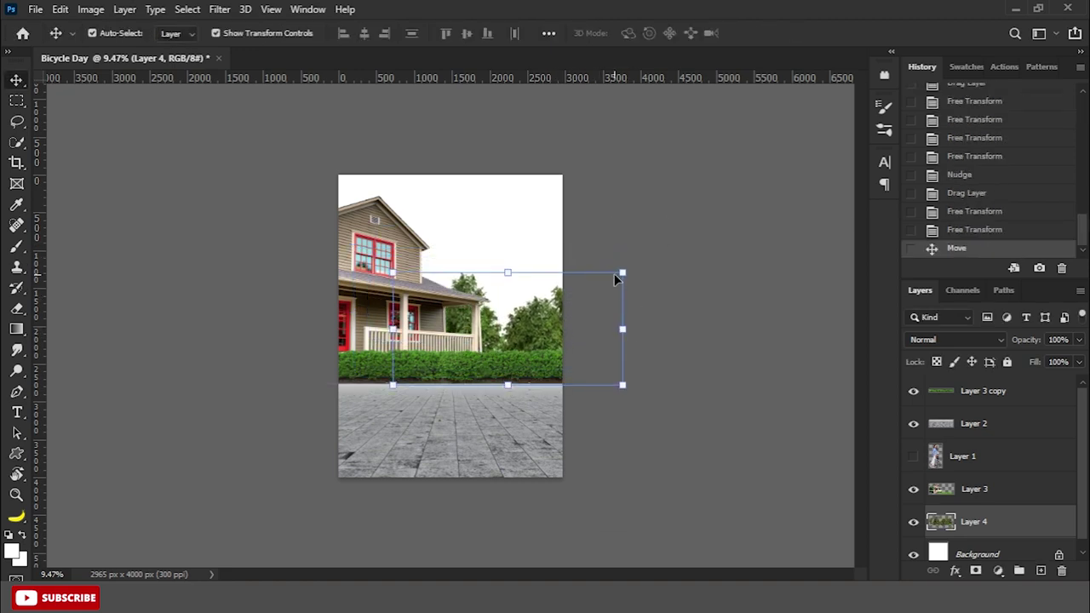
left_click_drag(614, 273, 606, 285)
key("Return")
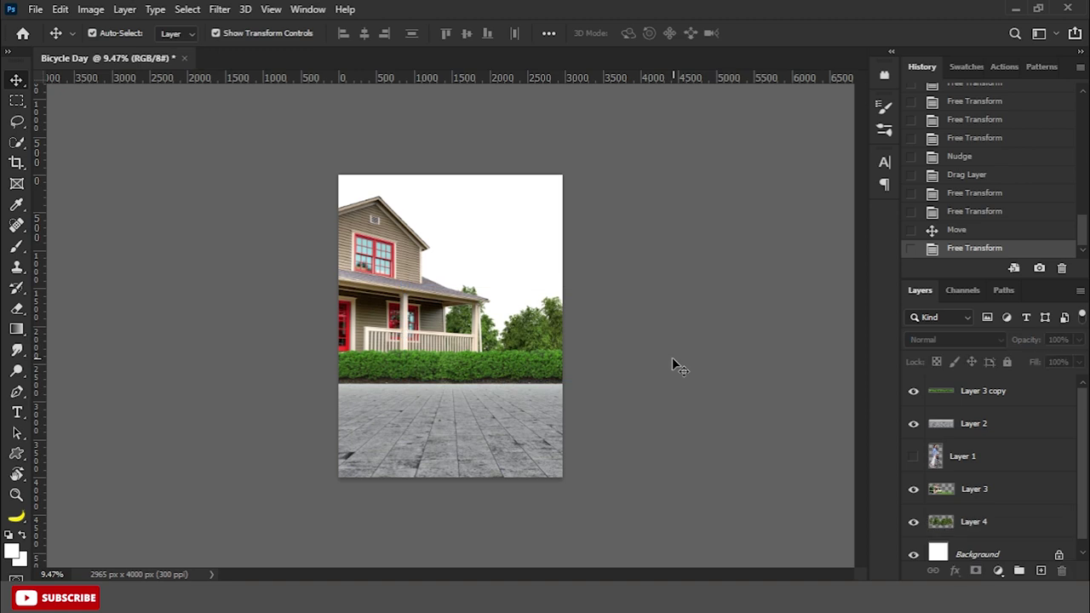
- Duplicate the trees beside the house and raise the woman's Layer 1 in the stack
key("ctrl+j")
left_click_drag(530, 332, 434, 284)
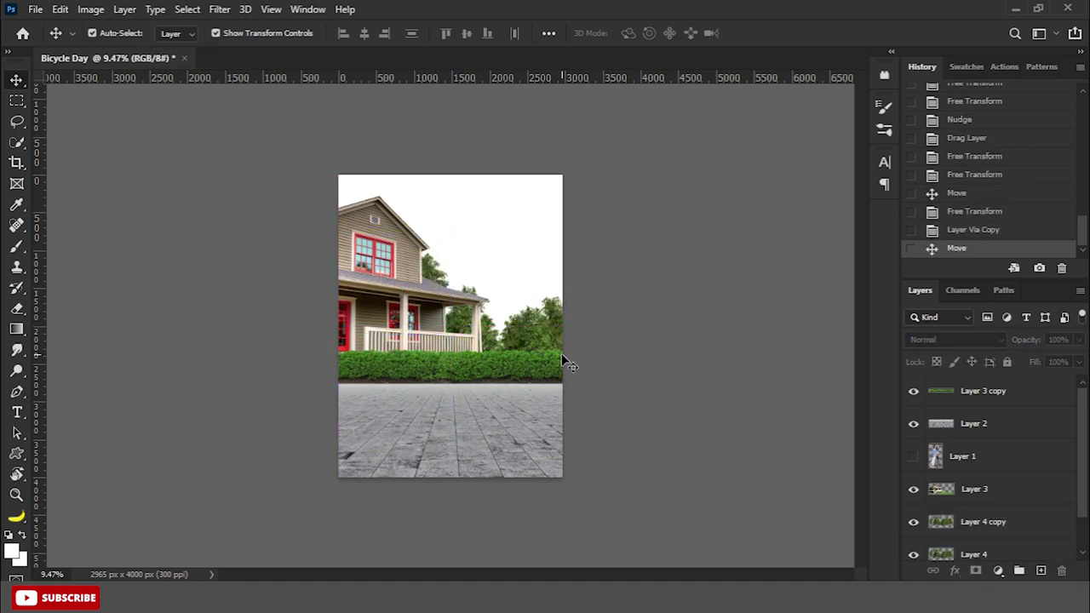
left_click_drag(962, 456, 962, 390)
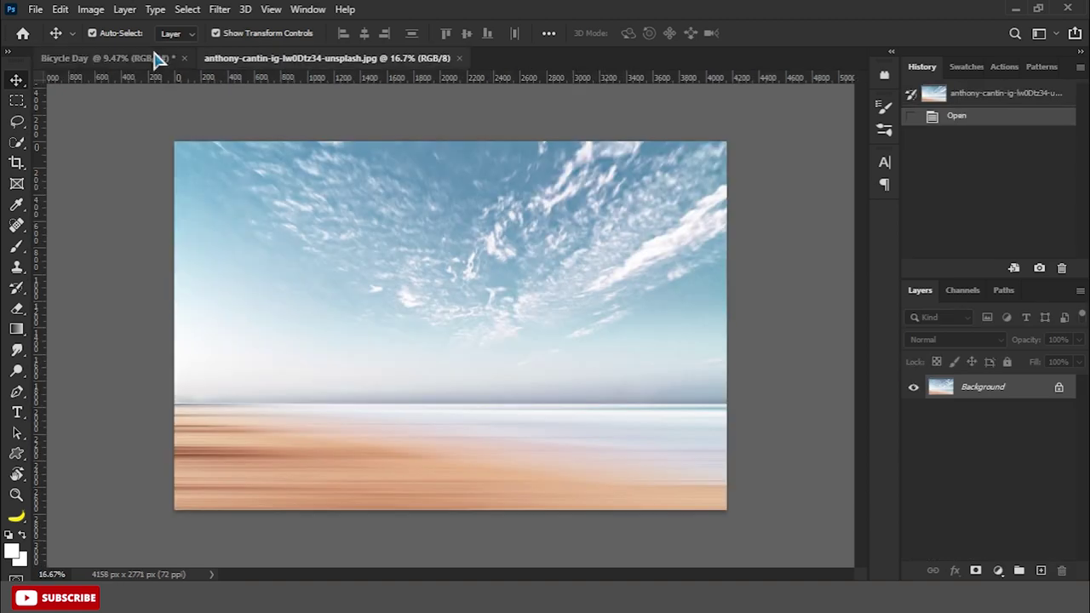
- Flip the sky photo horizontally, drop it into Bicycle Day, and close it unsaved
left_click(90, 8)
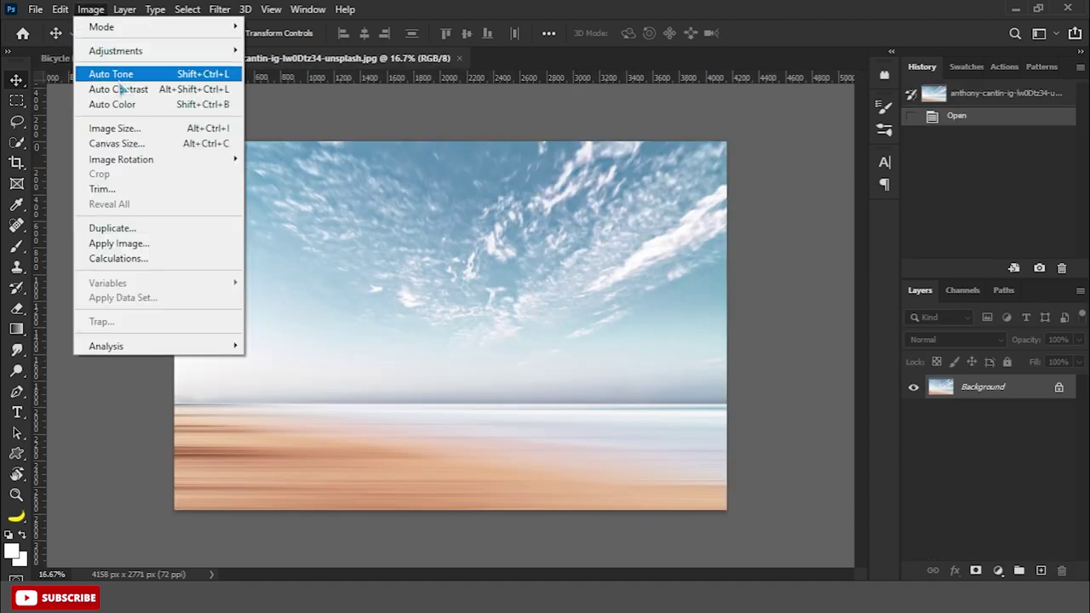
left_click(293, 241)
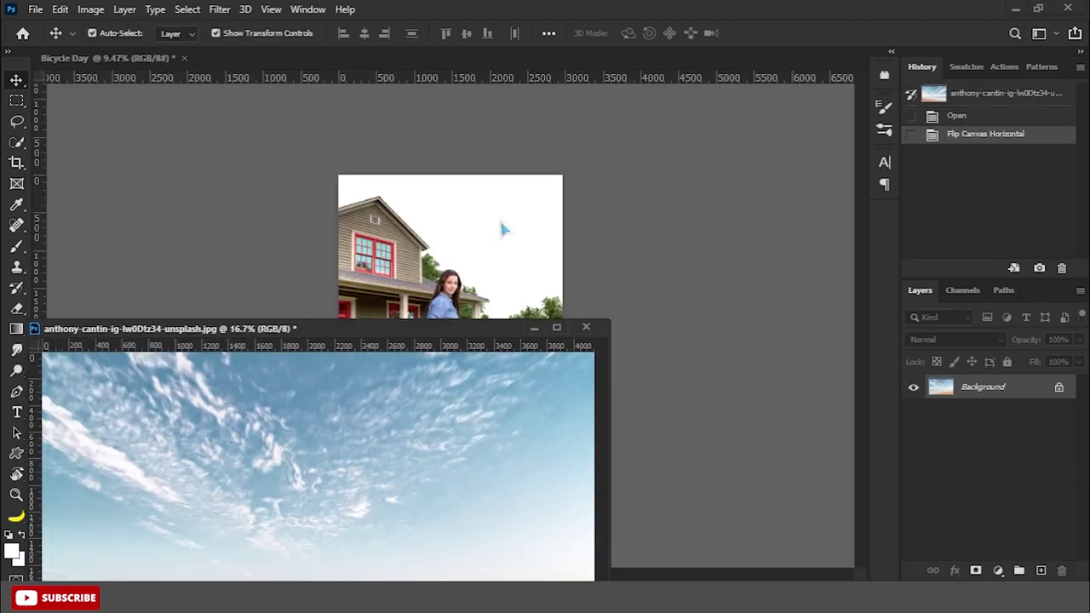
left_click_drag(262, 265, 503, 227)
left_click(586, 326)
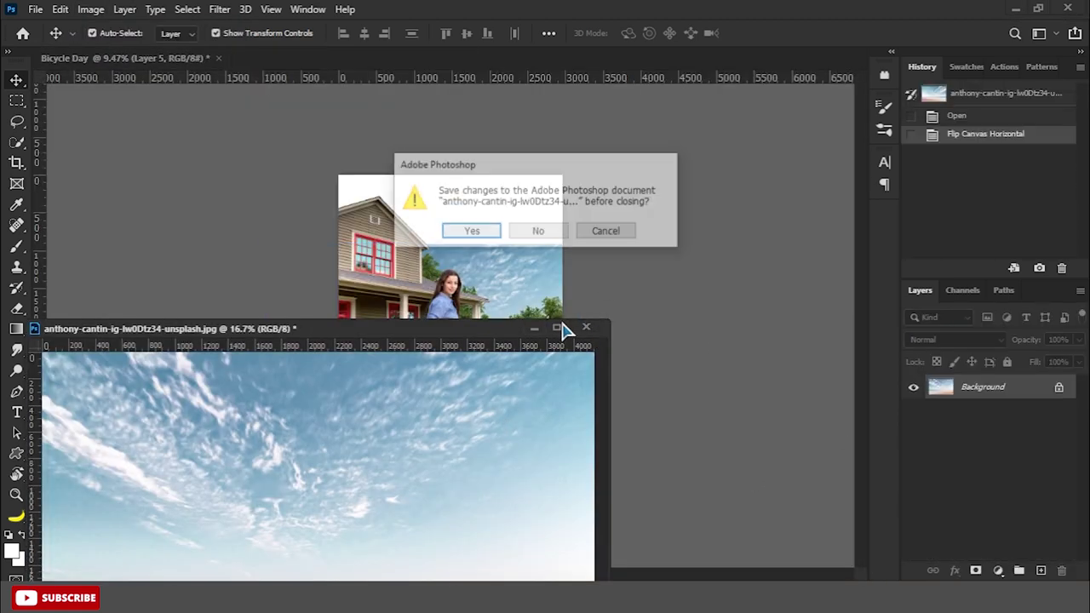
left_click(536, 229)
- Scale the sky to fill the canvas behind the house, then add an empty layer
mouse_move(511, 281)
left_mouse_down()
mouse_move(554, 257)
mouse_move(553, 271)
left_mouse_up()
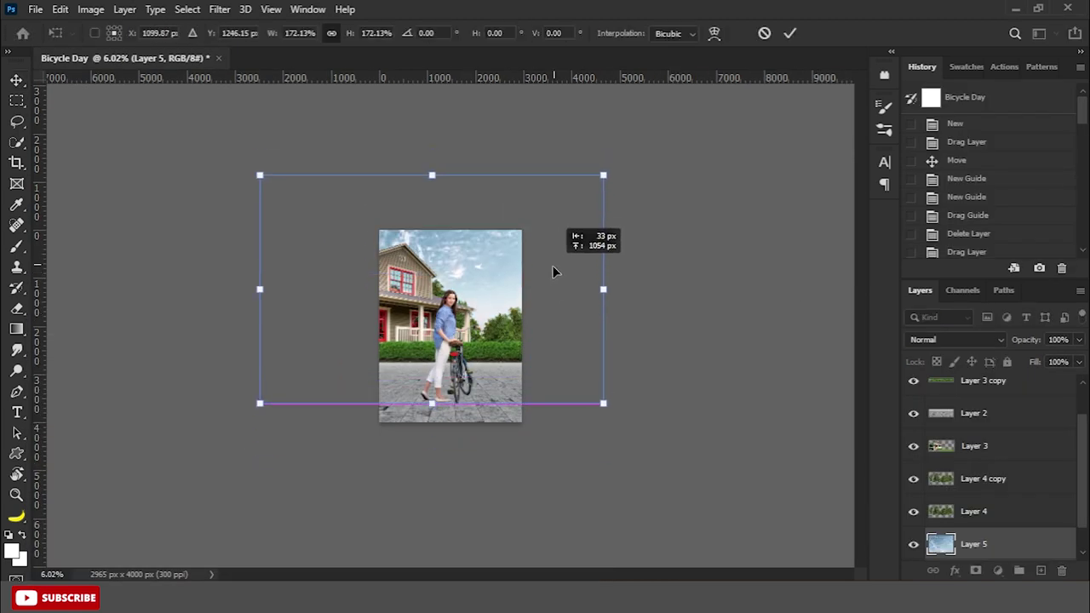
left_click_drag(259, 290, 169, 288)
left_click_drag(604, 288, 620, 288)
left_click_drag(620, 175, 562, 207)
key("Return")
left_click_drag(417, 370, 417, 392)
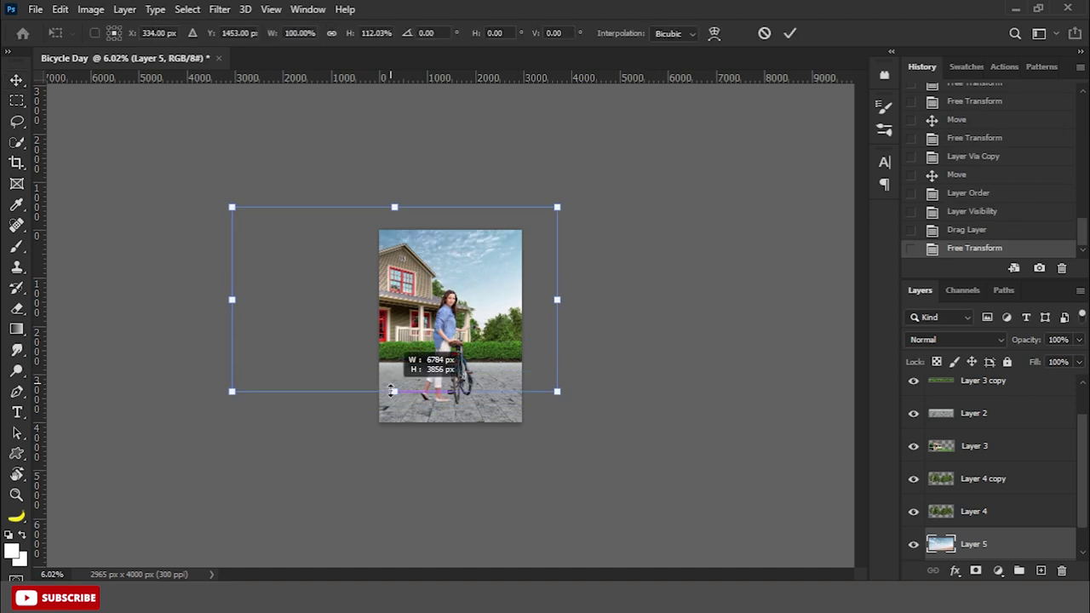
key("Return")
key("ctrl+plus")
key("shift+Left")
key("shift+Left")
key("shift+Left")
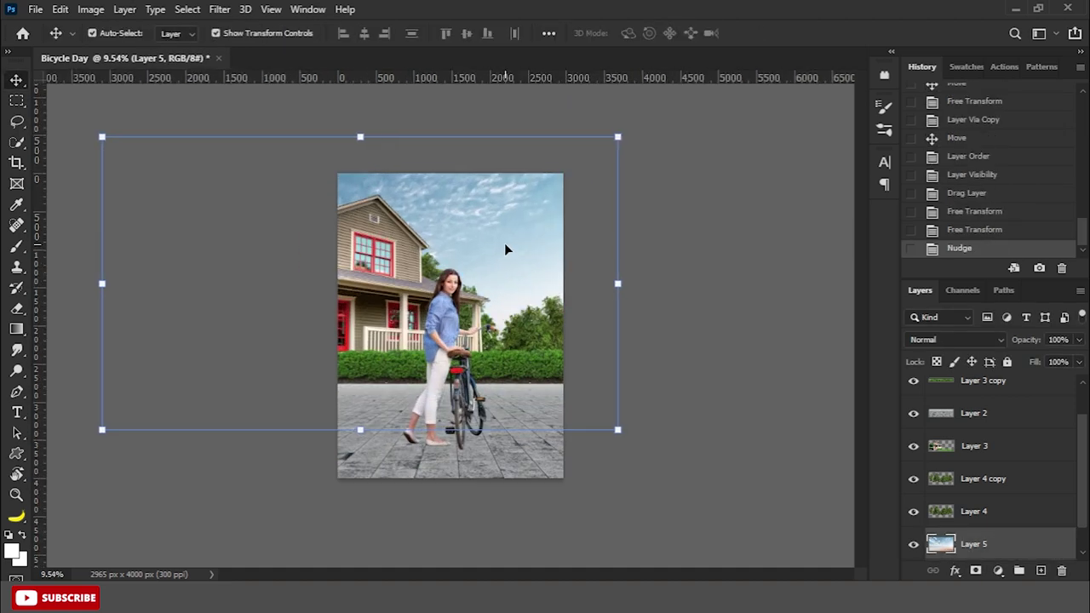
left_click_drag(615, 283, 571, 283)
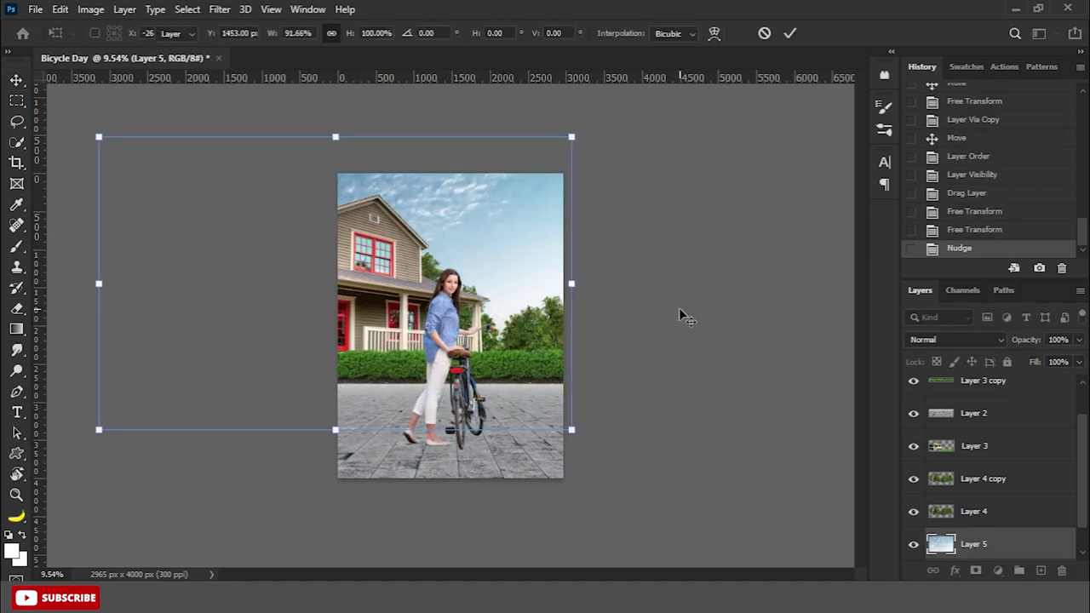
key("Return")
left_click(1041, 569)
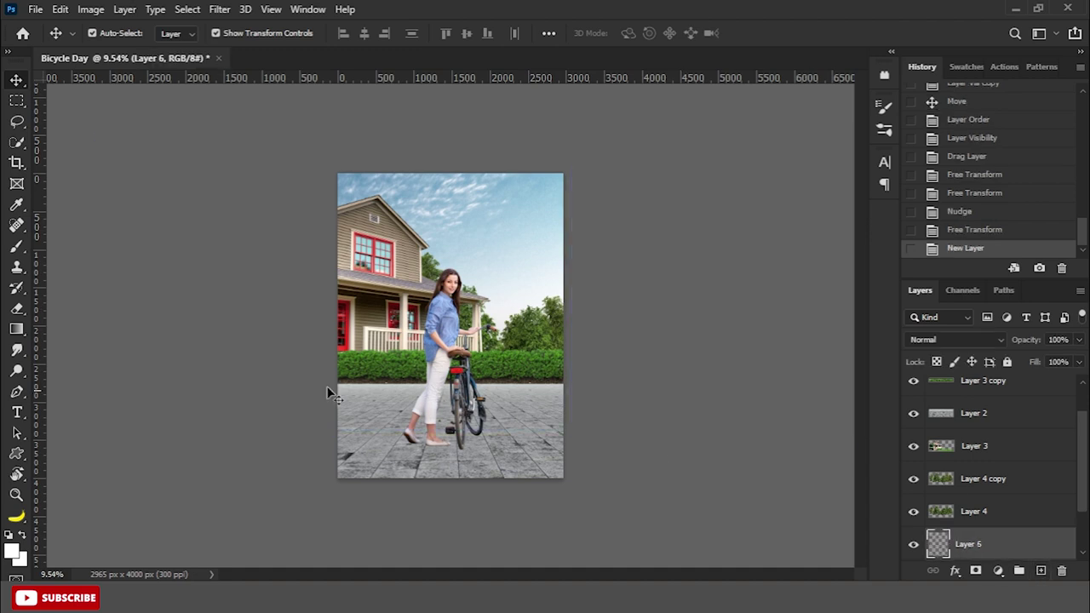
- Paint a white gradient so the sky fades to pale haze near the horizon
left_click(17, 329)
left_click(98, 327)
left_click_drag(569, 193, 569, 194)
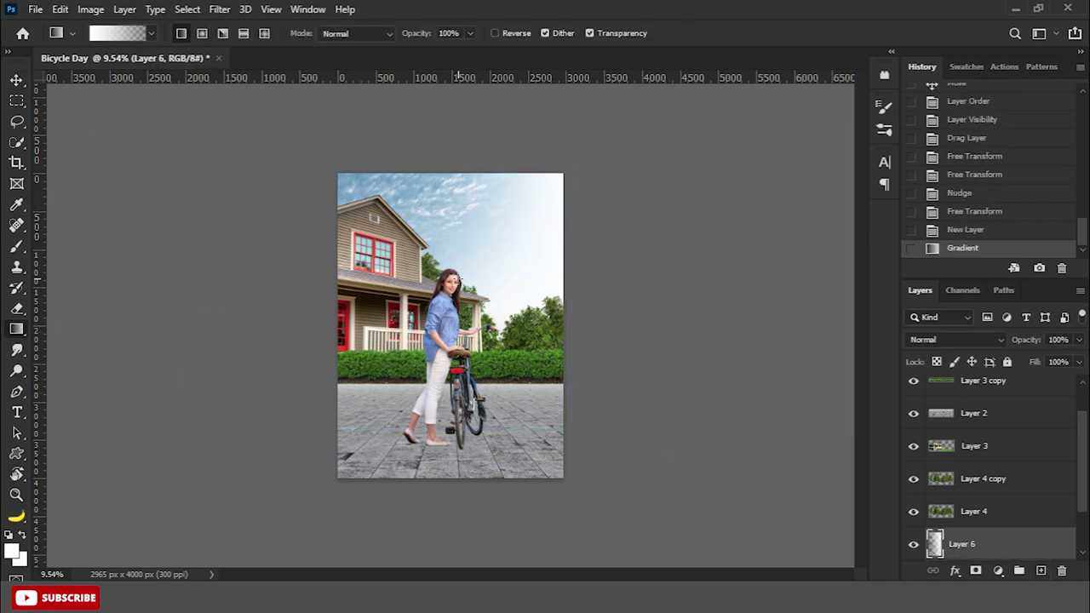
- Select the woman and pavement layers with the Move tool while zooming in and out
key("v")
left_click(160, 339)
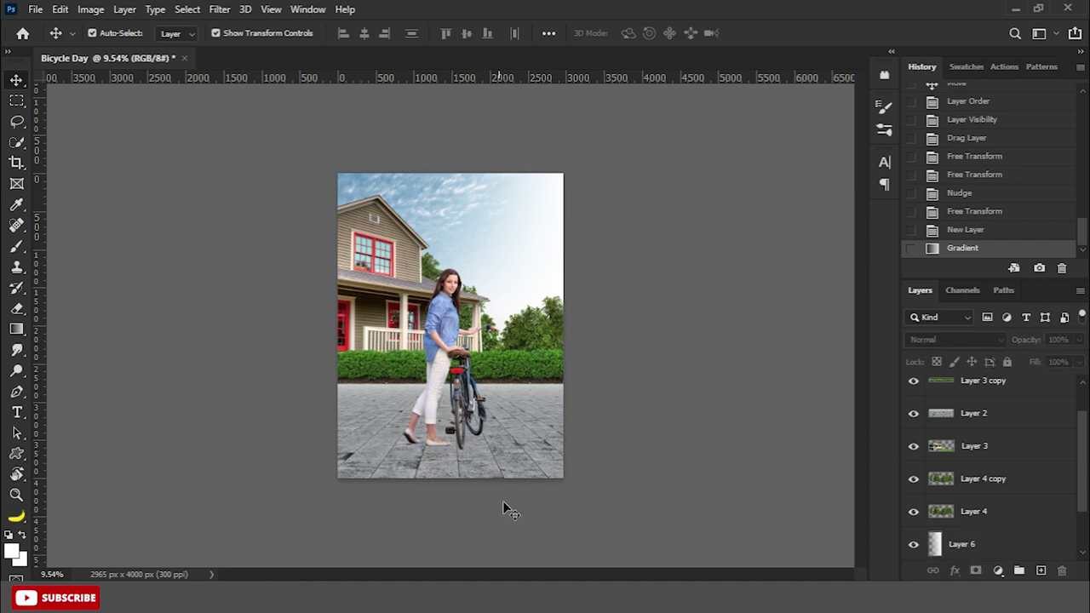
key("ctrl+plus")
left_click(452, 364)
key("ctrl+minus")
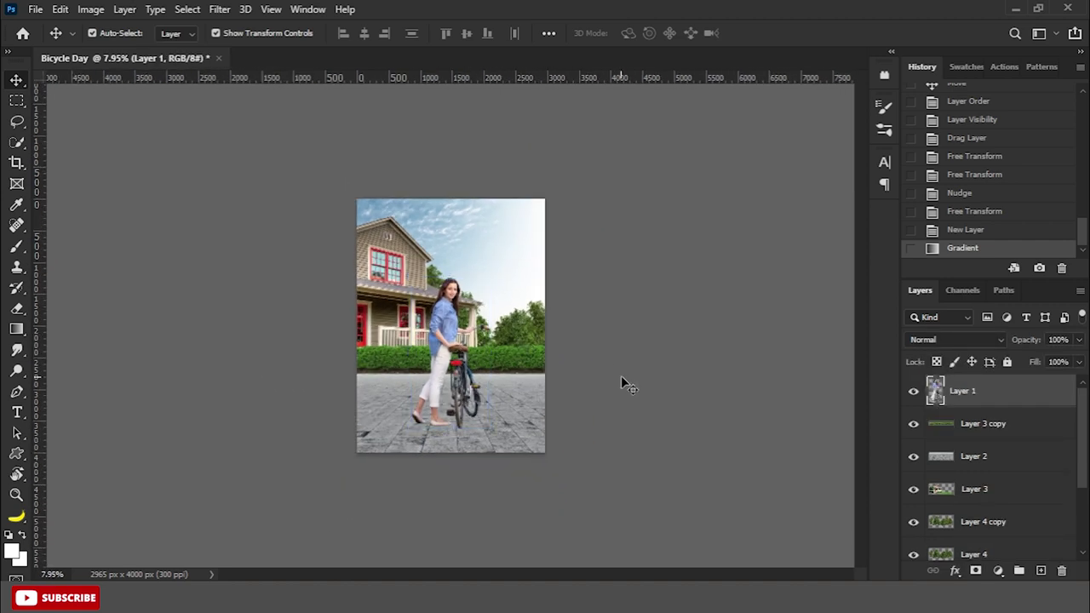
left_click(536, 429)
key("ctrl+plus")
scroll(510, 475, "up", 4)
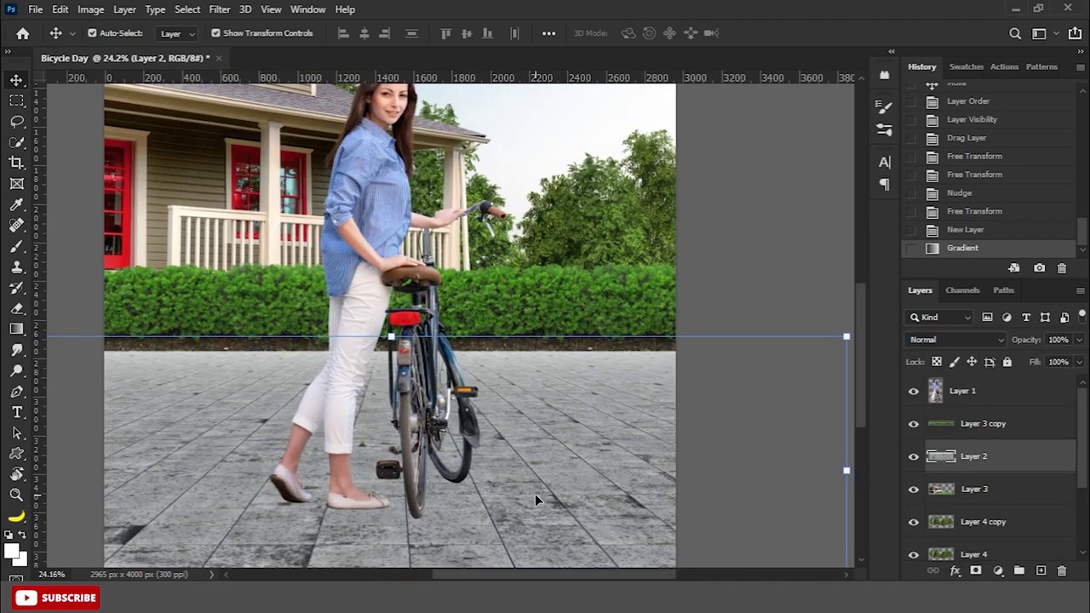
- Add a gradient-faded layer mask to the hedge layer (Layer 3 copy)
left_click(621, 294)
left_click(976, 570)
left_click(17, 329)
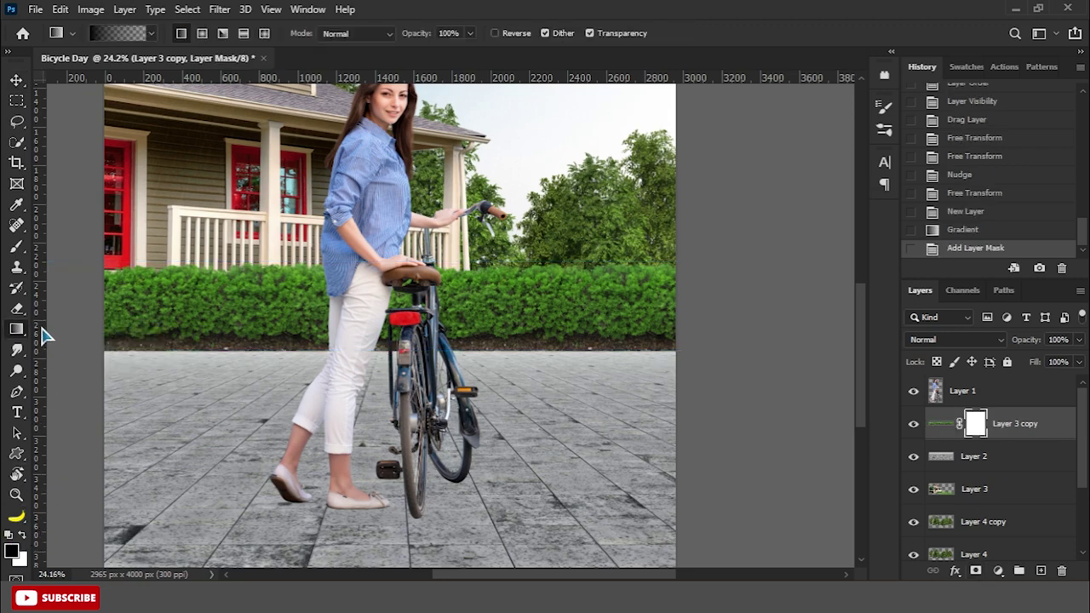
scroll(209, 341, "up", 4)
left_click_drag(210, 339, 208, 346)
key("ctrl+0")
- Hide the woman's layer (Layer 1) and reselect the hedge layer
key("v")
left_click(341, 199)
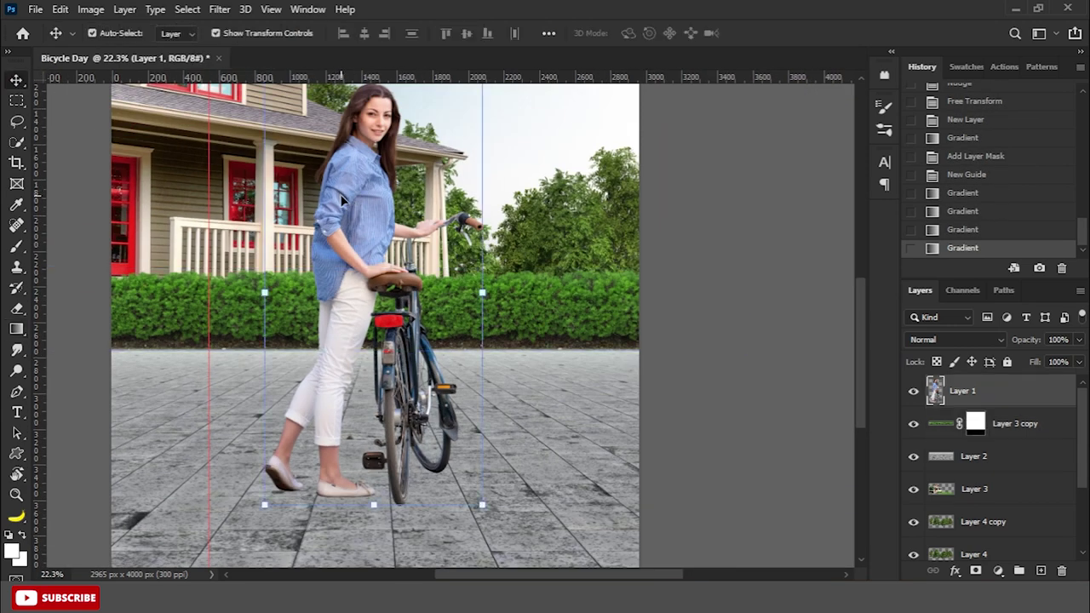
left_click(914, 390)
left_click(426, 310)
scroll(386, 242, "left", 3)
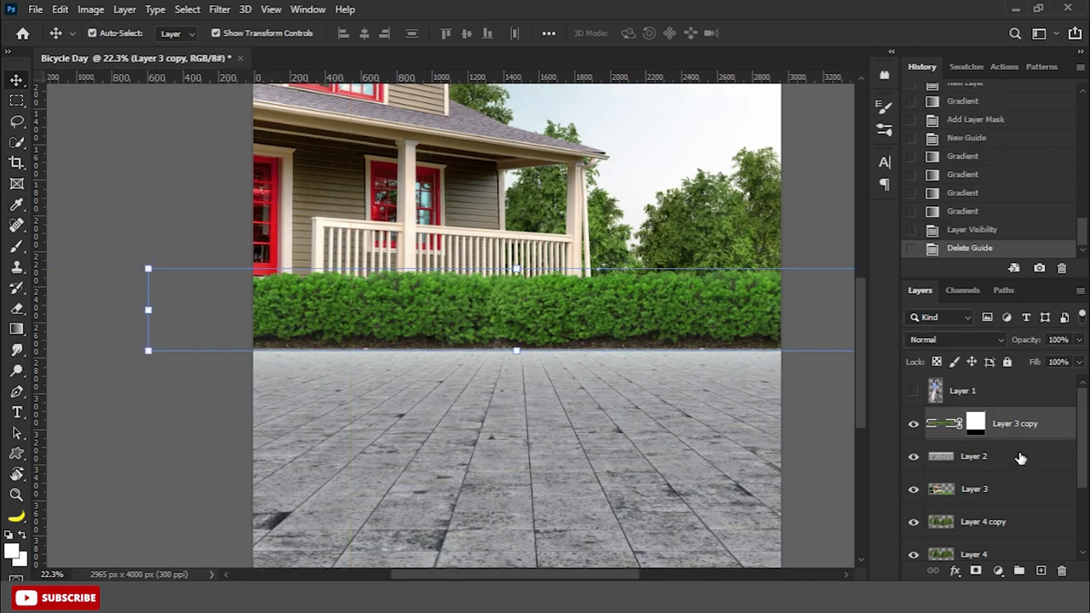
- Tag the pavement layer red and add a new layer clipped to it
right_click(914, 456)
left_click(928, 360)
left_click(1039, 571)
right_click(979, 460)
left_click(839, 307)
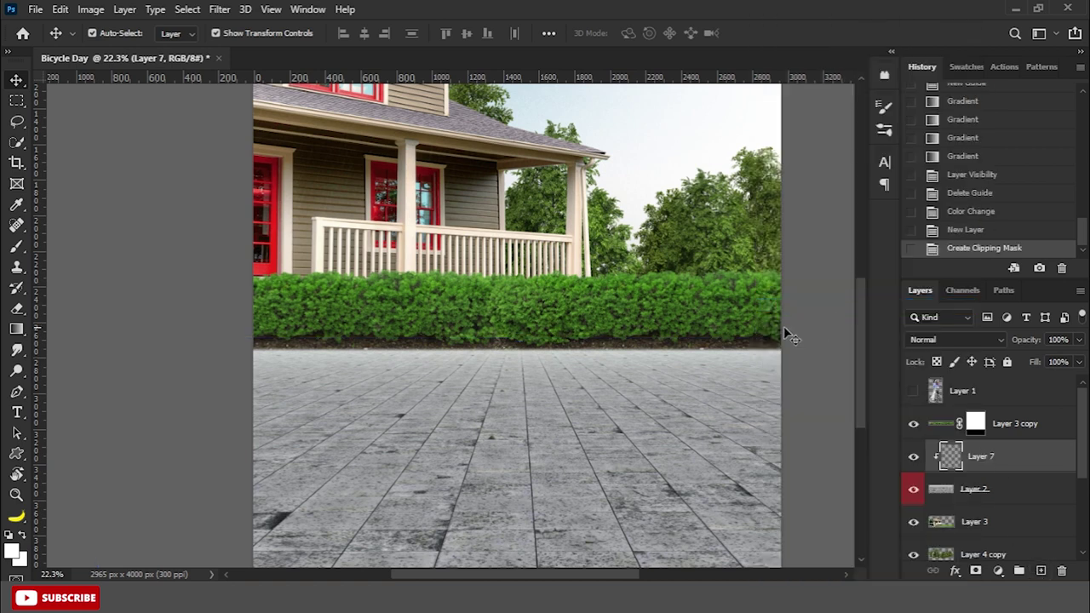
- Paint a straight 500 px soft-brush shadow line along the hedge base
right_click(12, 252)
left_click(64, 247)
right_click(369, 429)
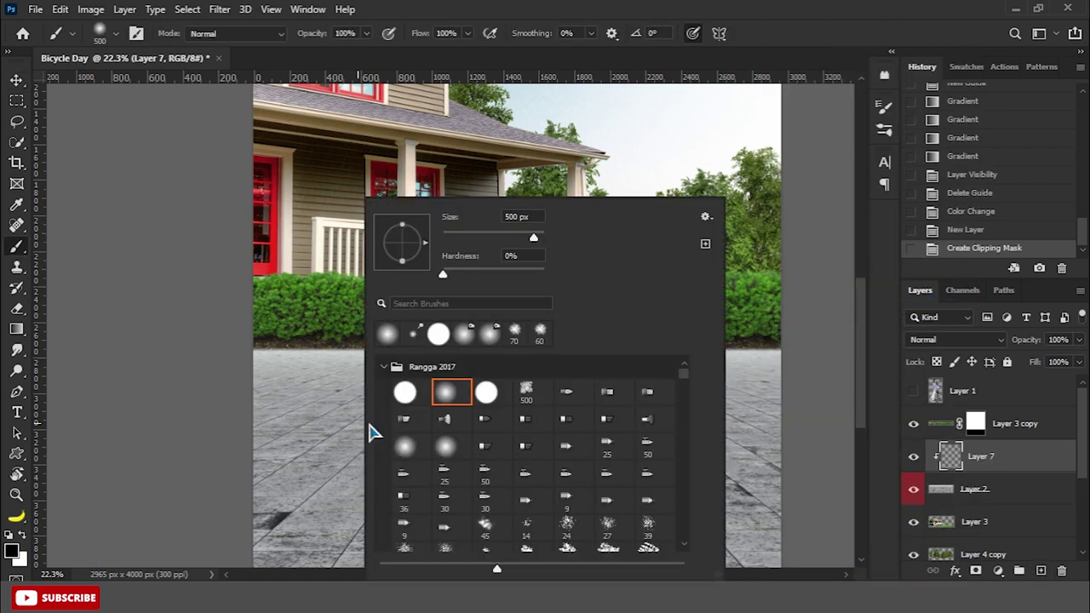
left_click(801, 60)
scroll(600, 383, "down", 2)
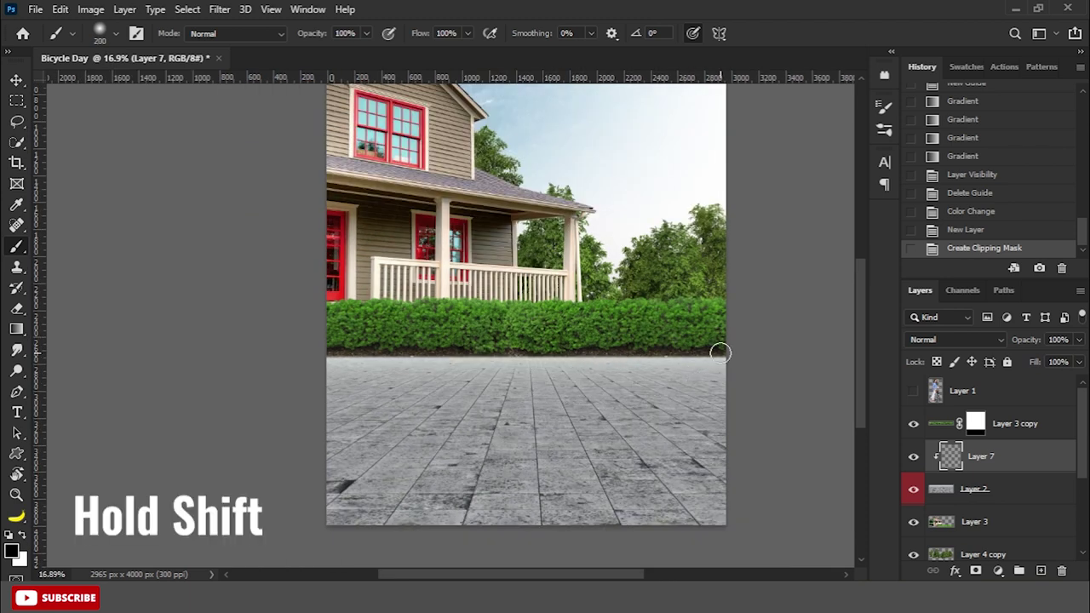
left_click_drag(746, 352, 328, 358)
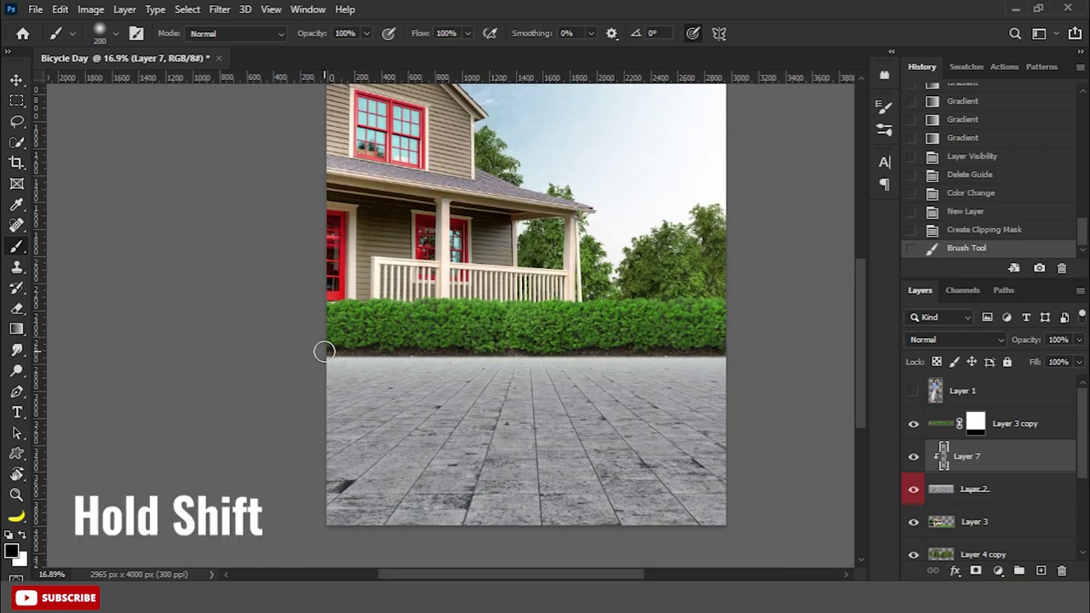
left_click(323, 352, "shift")
- Set the shadow layer's blend mode to Soft Light
left_click(17, 81)
left_click(943, 341)
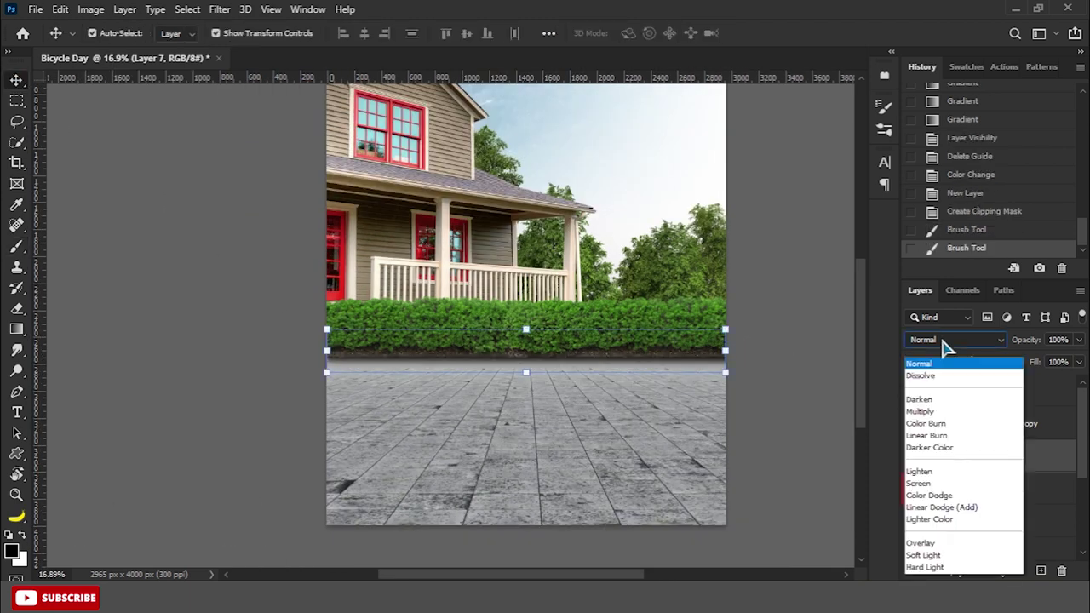
left_click(937, 389)
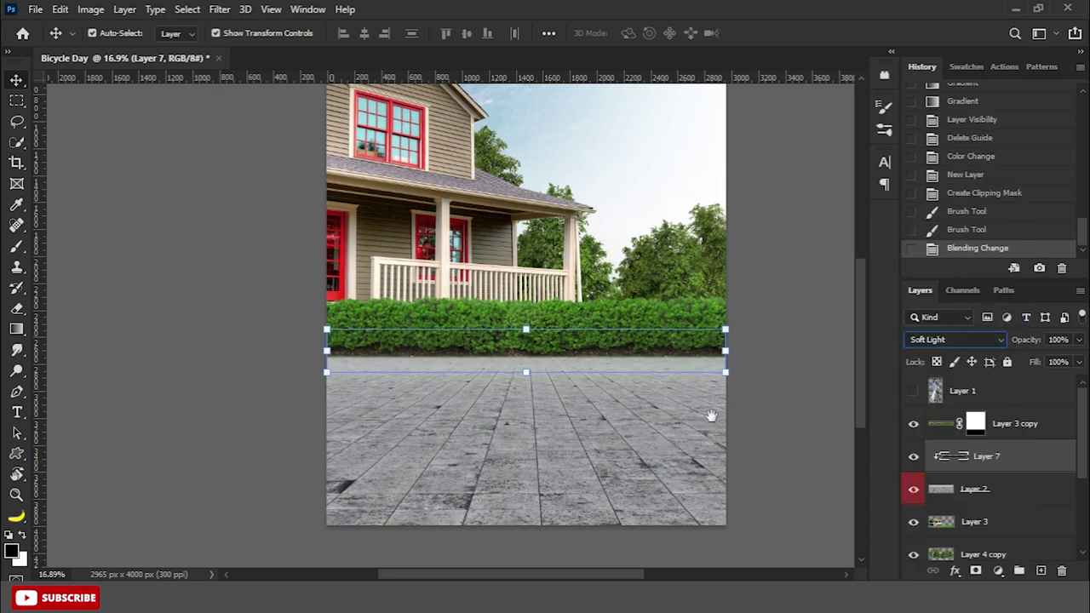
- Stretch the shadow band taller at the hedge base
left_click(596, 384, "ctrl")
left_click_drag(493, 369, 494, 375)
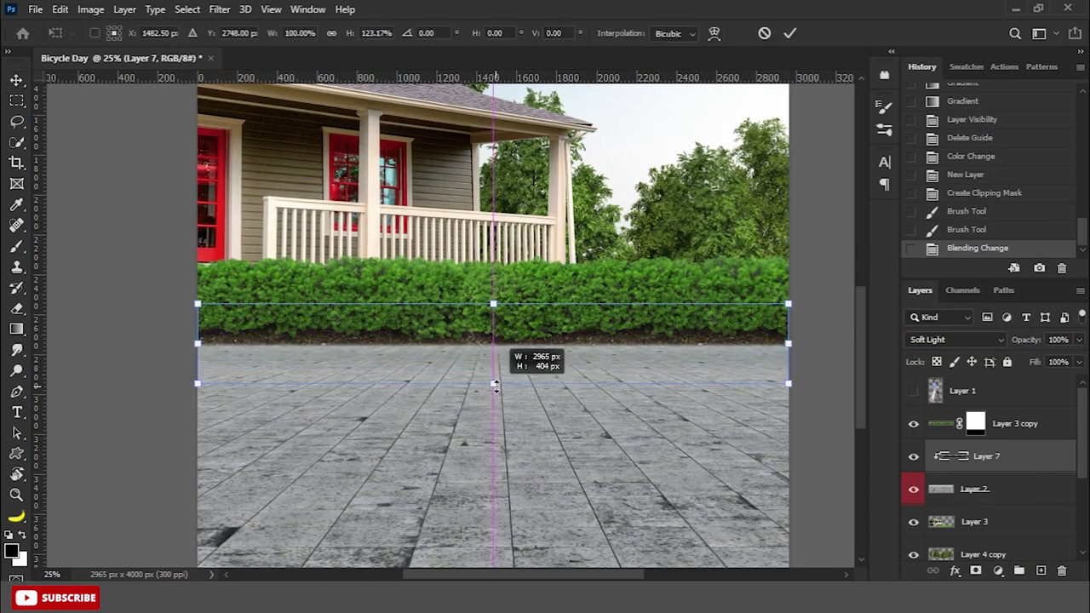
left_click_drag(494, 304, 494, 302)
key("Return")
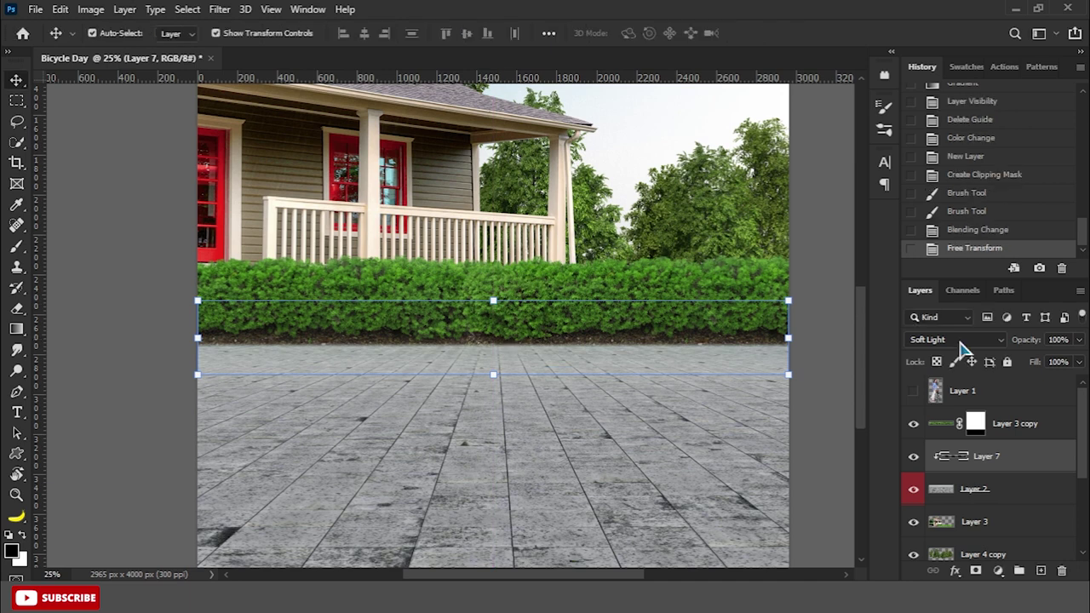
- Blend the shadow in Hard Light at 70% fill and duplicate it as Layer 7 copy
left_click(957, 340)
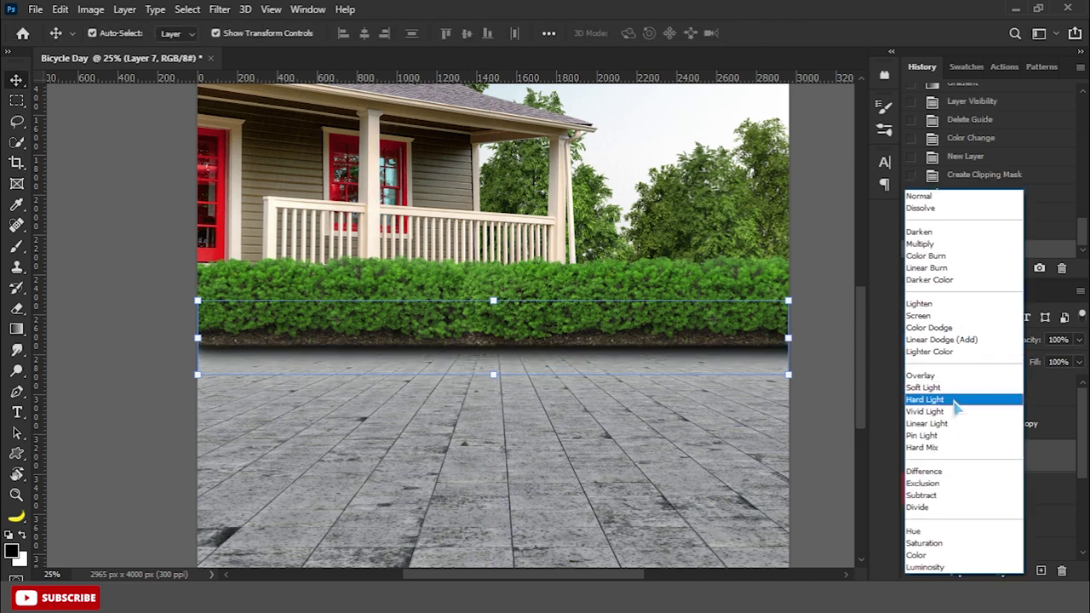
left_click(928, 400)
type("50")
key("Return")
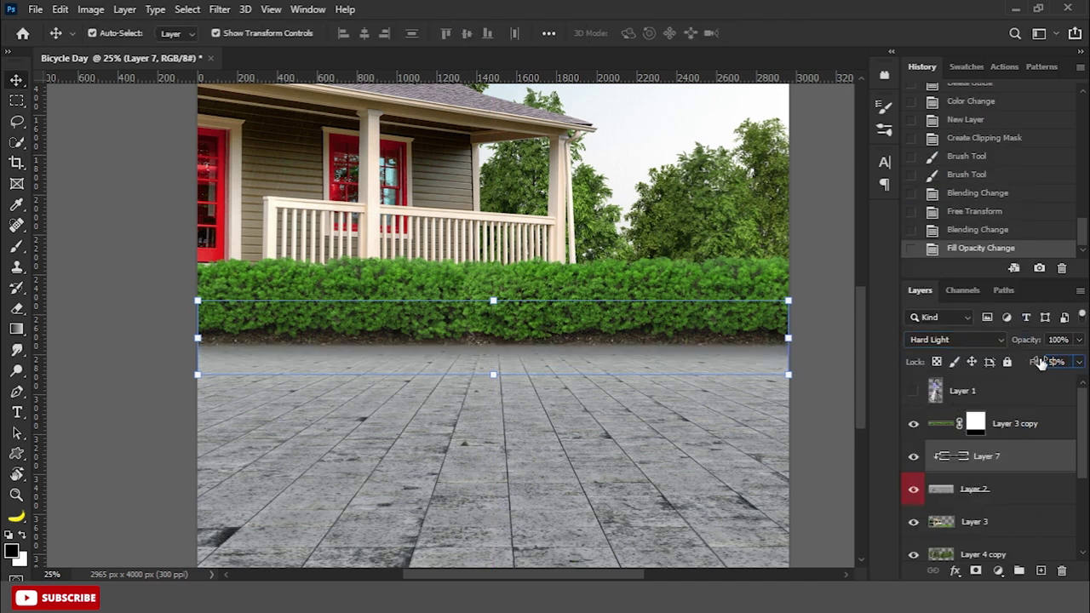
left_click_drag(1030, 362, 863, 404)
key("ctrl+j")
- Clip the duplicate shadow to the pavement and restore its fill to 100%
right_click(1008, 461)
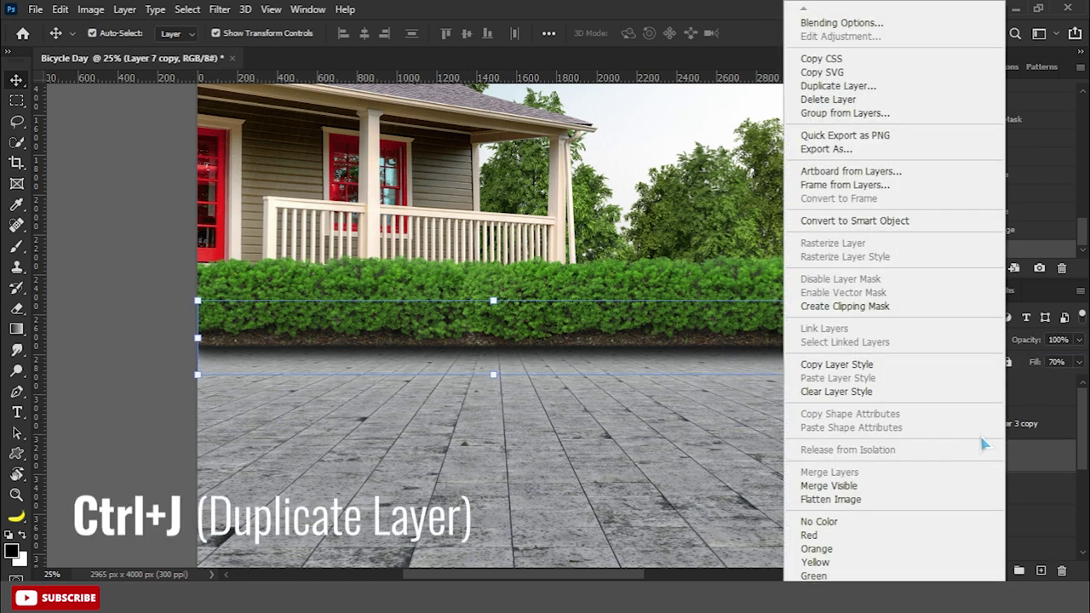
left_click(885, 306)
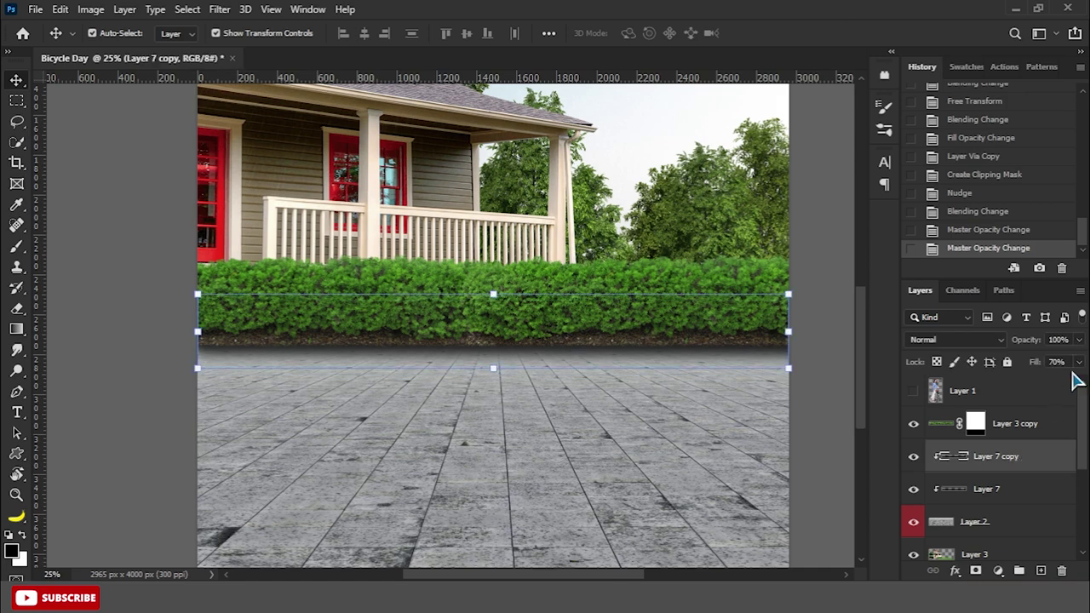
left_click_drag(1056, 387, 1083, 385)
- Add a dark brown #2f241a Color Overlay style to the duplicate shadow
right_click(1037, 456)
left_click(886, 8)
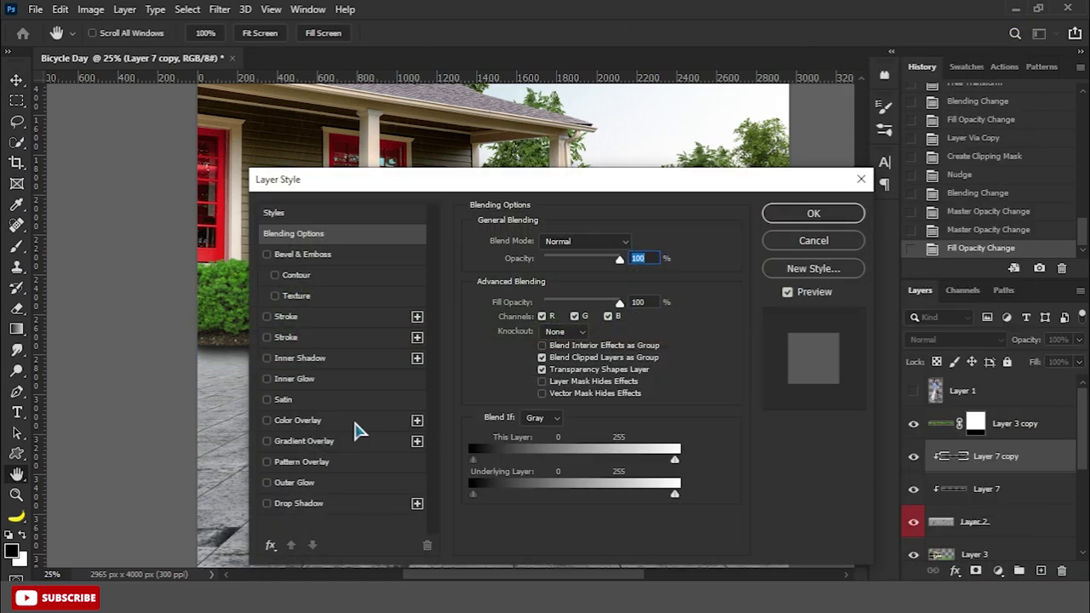
left_click(352, 422)
left_click(634, 244)
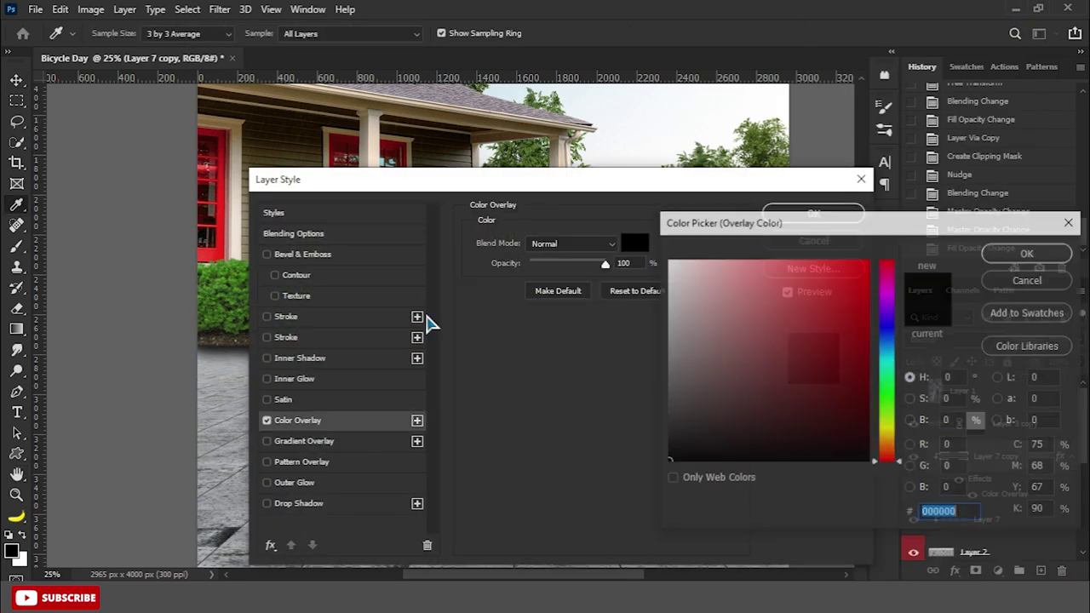
left_click(885, 447)
left_click_drag(722, 389, 757, 424)
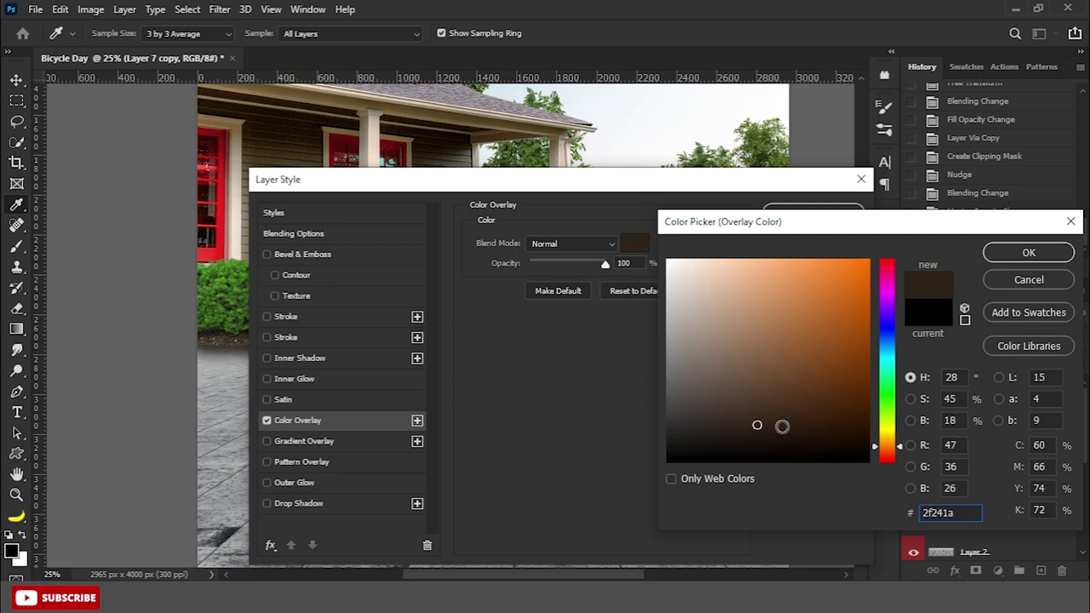
left_click(1029, 253)
left_click(839, 219)
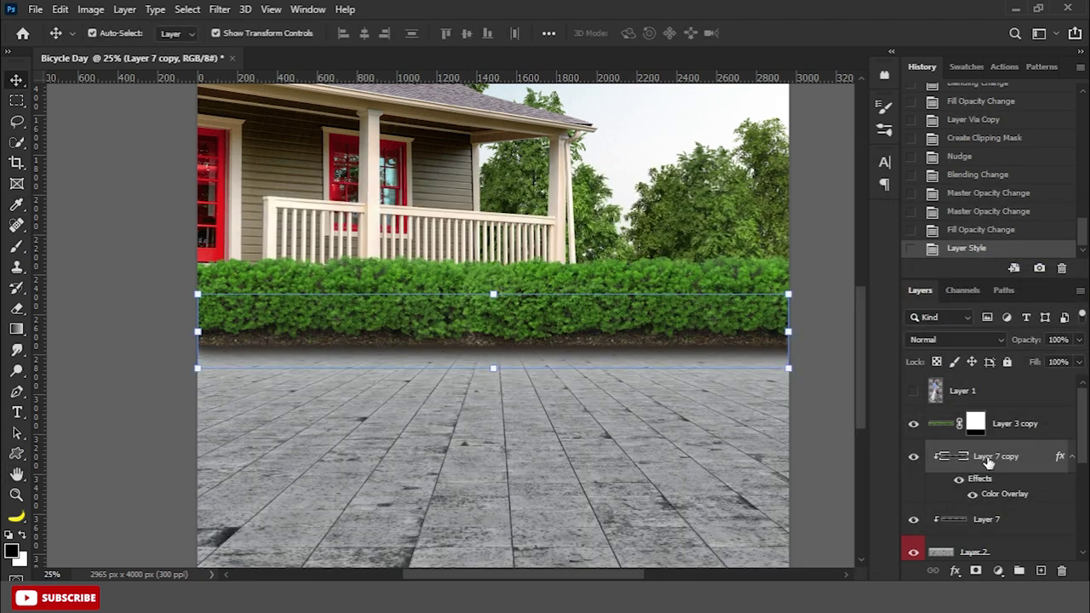
- Rasterize the layer style and nudge the brown shadow up under the hedge
right_click(988, 460)
left_click(865, 258)
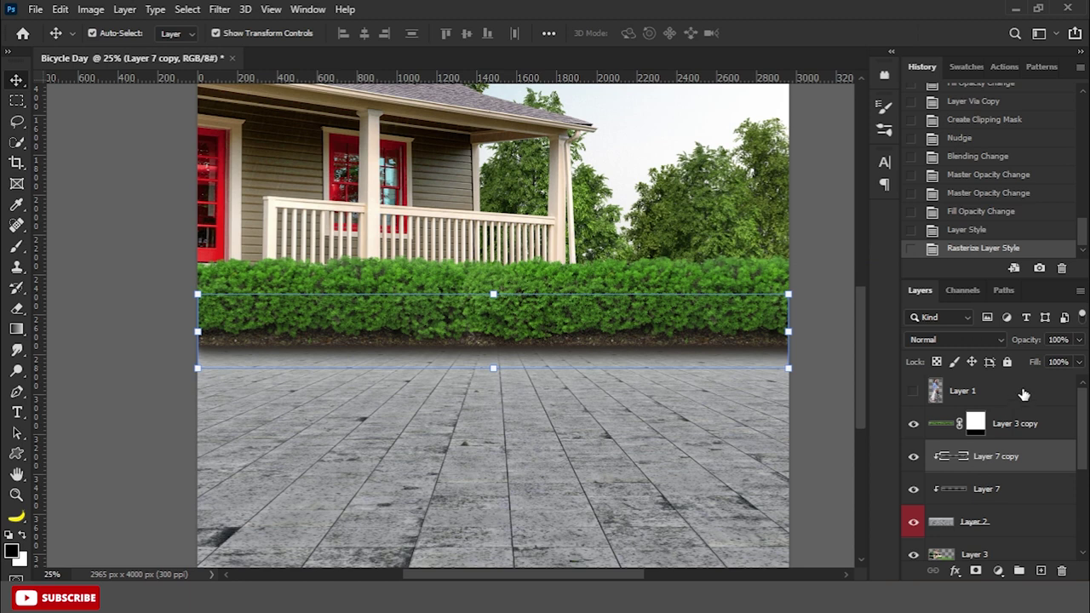
scroll(832, 459, "down", 2)
key("Up")
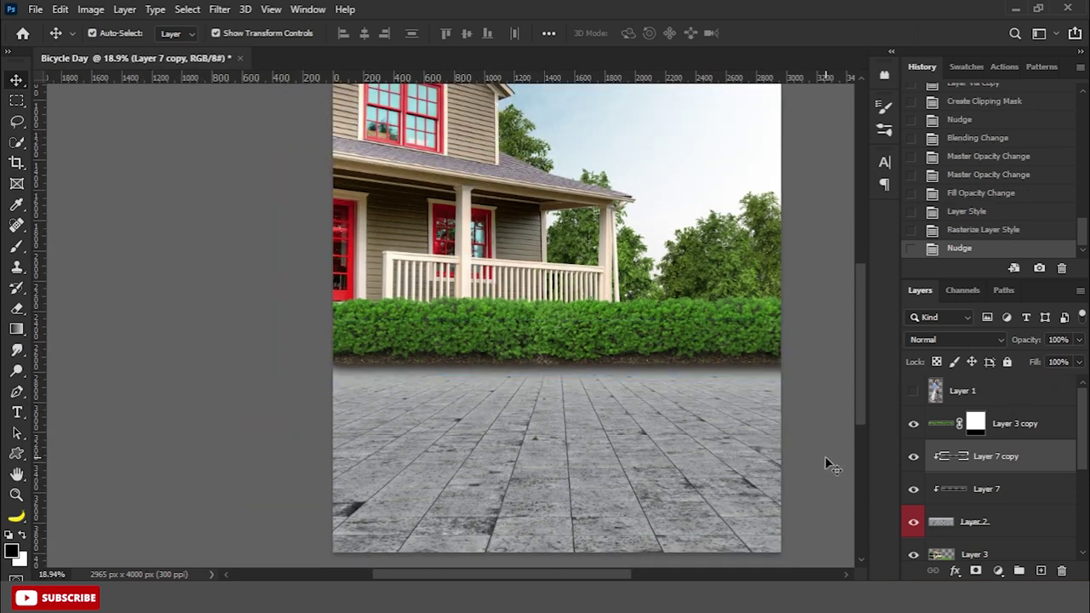
key("Up")
key("Up")
key("Up")
scroll(504, 405, "down", 2)
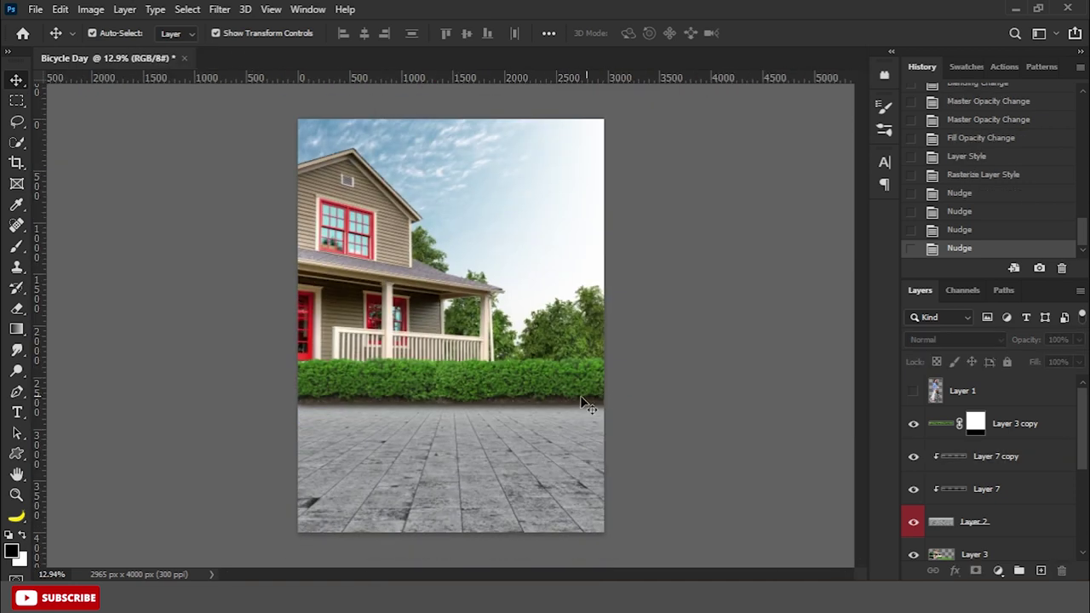
- Add a pale yellow #fae686 Solid Color fill layer above the hedge layer
left_click(501, 398)
left_click(998, 570)
left_click(996, 295)
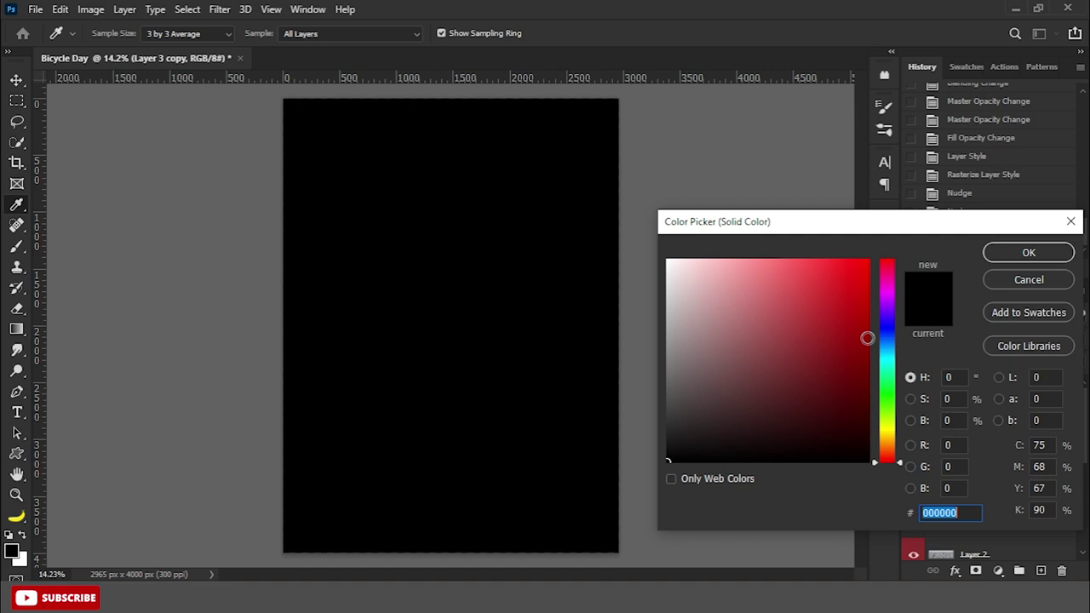
left_click(886, 430)
left_click(760, 263)
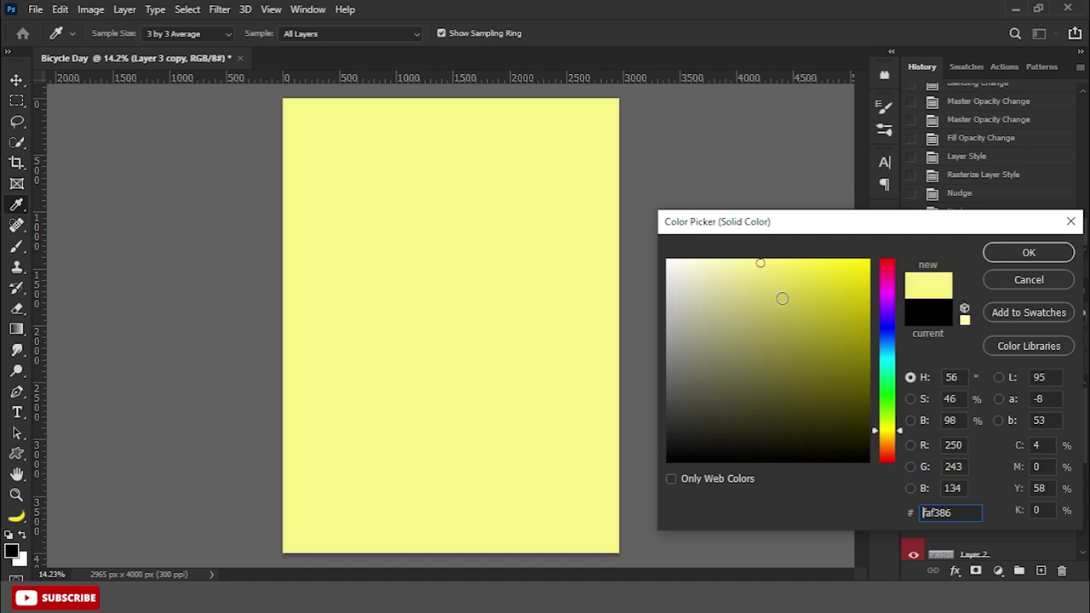
left_click_drag(886, 441, 889, 435)
left_click(1003, 253)
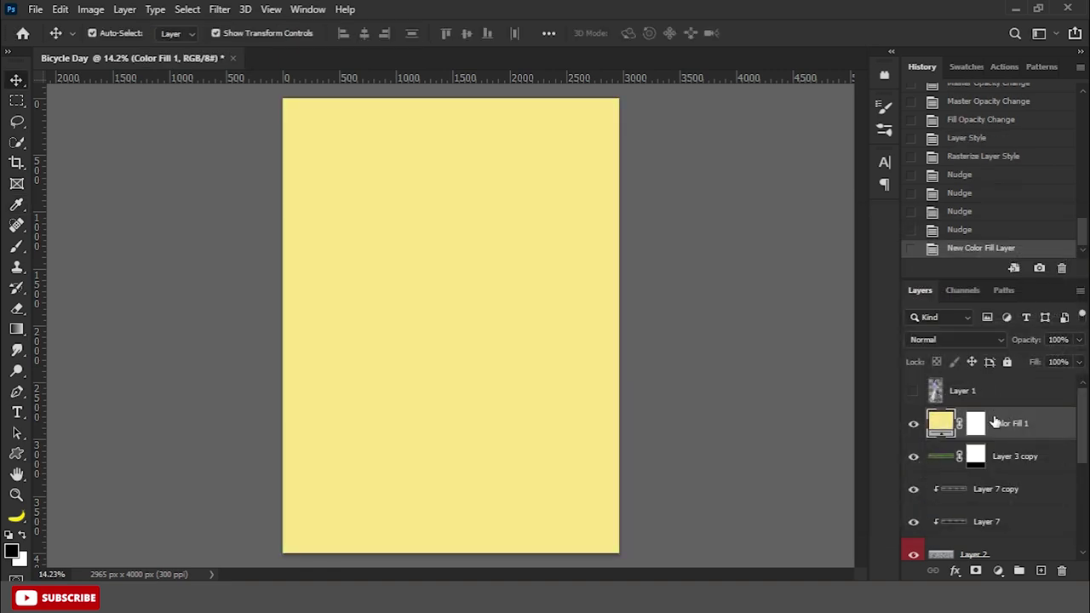
- Clip the yellow fill to the hedge, set Overlay at 70% fill, and invert its mask
right_click(996, 423)
left_click(858, 307)
left_click(944, 340)
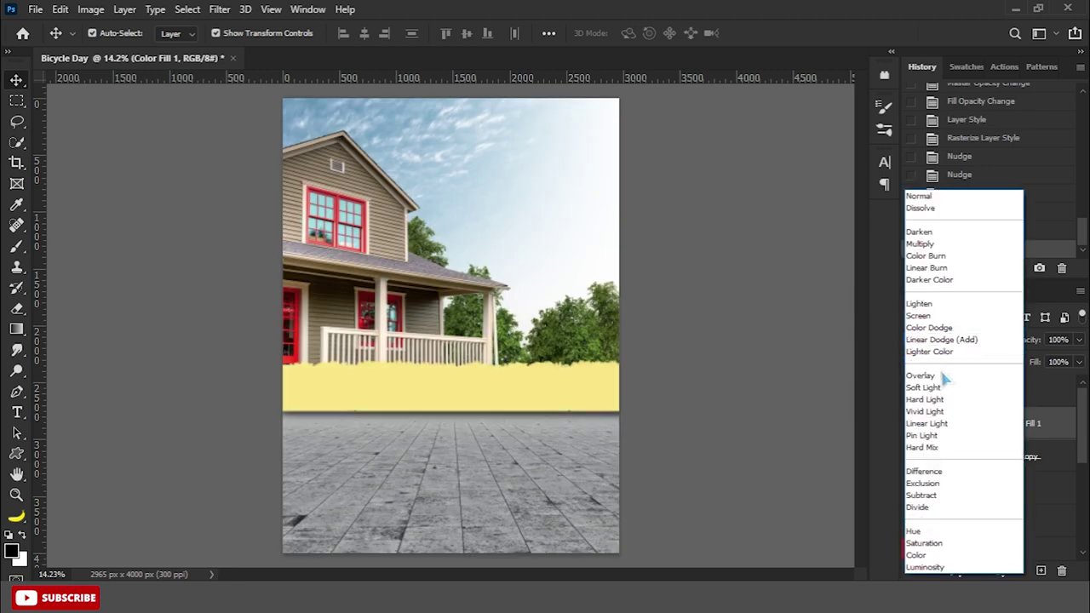
left_click(942, 378)
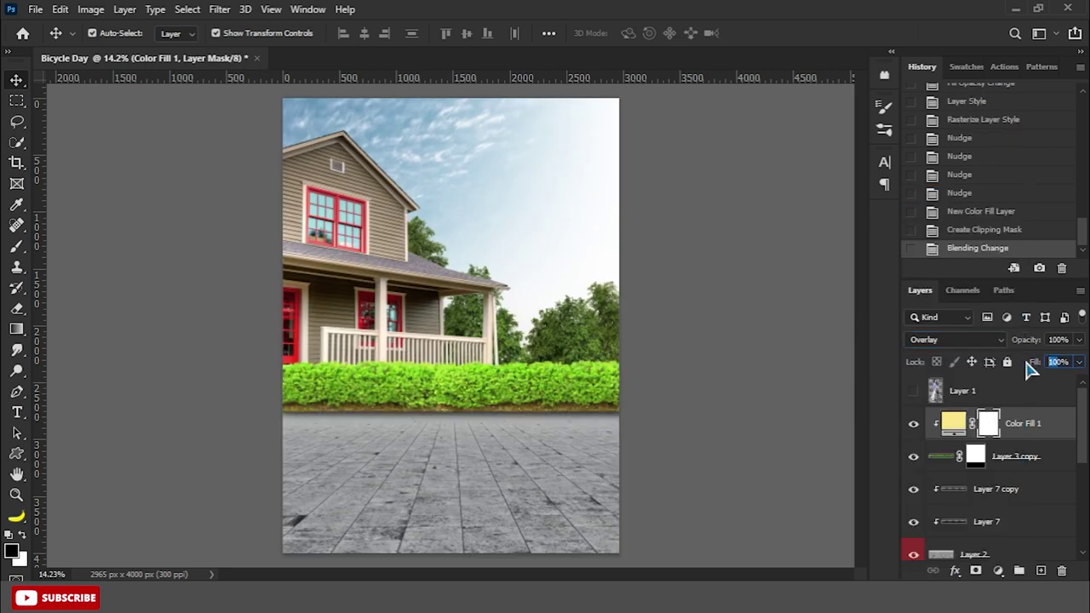
type("70")
key("Return")
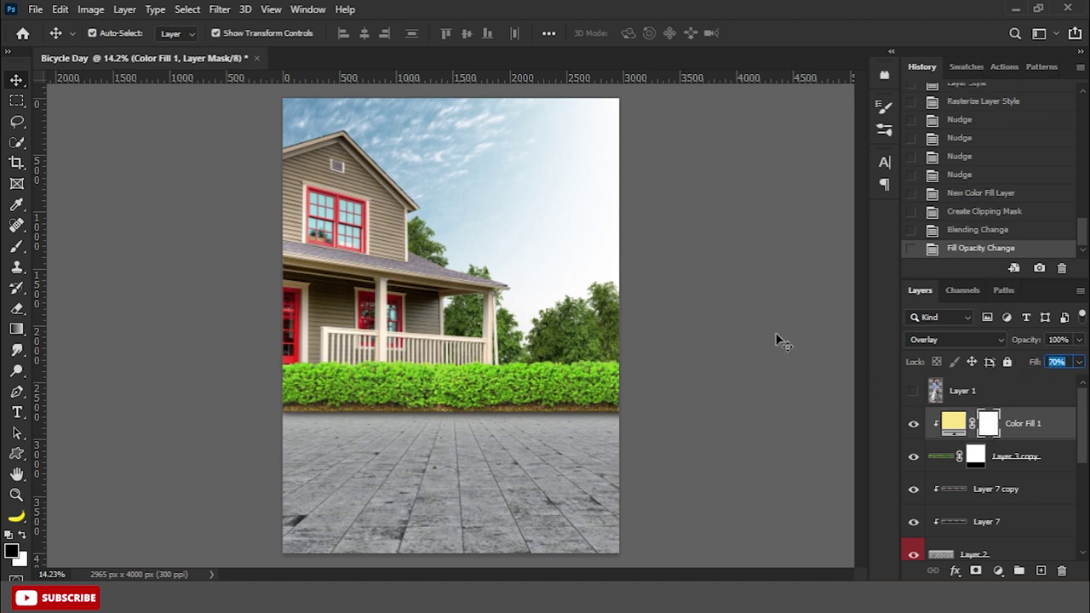
key("ctrl+i")
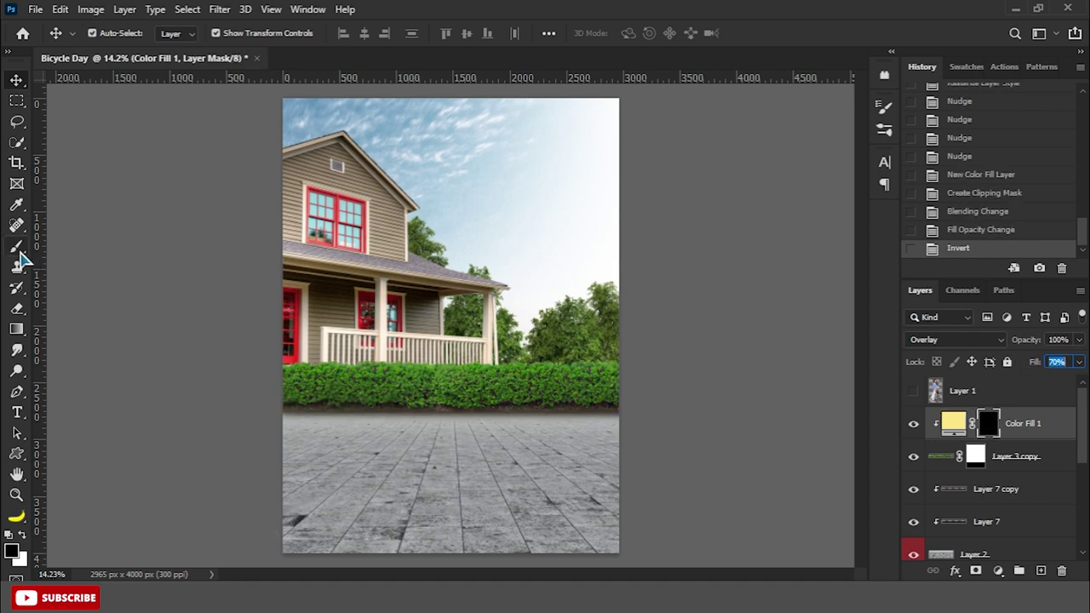
- Choose the Brush tool for painting the mask
right_click(17, 247)
left_click(75, 244)
scroll(407, 379, "up", 2, "alt")
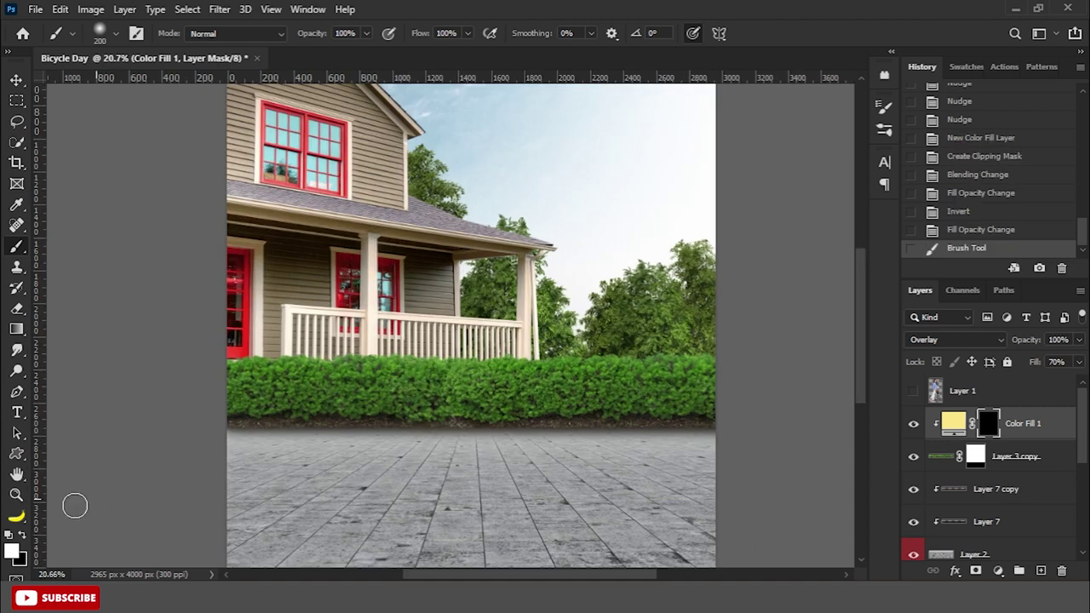
- With a larger brush, paint the yellow tint onto the hedge and set fill to 50%
key("bracketright")
mouse_move(694, 368)
left_mouse_down()
mouse_move(596, 366)
mouse_move(613, 362)
left_mouse_up()
left_click_drag(200, 360, 634, 375)
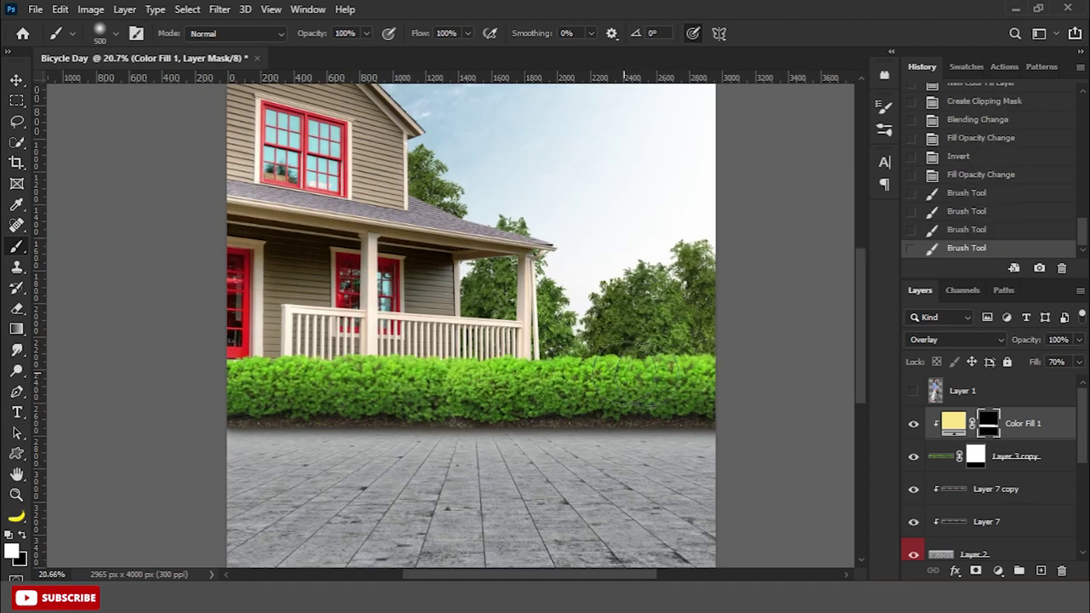
type("50")
left_click(182, 352)
- Reselect Color Fill 1, brush one more tint stroke, then deselect with the Move tool
left_click(992, 455)
left_click(953, 422)
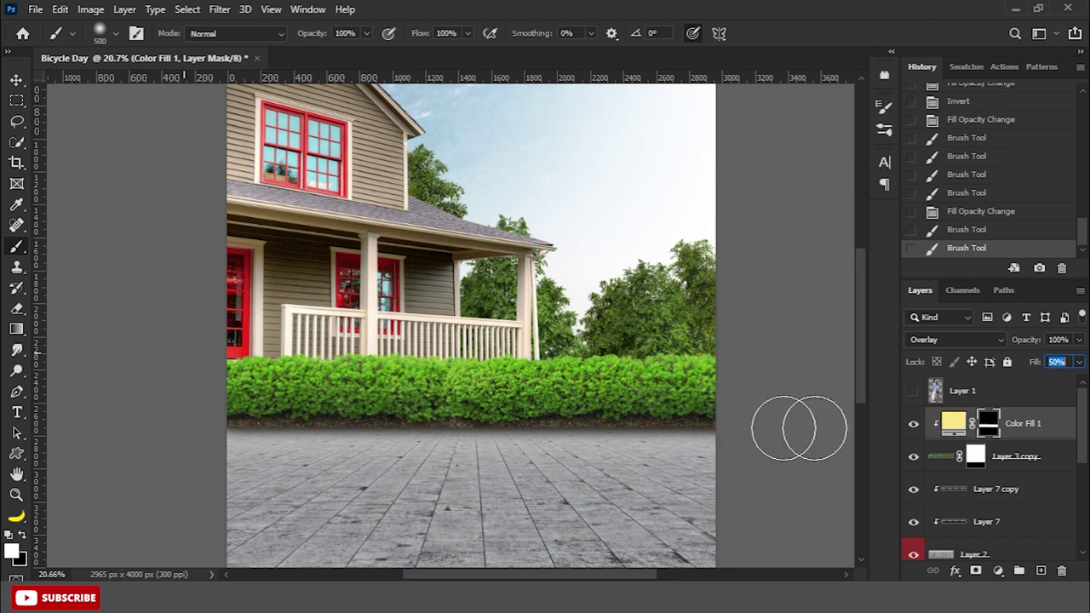
left_click(231, 361)
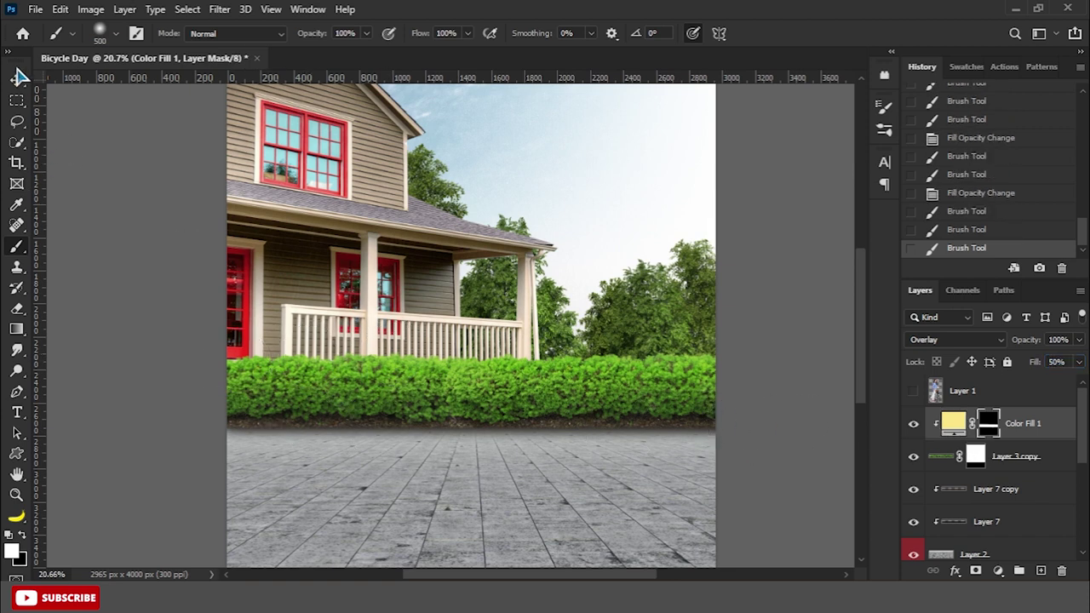
key("v")
left_click(134, 190)
scroll(422, 364, "down", 3)
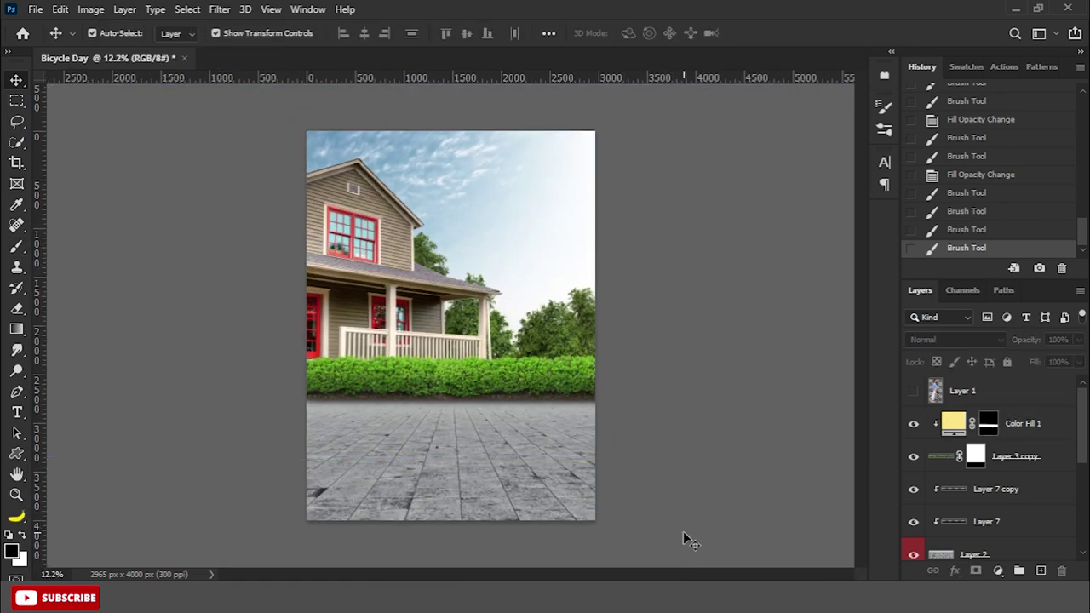
- Commit a crop of the canvas and return to the Move tool
key("c")
key("Return")
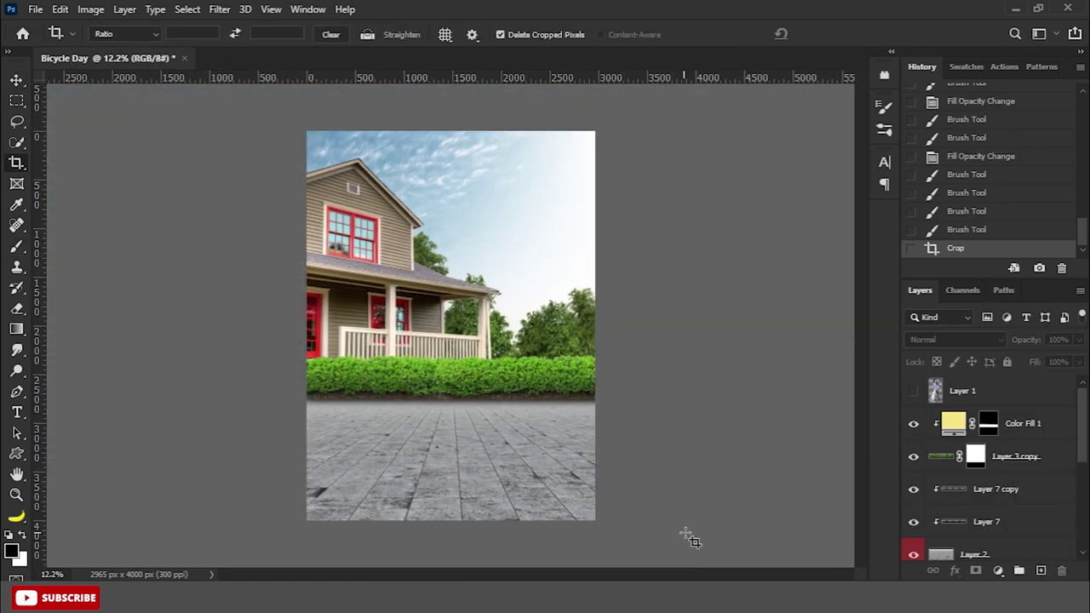
scroll(588, 426, "up", 3)
left_click(17, 80)
scroll(454, 292, "down", 2)
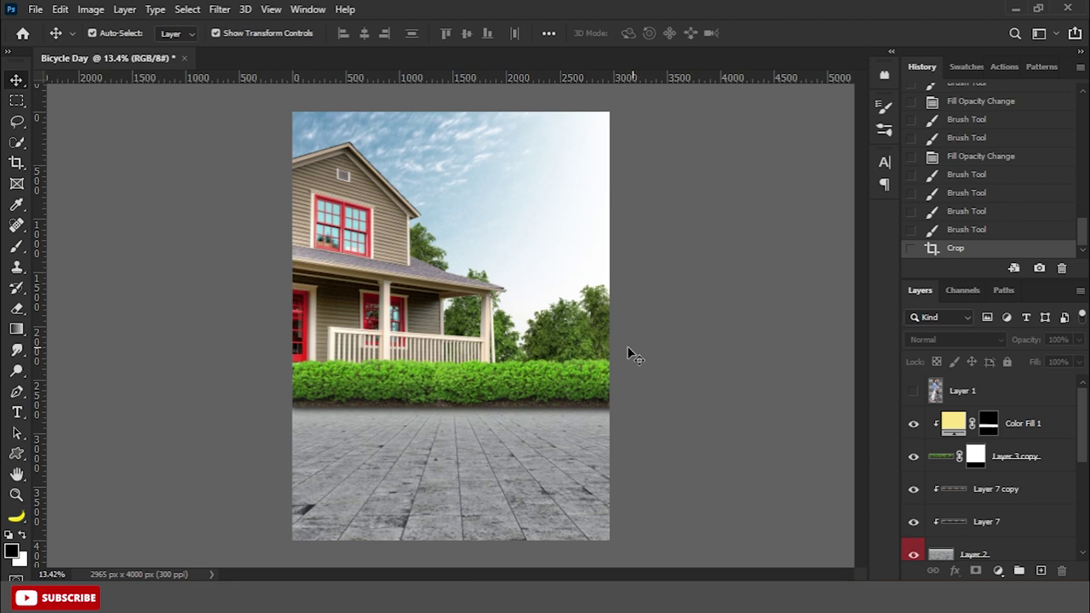
- Merge Layer 4 and Layer 4 copy into one tree layer
left_click(579, 334)
left_click(1005, 511, "shift")
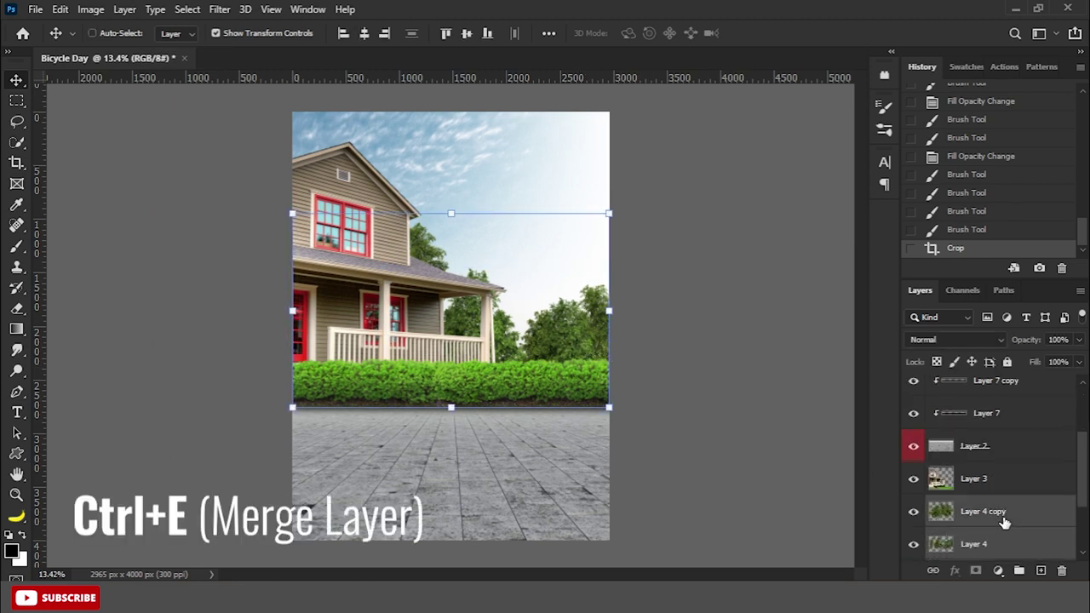
key("ctrl+e")
- Add a pale yellow #f1e472 Solid Color fill layer
left_click(998, 570)
left_click(979, 295)
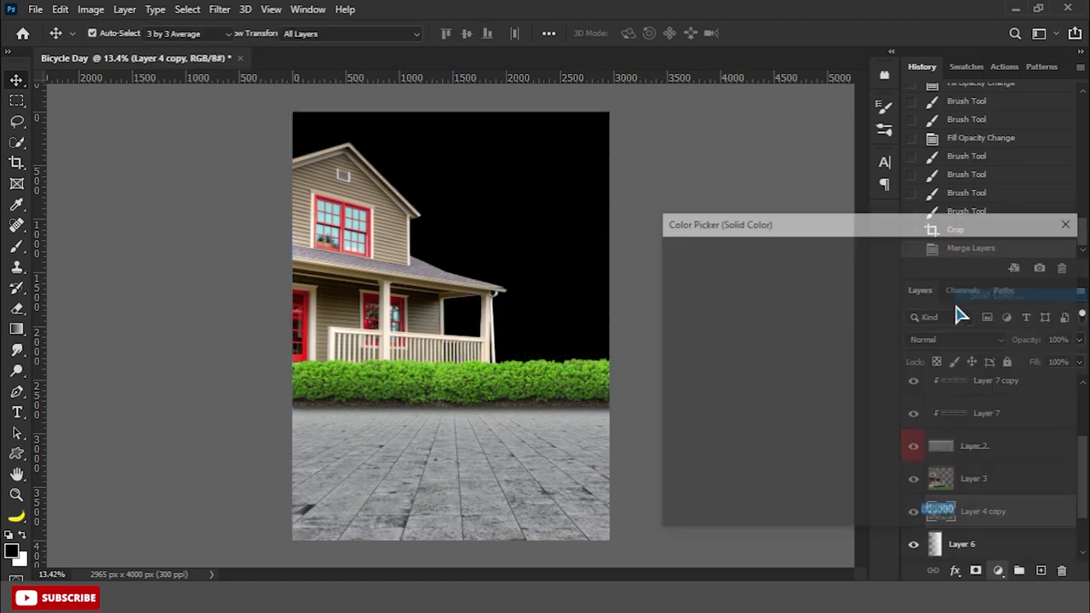
left_click_drag(890, 441, 890, 433)
left_click(778, 269)
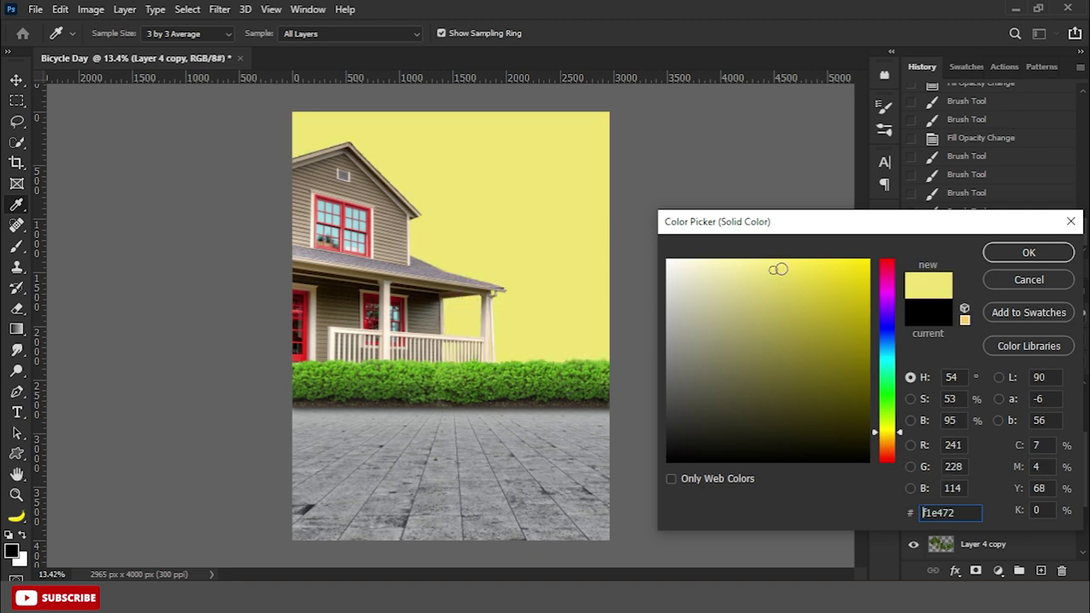
left_click(996, 256)
- Clip the yellow fill to the trees, set Overlay at 50% fill, and invert its mask
right_click(1001, 511)
left_click(822, 308)
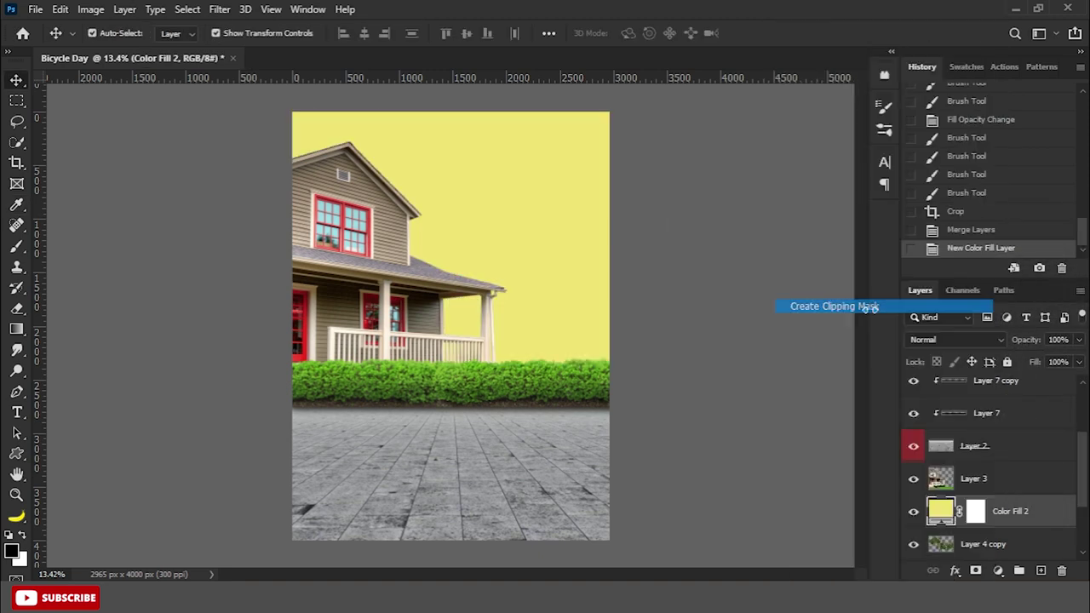
left_click(936, 340)
left_click(934, 379)
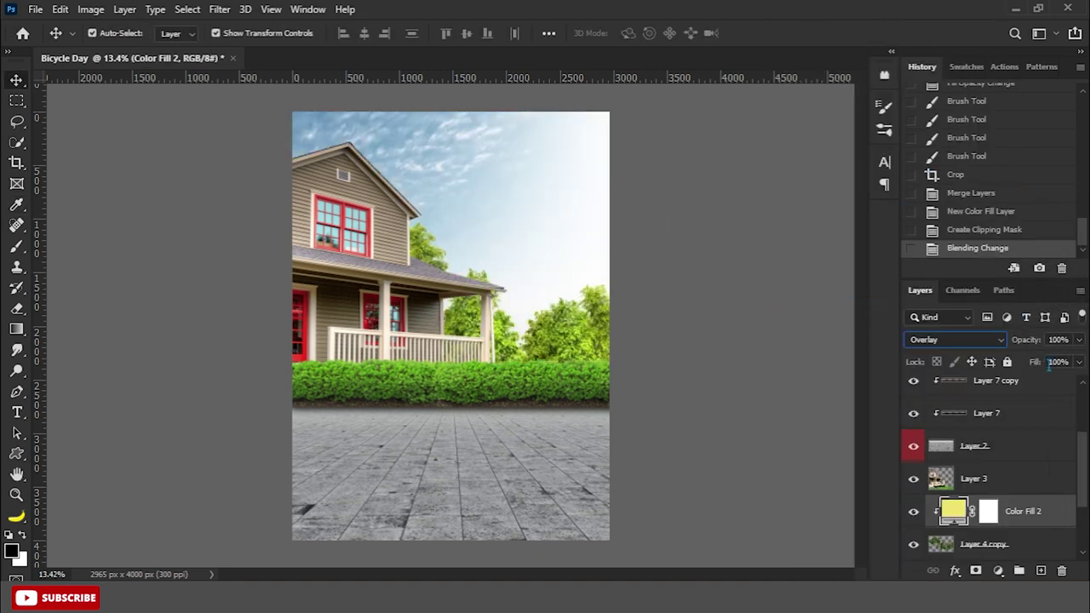
type("50")
key("Return")
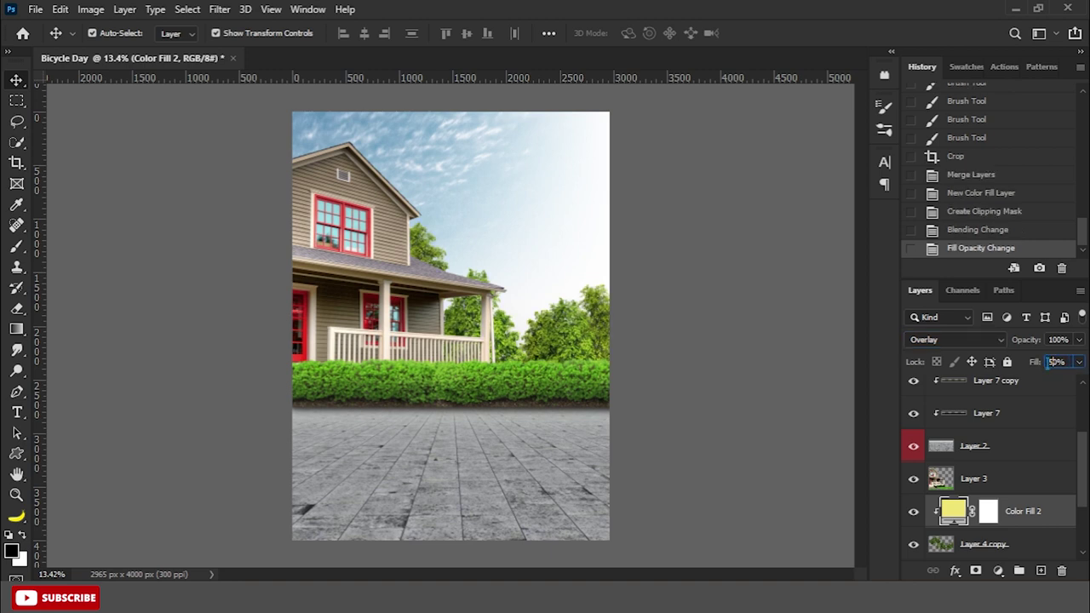
left_click(987, 511)
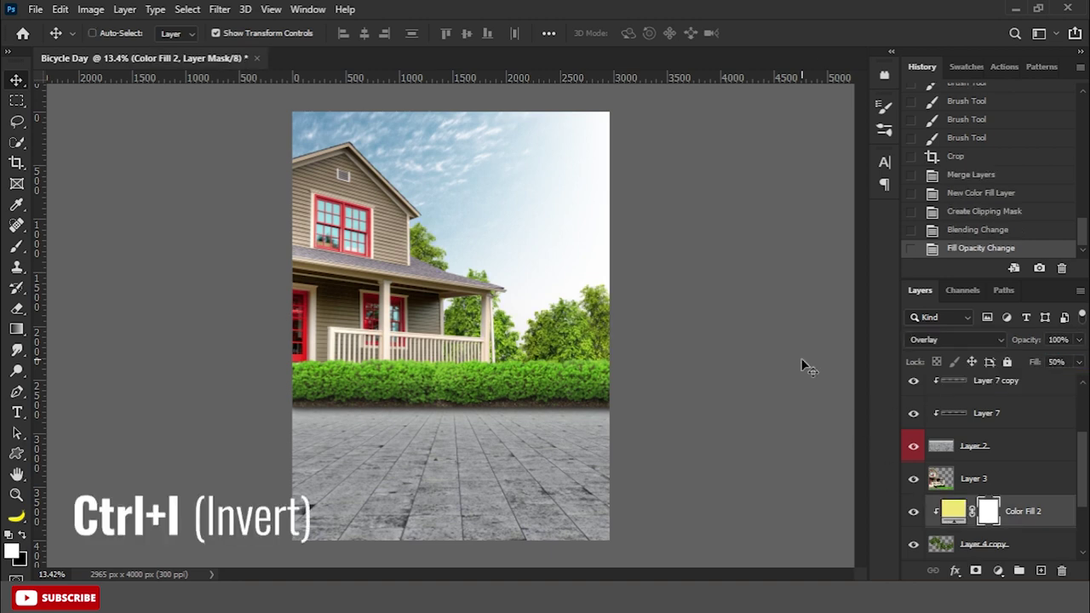
key("ctrl+i")
- Brush the yellow tint onto the trees through Color Fill 2's mask
scroll(523, 283, "up", 2, "alt")
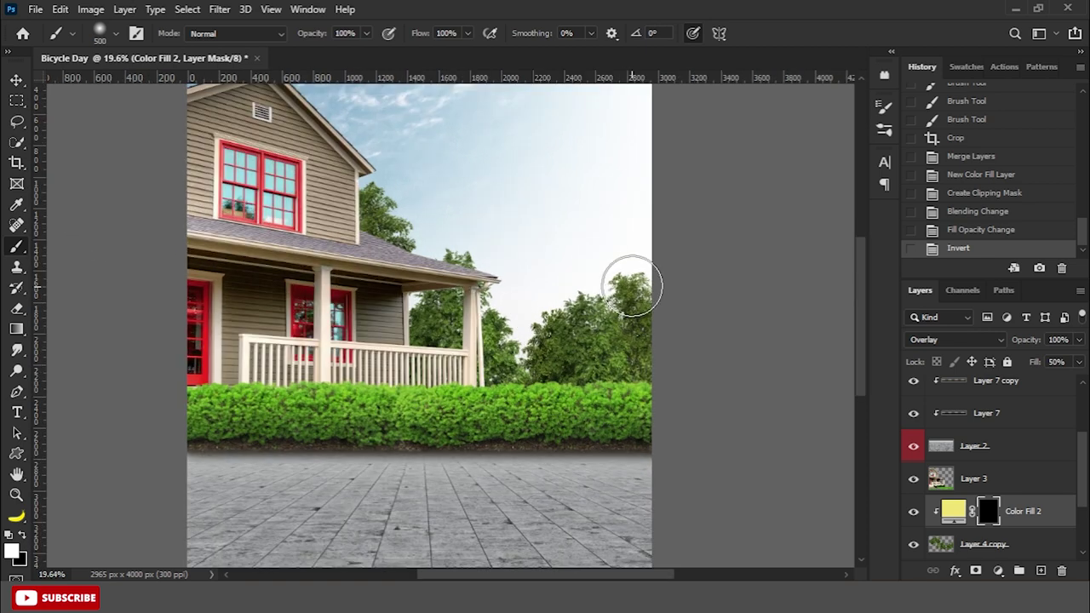
left_click(630, 284)
left_click(613, 319)
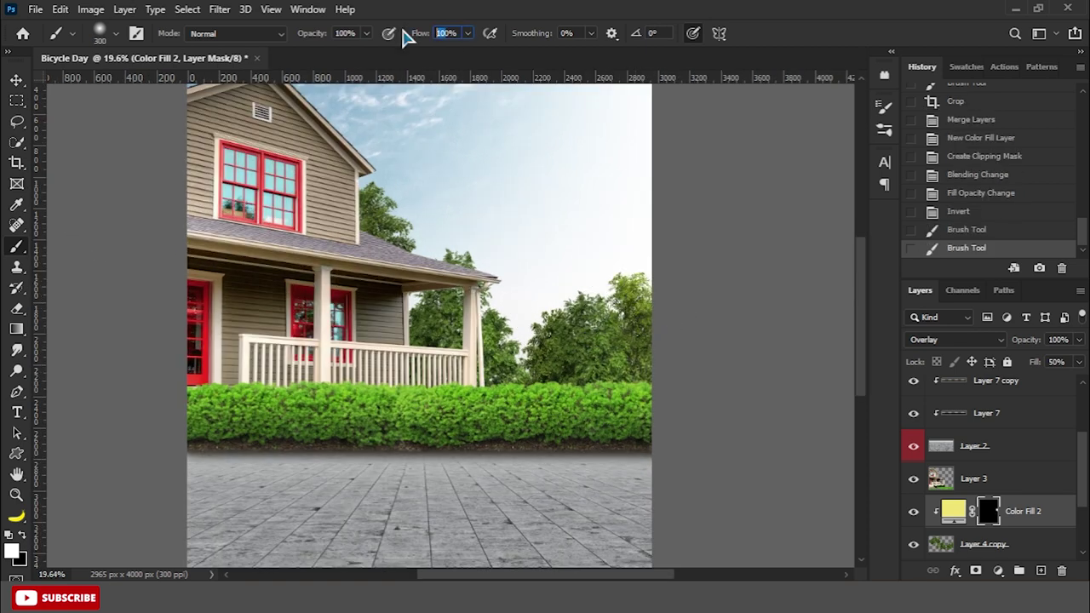
left_click(449, 34)
type("50")
left_click(589, 313)
left_click(580, 317)
left_click(547, 328)
left_click(535, 330)
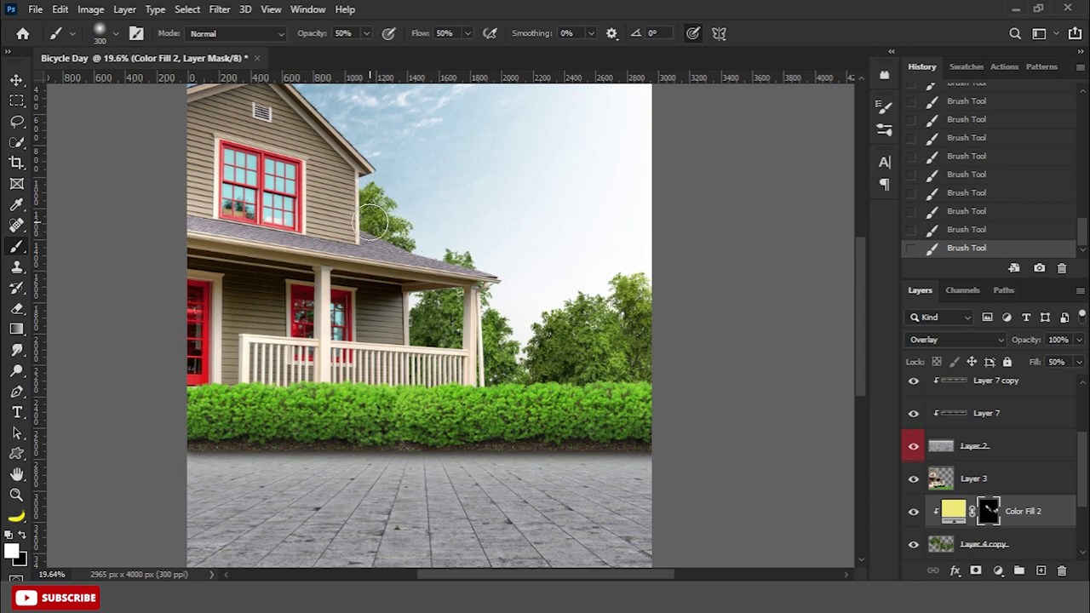
- Select Layer 3 copy and open the new fill/adjustment layer list
scroll(1013, 460, "down", 1)
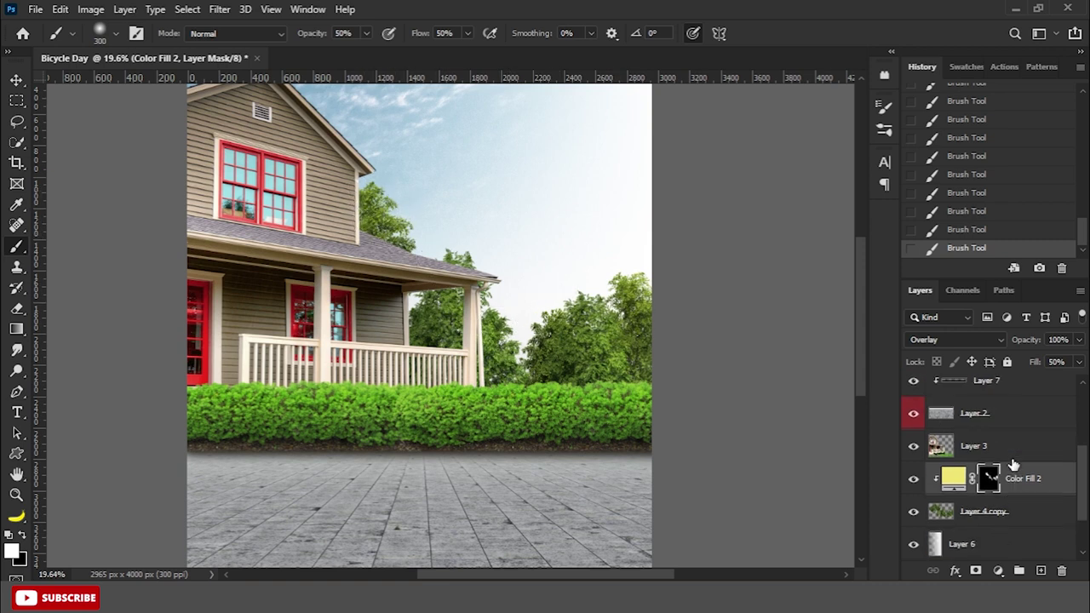
scroll(1013, 460, "up", 2)
left_click(1015, 423)
left_click(992, 391)
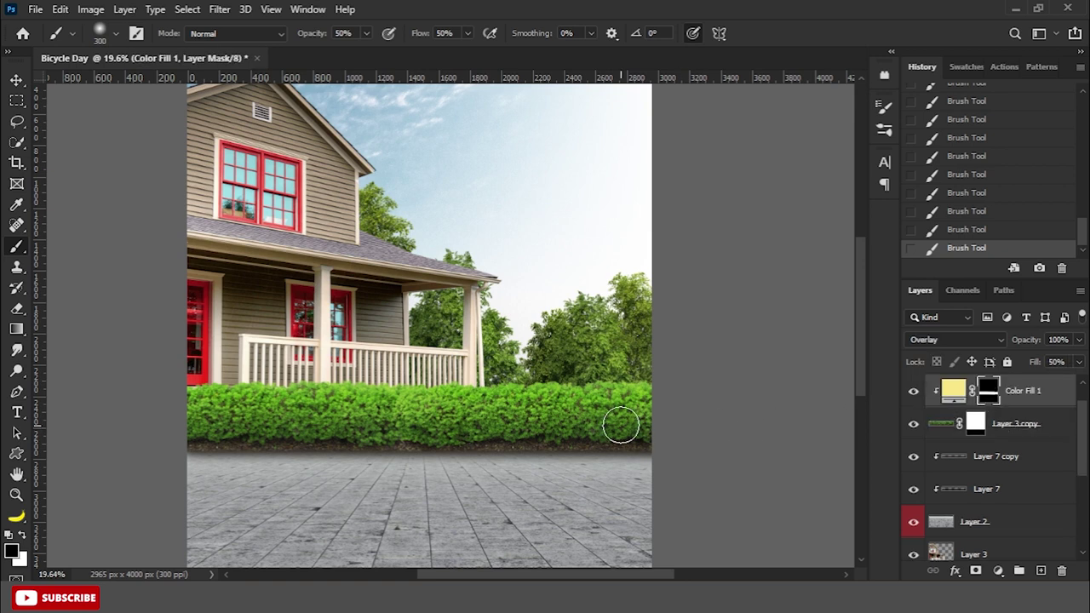
scroll(191, 425, "down", 1)
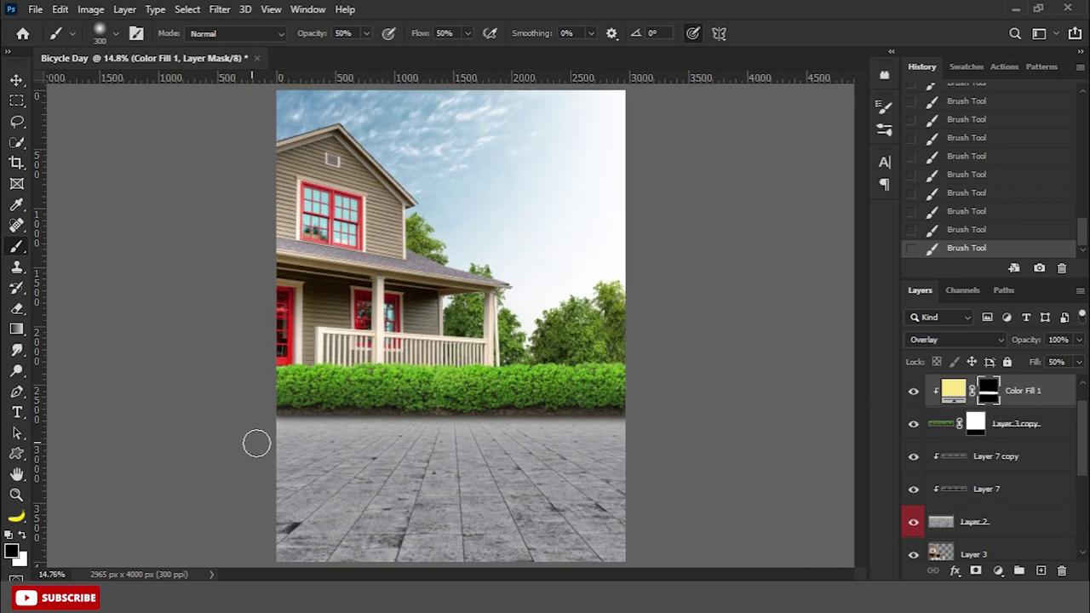
scroll(255, 443, "down", 1)
left_click(1009, 430)
left_click(998, 571)
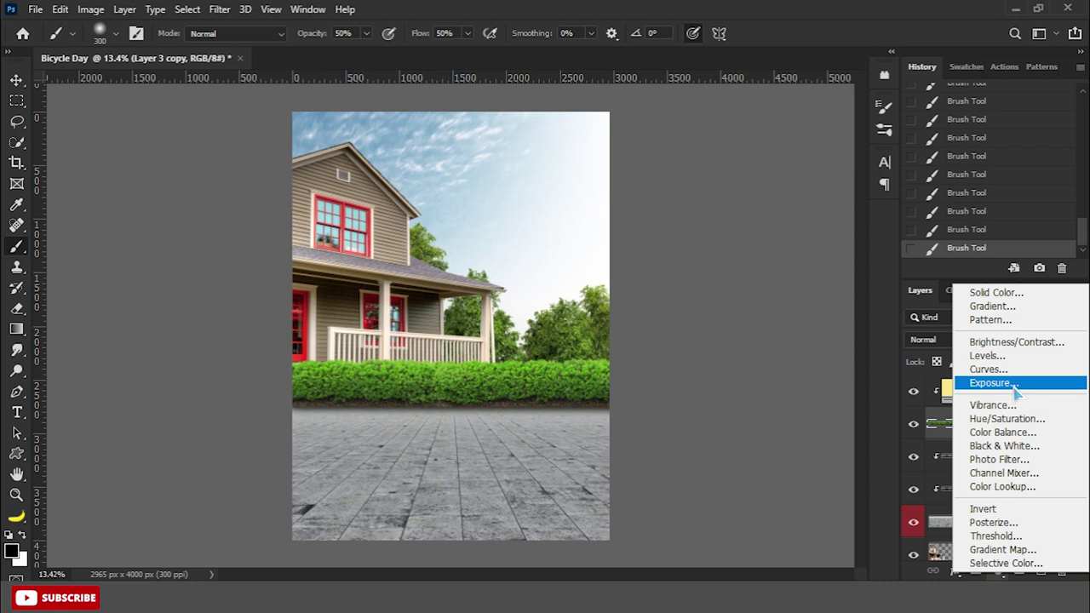
- Add a black Solid Color fill for the hedge, blended as Soft Light at 50% fill
left_click(996, 292)
left_click(1028, 253)
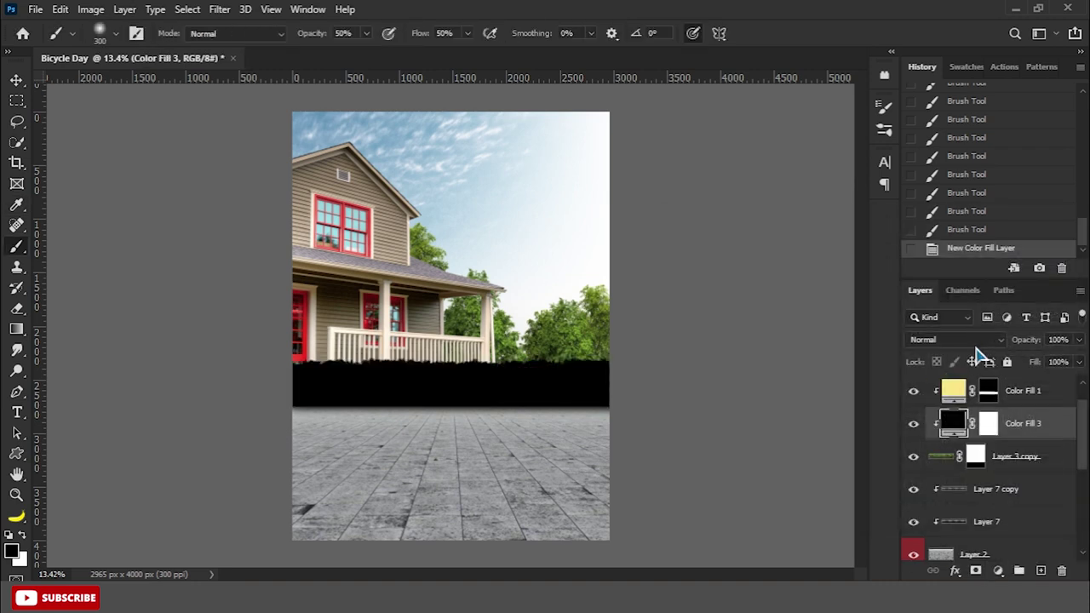
left_click(954, 339)
left_click(954, 385)
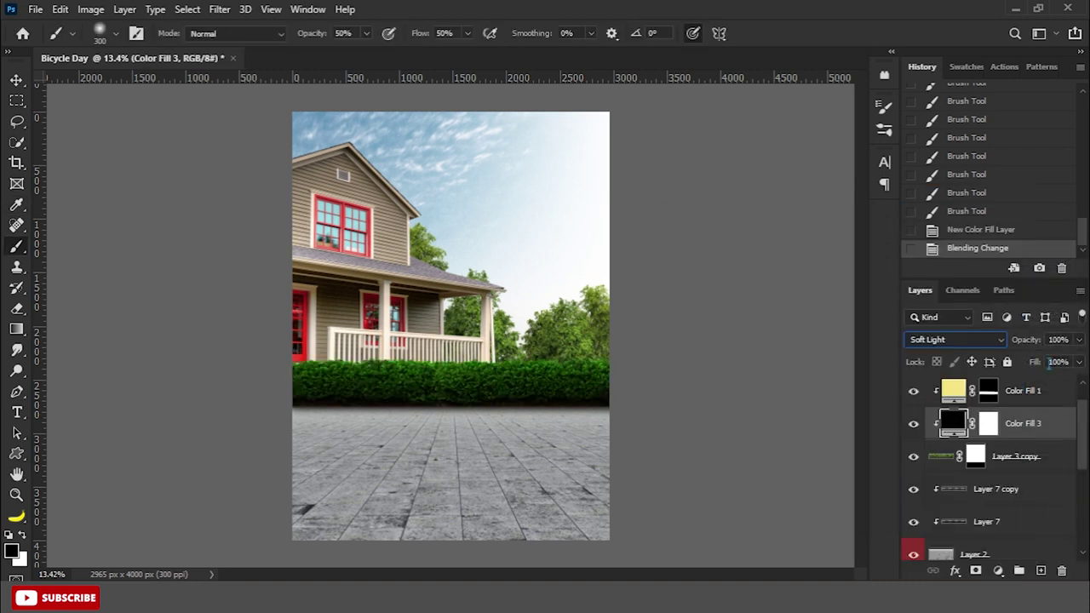
type("50")
key("Return")
- Invert the black fill's mask and set up an enlarged Brush tool
key("v")
left_click(525, 394)
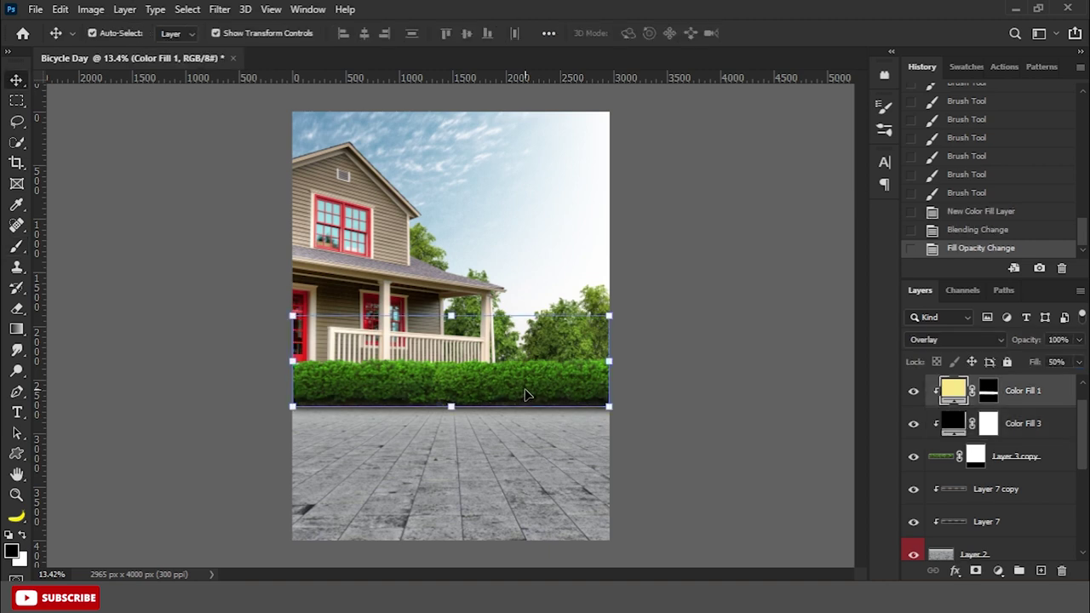
left_click(988, 428)
right_click(18, 256)
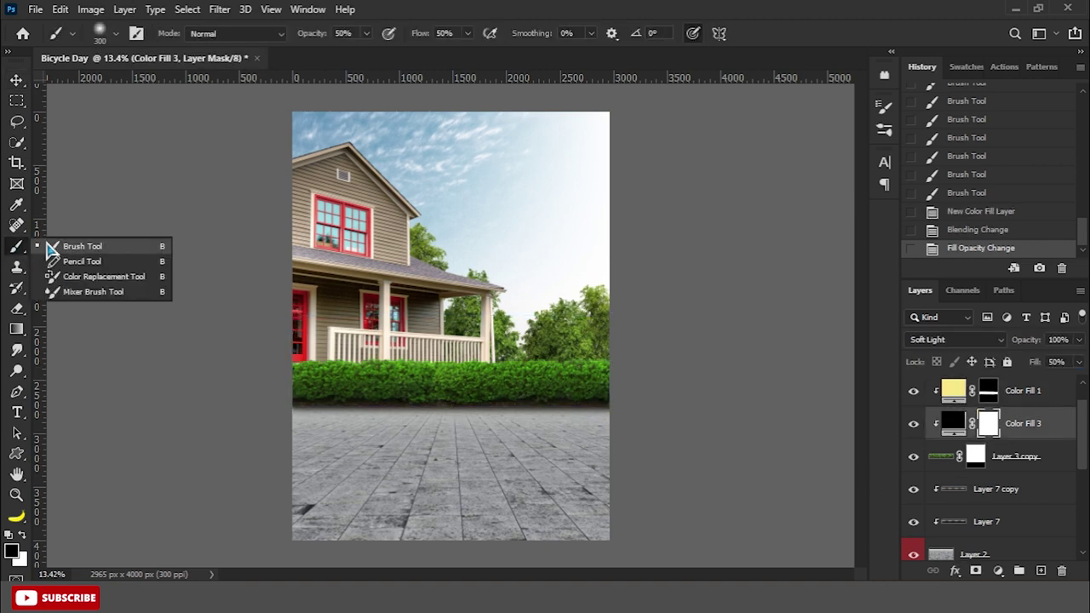
left_click(81, 247)
key("ctrl+i")
key("bracketright")
key("bracketright")
key("bracketright")
- Paint the darkening along the hedge's lower edge from end to end
mouse_move(549, 436)
left_mouse_down()
mouse_move(566, 447)
mouse_move(630, 416)
left_mouse_up()
left_click_drag(281, 477, 272, 419)
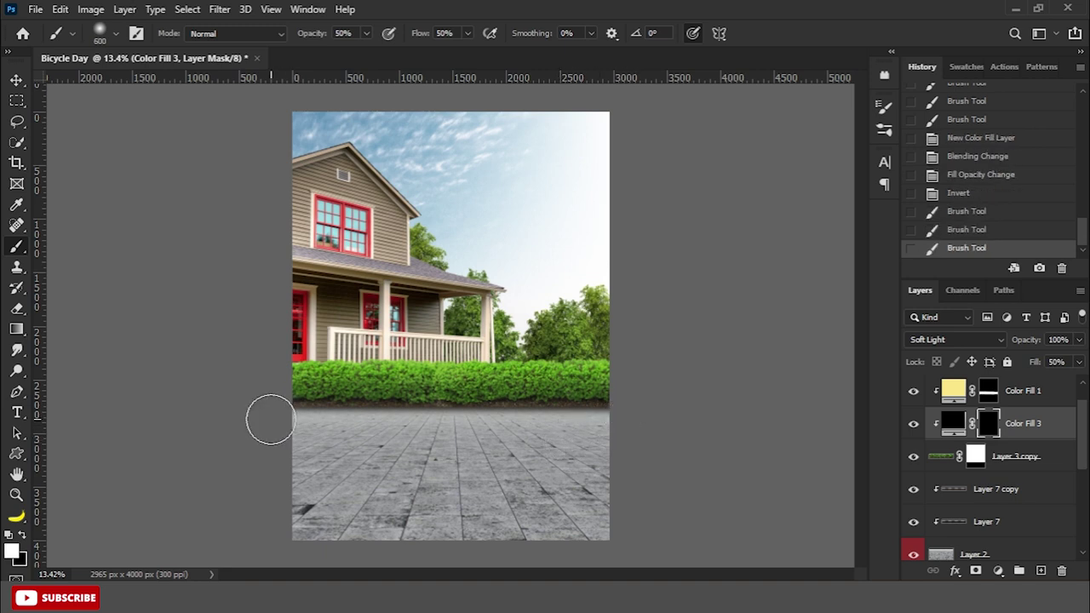
left_click_drag(588, 421, 623, 423)
left_click_drag(271, 418, 281, 416)
left_click_drag(617, 414, 630, 412)
left_click_drag(390, 416, 457, 423)
- Add a new layer above the pavement with a dark gradient over its top
key("v")
key("ctrl+minus")
left_click(440, 436)
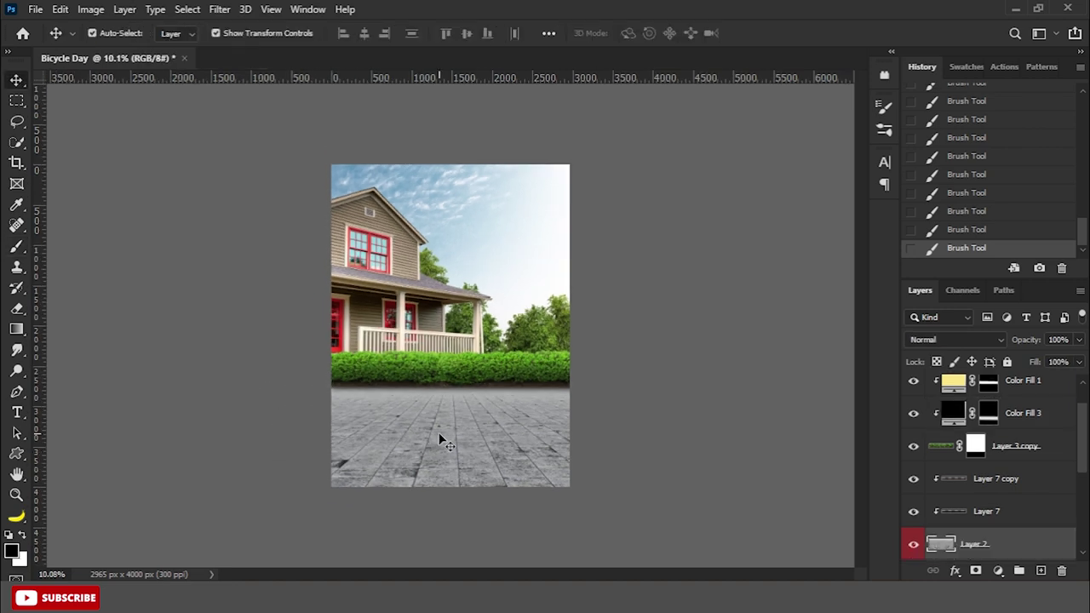
left_click(1040, 571)
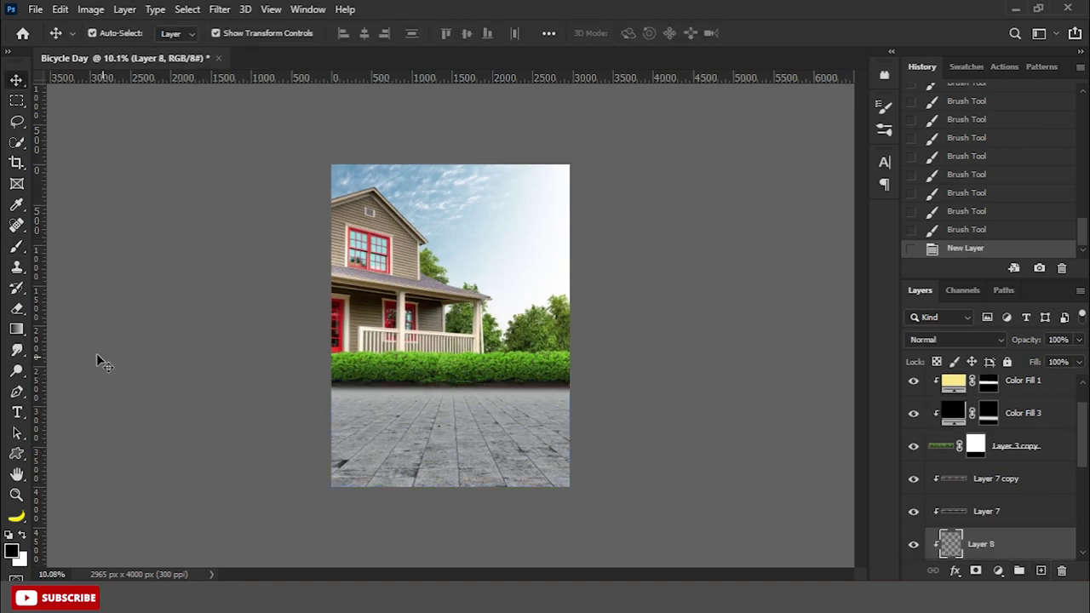
left_click(16, 330)
left_click_drag(37, 336, 384, 371)
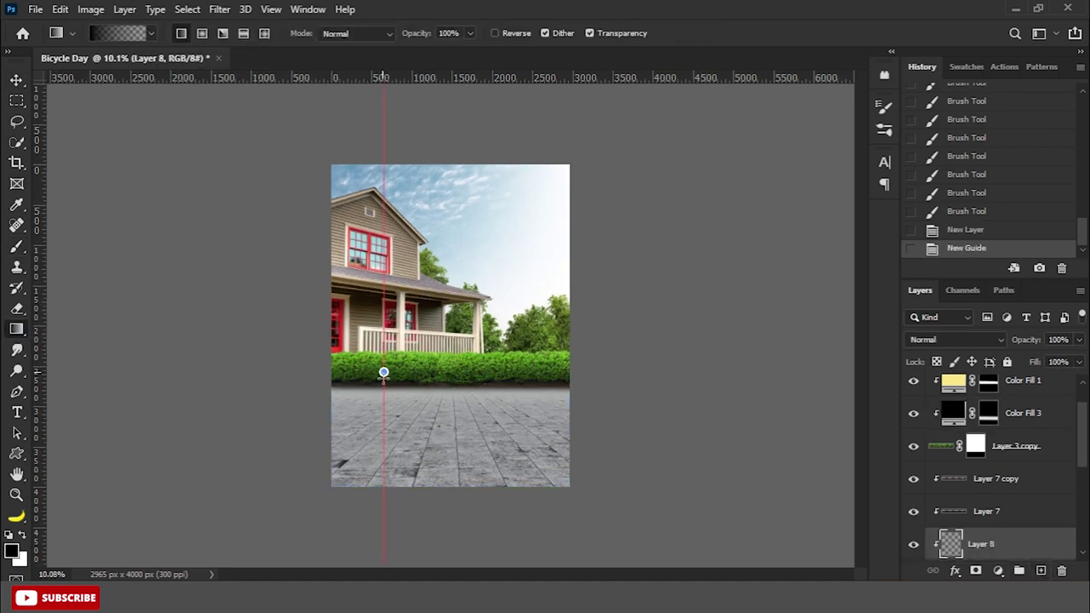
left_click_drag(382, 443, 382, 467)
left_click(16, 80)
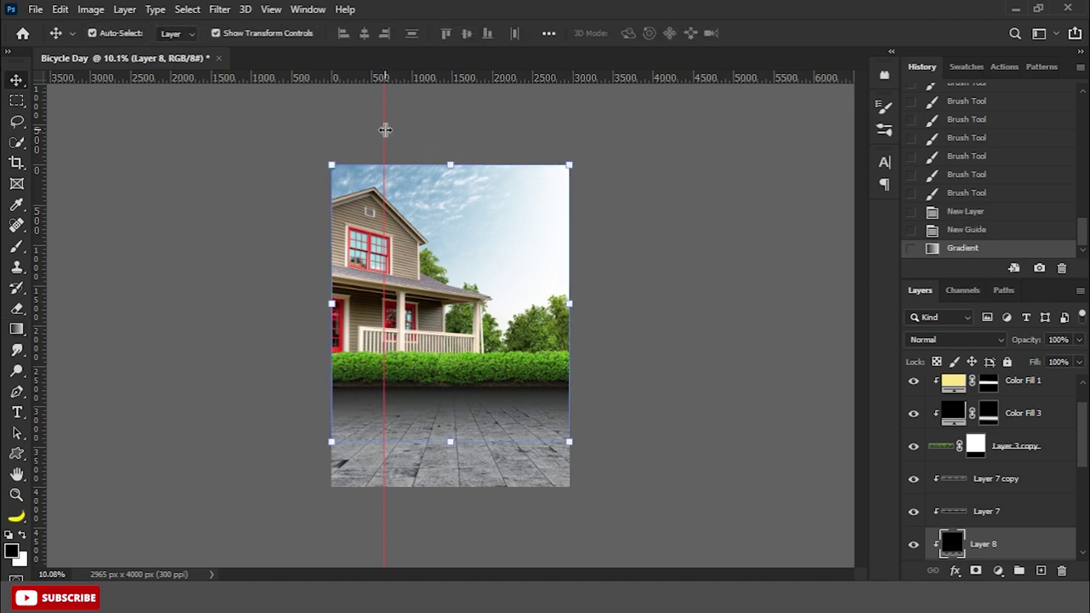
left_click_drag(6, 127, 7, 128)
- Blend the gradient layer as Soft Light and shrink it from top and bottom to 81% height
left_click(955, 338)
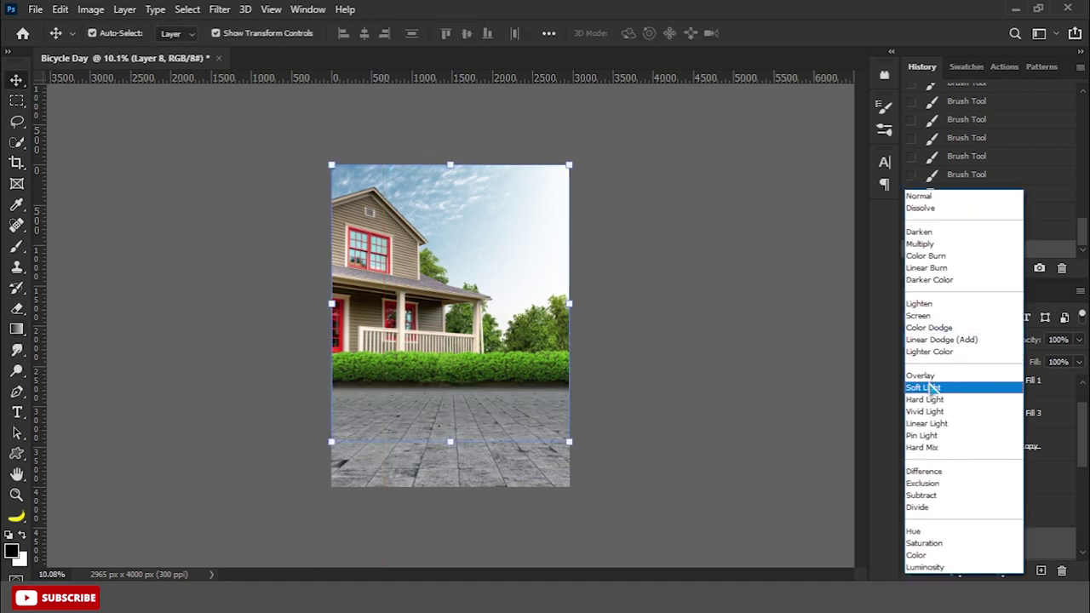
left_click(934, 383)
scroll(503, 394, "up", 3)
scroll(534, 400, "down", 2)
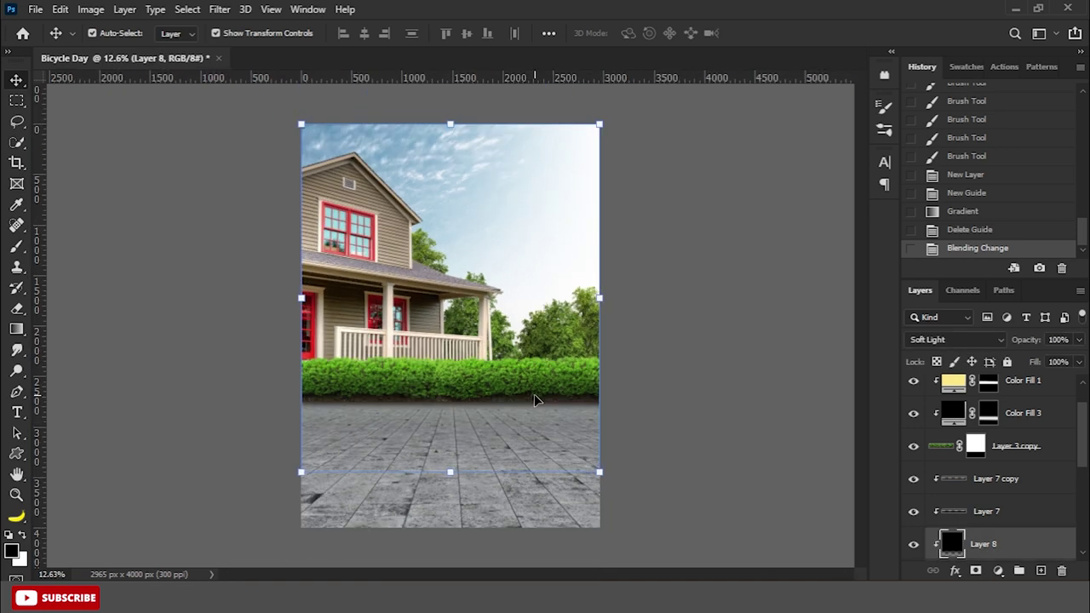
left_click_drag(452, 471, 450, 444)
left_click_drag(450, 124, 450, 168)
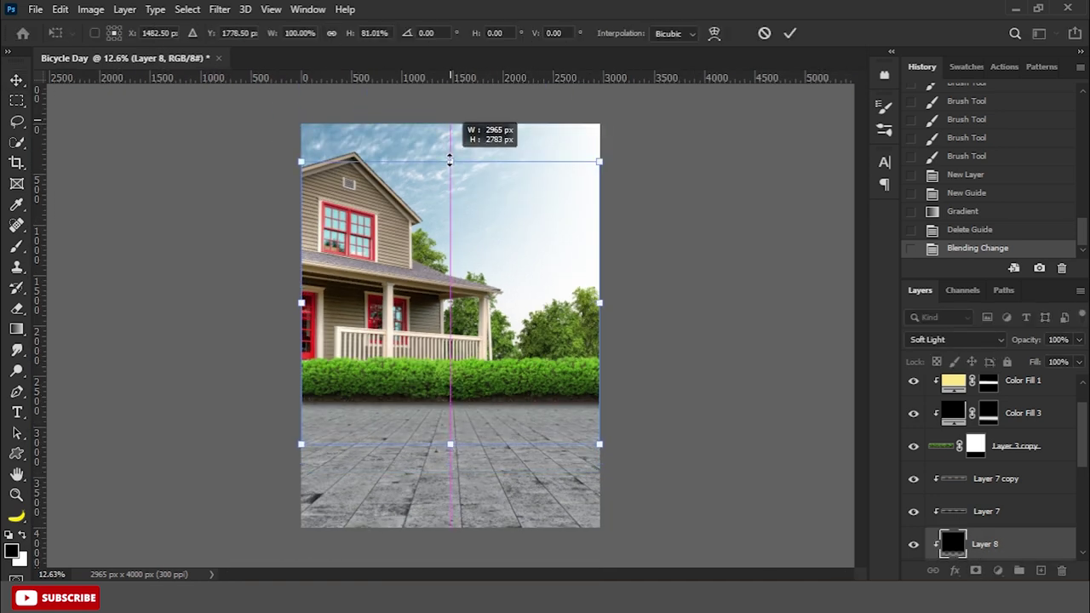
key("Return")
left_click(694, 352)
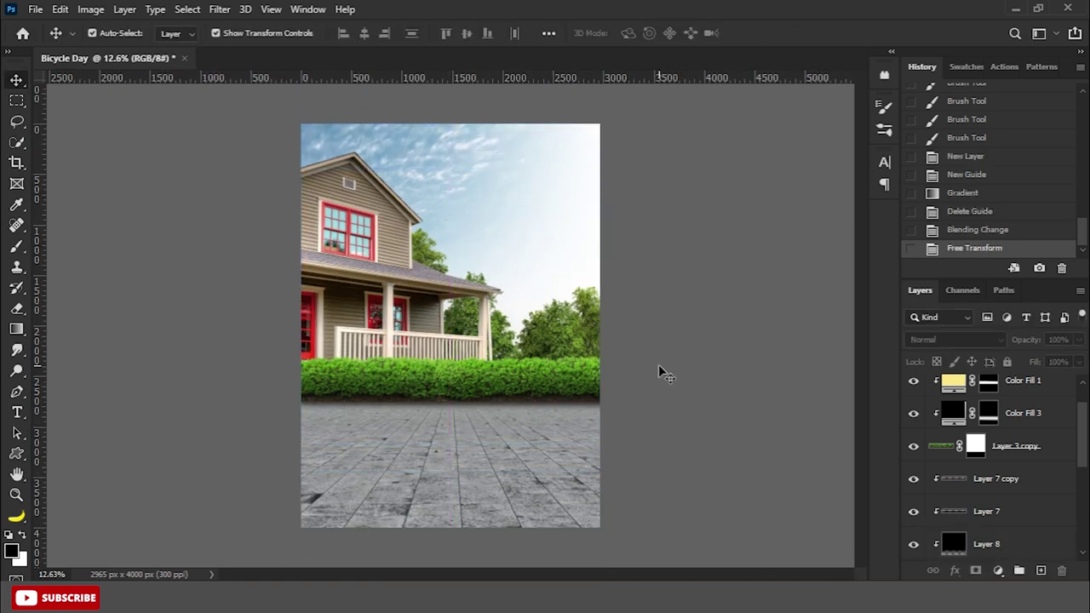
- Show and select the woman with bicycle layer (Layer 1)
scroll(660, 372, "down", 1)
left_click(540, 434)
scroll(937, 443, "up", 2)
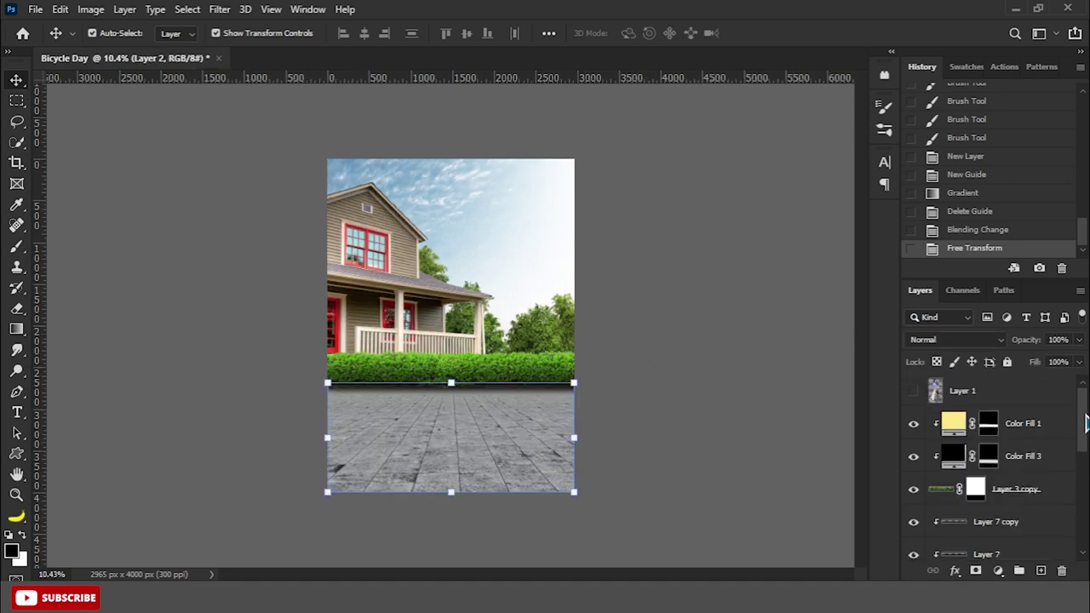
left_click(913, 391)
left_click(454, 357)
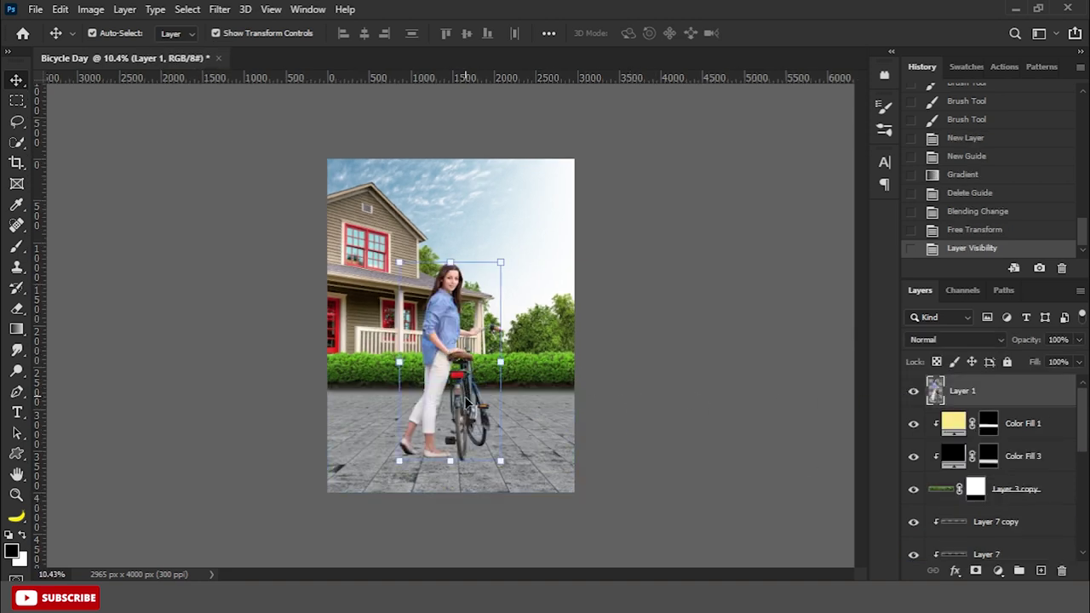
scroll(467, 390, "up", 1)
scroll(552, 336, "down", 1)
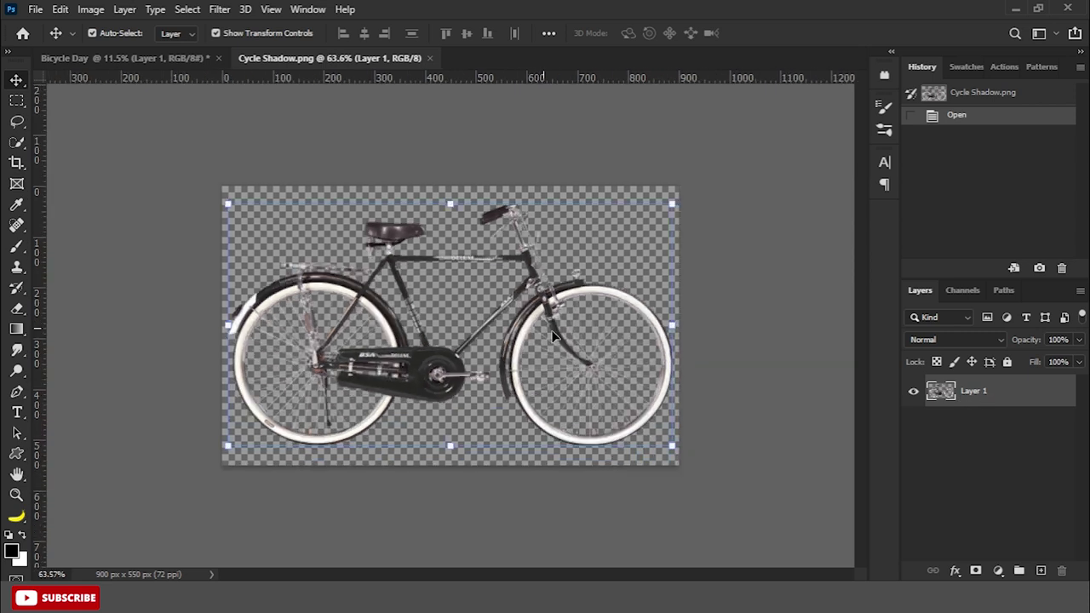
- Give the Cycle Shadow.png bicycle a black #000000 Color Overlay style
right_click(978, 393)
left_click(805, 20)
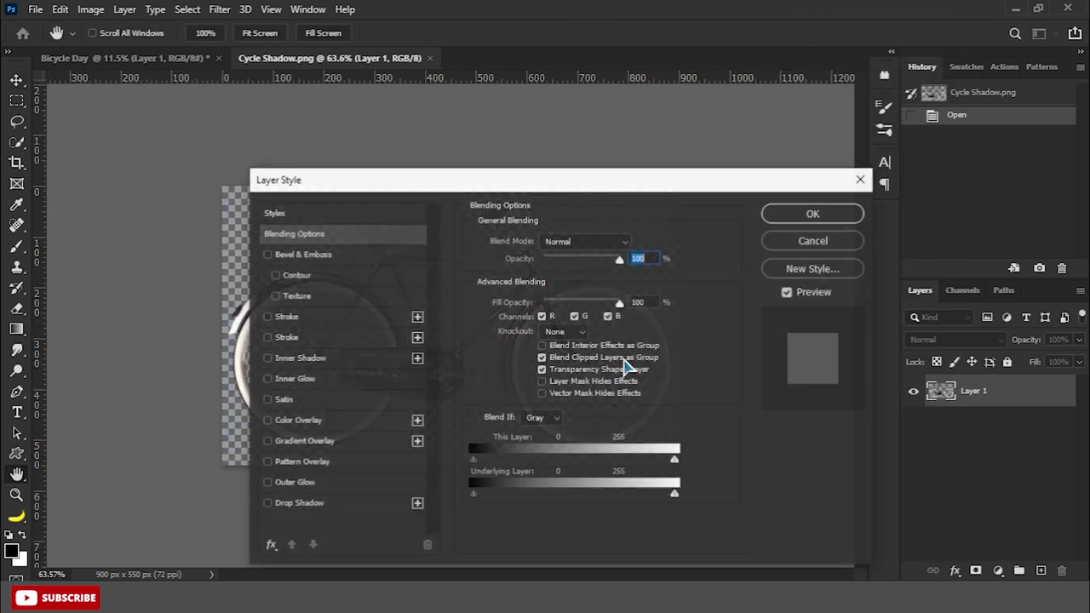
left_click(368, 426)
left_click(634, 244)
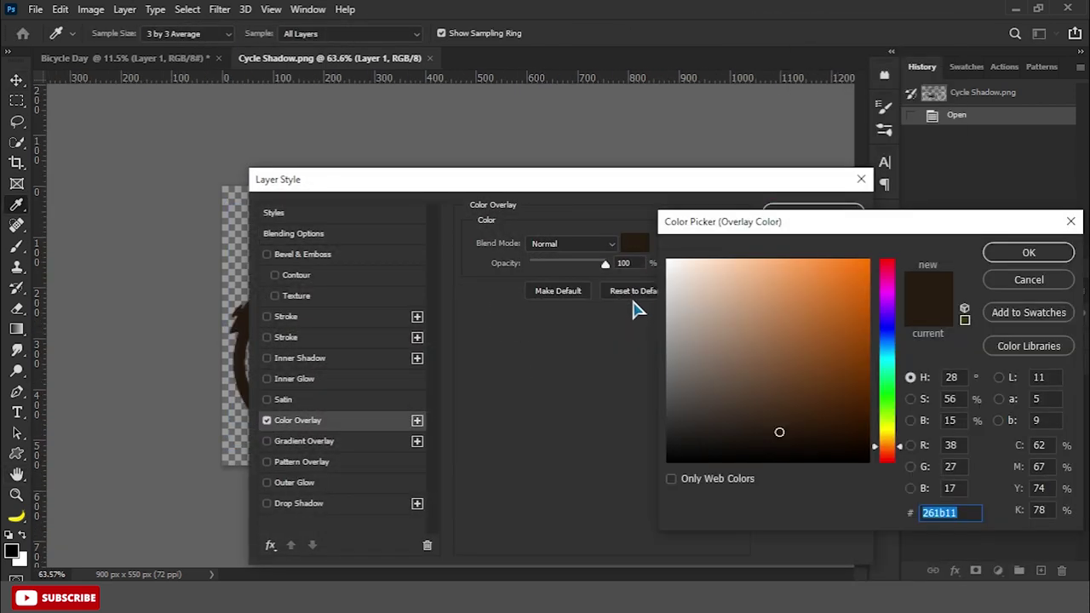
type("0")
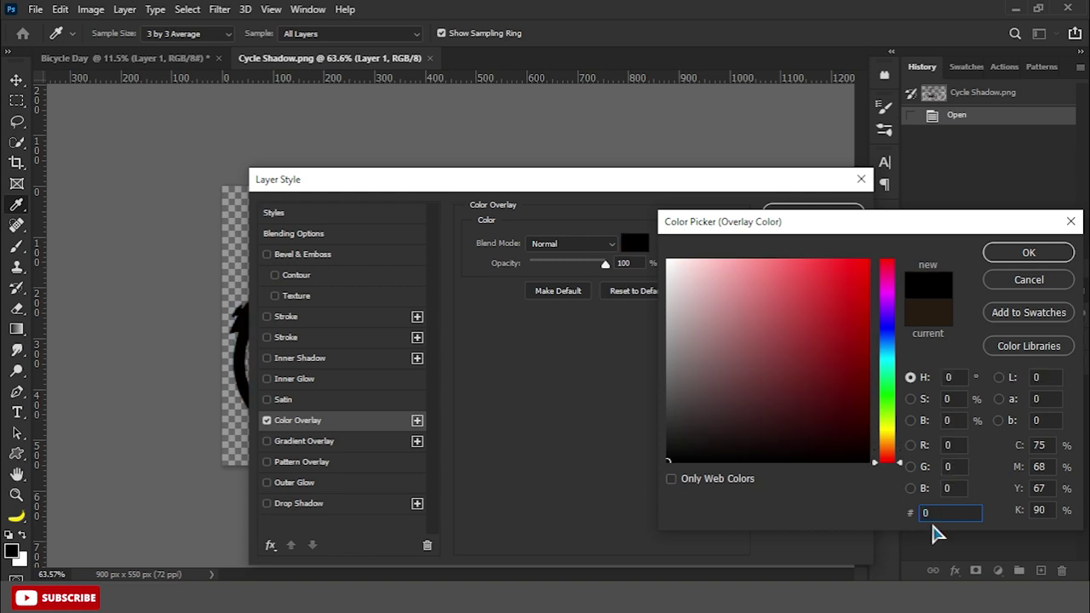
left_click(1028, 252)
left_click(811, 214)
- Rasterize the bicycle's layer style, then return to the Bicycle Day document
right_click(952, 375)
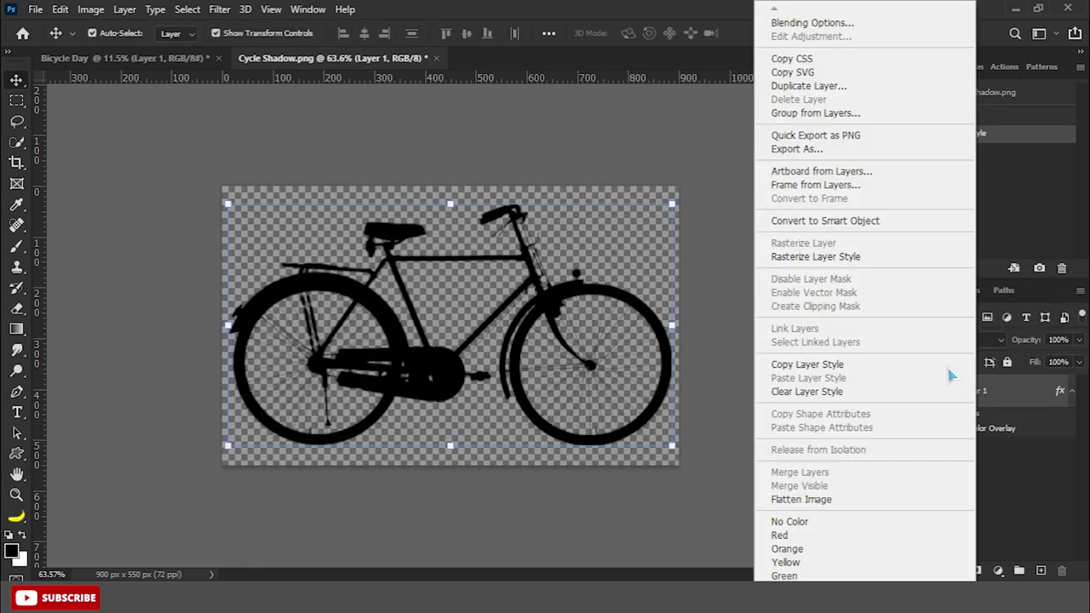
left_click(852, 257)
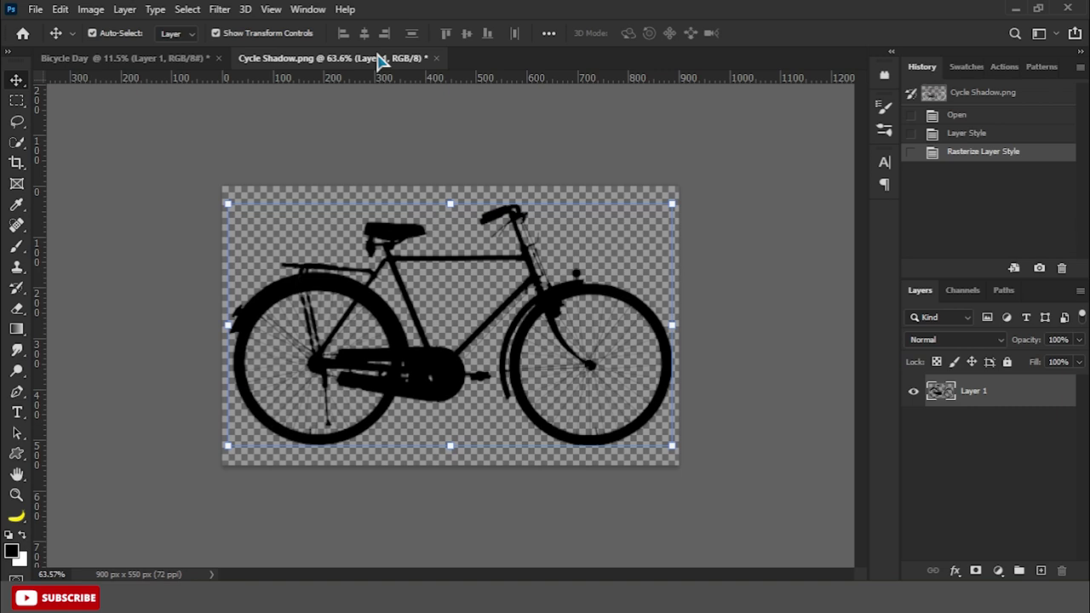
left_click(124, 58)
scroll(430, 364, "up", 3)
- Outline the woman's legs from thigh to feet with a closed pen path
scroll(430, 365, "up", 2)
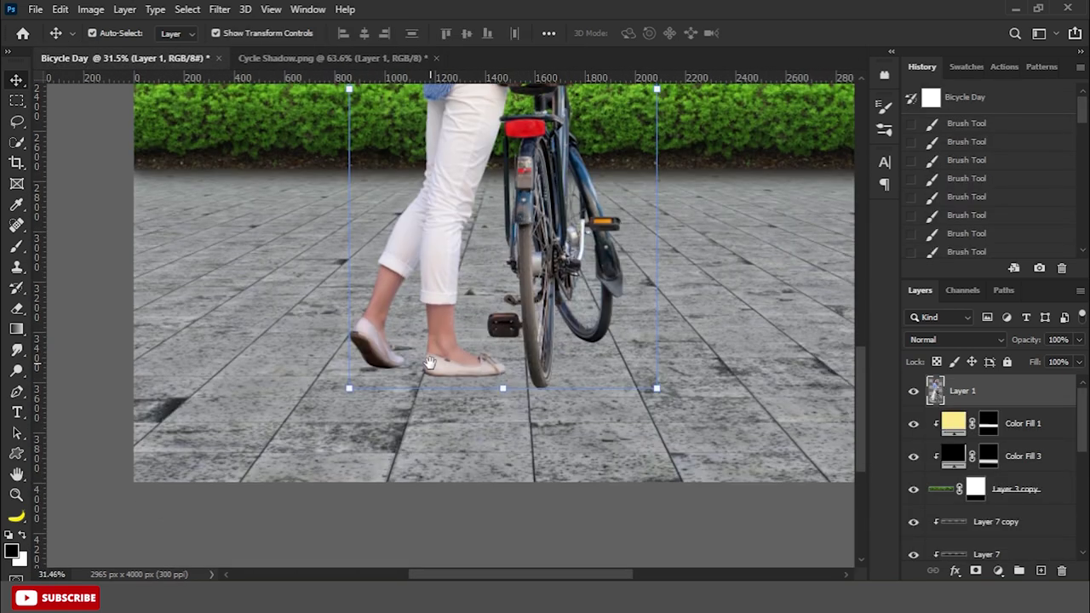
key("ctrl")
key("p")
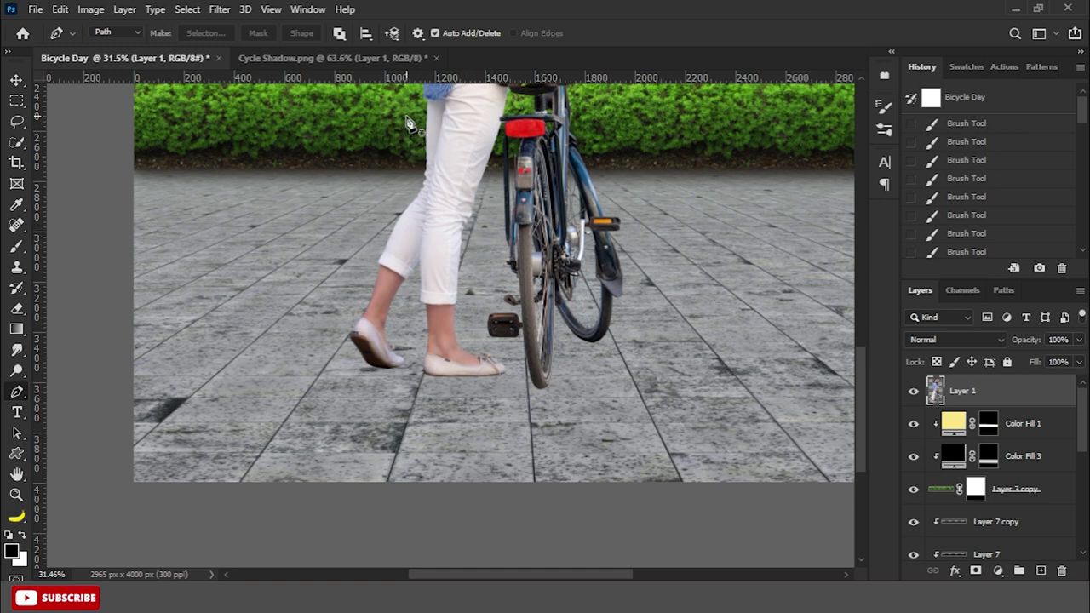
left_click(406, 116)
left_click(483, 198)
left_click(474, 285)
left_click(473, 323)
left_click(503, 352)
left_click(509, 390)
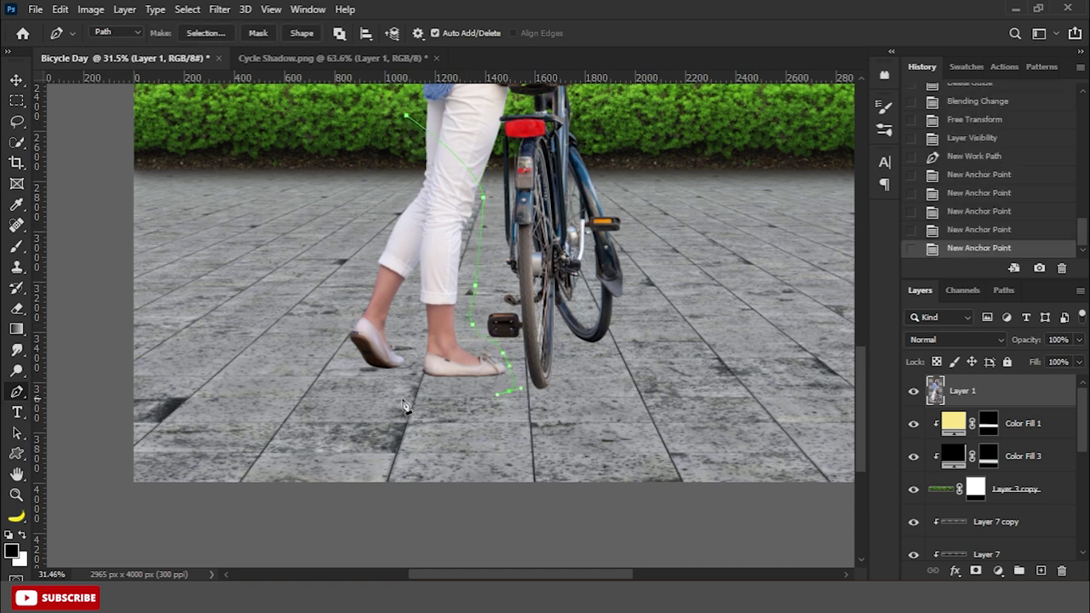
left_click(406, 117)
- Turn the leg path into a selection and copy the legs onto a new layer
right_click(410, 178)
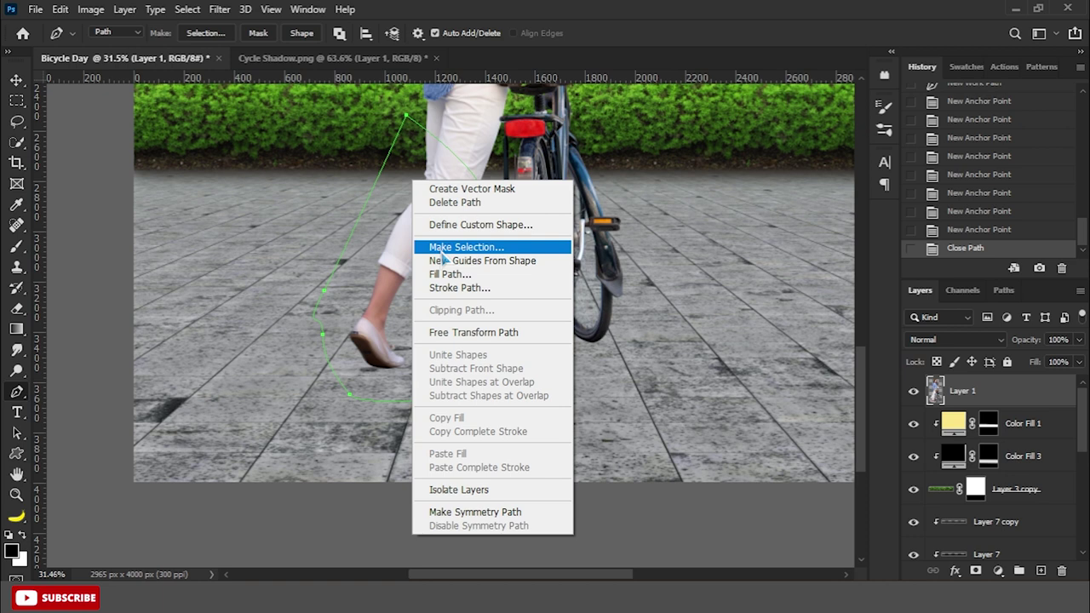
left_click(444, 245)
left_click(626, 144)
key("ctrl+j")
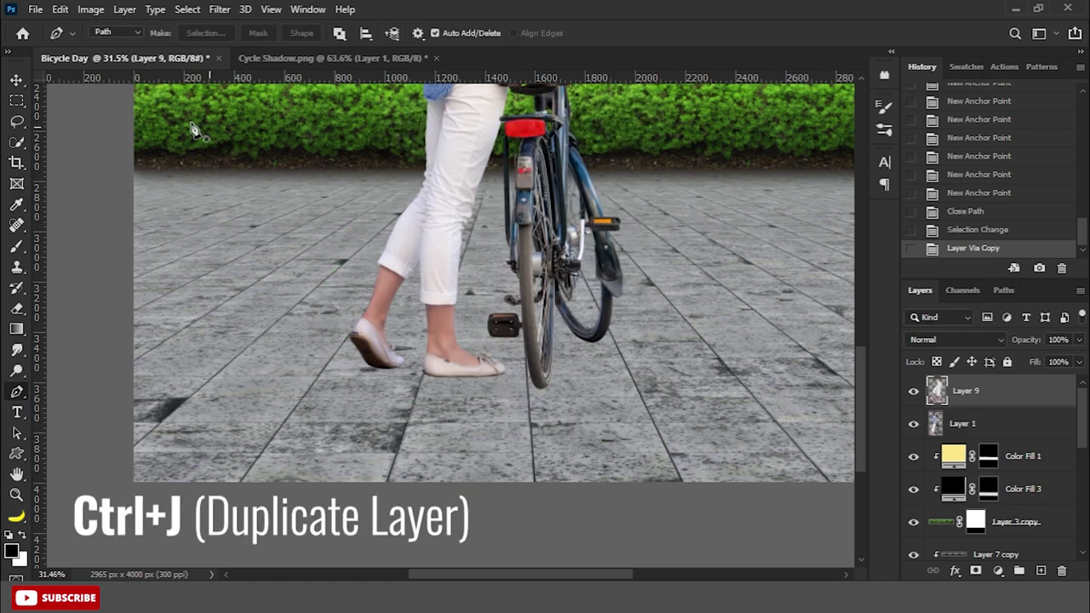
- Give the legs layer a black Color Overlay layer style
left_click(16, 80)
right_click(960, 389)
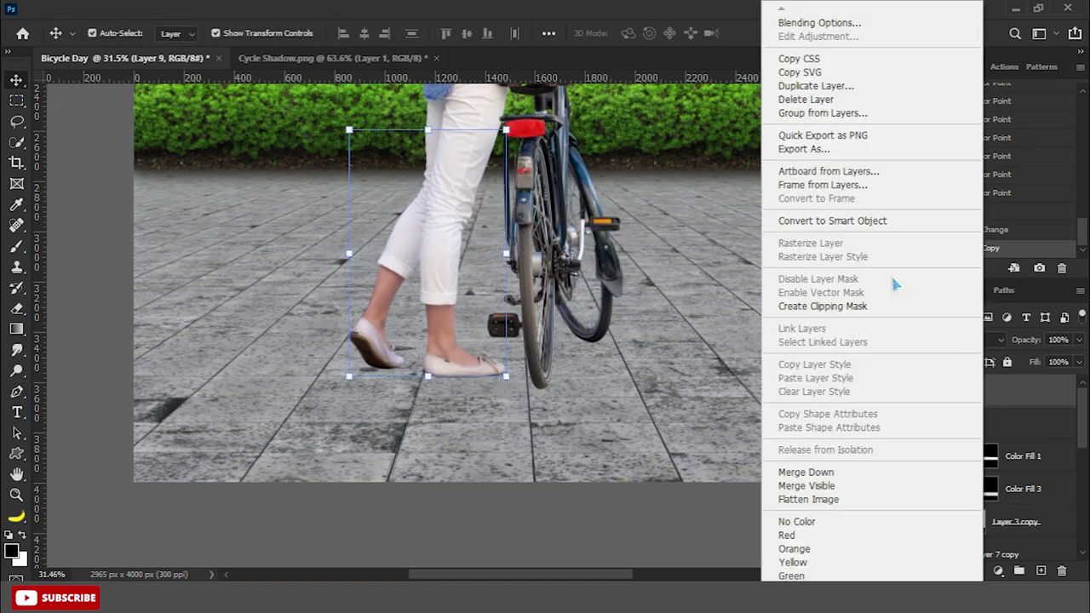
left_click(809, 27)
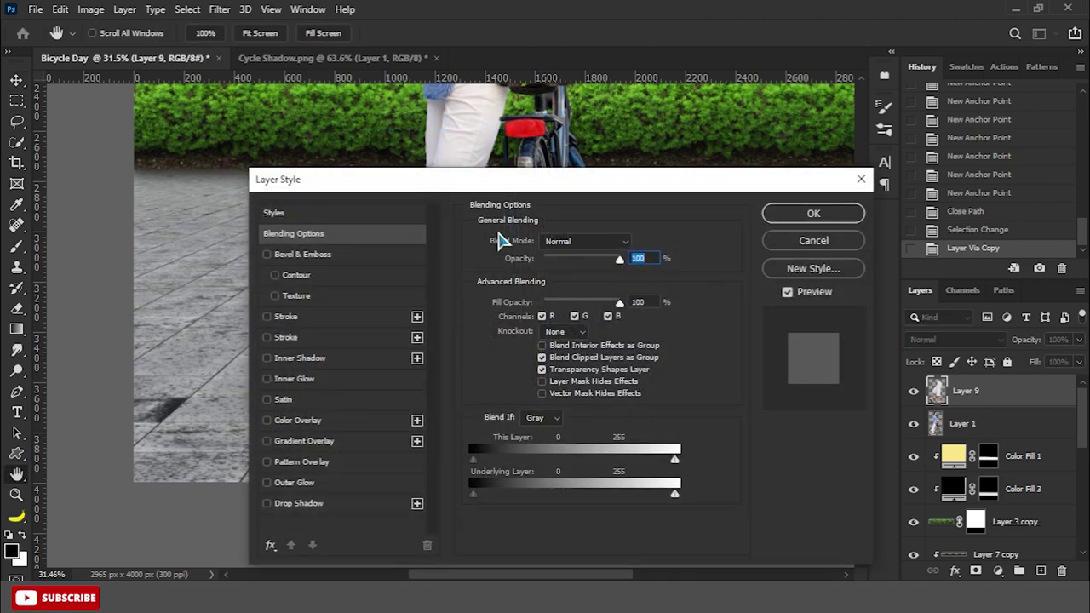
left_click_drag(477, 183, 659, 145)
left_click(489, 386)
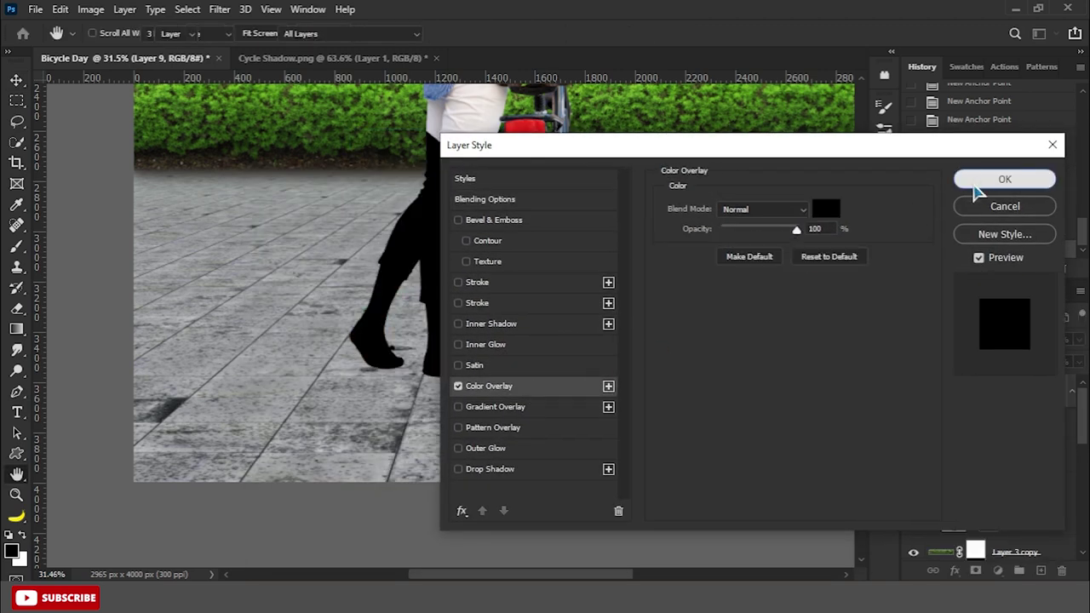
left_click(981, 182)
- Rasterize the layer style and move Layer 9 beneath Layer 1
right_click(991, 402)
left_click(864, 257)
left_click_drag(963, 391, 948, 436)
- Flip the leg silhouette vertically and distort it flat onto the pavement, stretching left
key("ctrl+t")
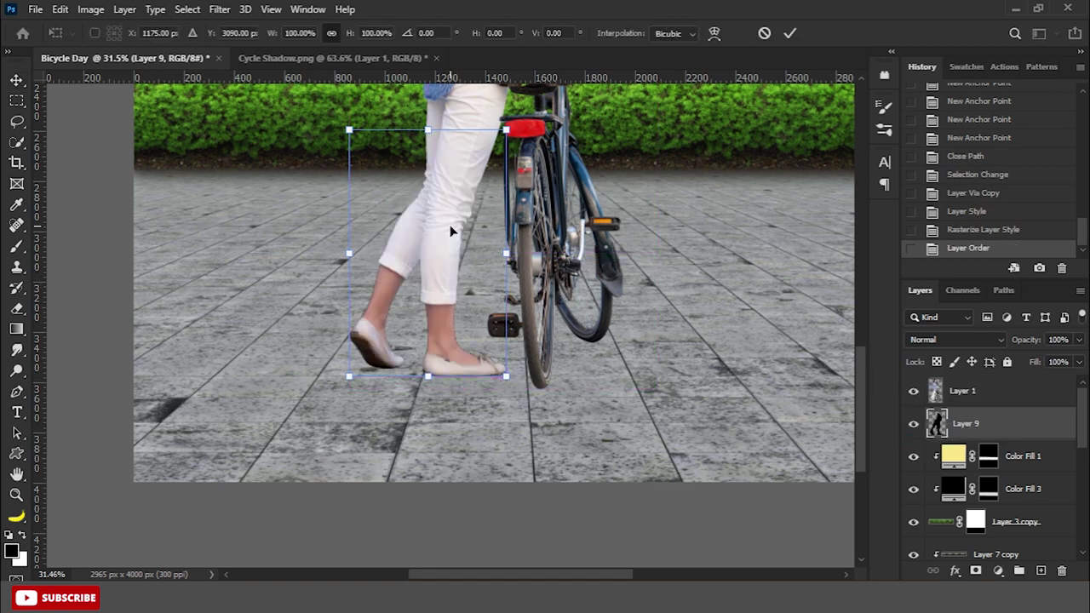
right_click(438, 213)
left_click(464, 282)
left_click_drag(430, 131, 204, 332)
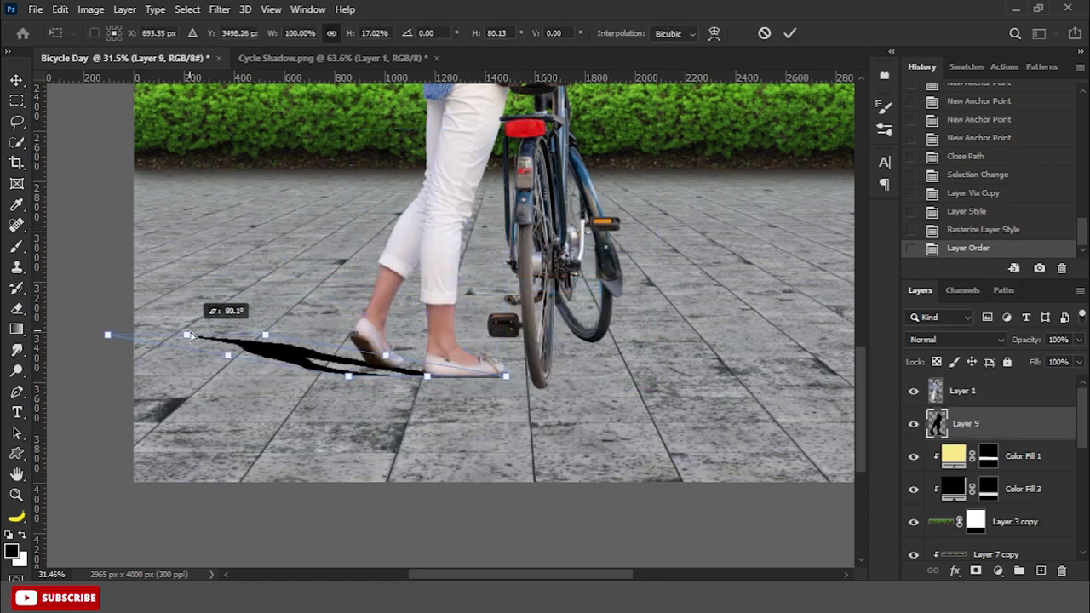
left_click_drag(107, 333, 53, 404)
mouse_move(513, 350)
left_mouse_down()
mouse_move(440, 351)
mouse_move(451, 344)
left_mouse_up()
- Fine-tune the shadow's corners, apply the transform and nudge it up slightly
left_click_drag(317, 410, 317, 425)
left_click_drag(51, 407, 56, 441)
left_click_drag(461, 335, 464, 309)
key("Return")
key("Up")
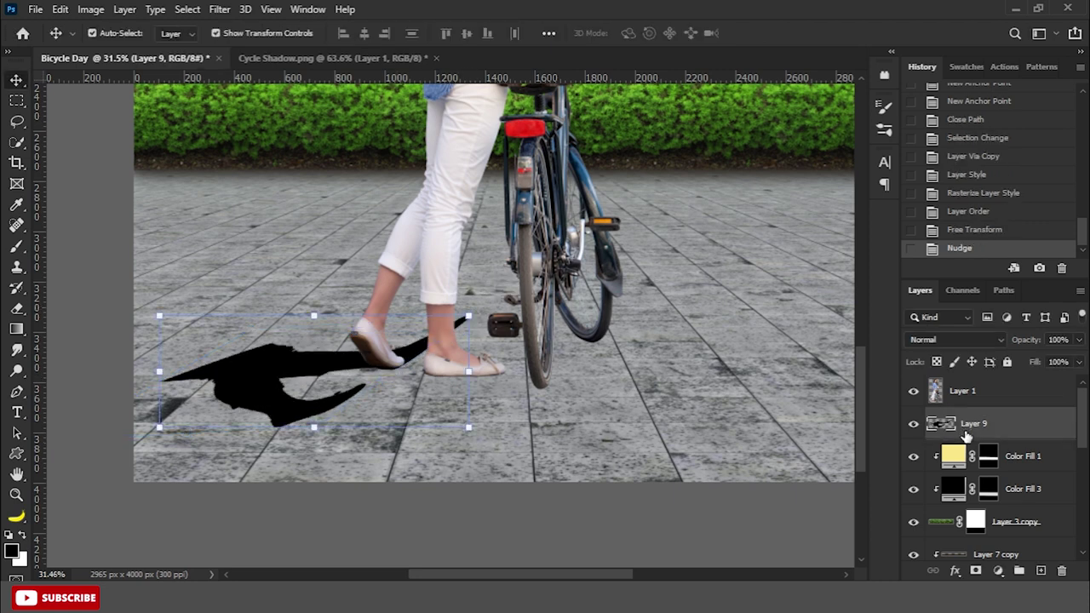
- Add a layer mask to the shadow layer and trace a pen path around the shadow
left_click(977, 570)
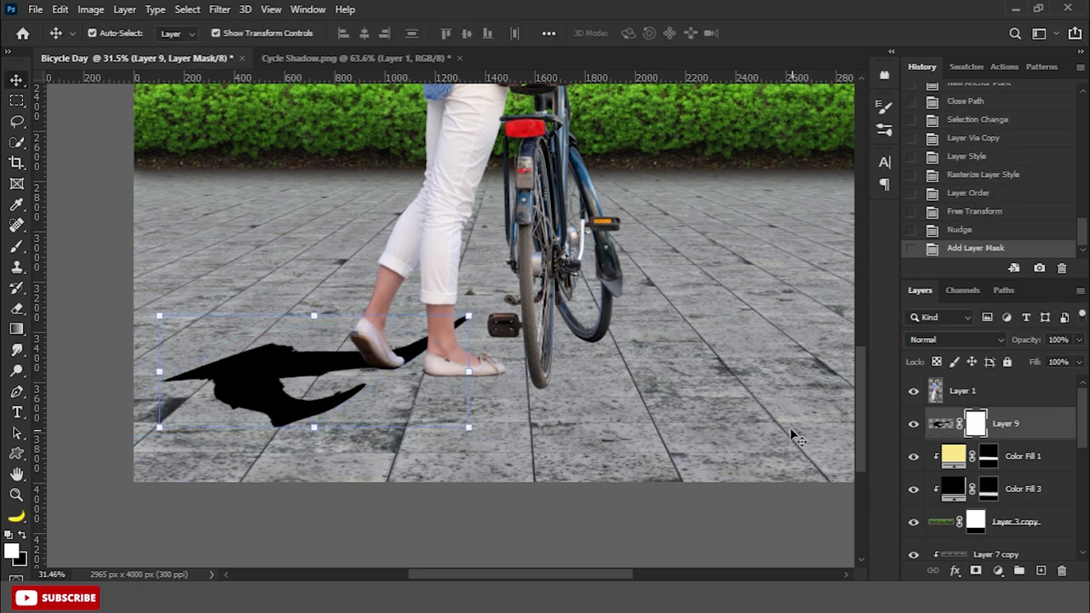
key("p")
scroll(476, 357, "up", 2)
left_click(479, 352)
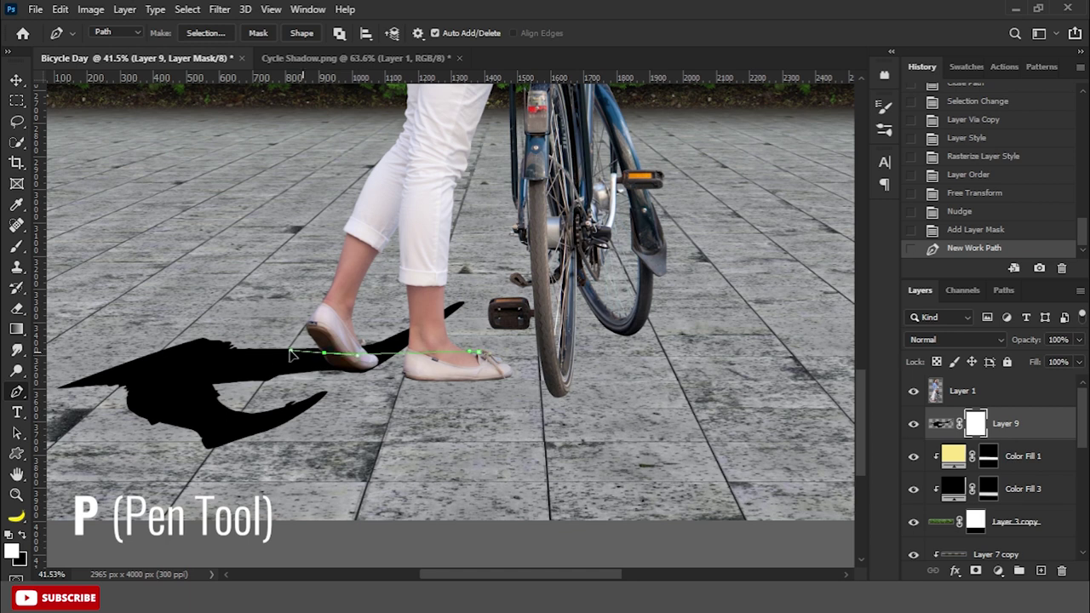
left_click(142, 352)
left_click(93, 353)
left_click_drag(63, 380, 139, 387)
left_click(138, 384)
- Copy the traced shadow part to a new layer and delete the old shadow layer
right_click(308, 371)
left_click(357, 74)
left_click(627, 150)
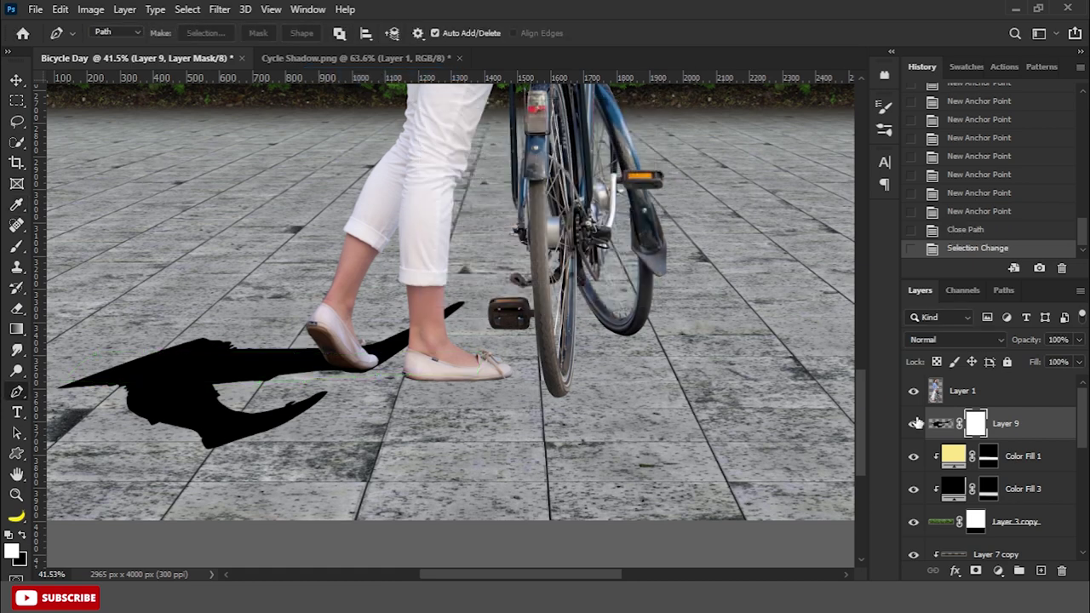
key("ctrl+j")
left_click_drag(986, 458, 1061, 571)
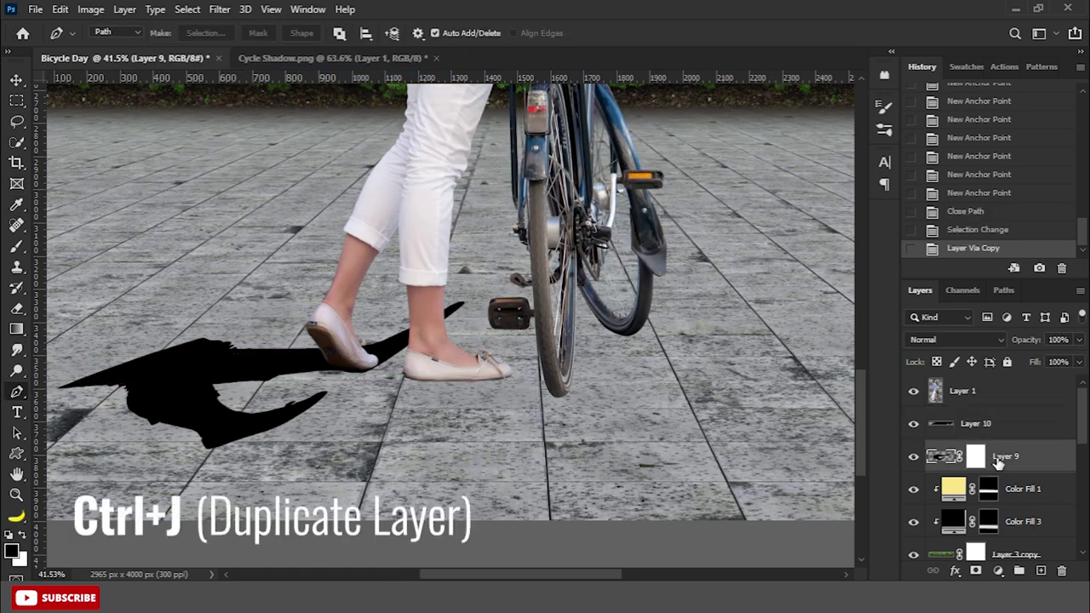
- Squash the new shadow flatter and shorten it slightly with Free Transform
key("ctrl+t")
key("ctrl+minus")
left_click_drag(95, 339, 91, 339)
key("ctrl+plus")
left_click_drag(181, 335, 237, 341)
key("Return")
- Trace a closed pen path for the contact shadow under the front foot
key("p")
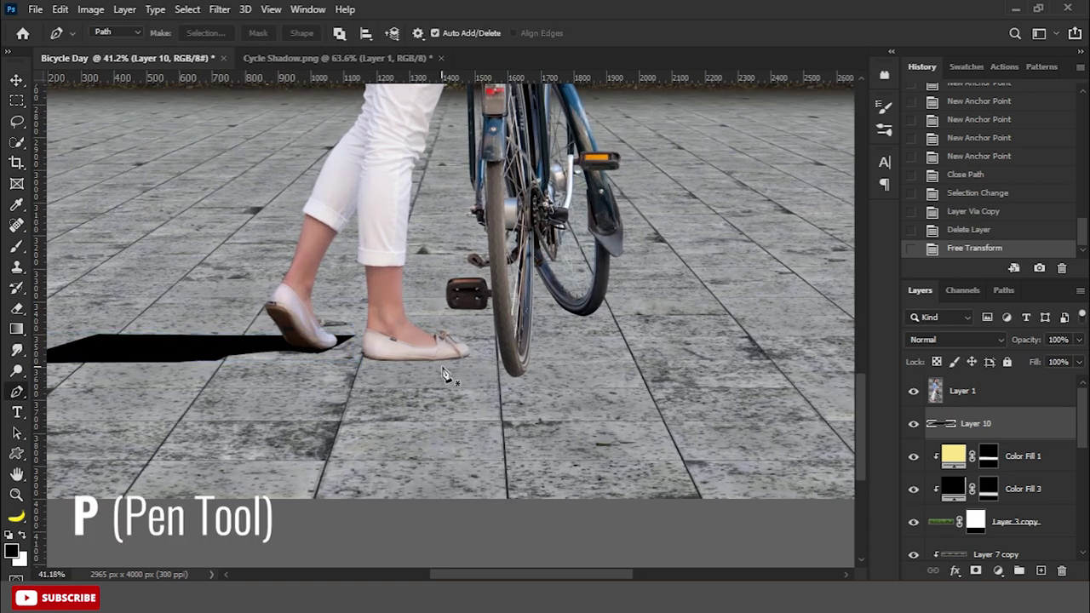
scroll(242, 350, "up", 3)
left_click(424, 343)
left_click(250, 335)
left_click(206, 338)
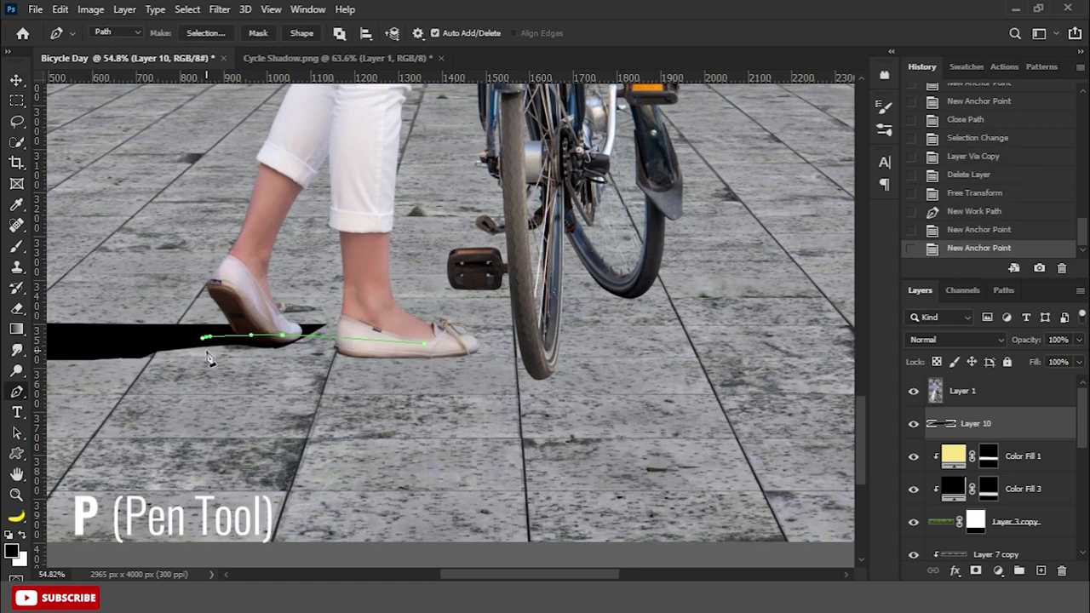
left_click(150, 348)
left_click(270, 344)
key("ctrl+z")
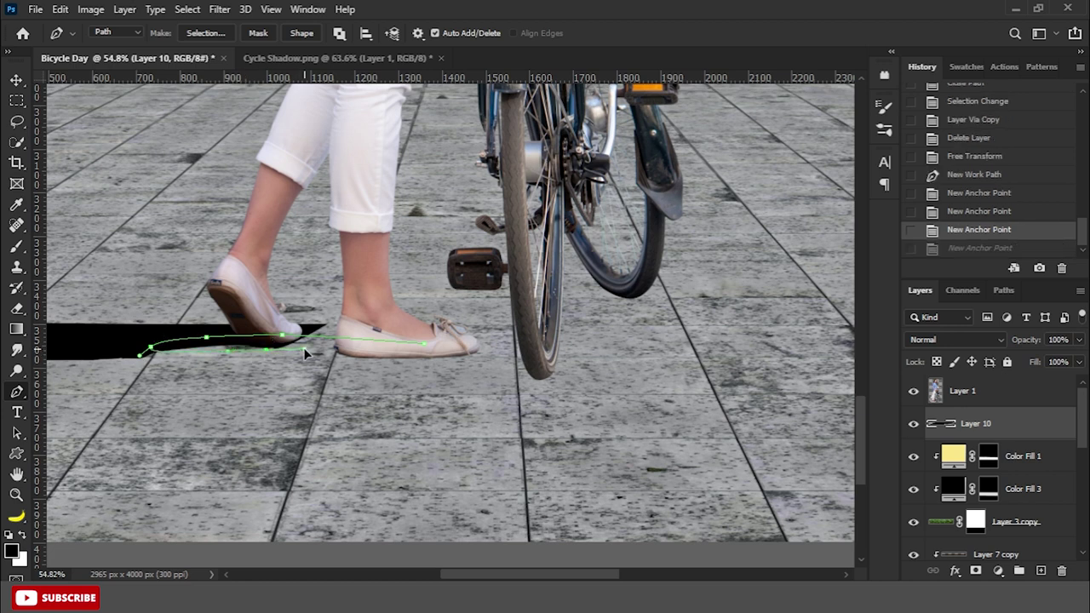
left_click(424, 344)
- Fill the contact-shadow selection black on a new layer and merge it into Layer 11
right_click(393, 225)
left_click(462, 293)
left_click(625, 143)
right_click(17, 329)
left_click(54, 345)
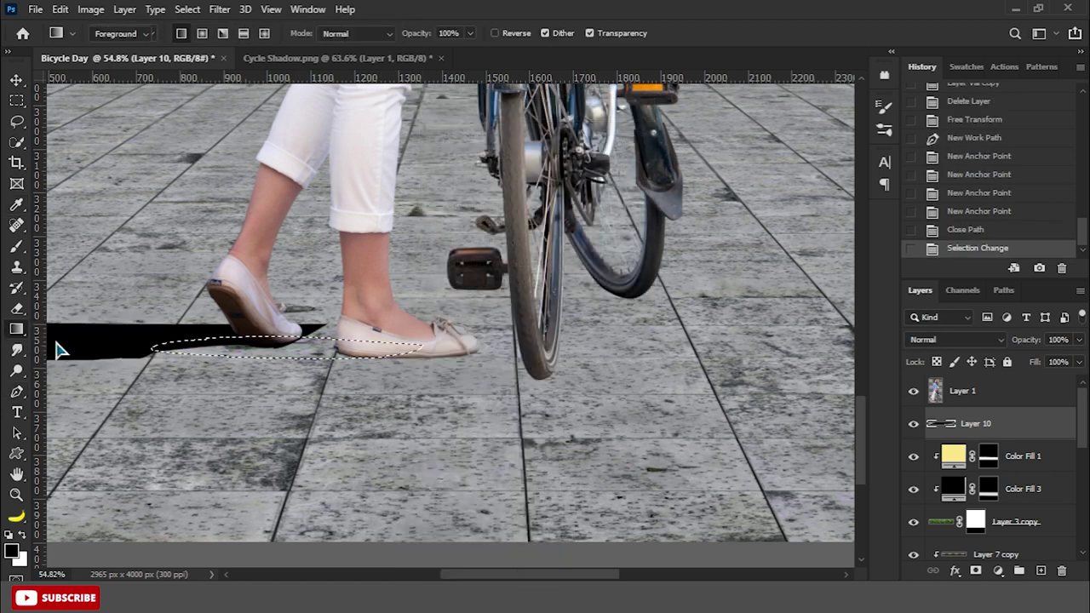
left_click(102, 341)
left_click(1041, 570)
left_click(345, 341)
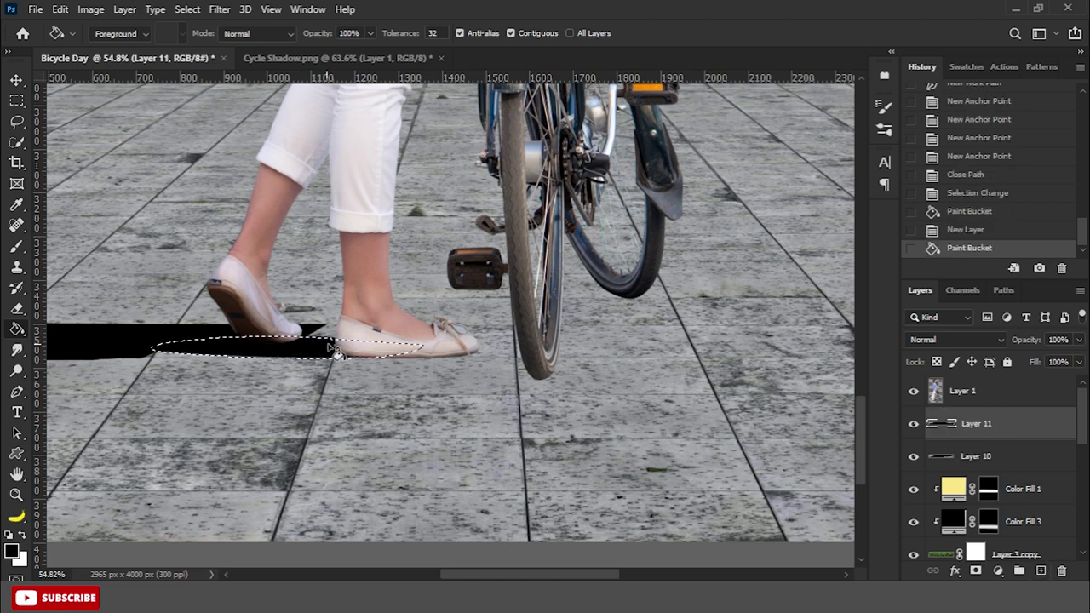
key("ctrl+d")
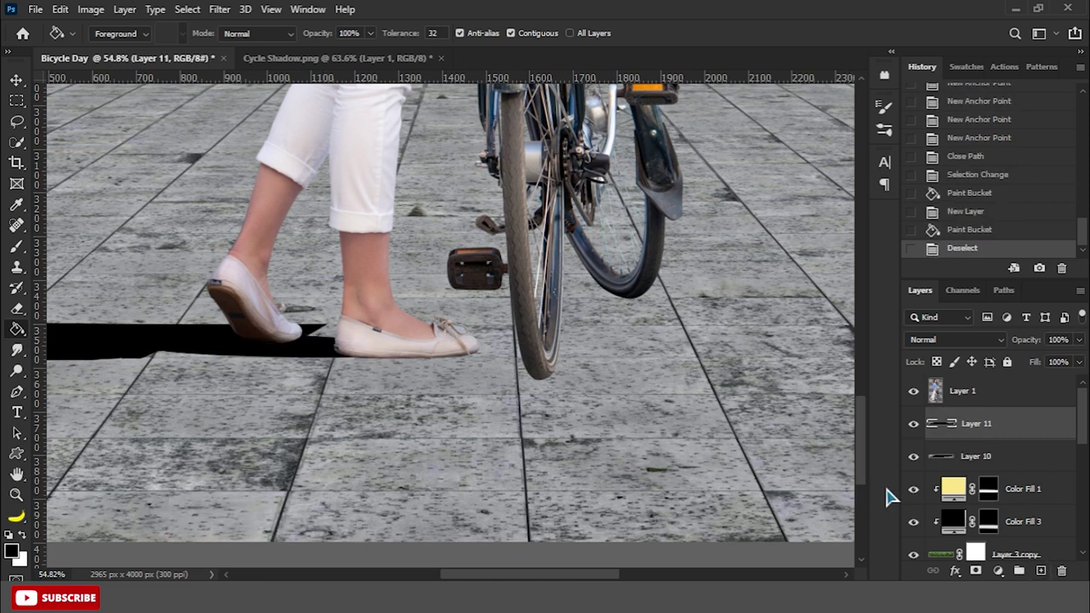
key("ctrl+e")
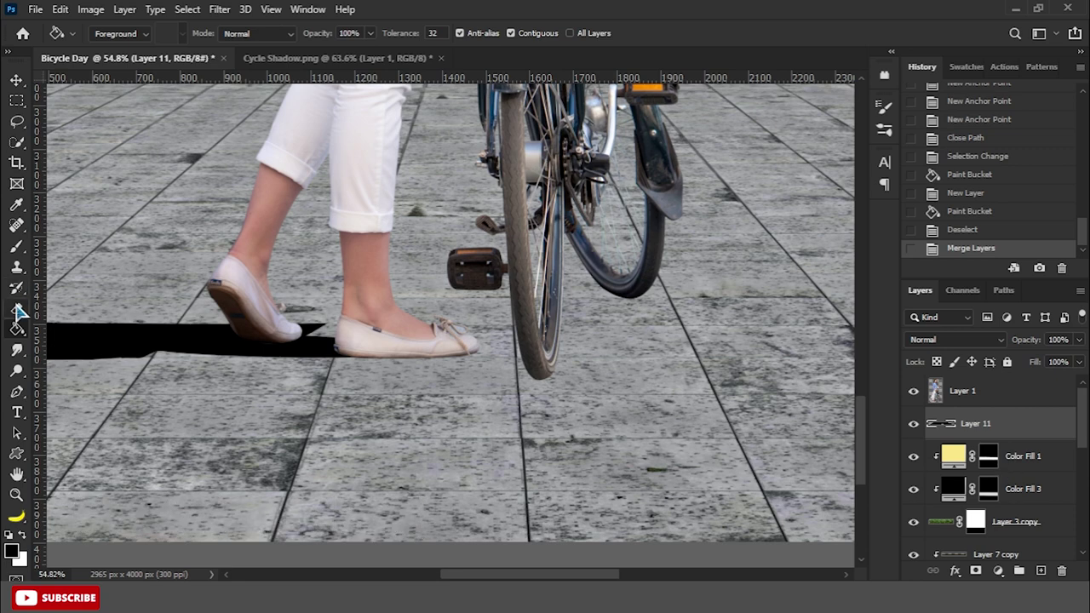
- Outline the area beneath the front heel with a closed pen path
left_click(17, 310)
scroll(315, 298, "up", 3)
key("p")
left_click(274, 384)
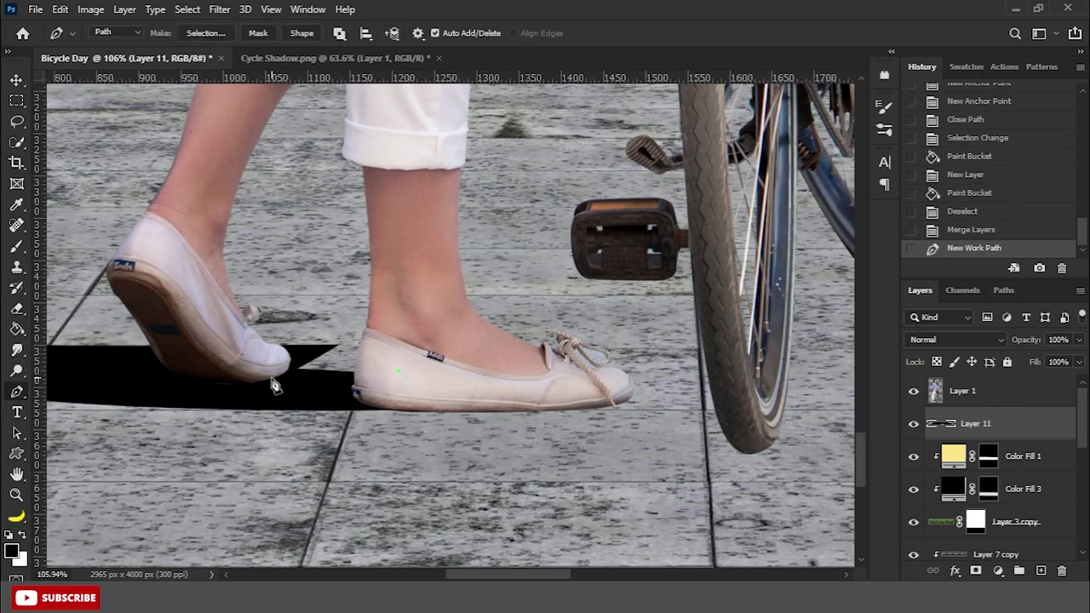
left_click(252, 331)
left_click_drag(311, 320, 341, 324)
left_click(398, 371)
- Erase the shadow inside the heel selection, then deselect
right_click(357, 227)
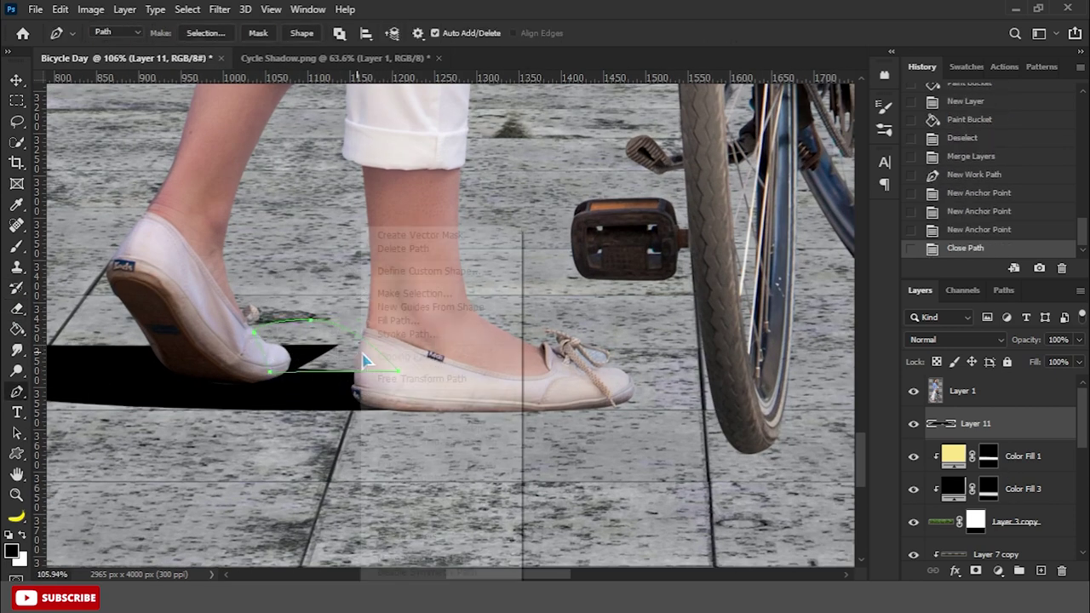
left_click(401, 293)
left_click(624, 146)
key("e")
left_click_drag(207, 341, 409, 366)
key("ctrl+d")
- Stretch the leg shadow further to the left with Free Transform
scroll(530, 354, "down", 1)
scroll(529, 353, "down", 3)
key("ctrl+t")
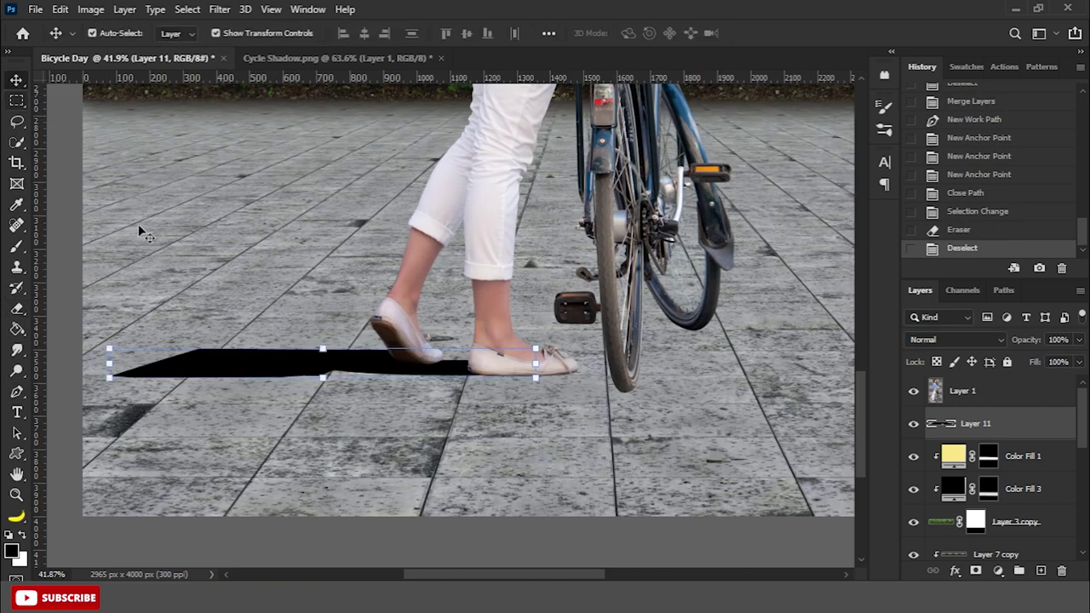
scroll(137, 323, "down", 3)
left_click_drag(127, 319, 63, 323)
scroll(59, 318, "down", 1)
scroll(59, 319, "down", 1)
key("Return")
key("ctrl+t")
key("Return")
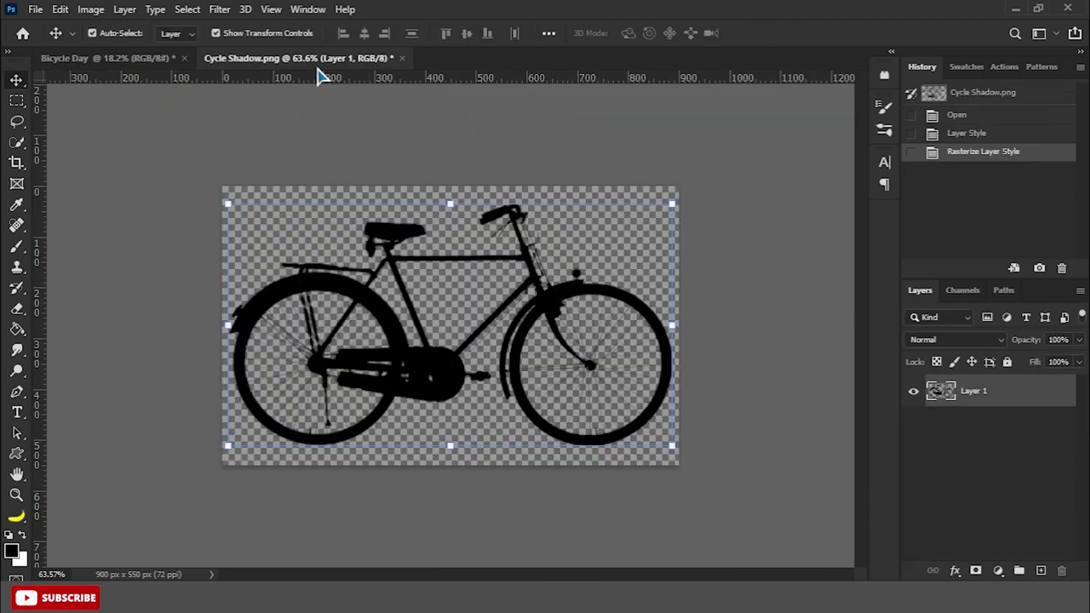
- Bring the Cycle Shadow.png silhouette into Bicycle Day, enlarge it and move it to the feet
left_click_drag(321, 58, 107, 381)
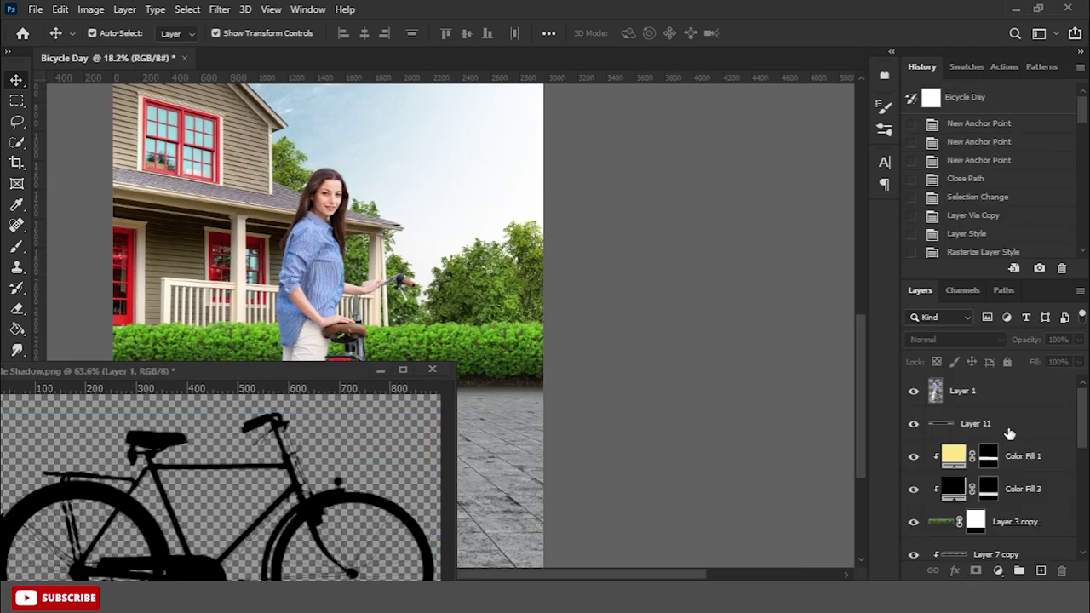
left_click_drag(1014, 576, 1001, 442)
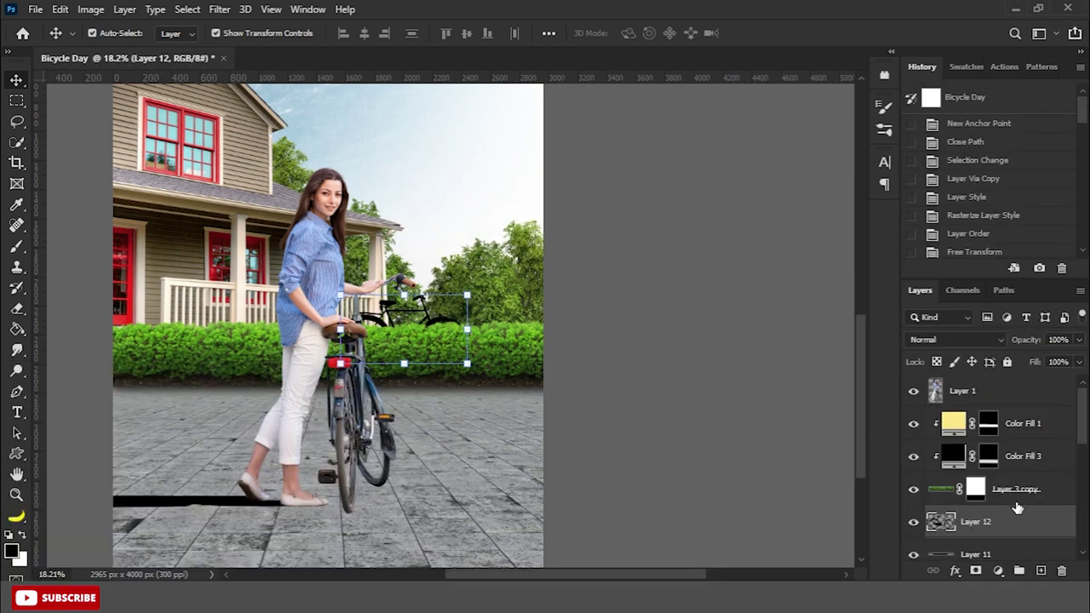
scroll(1016, 509, "down", 2)
left_click_drag(467, 364, 520, 388)
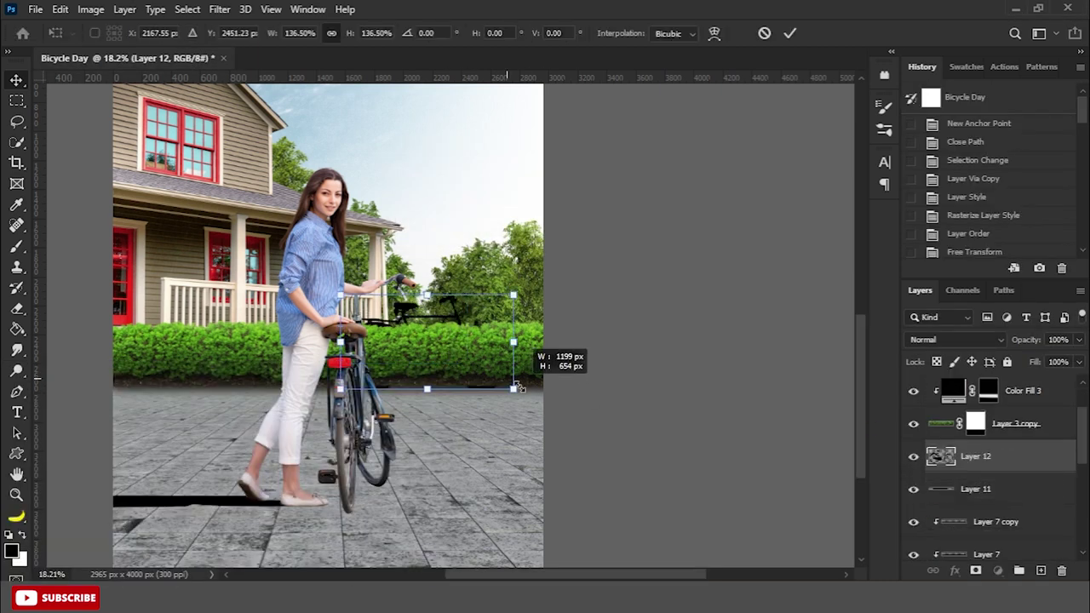
left_click_drag(442, 341, 277, 445)
left_click_drag(367, 498, 406, 521)
- Rotate the bicycle shadow 90° clockwise and flip it horizontally
right_click(372, 475)
left_click(431, 416)
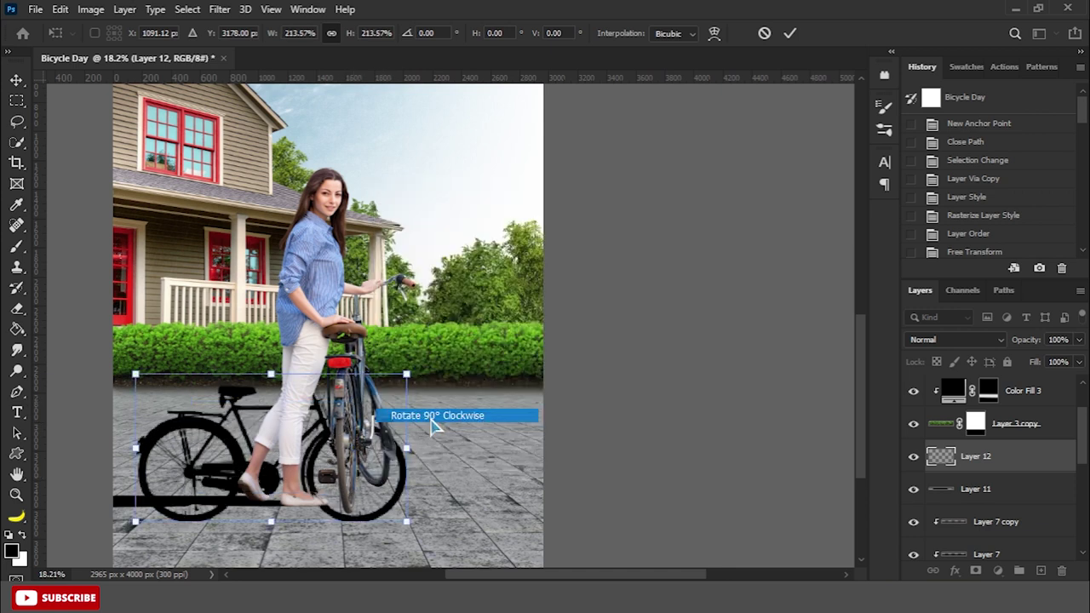
right_click(304, 172)
left_click(323, 441)
right_click(321, 451)
left_click(358, 429)
- Scale the bicycle shadow narrower and squash it flat onto the ground
left_click_drag(271, 312, 316, 389)
scroll(316, 389, "down", 2)
left_click_drag(408, 555, 408, 505)
scroll(436, 381, "up", 1)
left_click_drag(417, 451, 416, 468)
left_click_drag(468, 498, 504, 491)
scroll(504, 491, "up", 2)
left_click_drag(409, 477, 413, 487)
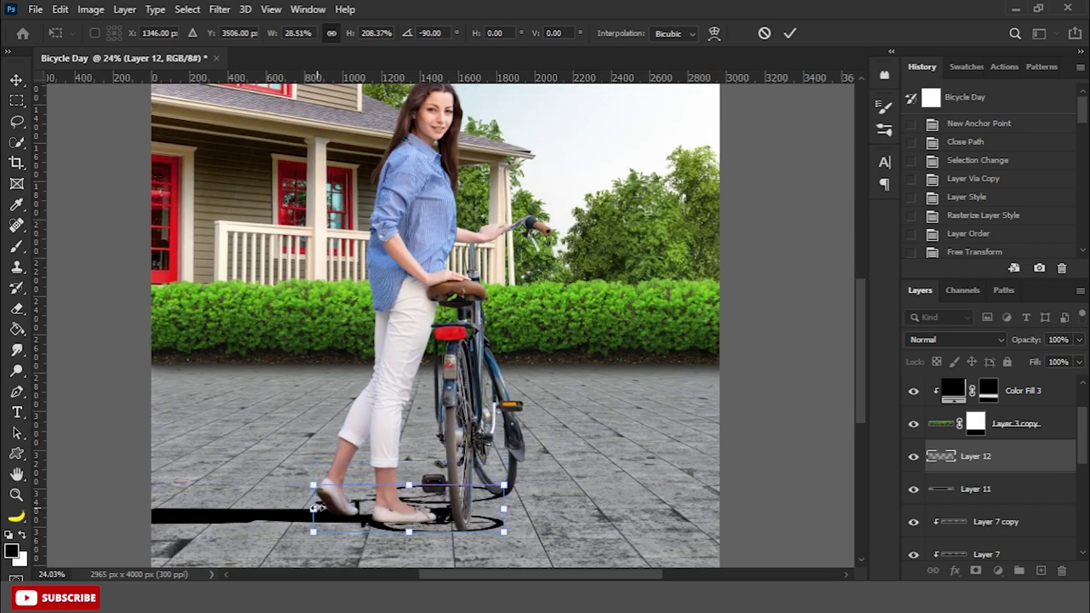
key("Return")
- Distort the shadow's bottom edge left and down, then nudge it up
key("ctrl+t")
right_click(403, 509)
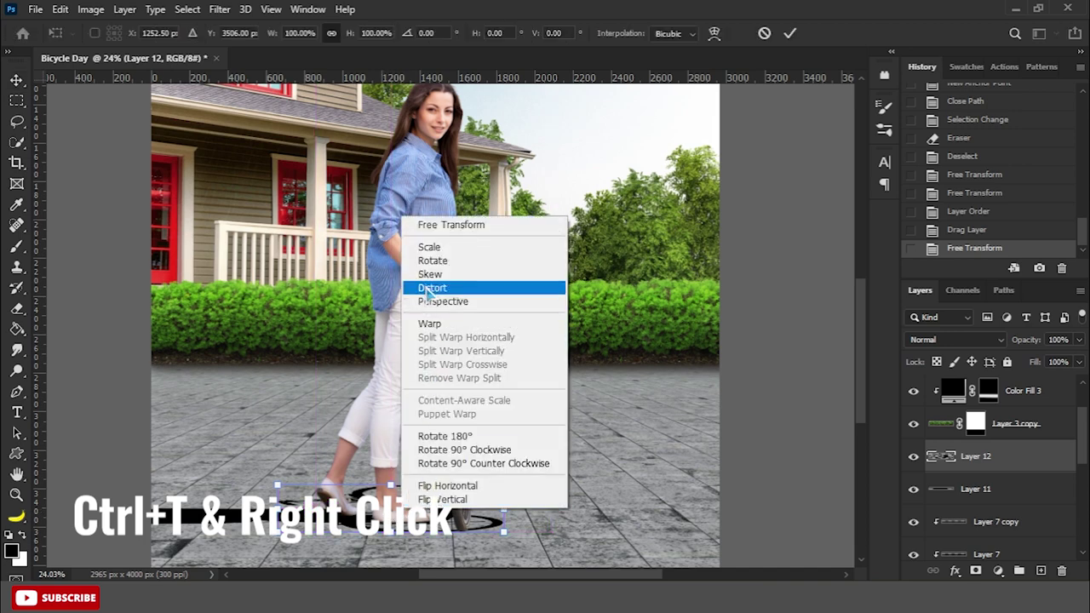
left_click(428, 288)
left_click_drag(391, 533, 351, 543)
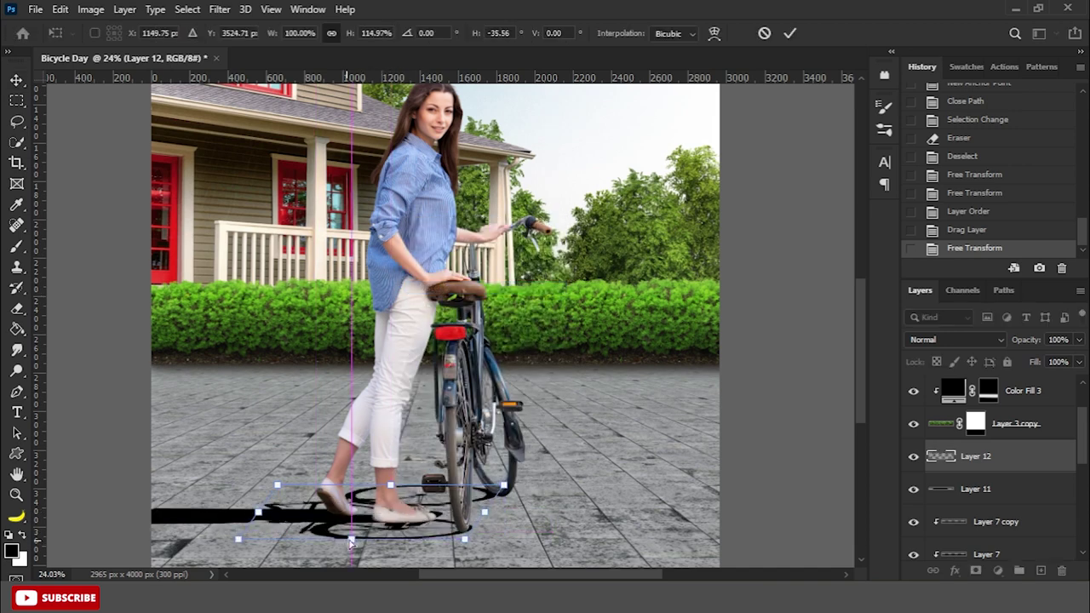
key("Return")
scroll(351, 543, "up", 5)
key("Up")
- Distort the bicycle shadow again, skewing top right and bottom left, then nudge it down
key("ctrl+t")
right_click(443, 421)
left_click(474, 199)
left_click_drag(213, 338, 241, 338)
left_click_drag(213, 486, 187, 488)
scroll(192, 490, "down", 4)
scroll(204, 473, "down", 3)
key("Return")
left_click_drag(213, 442, 194, 442)
key("Return")
key("Down")
- Select Layer 11 together with the bicycle shadow layer
left_click(984, 455, "ctrl")
left_click(984, 489)
left_click(984, 455)
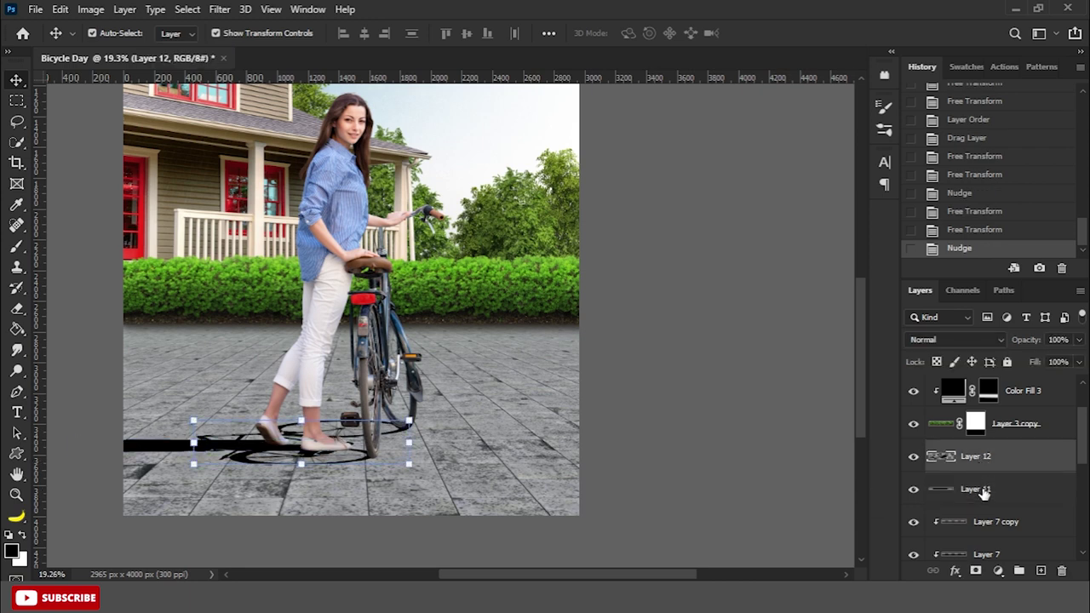
left_click(984, 490, "shift")
- Merge the two shadow layers, mask the result, and fade its left end with black-to-white gradients
key("ctrl+e")
left_click(976, 571)
key("g")
key("shift+g")
left_click_drag(54, 354, 59, 329)
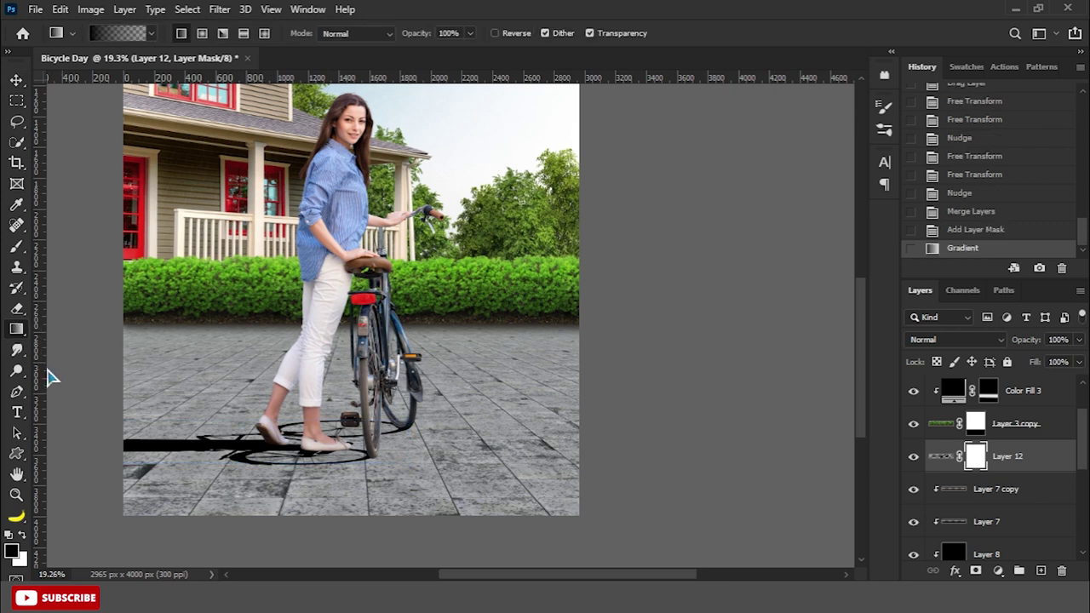
left_click_drag(114, 444, 114, 444)
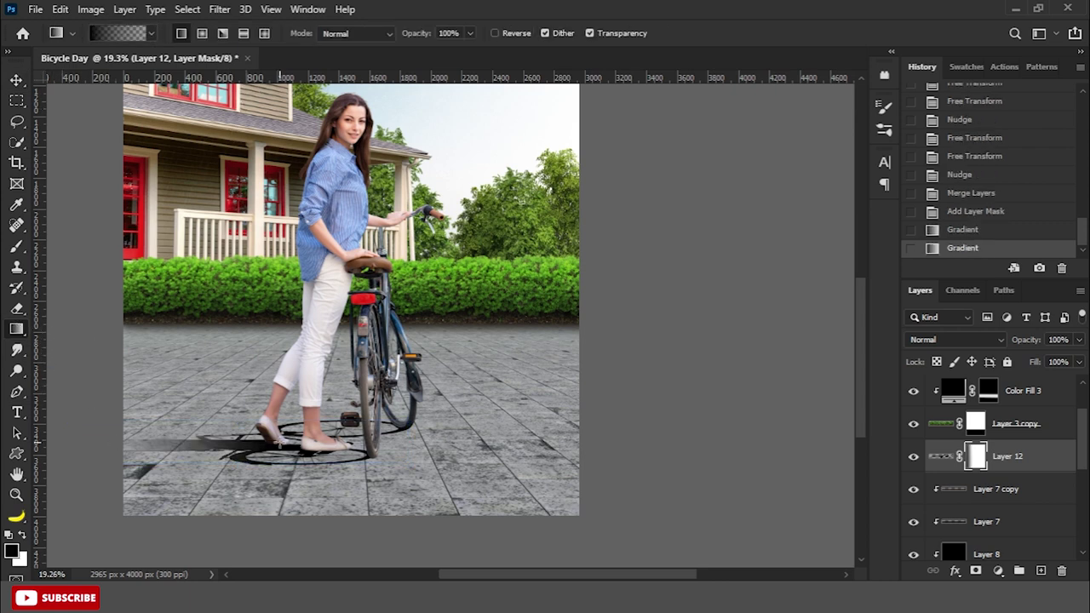
left_click_drag(298, 444, 318, 444)
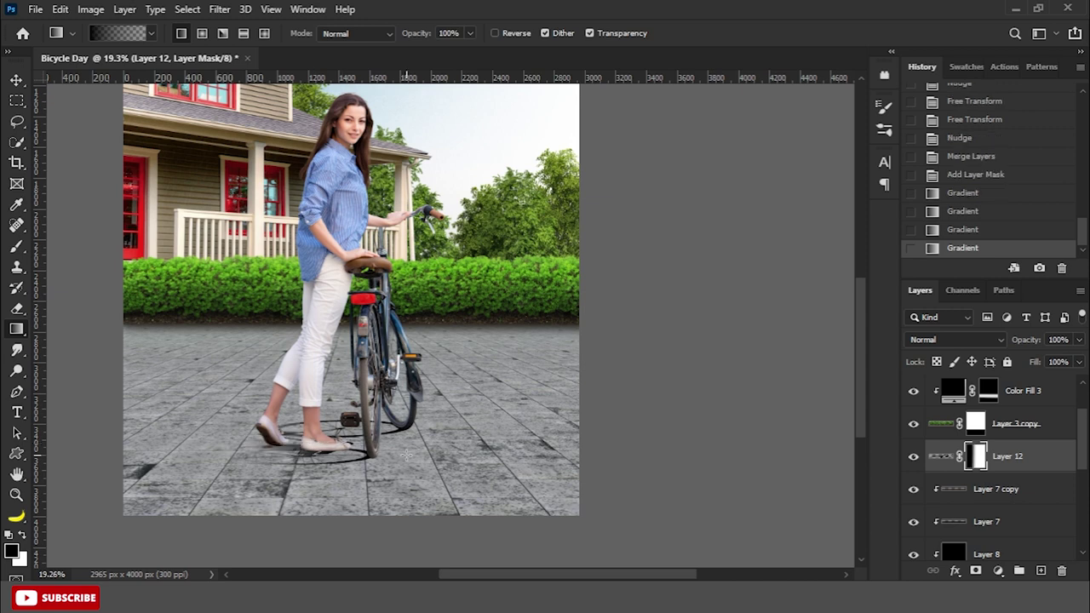
- Compare the shadow with and without the last gradient fade, then undo it
key("ctrl+z")
key("ctrl+shift+z")
key("ctrl+z")
key("ctrl+shift+z")
key("ctrl+z")
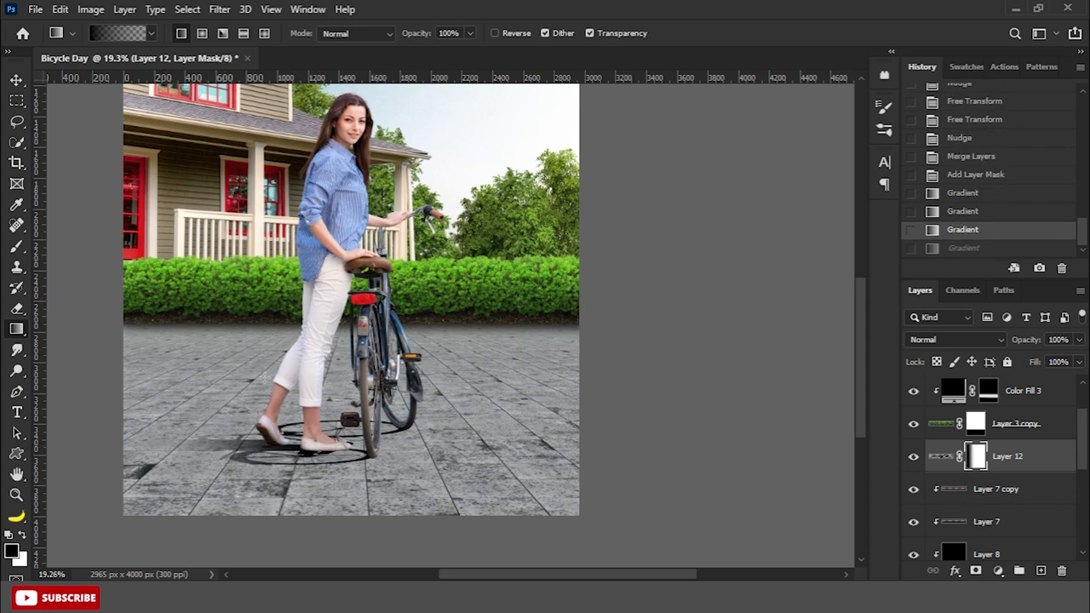
- Soften the shadow around the feet by brushing on its mask with a soft brush
left_click(18, 246)
mouse_move(300, 379)
left_mouse_down()
mouse_move(286, 434)
mouse_move(306, 438)
left_mouse_up()
left_click_drag(281, 401, 333, 425)
mouse_move(298, 409)
left_mouse_down()
mouse_move(340, 443)
mouse_move(272, 442)
left_mouse_up()
left_click_drag(256, 460, 246, 482)
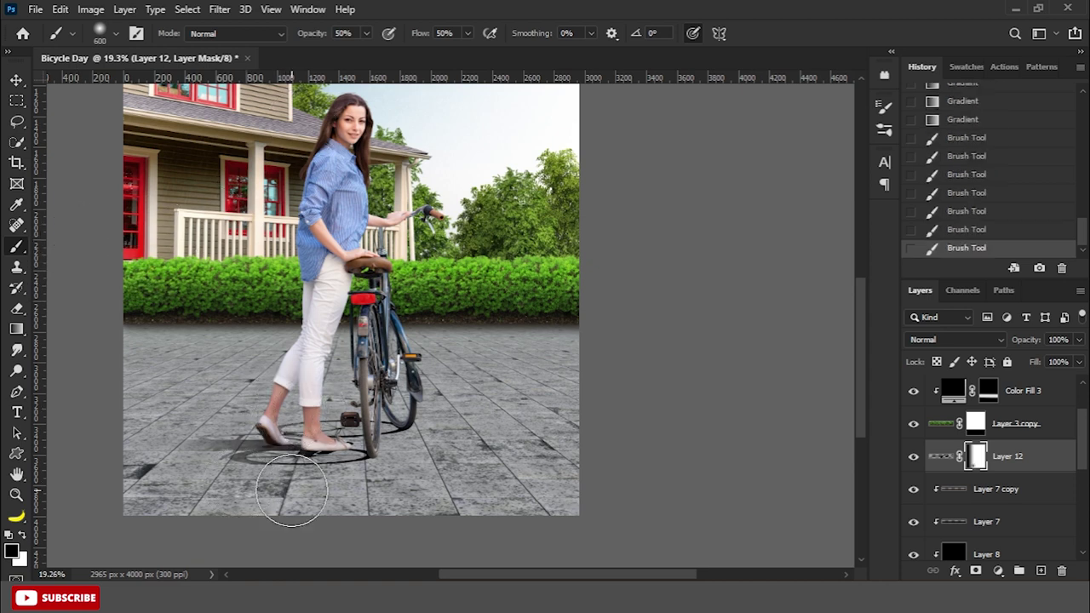
left_click(381, 492)
key("v")
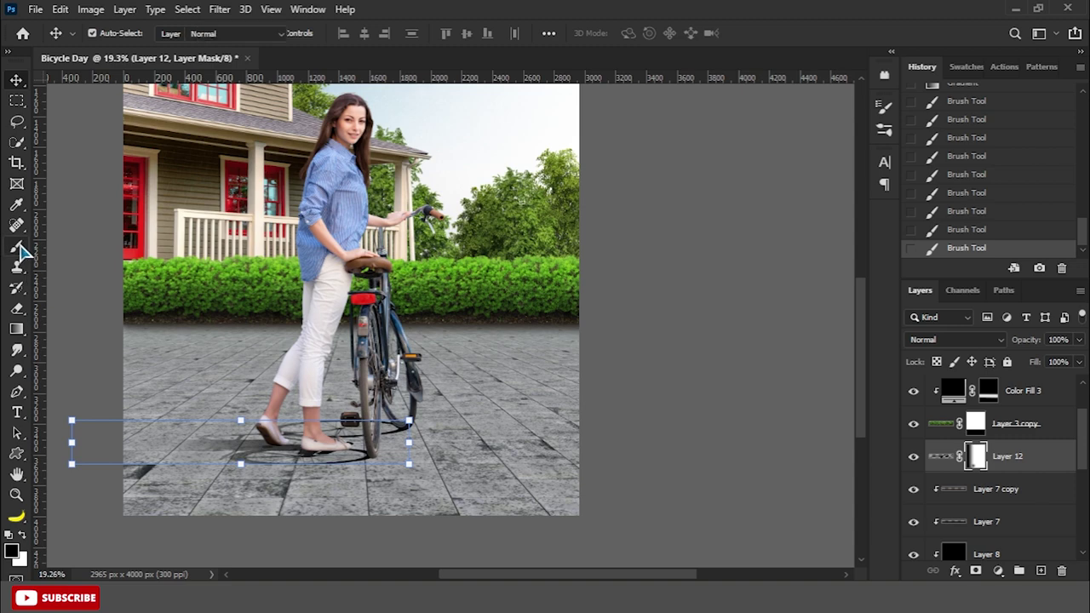
left_click(18, 246)
scroll(409, 383, "up", 2)
scroll(409, 383, "up", 2)
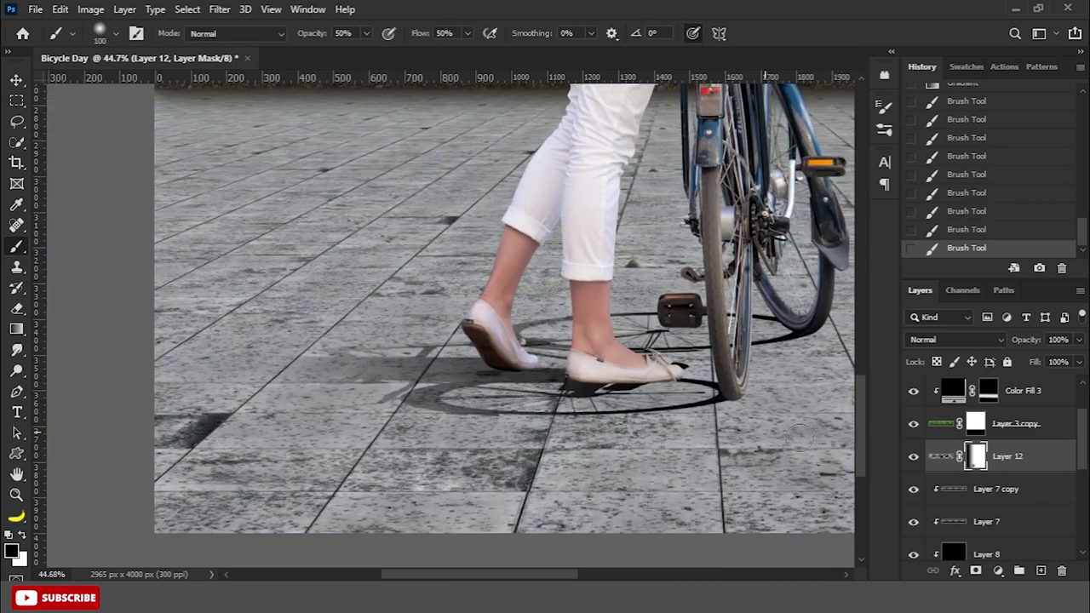
- On a new layer inside Layer 12's shadow selection, paint denser black shadow under the shoes
left_click(941, 457, "ctrl")
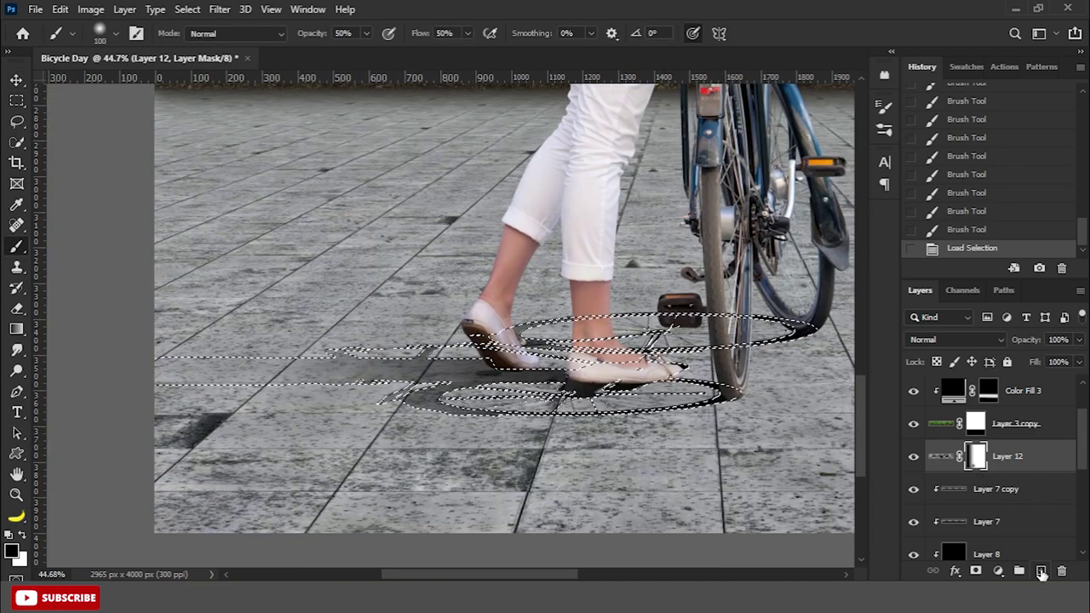
left_click(1042, 571)
scroll(492, 390, "down", 2)
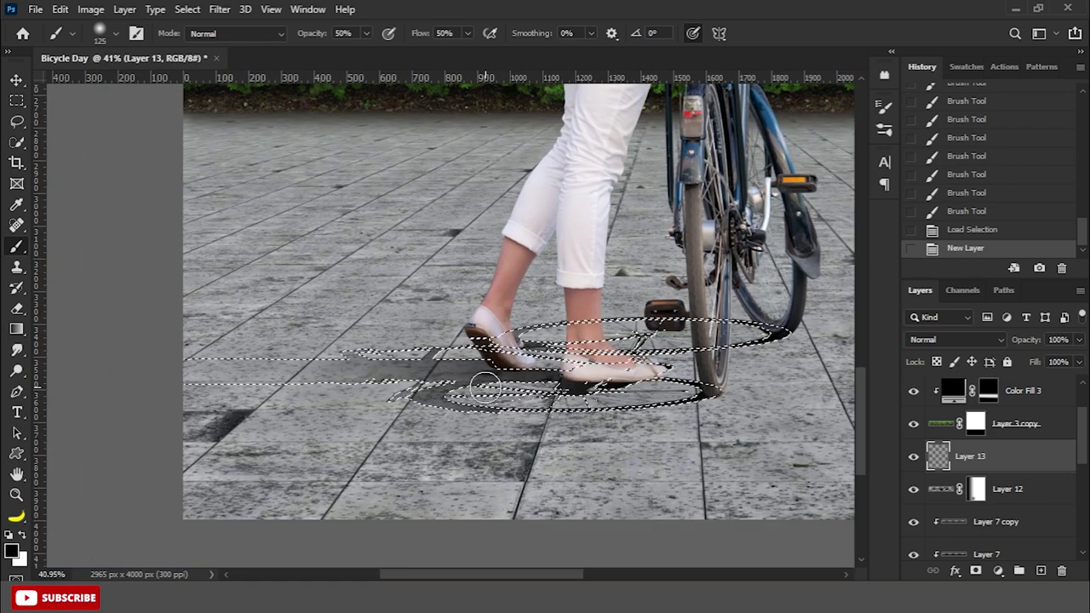
mouse_move(491, 389)
left_mouse_down()
mouse_move(508, 375)
mouse_move(476, 366)
mouse_move(596, 375)
mouse_move(554, 383)
left_mouse_up()
key("bracketright")
key("bracketright")
key("bracketright")
mouse_move(732, 341)
left_mouse_down()
mouse_move(773, 336)
mouse_move(647, 345)
left_mouse_up()
key("ctrl+d")
- Merge Layer 12 into the new layer to form a single Layer 13
scroll(196, 336, "down", 5)
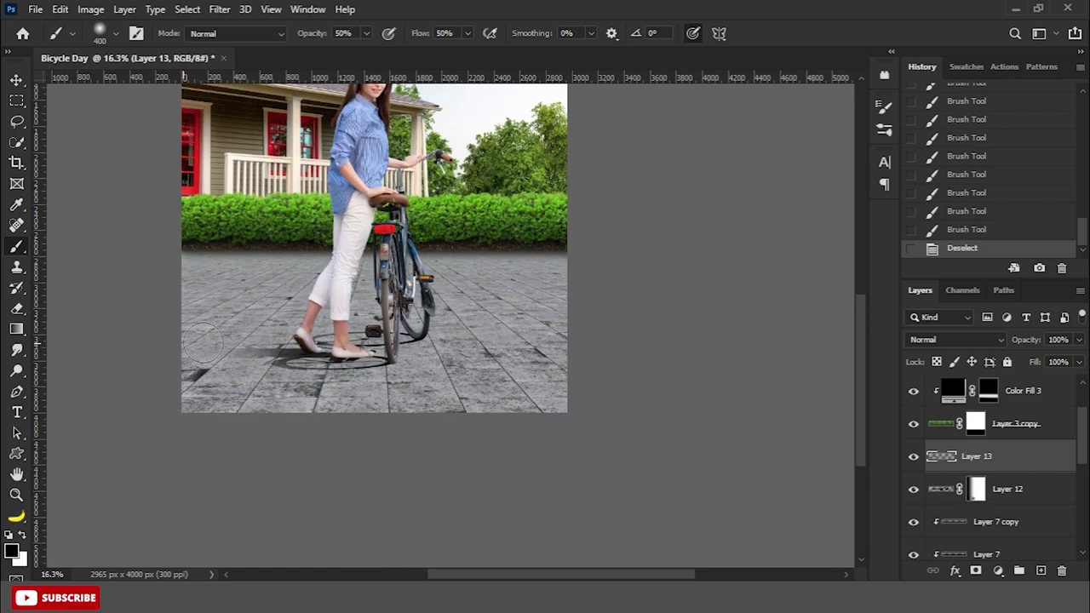
left_click(17, 83)
scroll(262, 356, "up", 2)
scroll(262, 356, "up", 3)
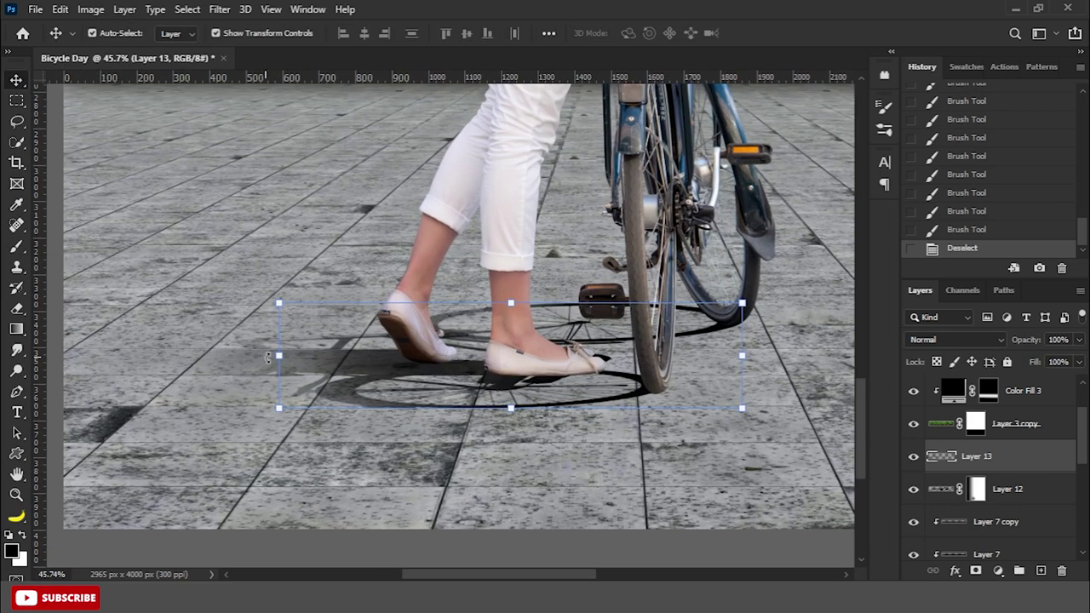
left_click(1013, 489, "shift")
key("ctrl+e")
- Outline the shadow part beside the shoe with a pen path and make it a selection
key("p")
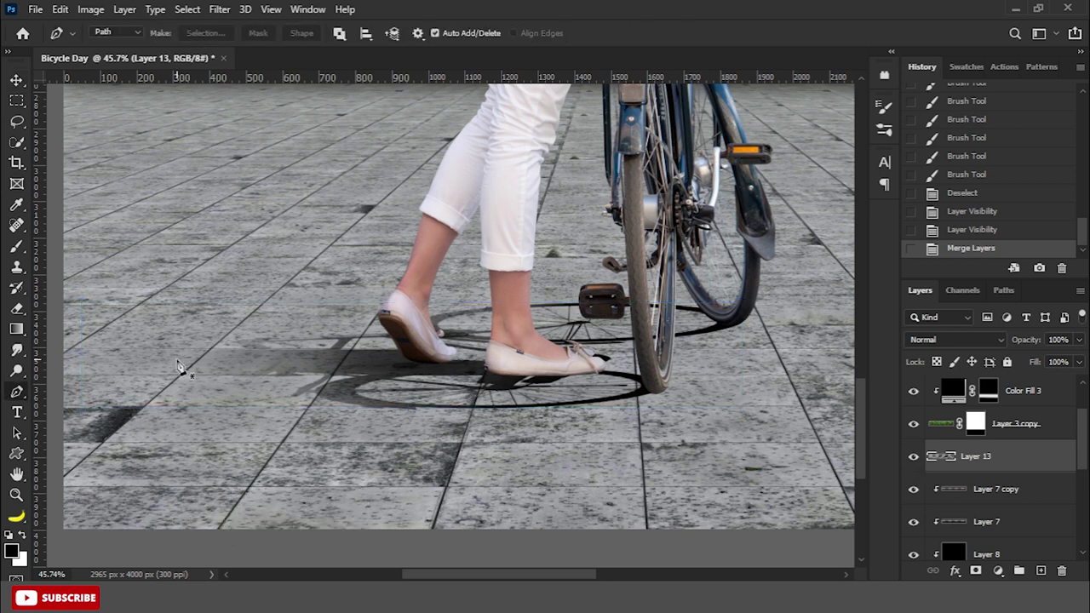
left_click(177, 358)
left_click(457, 371)
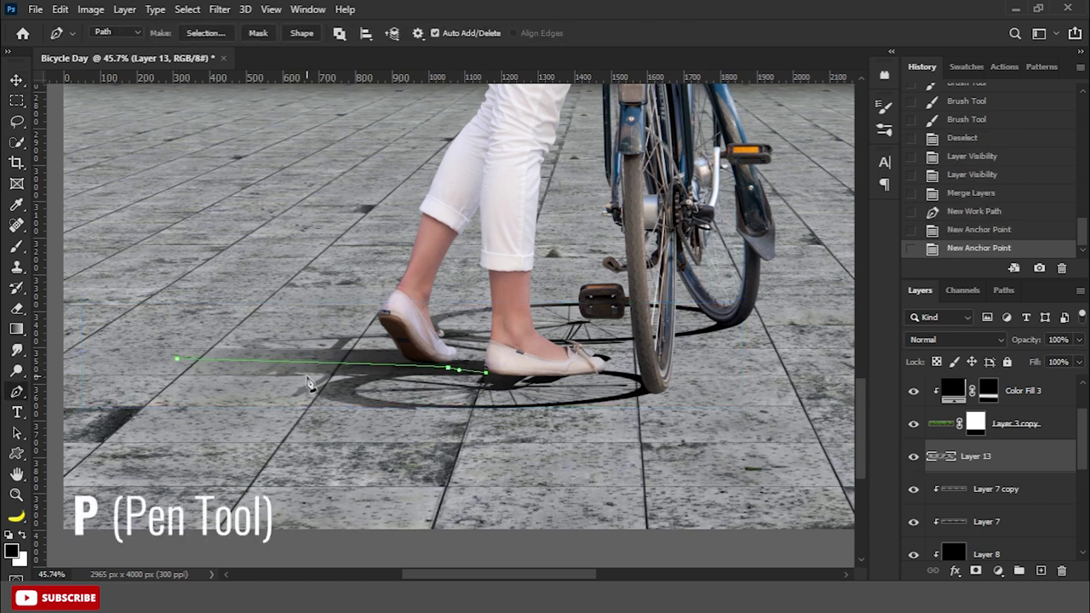
left_click(158, 375)
left_click(176, 359)
right_click(178, 361)
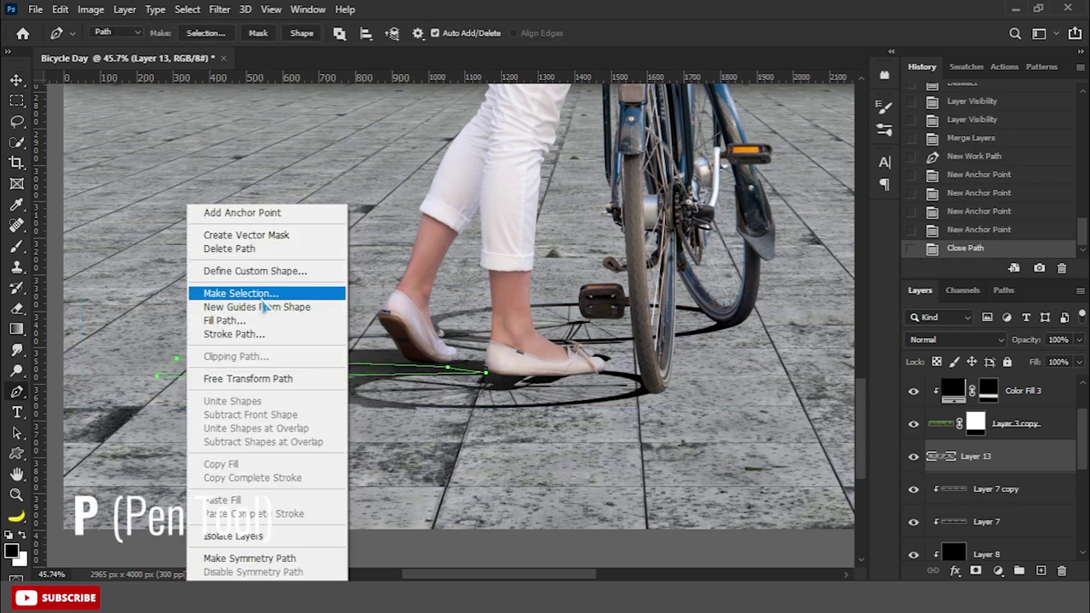
left_click(255, 291)
left_click(626, 146)
- Erase the shadow inside that selection to trim it near the shoe, then deselect
right_click(16, 308)
left_click(85, 307)
left_click_drag(477, 368, 259, 362)
key("ctrl+d")
key("v")
- Soften Layer 13's shadow with a 2.8-pixel Gaussian Blur
left_click(219, 9)
mouse_move(229, 213)
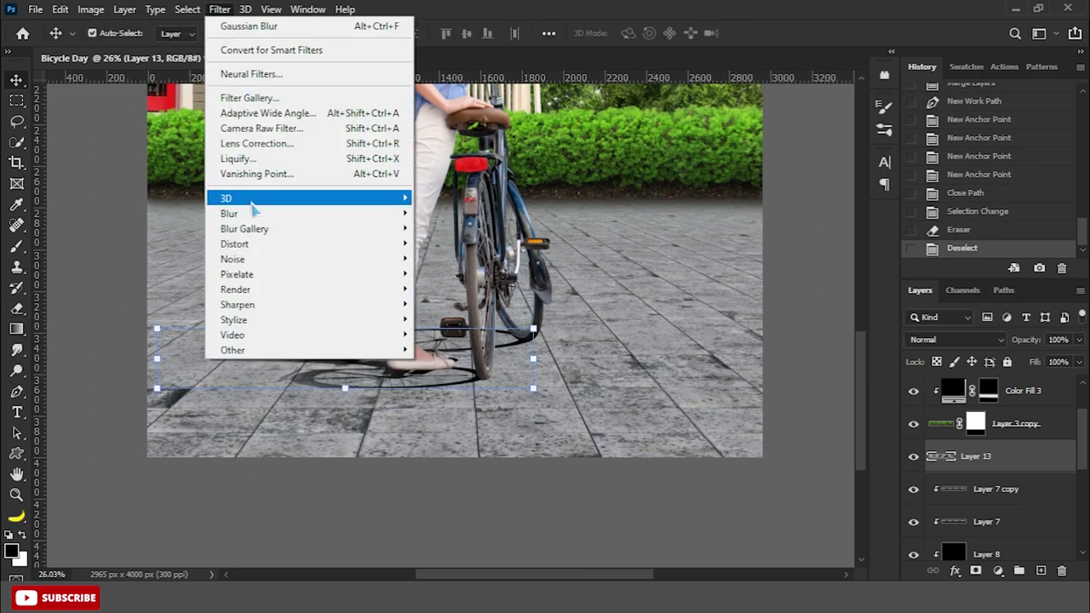
left_click(457, 274)
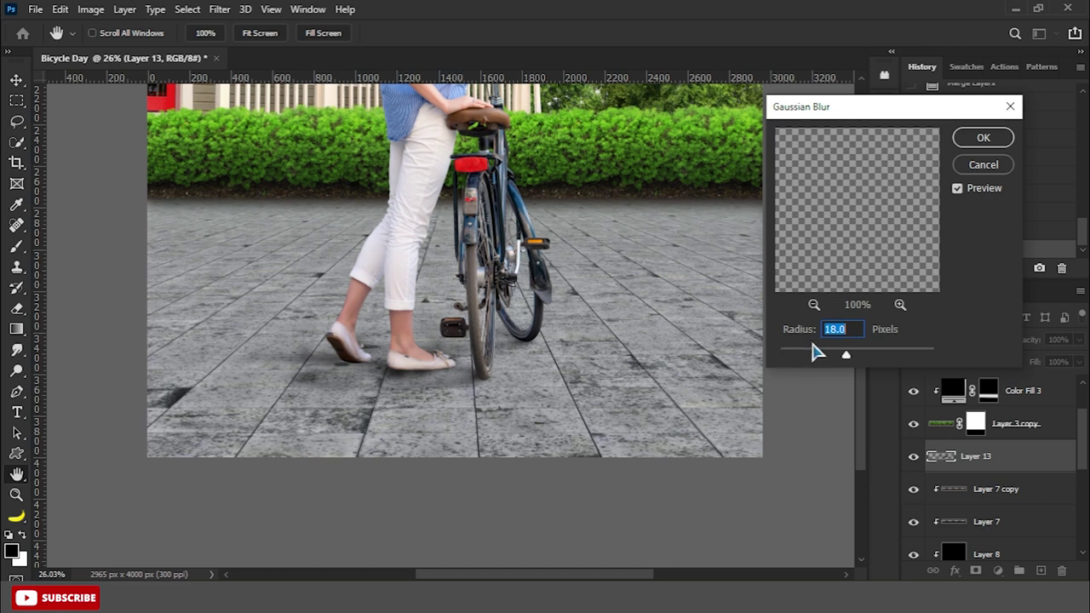
left_click(816, 351)
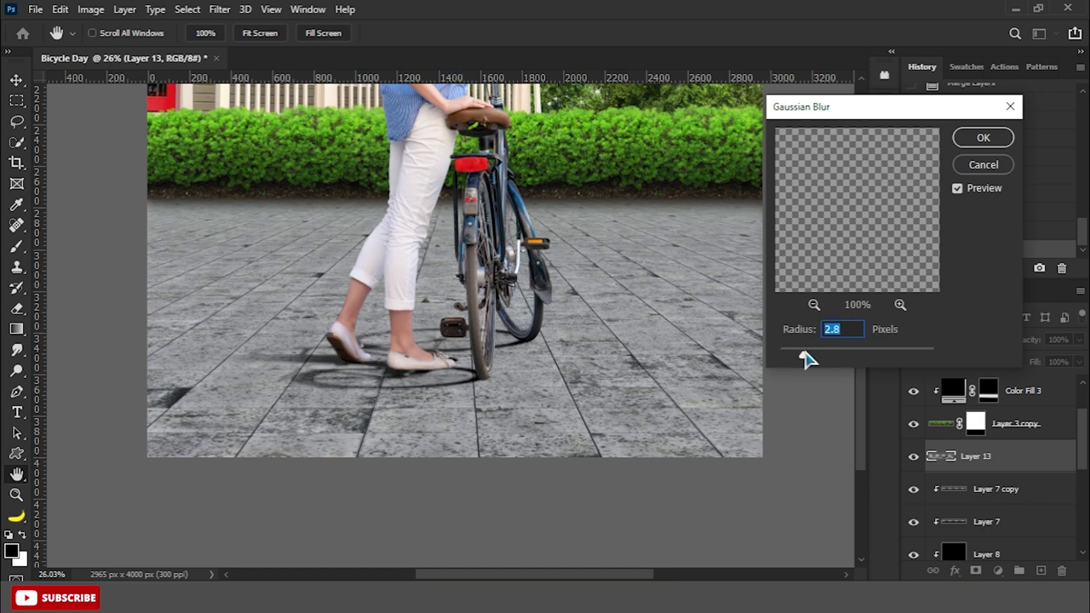
left_click(983, 144)
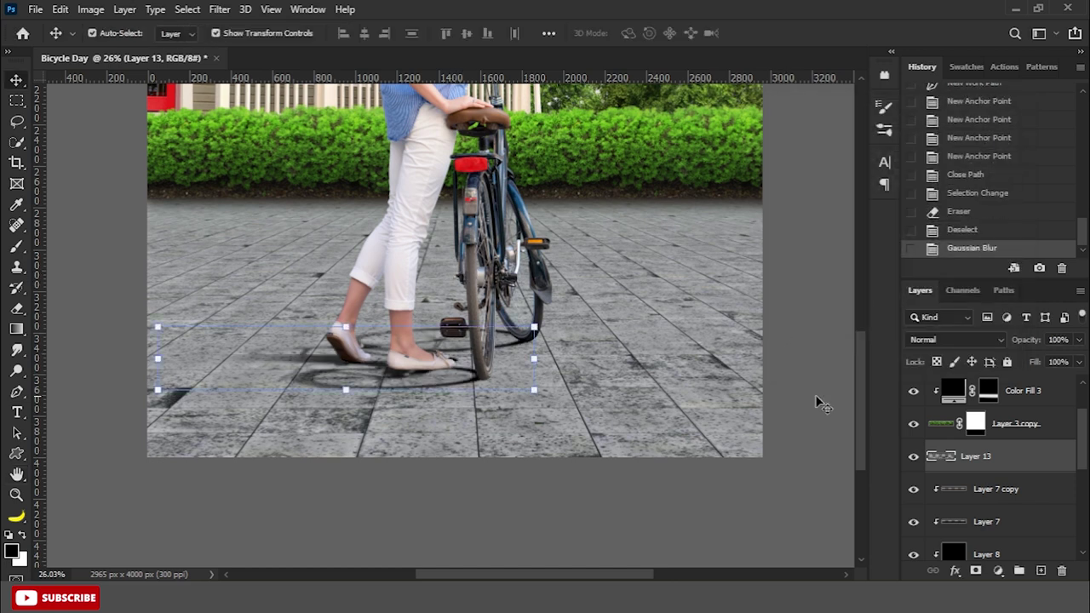
- Lower Layer 13's fill to 80% and fit the image on screen
type("70")
key("Return")
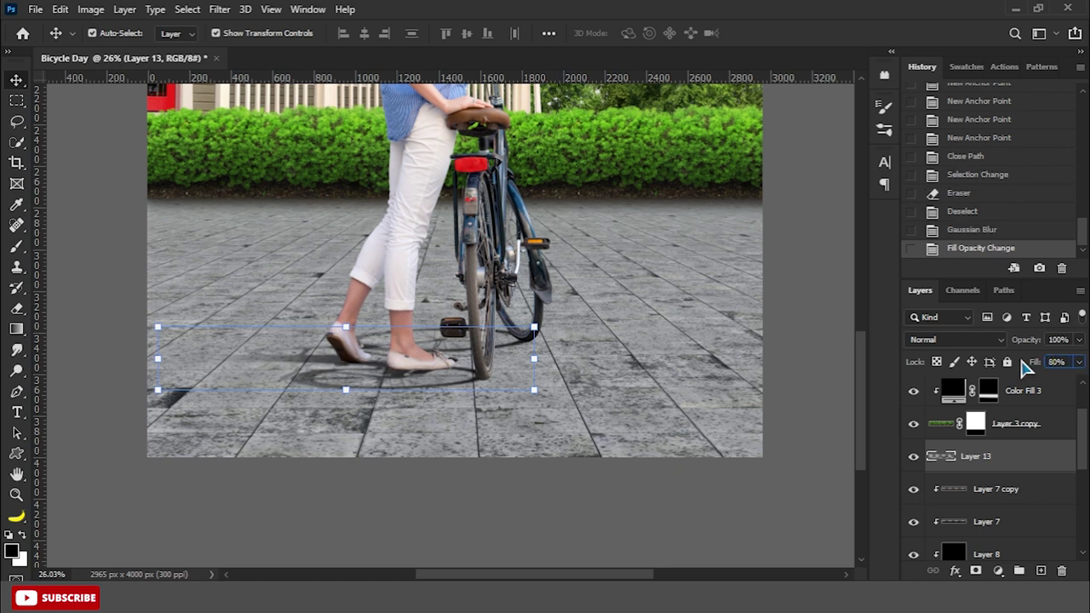
key("ctrl+0")
scroll(405, 549, "up", 1)
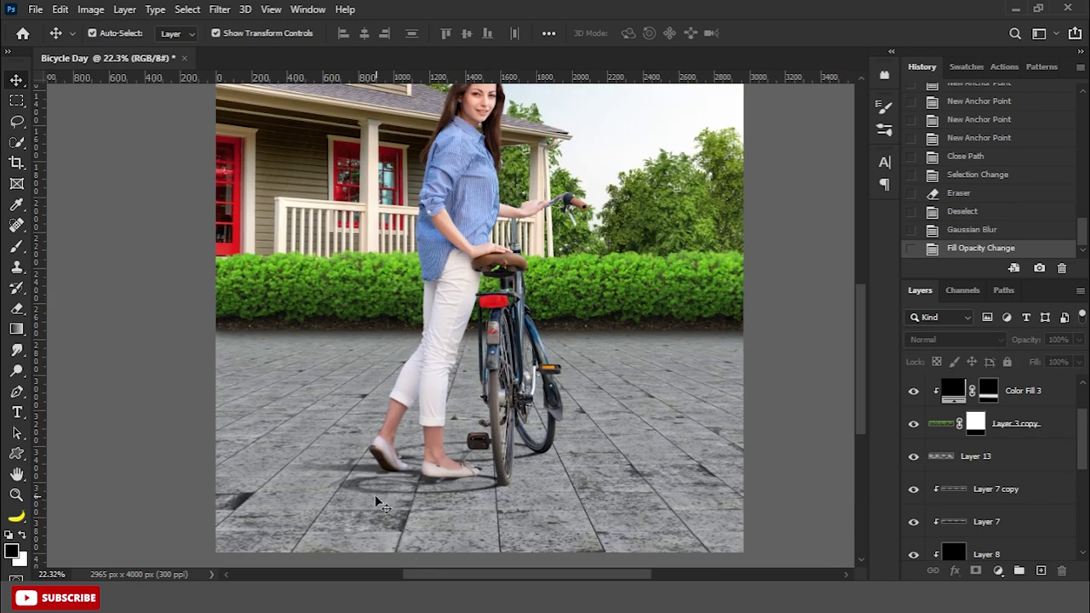
- Add a new layer above Layer 13 and brush dark shadow across the lower-left pavement
left_click(1005, 464)
left_click(1040, 571)
left_click(16, 248)
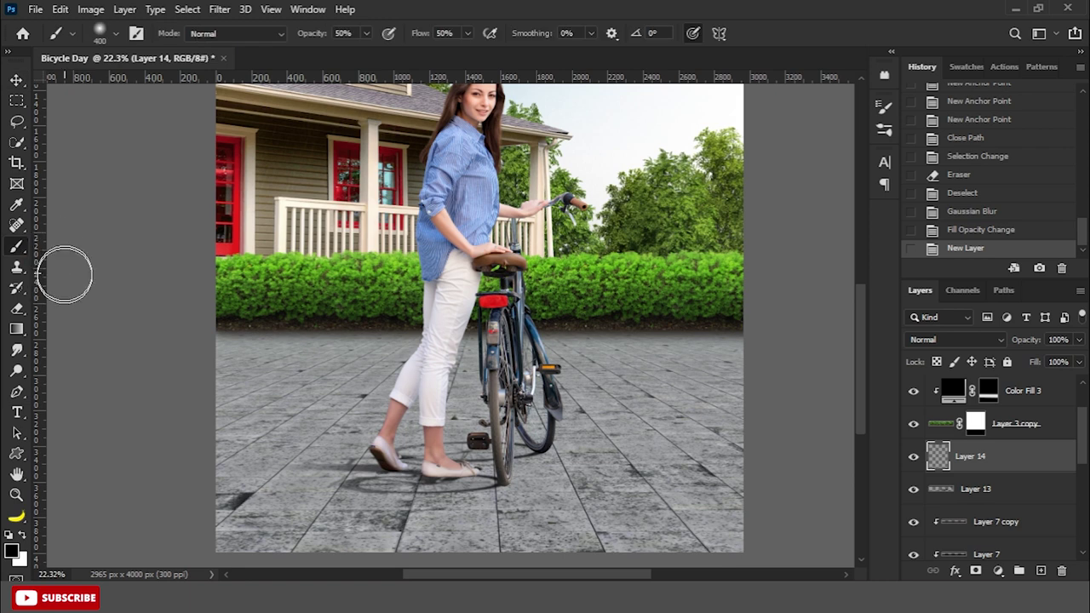
mouse_move(161, 453)
left_mouse_down()
mouse_move(375, 464)
mouse_move(357, 459)
left_mouse_up()
left_click(185, 461)
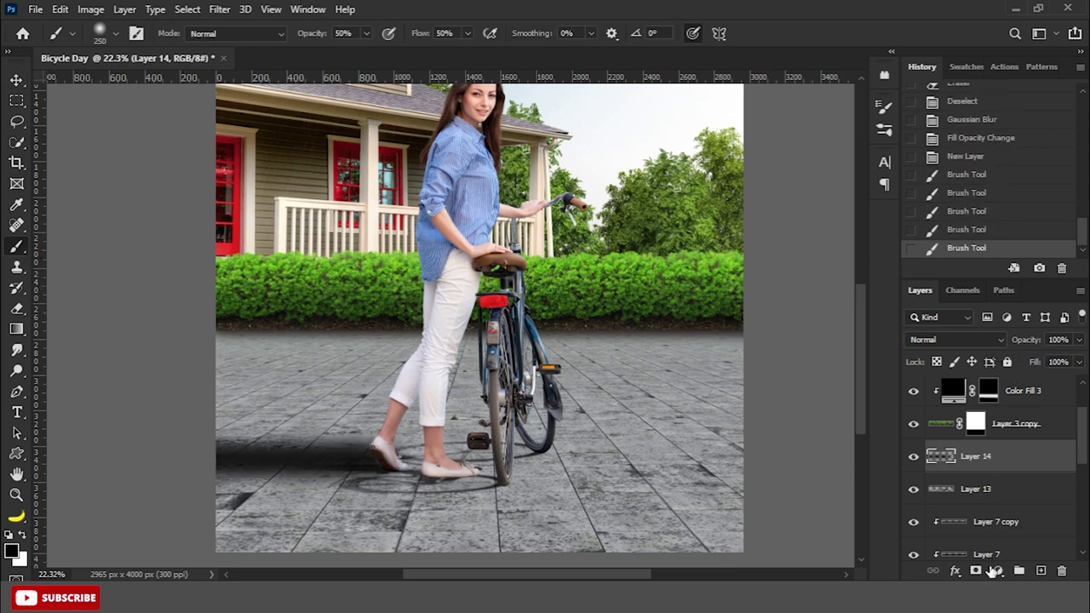
- Mask Layer 14 and fade its lower-left shadow edge, then add empty Layer 15
left_click(975, 571)
left_click_drag(221, 451, 375, 454)
left_click_drag(221, 450, 375, 450)
left_click_drag(221, 448, 413, 446)
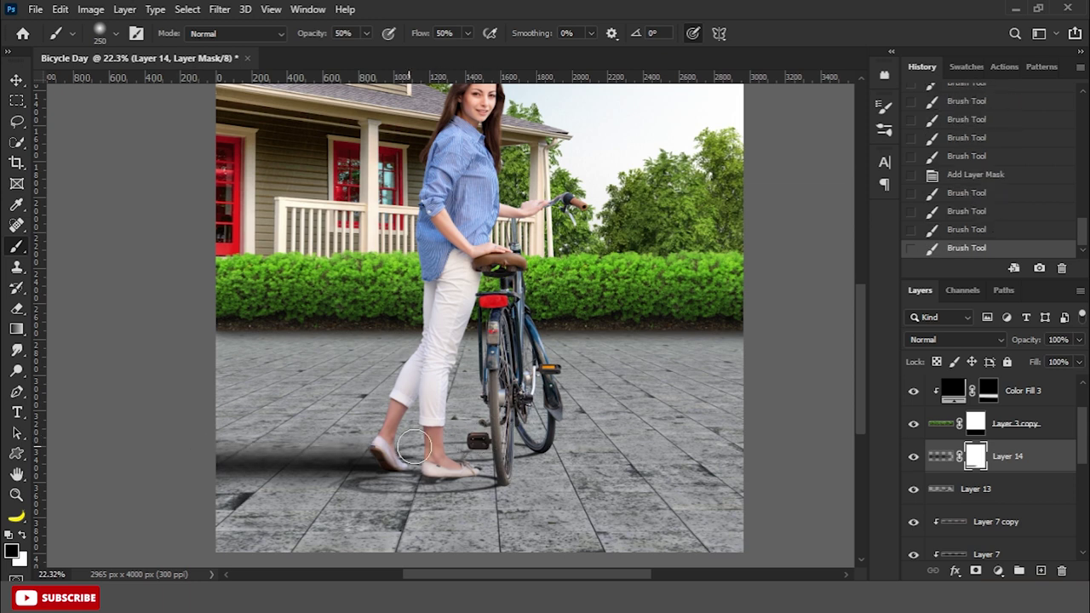
left_click_drag(165, 452, 329, 464)
left_click_drag(207, 458, 304, 462)
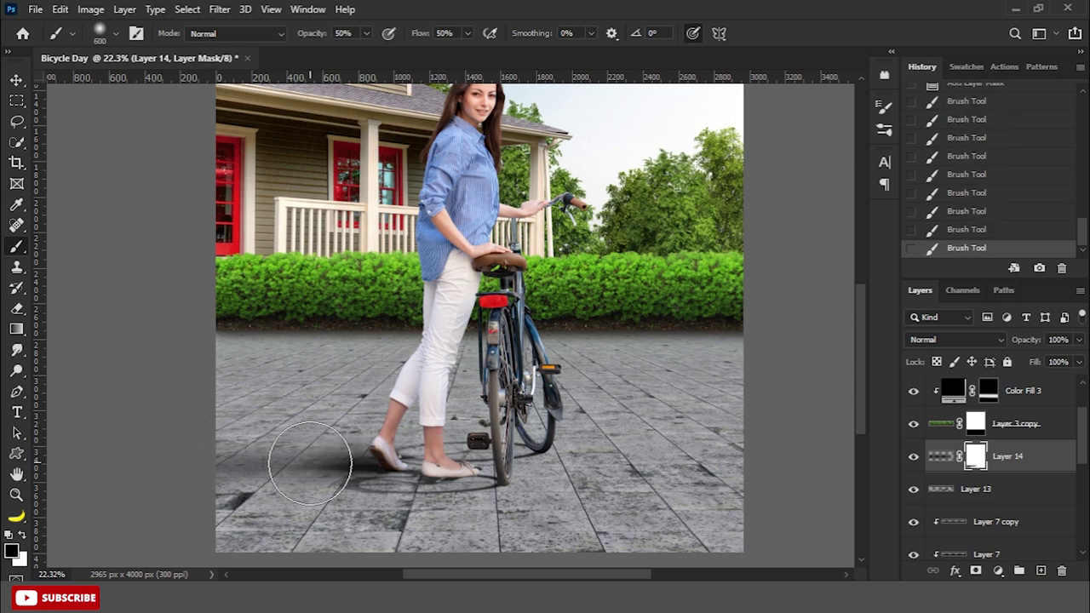
scroll(138, 423, "down", 2)
left_click(1041, 571, "ctrl")
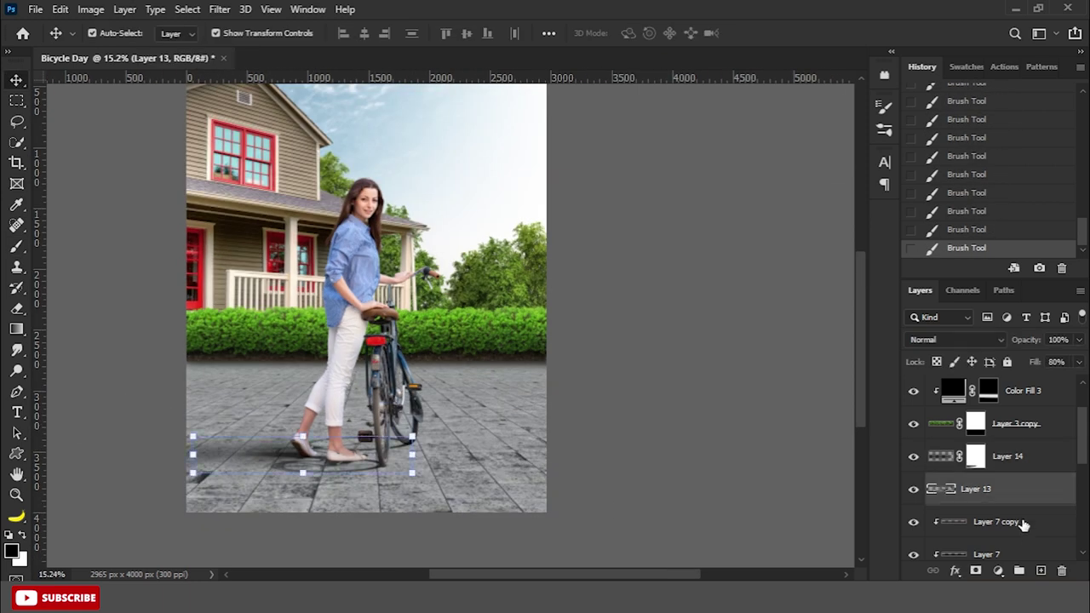
- Brush a shadow dab on Layer 15 and stretch it into a diagonal streak
left_click(16, 248)
scroll(332, 408, "up", 2)
left_click(488, 411)
key("ctrl+t")
mouse_move(486, 389)
left_mouse_down()
mouse_move(486, 341)
mouse_move(528, 394)
mouse_move(409, 411)
left_mouse_up()
scroll(469, 433, "up", 2)
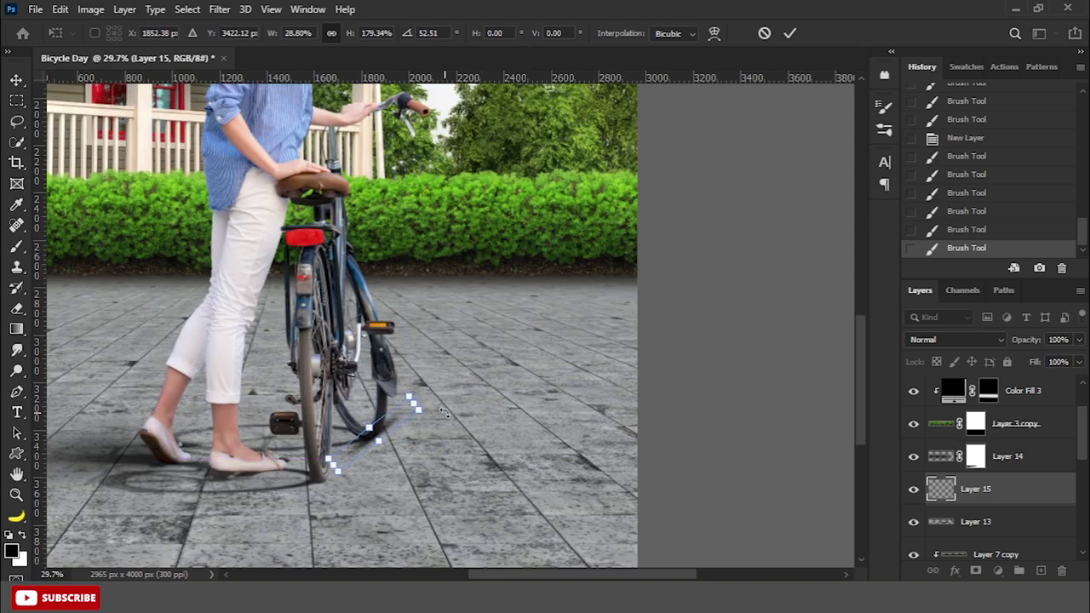
key("Return")
- Rotate the streak under the rear wheel and duplicate it as Layer 15 copy, nudged into place
scroll(444, 412, "up", 2)
key("ctrl+t")
mouse_move(443, 375)
left_mouse_down()
mouse_move(433, 414)
mouse_move(397, 424)
mouse_move(345, 474)
left_mouse_up()
key("Return")
key("ctrl+j")
key("ctrl+t")
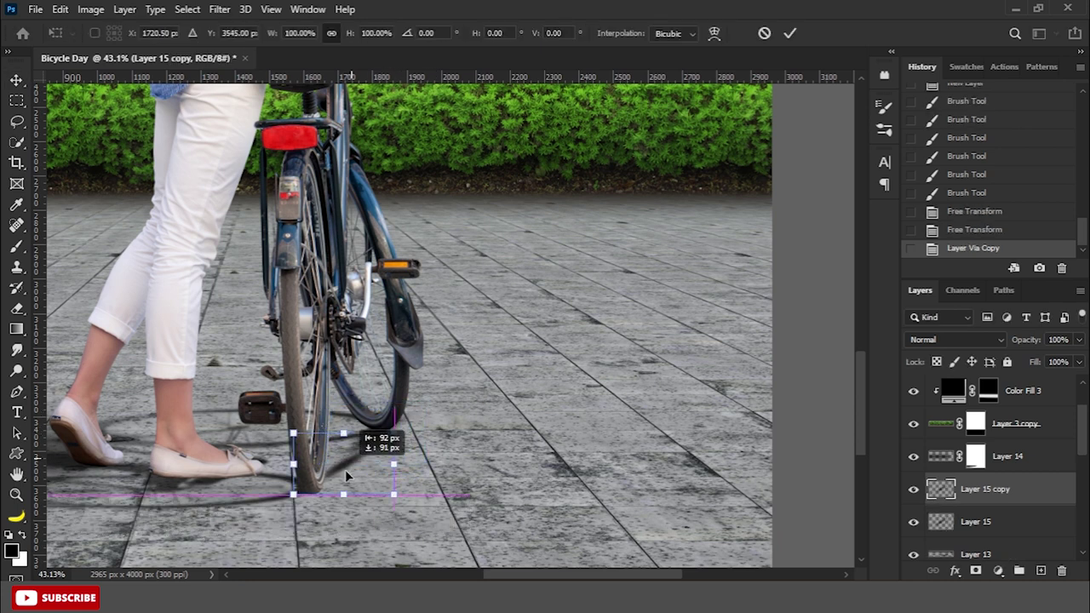
key("Return")
key("Left")
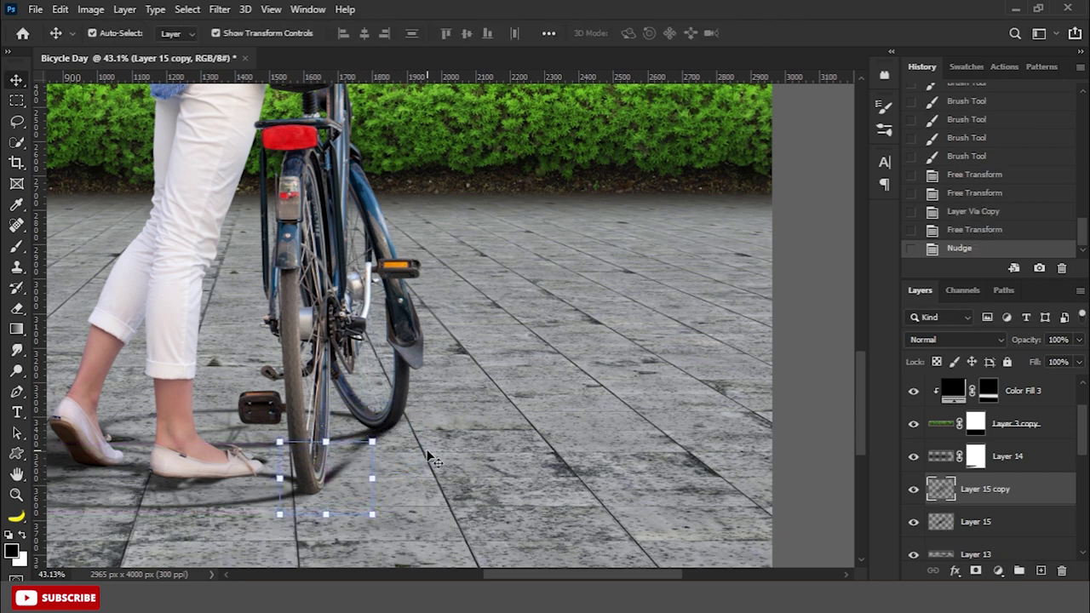
- Move Layer 15's original streak to sit beside the rear wheel
left_click(952, 521)
key("ctrl+t")
left_click_drag(460, 402, 481, 374)
key("Return")
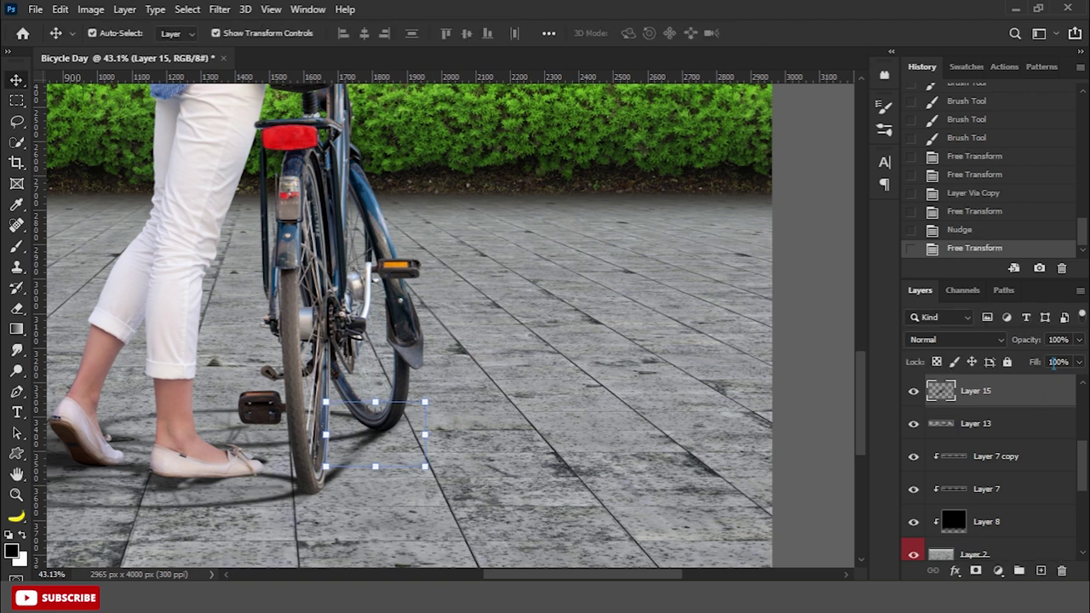
- Lower the fill of both wheel streak layers, Layer 15 and Layer 15 copy
left_click_drag(1053, 362, 1000, 430)
left_click(987, 423)
left_click_drag(1032, 369, 779, 437)
left_click(791, 447)
left_click(988, 430)
left_click(779, 431)
left_click(986, 423)
- Select Layer 13 and give it a layer mask
key("alt+bracketleft")
scroll(830, 445, "down", 3)
key("alt+bracketleft")
left_click(976, 571)
- Brush Layer 13's mask to fade its shadow around the feet
right_click(16, 246)
left_click(76, 245)
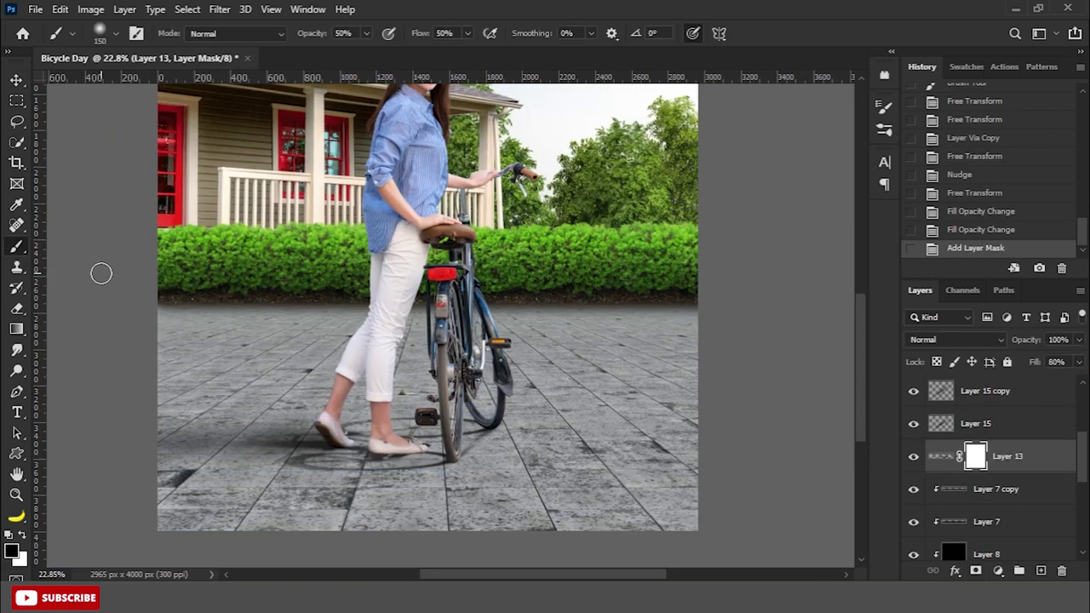
left_click(290, 440)
left_click_drag(287, 433, 236, 438)
key("bracketright")
key("bracketright")
key("bracketright")
left_click_drag(358, 443, 409, 468)
left_click(374, 451)
left_click_drag(409, 426, 460, 443)
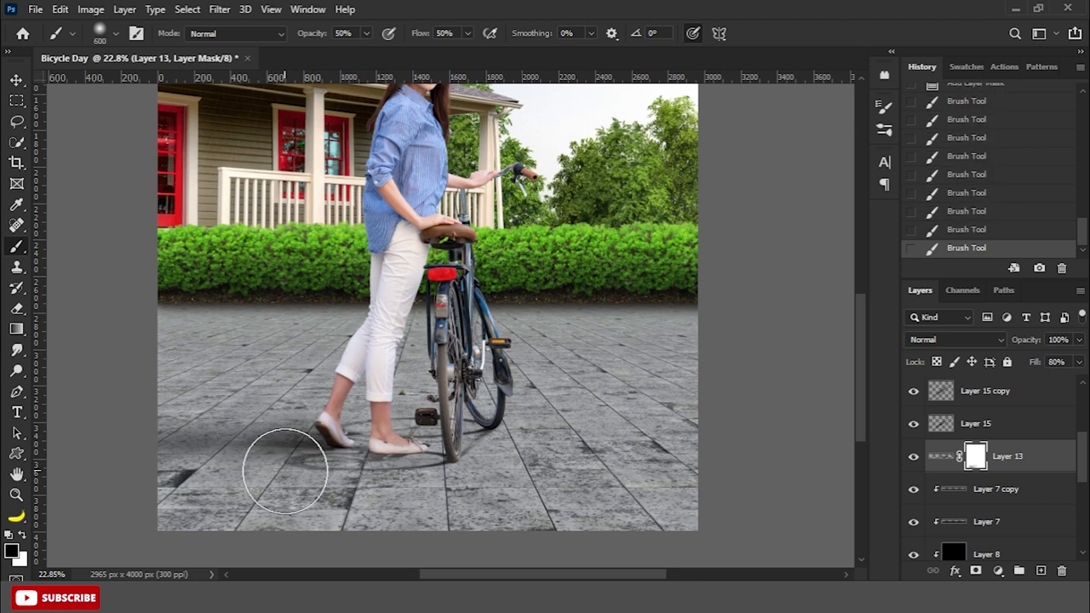
left_click(287, 462)
scroll(554, 477, "down", 2)
- Set Layer 15 copy and Layer 15 to 70% opacity
left_click(998, 404)
type("70")
left_click(1034, 421)
type("70 ")
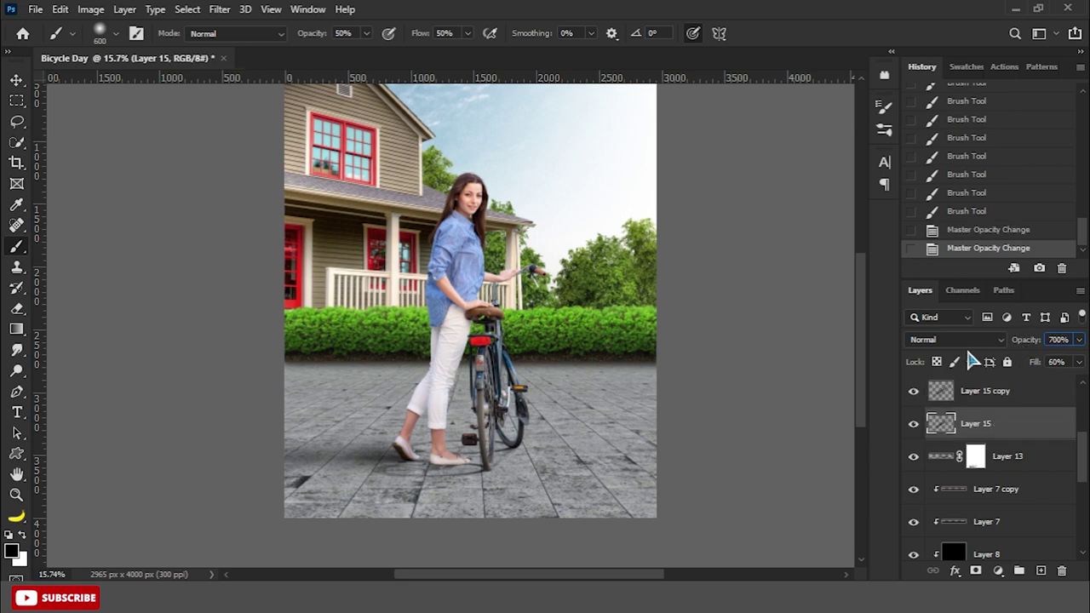
type("v")
scroll(470, 481, "up", 3)
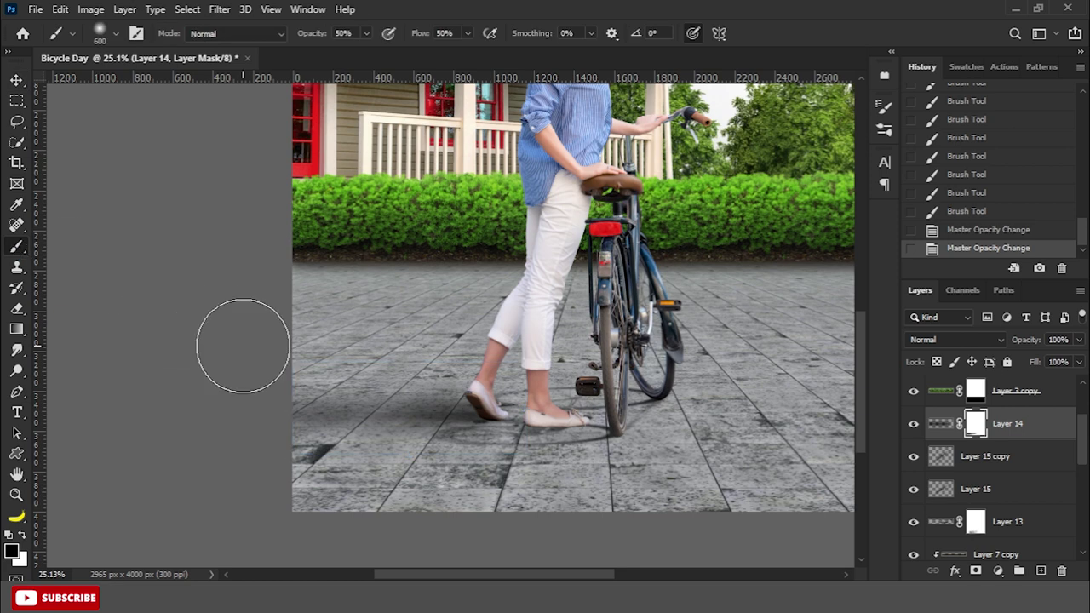
- Dab extra shadow around the feet with a smaller brush
key("bracketleft")
key("bracketleft")
key("bracketleft")
left_click(260, 350)
left_click(261, 374)
left_click(243, 426)
left_click(443, 451)
left_click(467, 452)
- Create Layer 16 and brush additional shadow beside the feet with a larger brush
left_click(1003, 460)
key("ctrl+shift+alt+n")
key("bracketright")
key("bracketright")
key("bracketright")
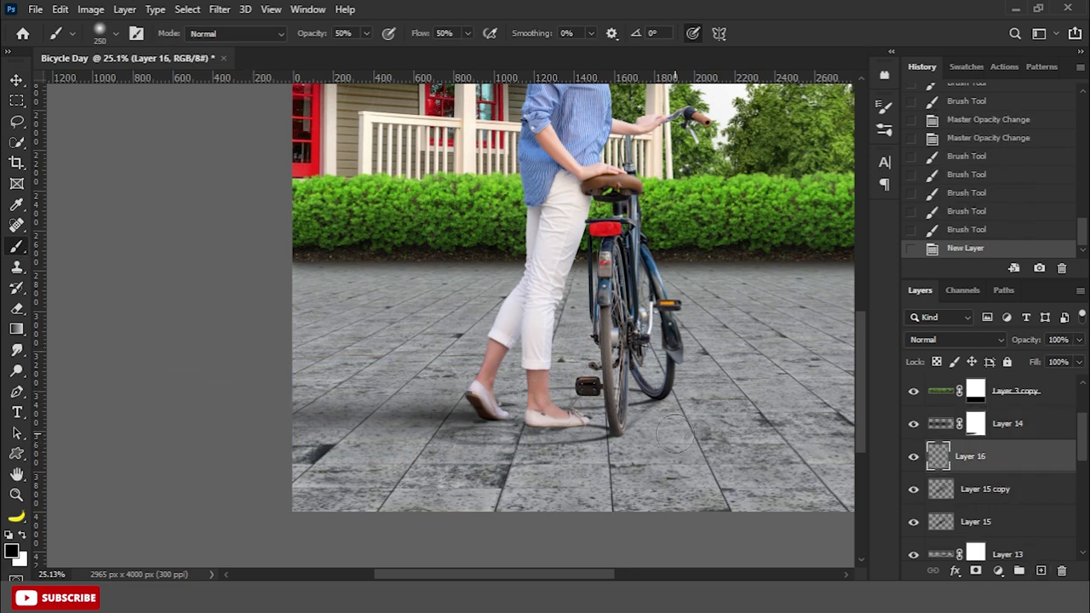
left_click(644, 400)
left_click_drag(630, 409, 520, 426)
left_click_drag(596, 426, 485, 443)
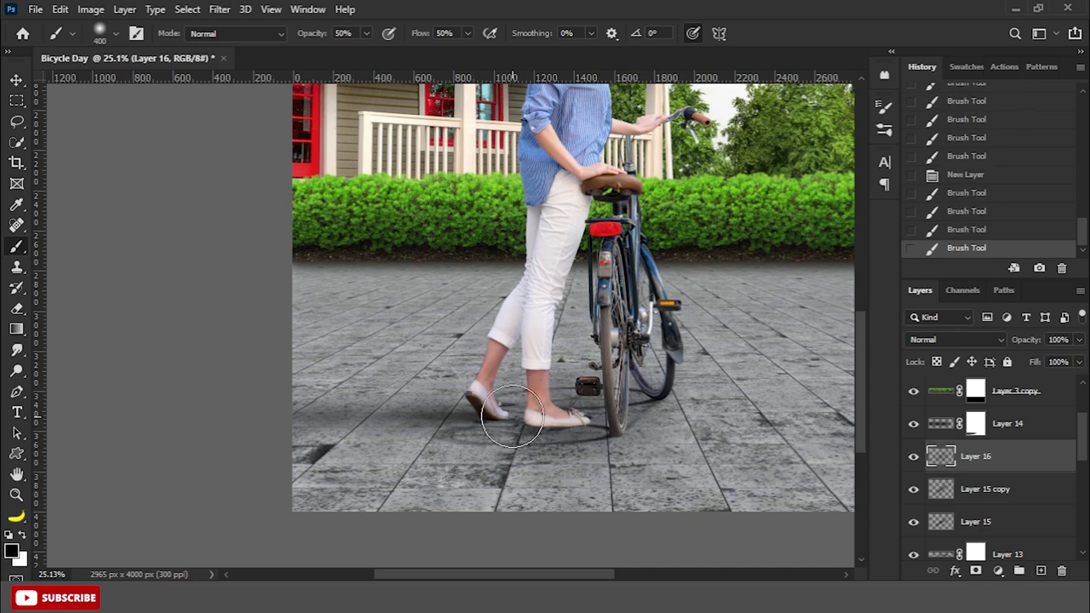
left_click_drag(545, 418, 485, 434)
scroll(562, 409, "down", 2)
- Mask Layer 16 and fade the edges of its foot shadow
key("bracketleft")
left_click(976, 570)
left_click_drag(542, 372, 509, 383)
mouse_move(613, 447)
left_mouse_down()
mouse_move(638, 464)
mouse_move(682, 447)
left_mouse_up()
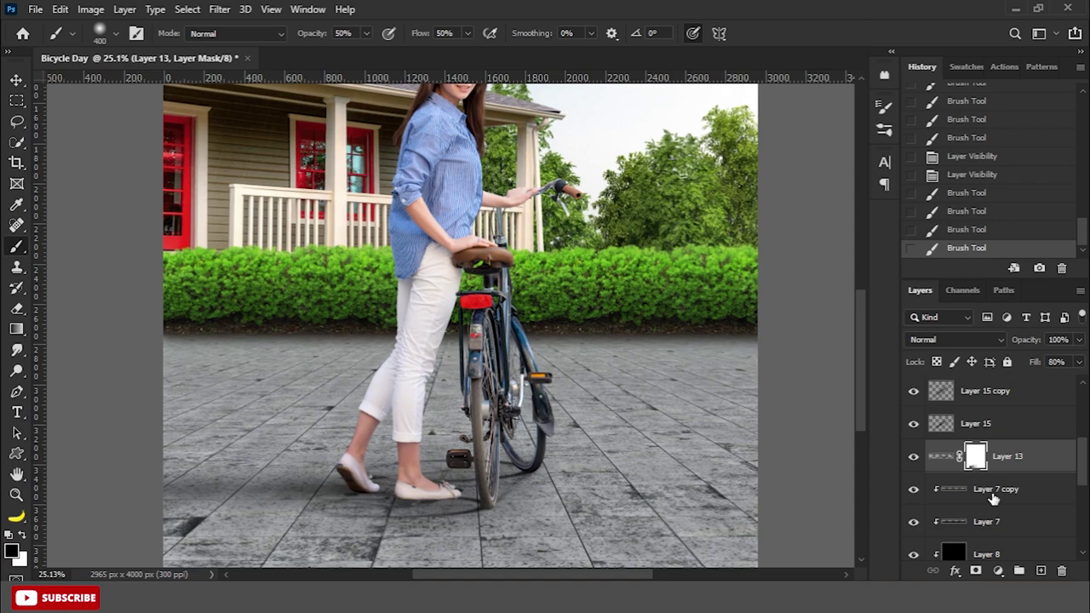
scroll(1021, 499, "down", 1)
- Add Layer 17 above Layer 2 and paint a soft shadow under the raised shoe's sole
left_click(1022, 493)
scroll(1031, 506, "down", 1)
left_click(1041, 570)
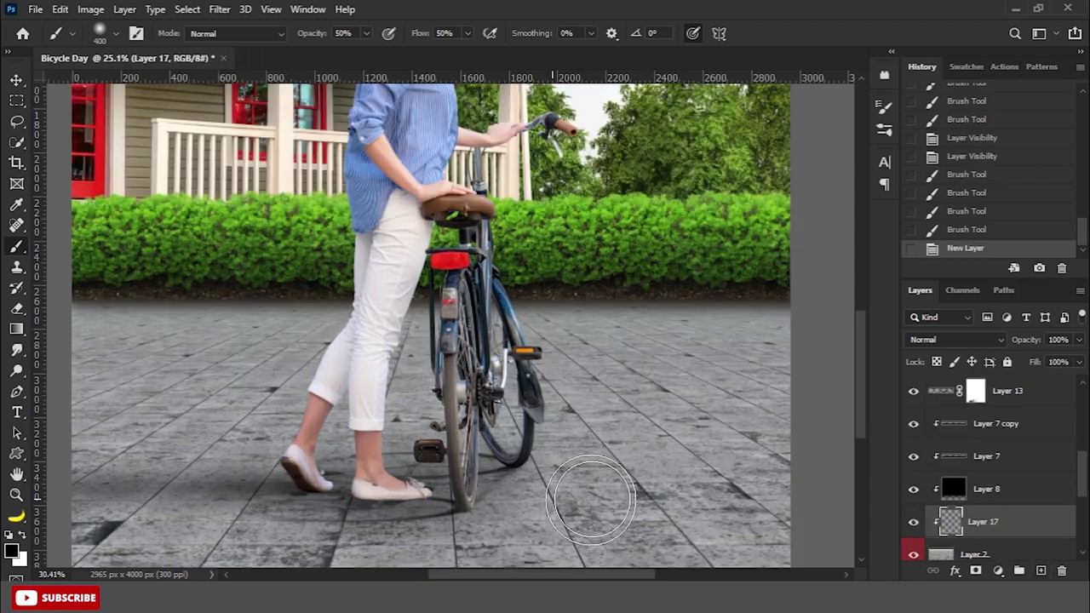
scroll(523, 493, "up", 5)
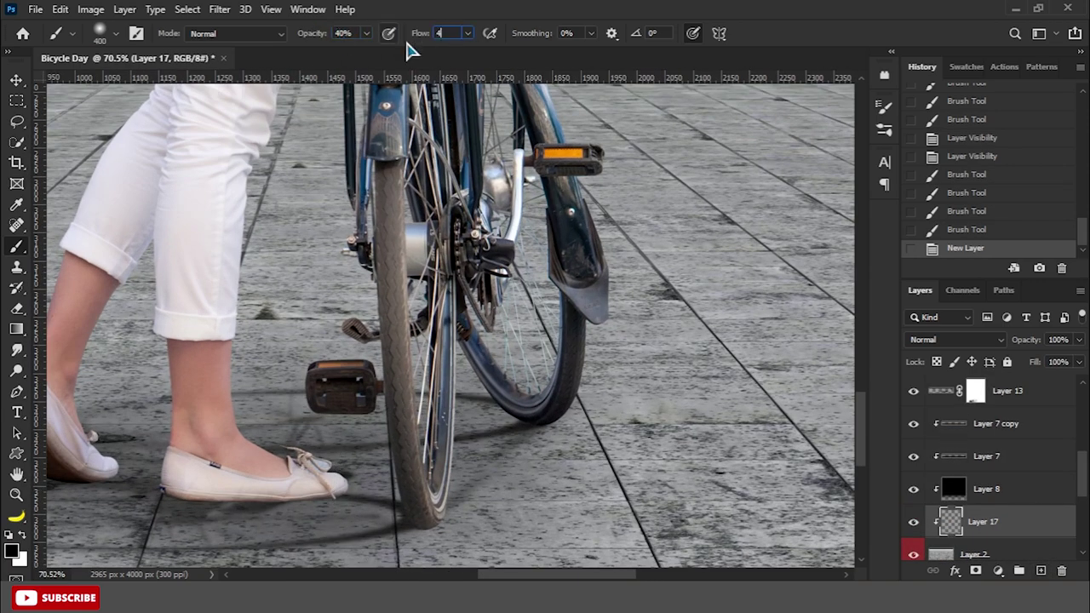
scroll(357, 409, "up", 2)
scroll(400, 409, "up", 2)
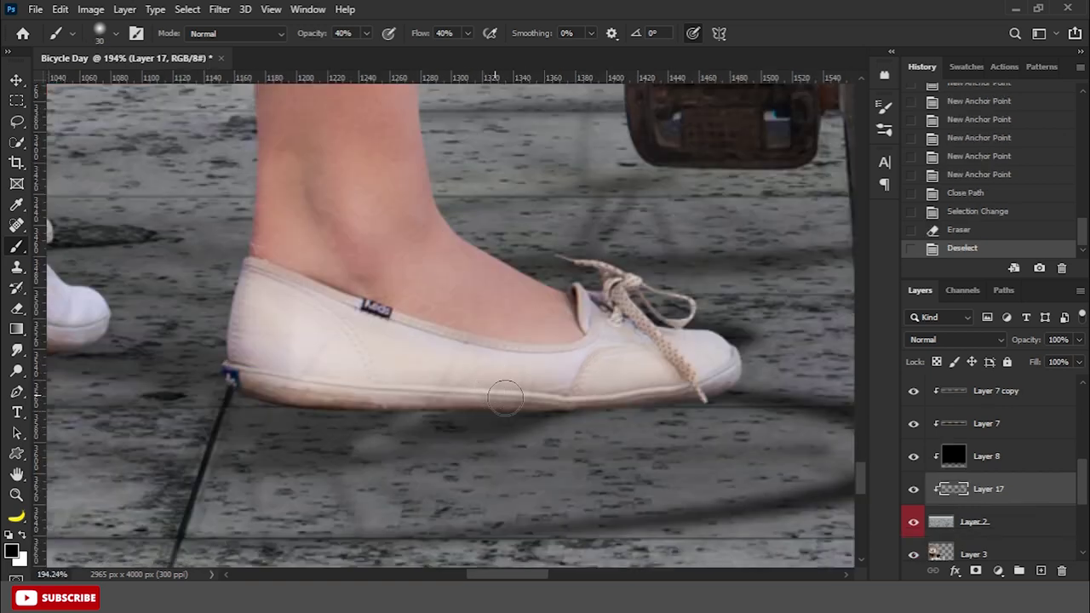
right_click(492, 407)
mouse_move(425, 410)
left_mouse_down()
mouse_move(238, 392)
mouse_move(707, 393)
left_mouse_up()
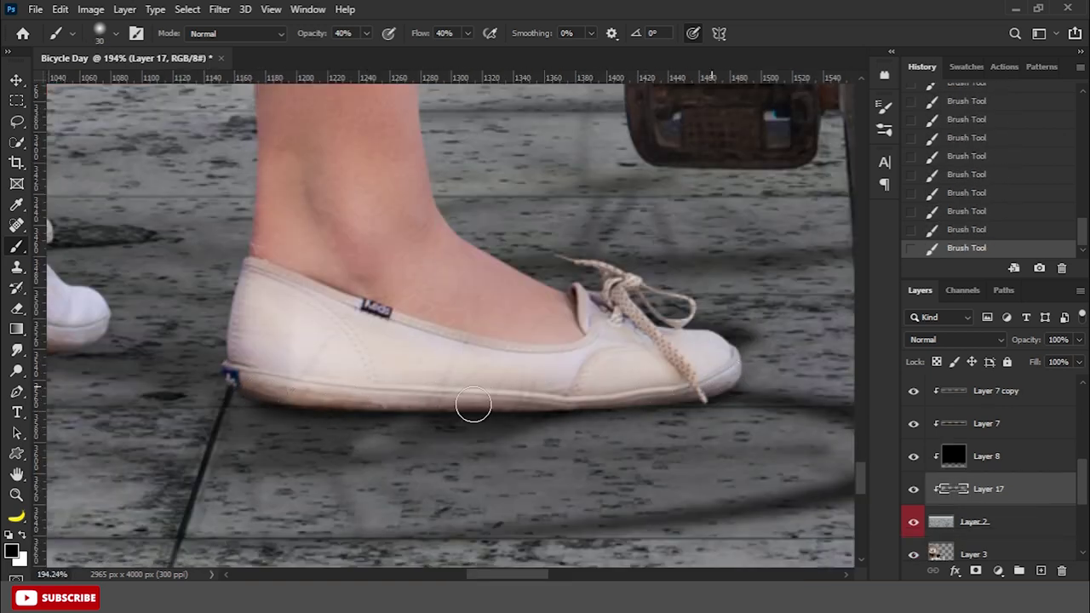
- Try a left-shoe shadow, undo it, add a mask to Layer 17, then hide it
scroll(469, 401, "left", 6)
scroll(423, 337, "down", 2)
key("bracketright")
key("bracketright")
key("bracketright")
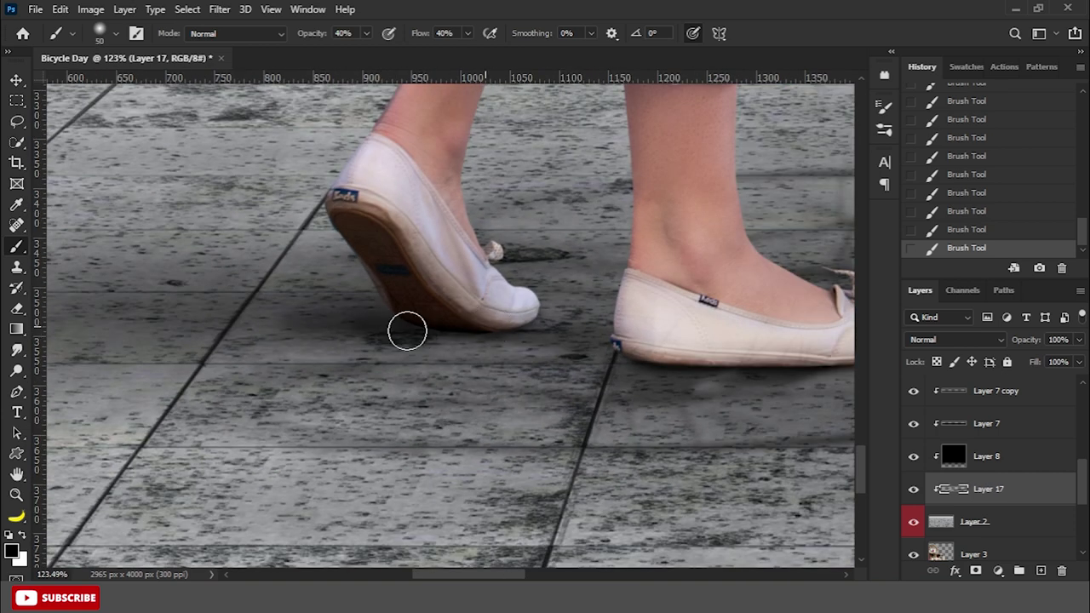
left_click_drag(406, 324, 487, 316)
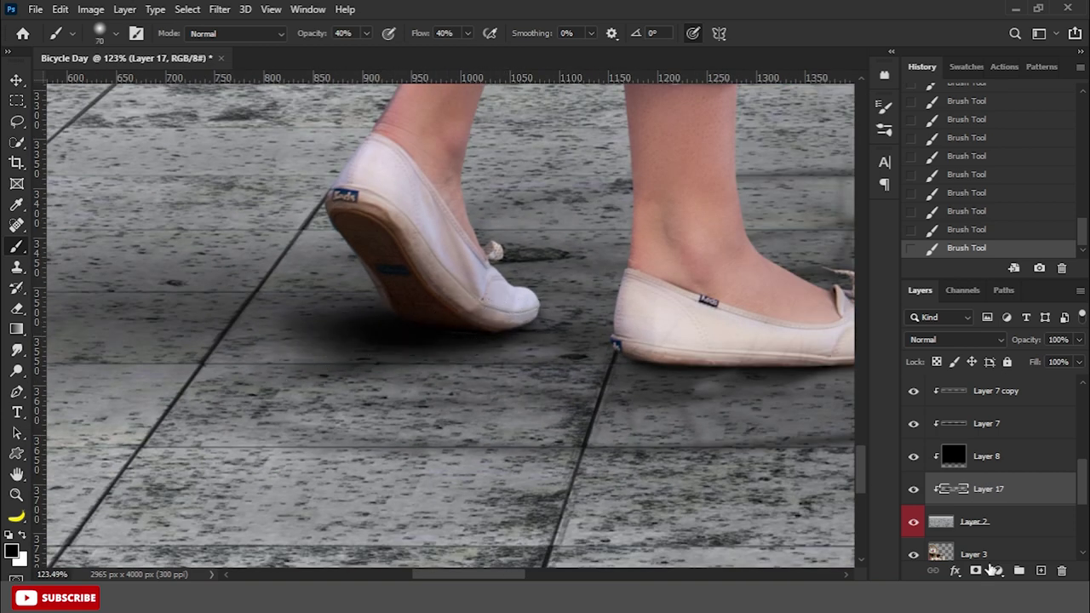
left_click(966, 229)
left_click(998, 570)
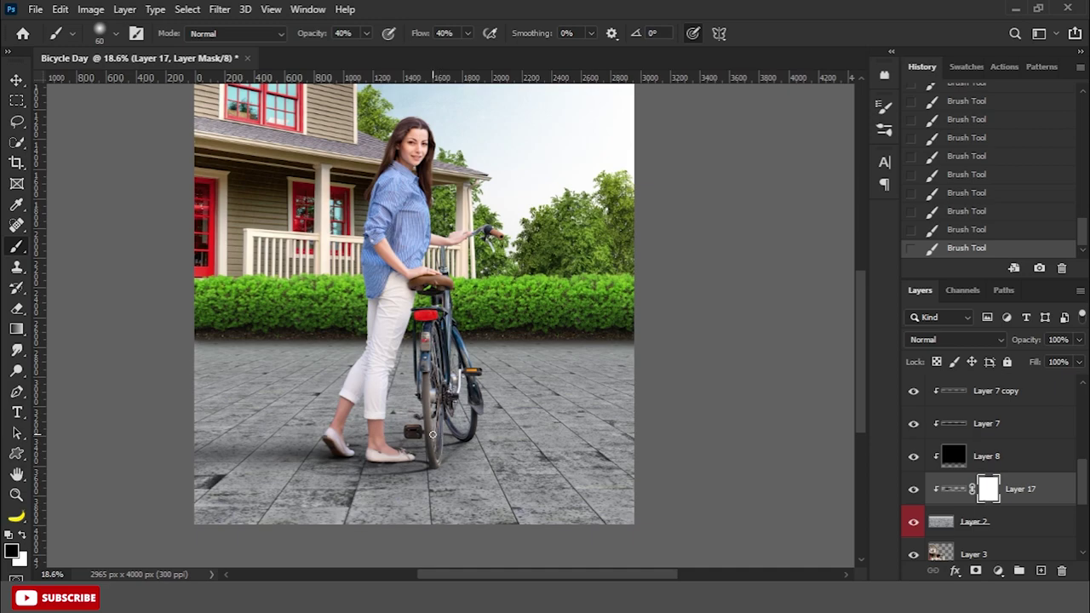
left_click(913, 489)
left_click(913, 489)
- Spot-heal a blemish on the Layer 2 pavement, then show the shoe shadow layer again
left_click(975, 521)
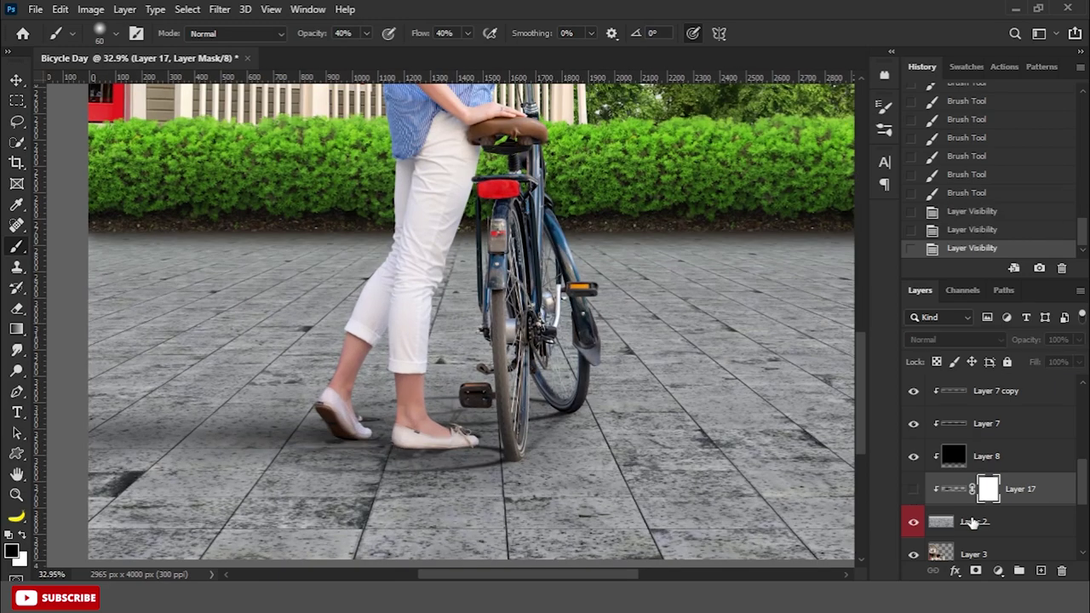
scroll(404, 410, "up", 3)
key("j")
left_click(404, 409)
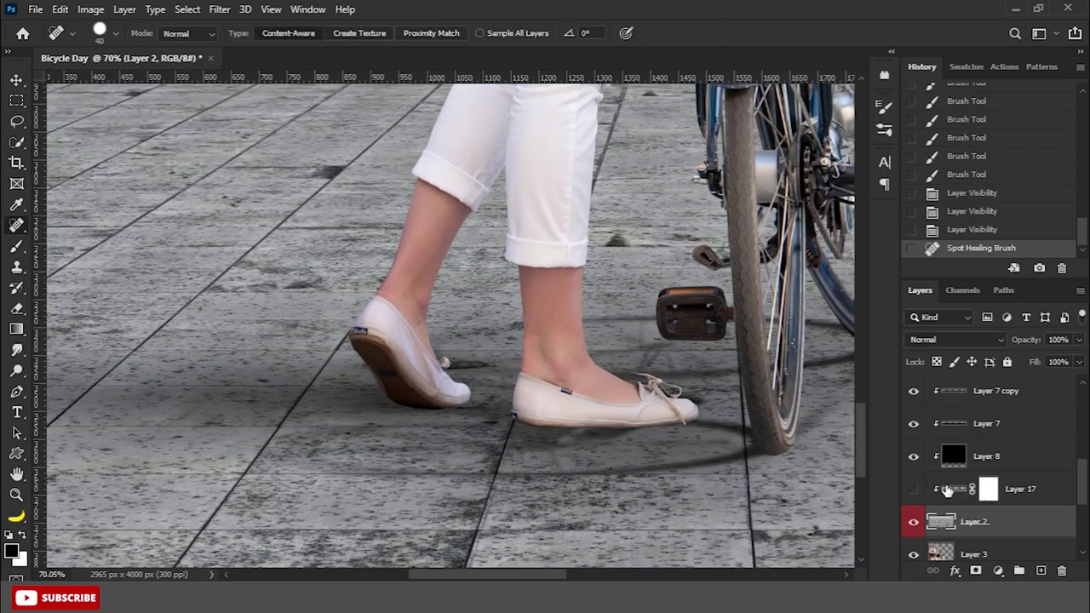
left_click(913, 489)
- Add a Hue/Saturation adjustment with saturation slightly reduced, clipped to Layer 1
scroll(463, 433, "down", 5)
left_click(998, 571)
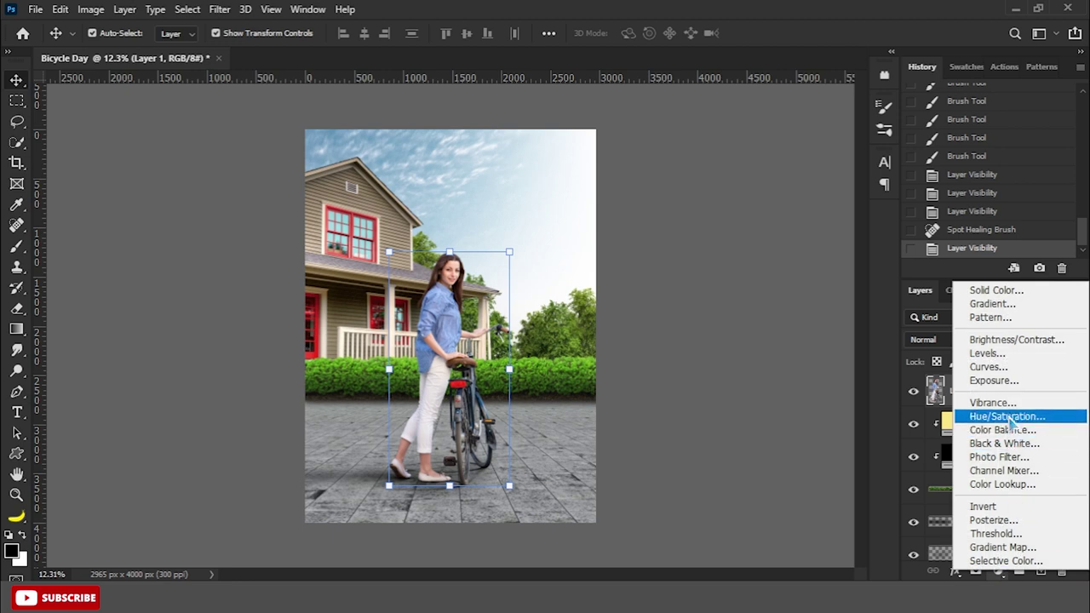
left_click(1008, 415)
left_click_drag(785, 267, 772, 268)
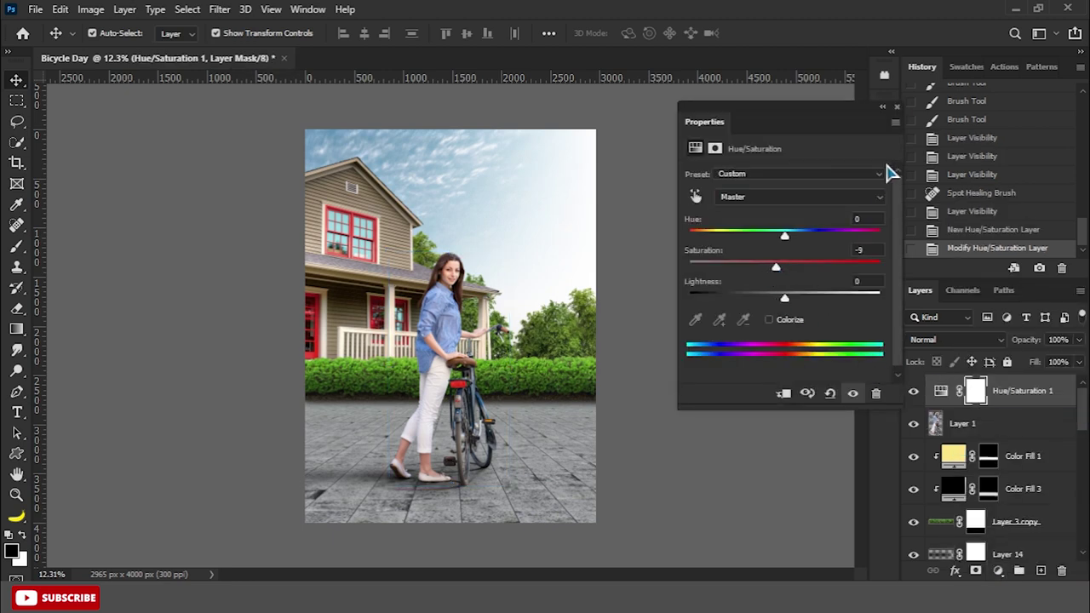
left_click(896, 106)
right_click(1006, 399)
left_click(852, 308)
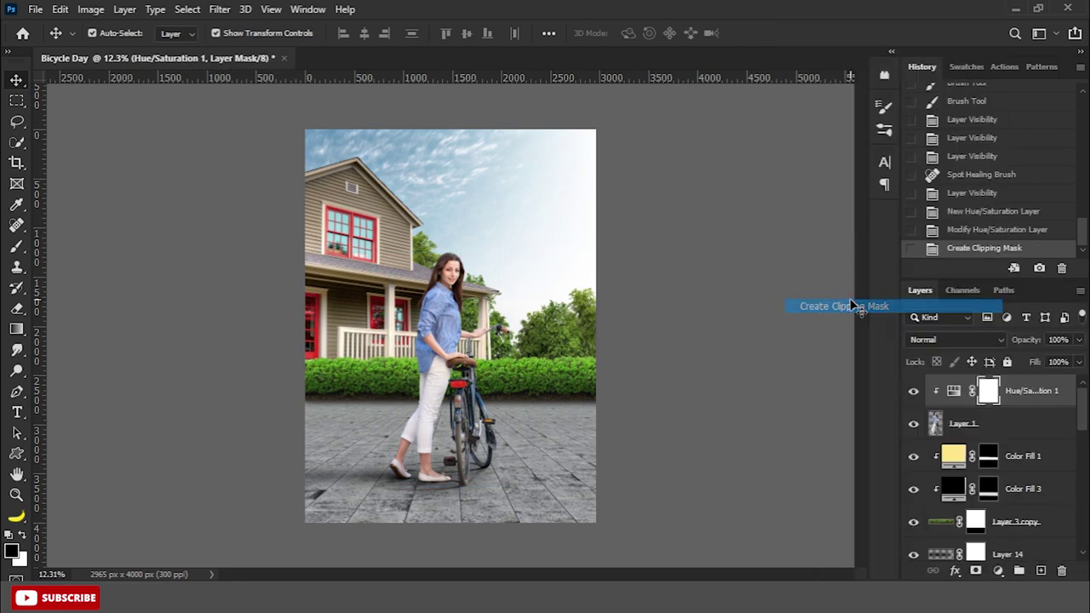
- Add a Color Balance adjustment on the Highlights tone with Cyan-Red at -3
left_click(970, 426)
left_click(999, 570)
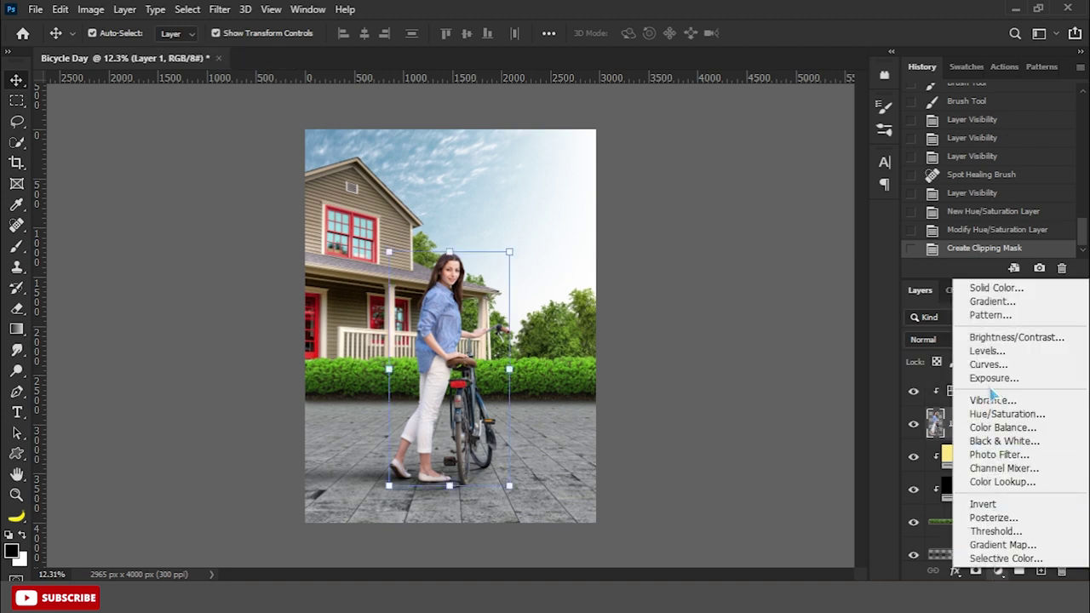
left_click(998, 429)
left_click(767, 212)
left_click(796, 176)
left_click(733, 188)
left_click(792, 176)
left_click(770, 211)
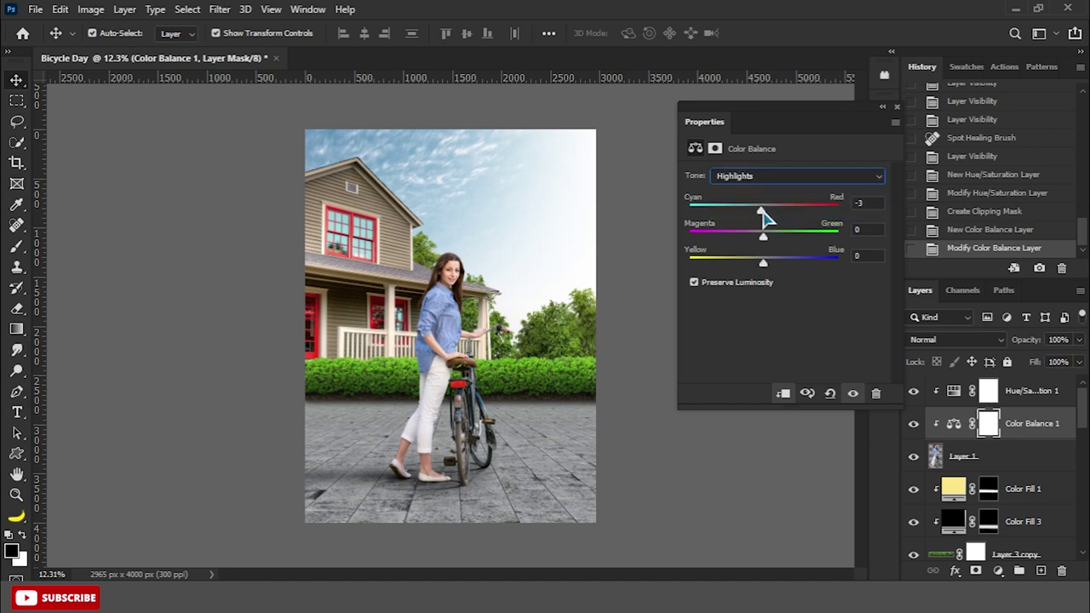
left_click(889, 123)
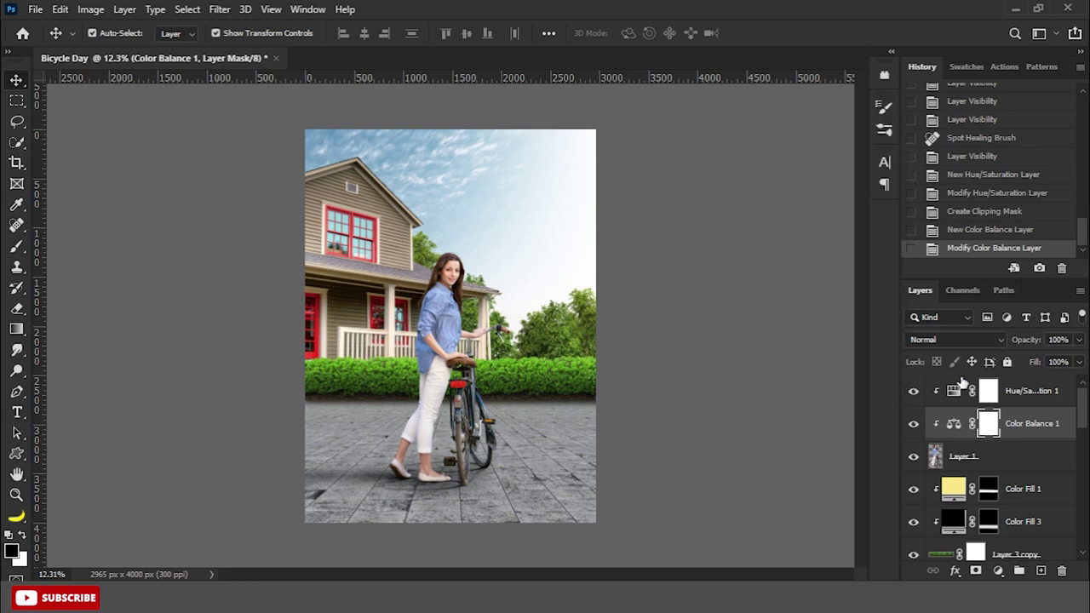
left_click(979, 460)
left_click(998, 570)
- Add an Exposure adjustment at about -0.64 and invert its mask to hide the effect
left_click(995, 386)
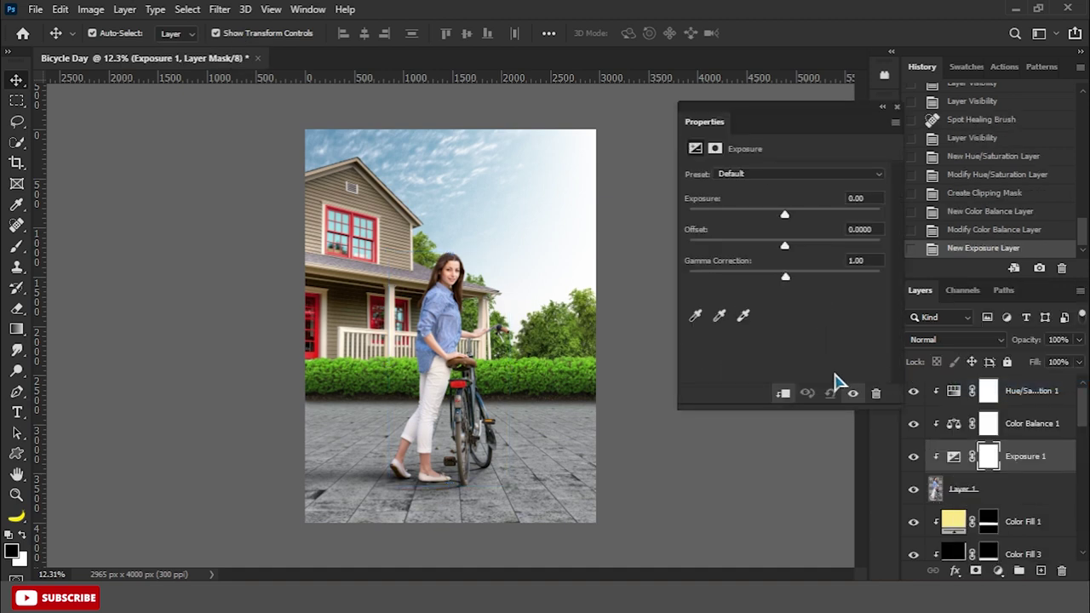
mouse_move(784, 215)
left_mouse_down()
mouse_move(775, 216)
mouse_move(782, 246)
left_mouse_up()
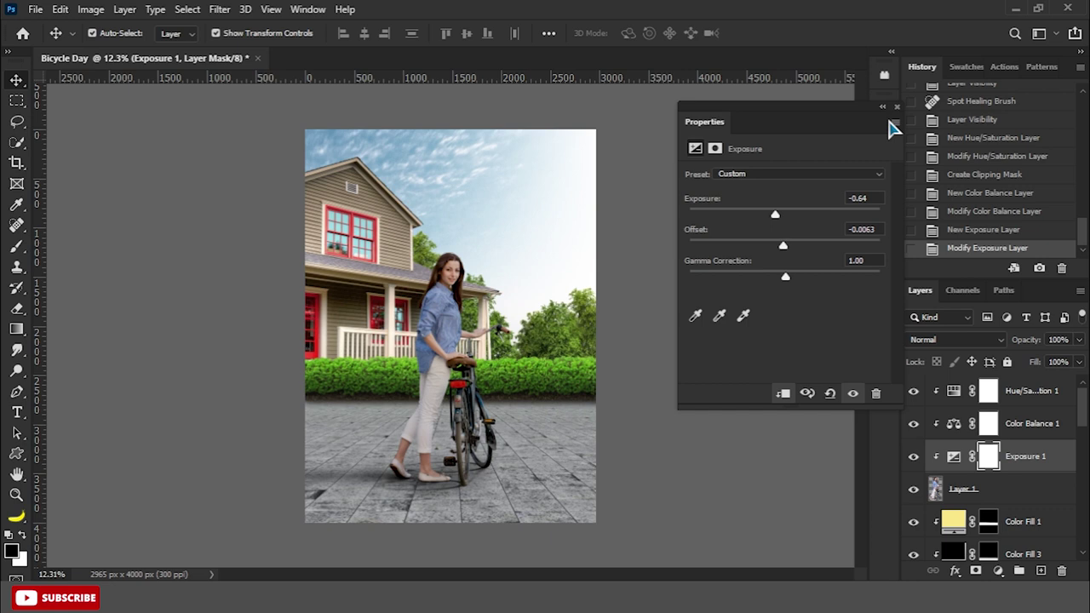
left_click(897, 107)
scroll(477, 306, "up", 3)
key("ctrl+i")
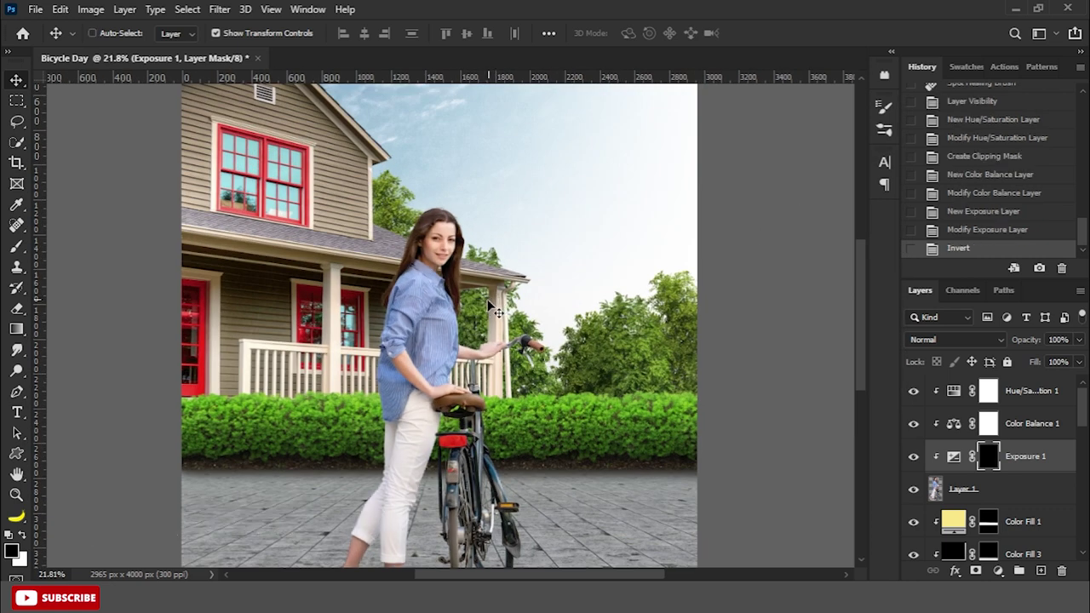
- Paint white on the Exposure 1 mask over the woman's shaded areas
right_click(16, 246)
left_click(75, 248)
key("x")
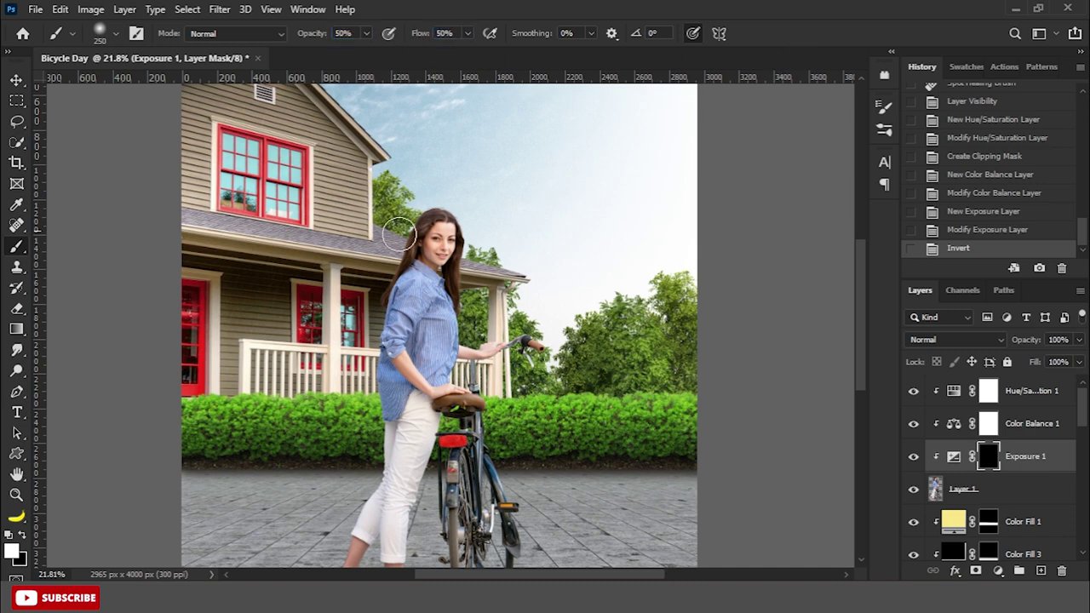
scroll(398, 234, "up", 2)
left_click_drag(417, 230, 417, 387)
scroll(426, 340, "down", 3)
left_click_drag(434, 298, 434, 503)
scroll(409, 341, "down", 1)
mouse_move(401, 290)
left_mouse_down()
mouse_move(348, 472)
mouse_move(383, 455)
left_mouse_up()
- With a smaller brush, reveal the darkening over the right ankle and shoe, then compare
key("bracketleft")
left_click_drag(449, 471, 449, 409)
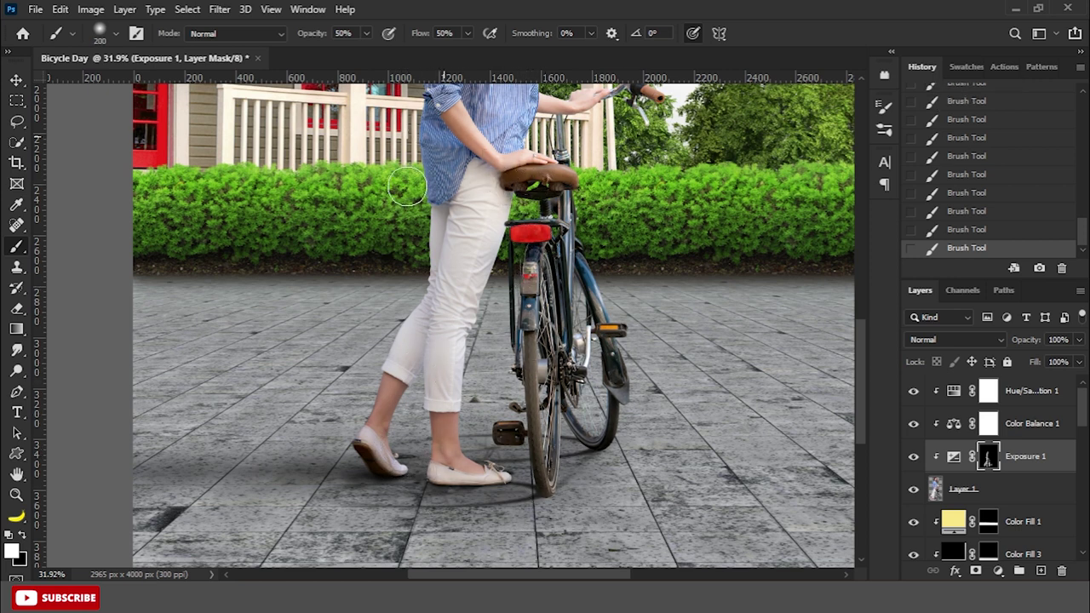
scroll(444, 449, "down", 3)
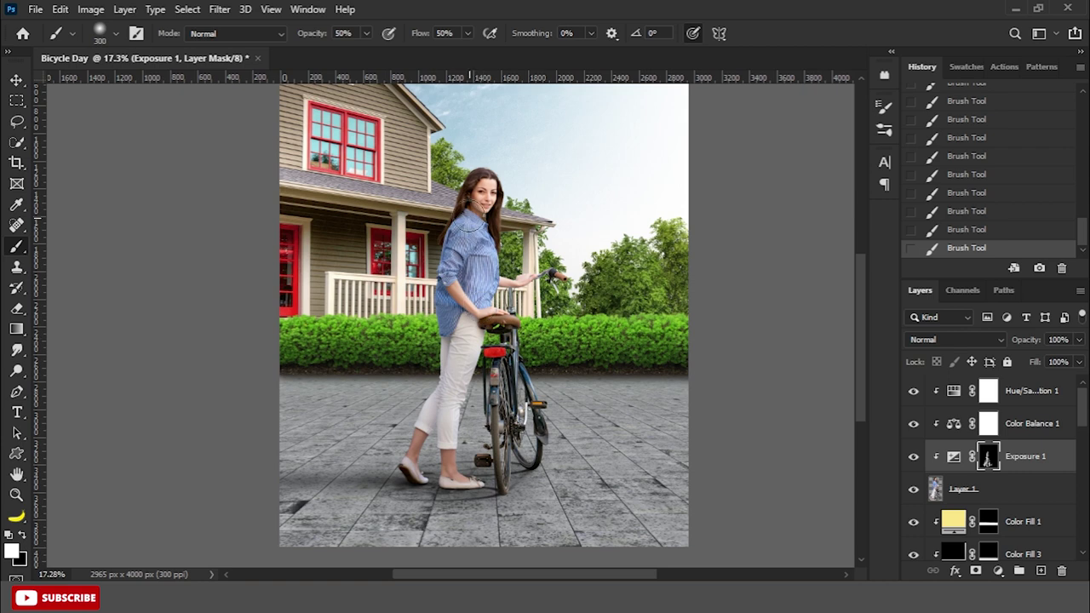
scroll(511, 289, "up", 2)
scroll(491, 307, "down", 2)
key("bracketleft")
key("bracketleft")
key("bracketleft")
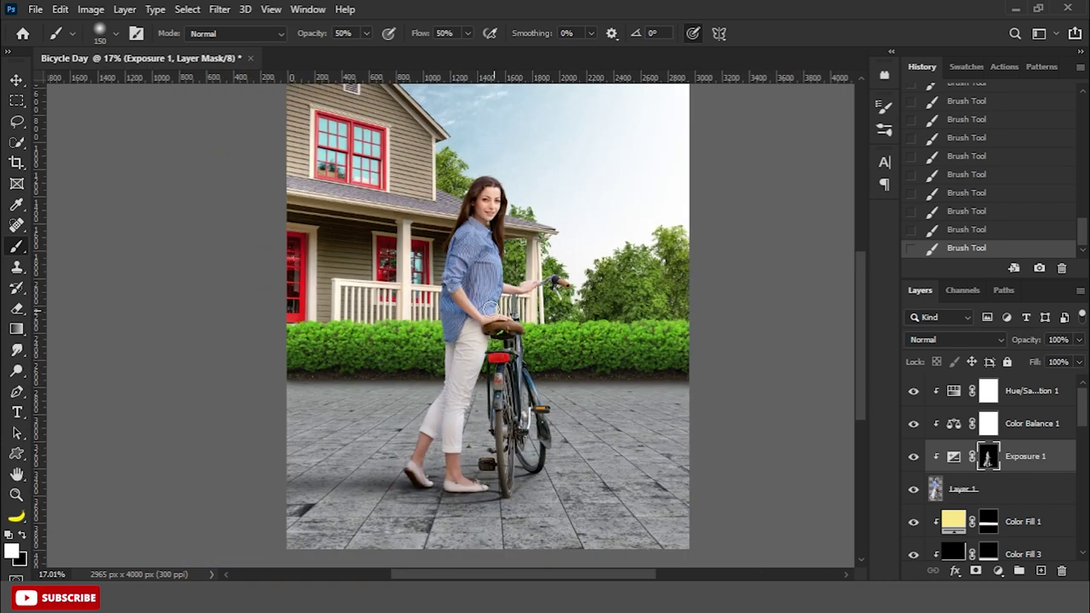
scroll(383, 371, "down", 2)
left_click(913, 457)
left_click(914, 457)
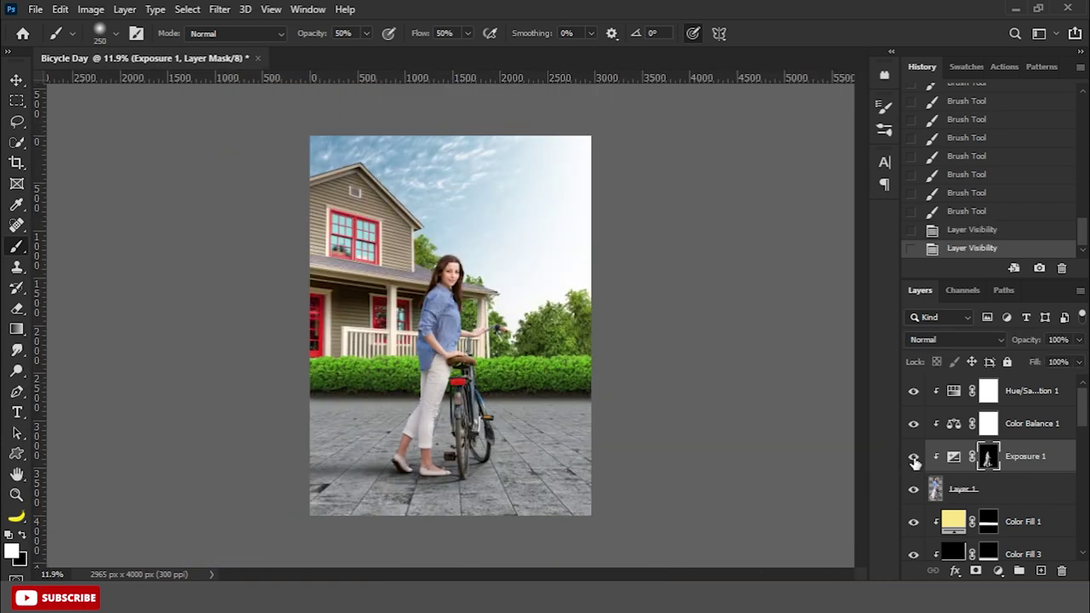
- Add a layer clipped to Layer 1, fill it with 50% gray, and set it to Soft Light
left_click(971, 493)
left_click(1041, 571)
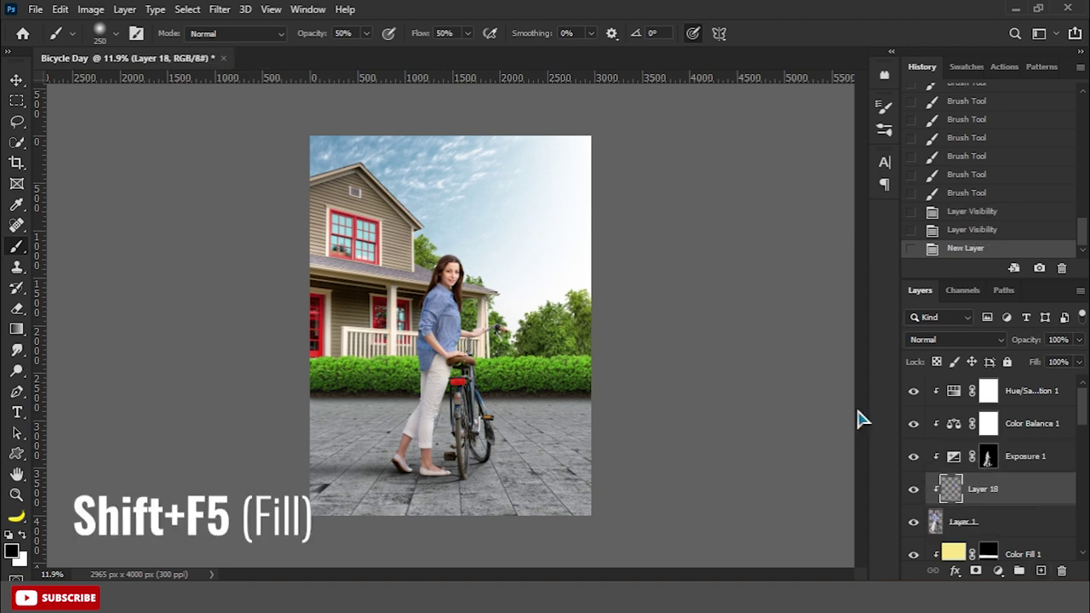
key("shift+F5")
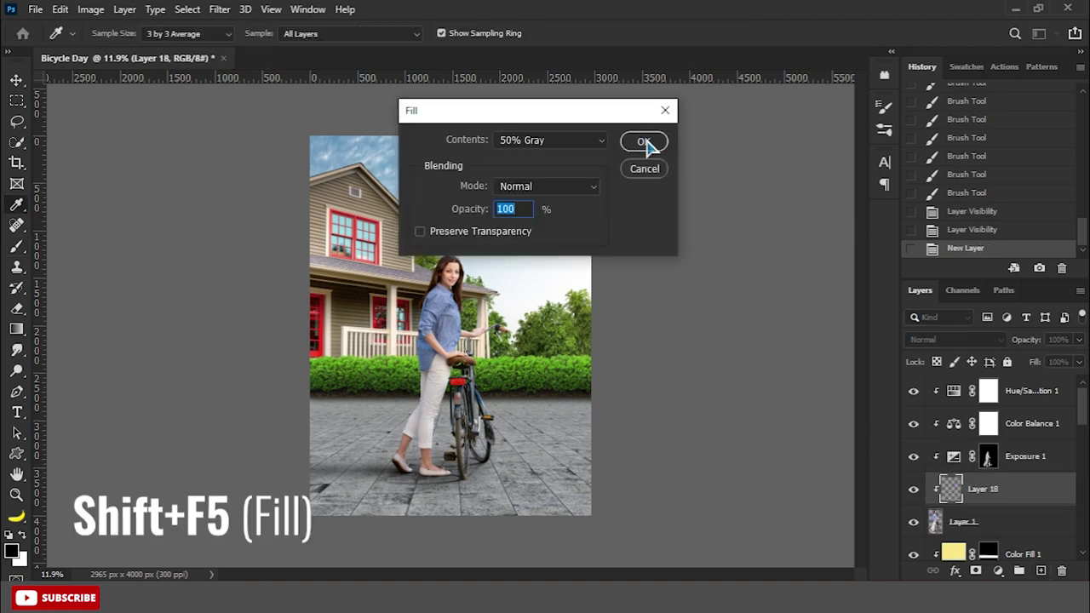
left_click(645, 142)
left_click(958, 340)
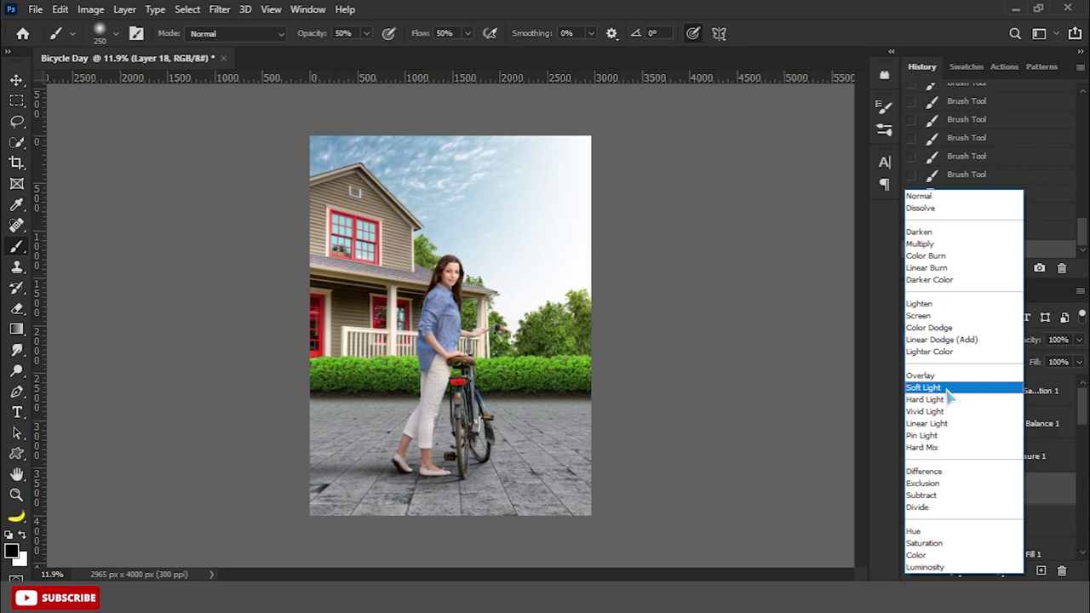
left_click(946, 388)
- Burn shadows (Shadows, 50%) along the woman's trousers, legs and shoes
left_click(16, 371)
left_click(85, 385)
scroll(427, 359, "up", 4)
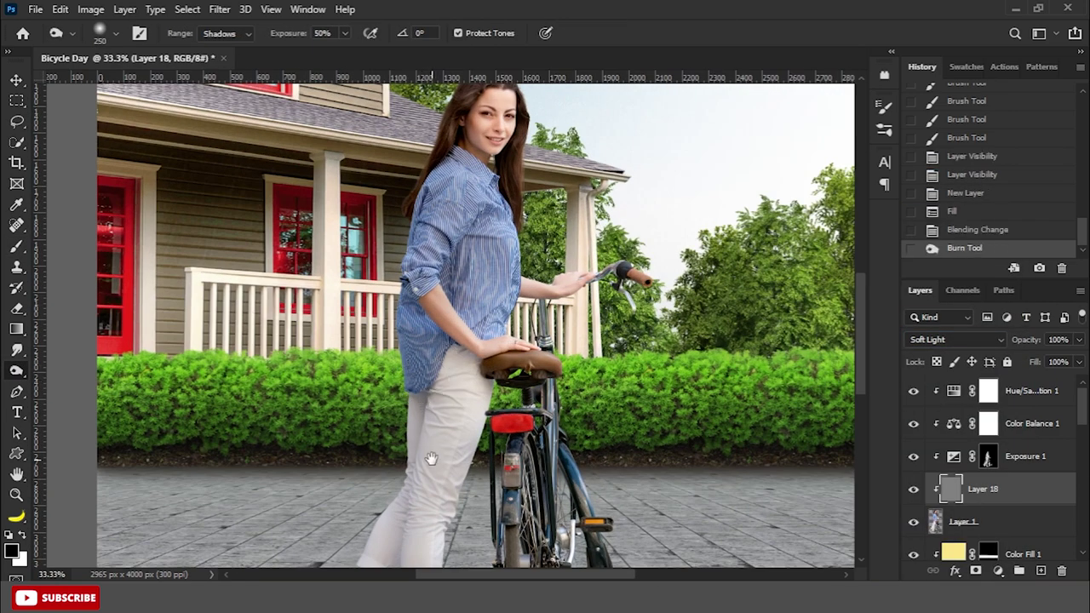
left_click_drag(431, 459, 455, 348)
mouse_move(477, 281)
left_mouse_down()
mouse_move(442, 315)
mouse_move(400, 460)
left_mouse_up()
mouse_move(409, 451)
left_mouse_down()
mouse_move(383, 503)
mouse_move(442, 503)
left_mouse_up()
left_click_drag(432, 476, 439, 388)
- Burn under the bicycle seat, trousers and shirt with a 175 brush, then compare Layer 18
key("bracketleft")
key("bracketleft")
left_click_drag(545, 375, 532, 443)
left_click_drag(605, 400, 606, 464)
left_click_drag(511, 255, 515, 349)
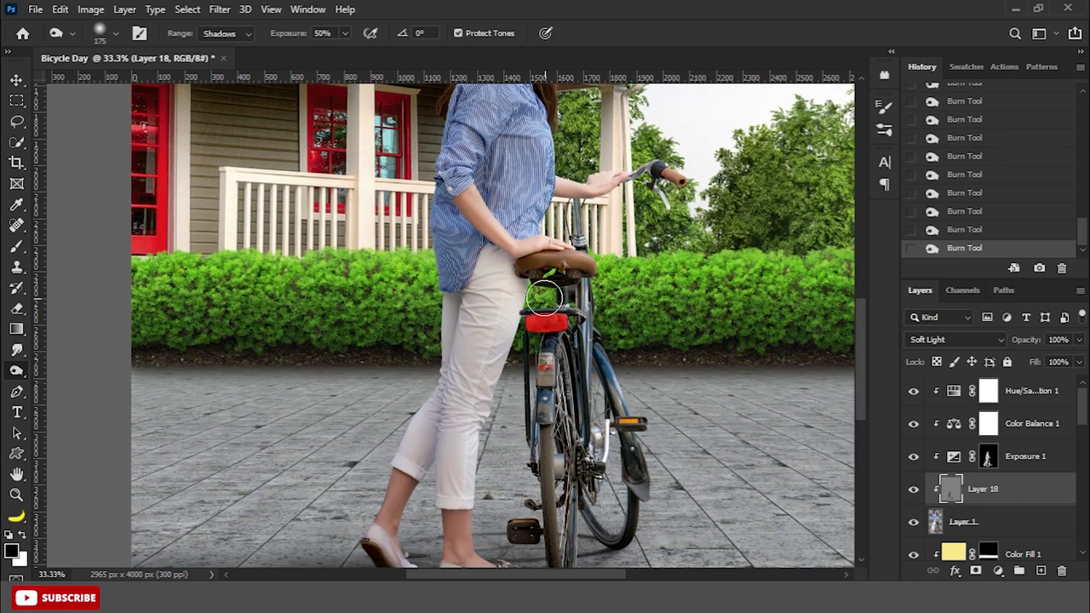
scroll(441, 296, "up", 2)
key("bracketleft")
key("bracketleft")
key("bracketleft")
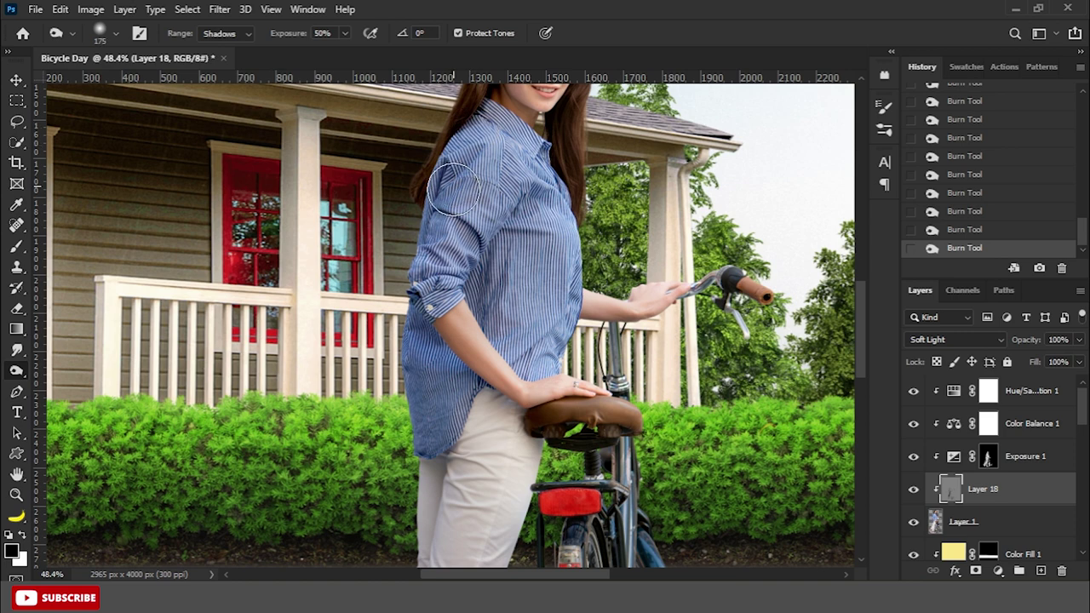
scroll(454, 189, "down", 2)
scroll(437, 292, "down", 1)
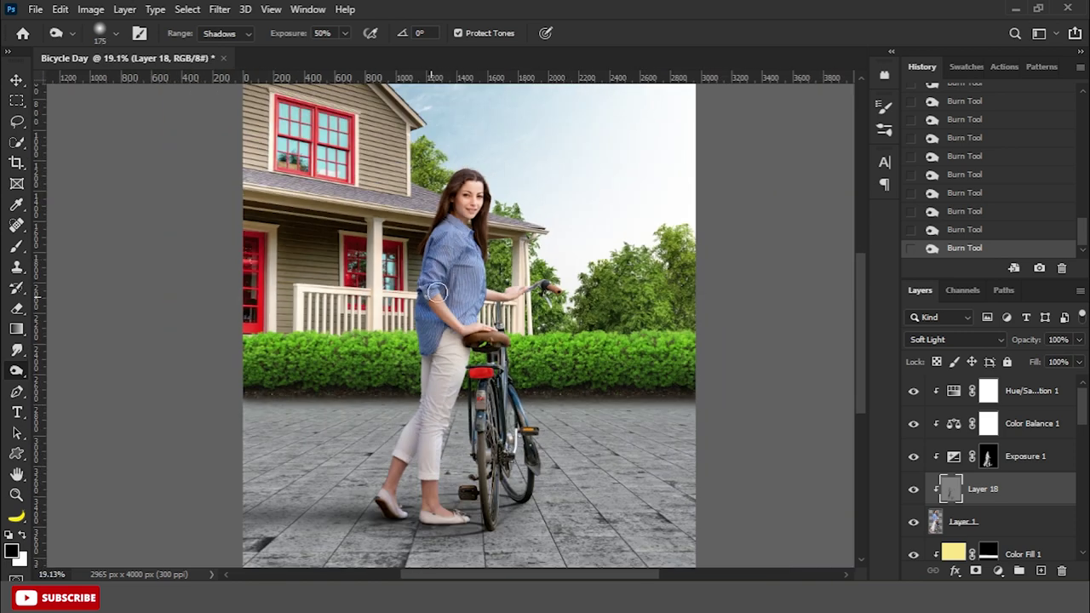
left_click(914, 489)
scroll(687, 426, "down", 2)
left_click(913, 489)
scroll(298, 311, "up", 3)
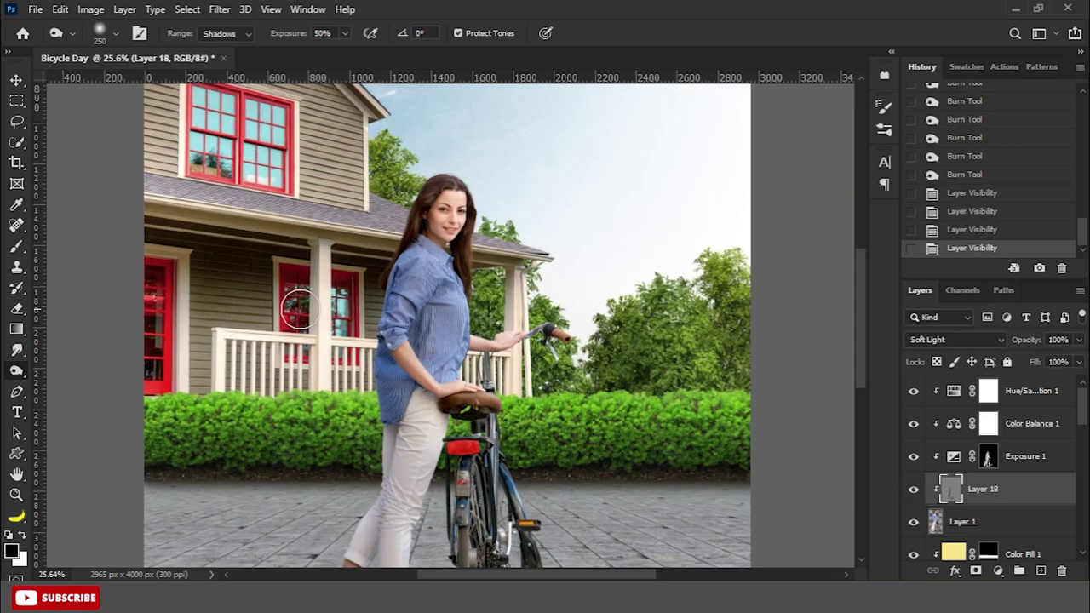
- Dodge highlights (Highlights, 30%) on the woman's face and hair, then compare Layer 18
right_click(26, 385)
left_click(64, 369)
scroll(511, 183, "up", 2)
mouse_move(442, 183)
left_mouse_down()
mouse_move(443, 307)
mouse_move(430, 226)
left_mouse_up()
scroll(403, 256, "up", 1)
scroll(404, 282, "up", 1)
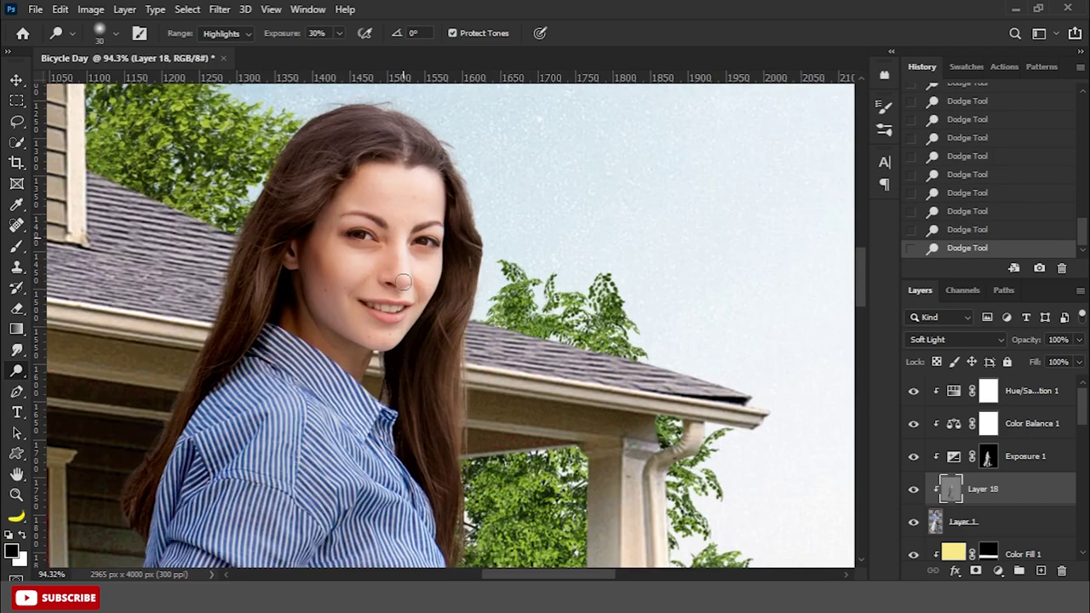
scroll(398, 331, "down", 3)
scroll(412, 330, "up", 2)
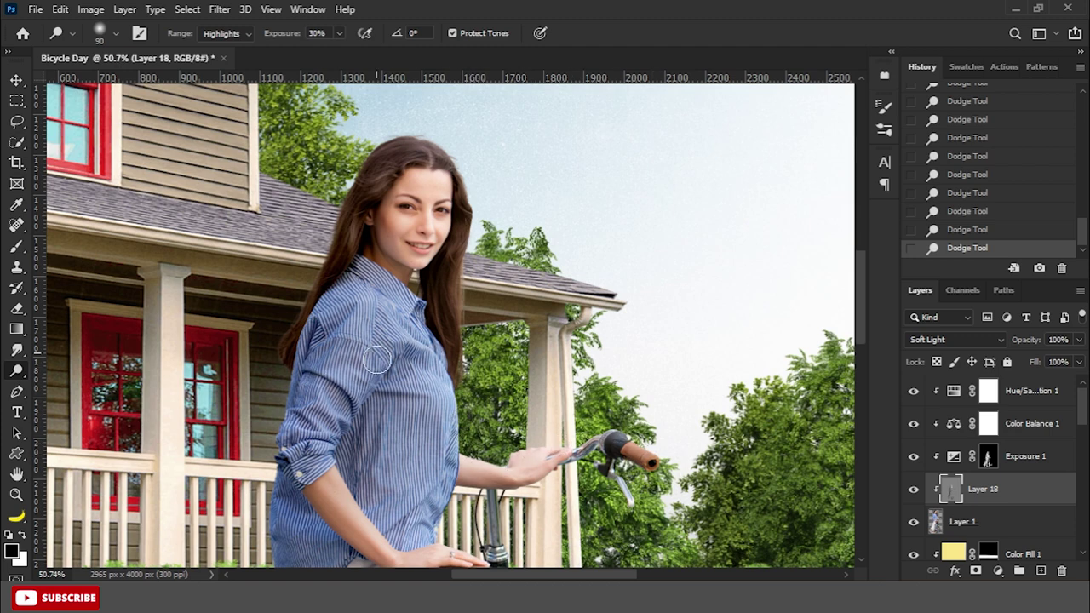
scroll(328, 324, "down", 3)
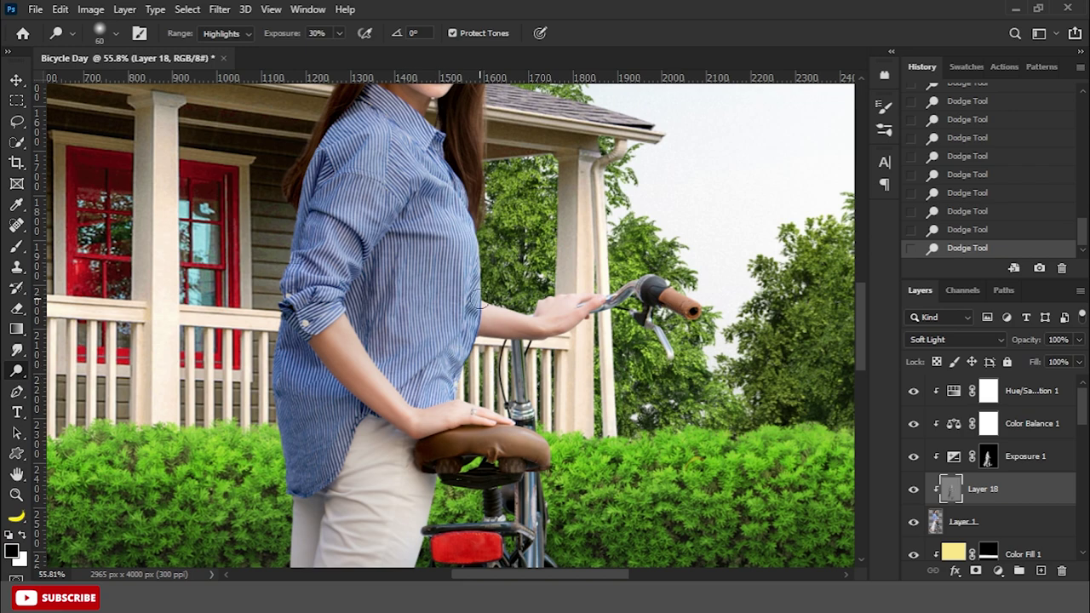
key("bracketright")
key("bracketright")
key("bracketright")
scroll(438, 425, "down", 2)
scroll(438, 425, "down", 3)
scroll(429, 438, "up", 2)
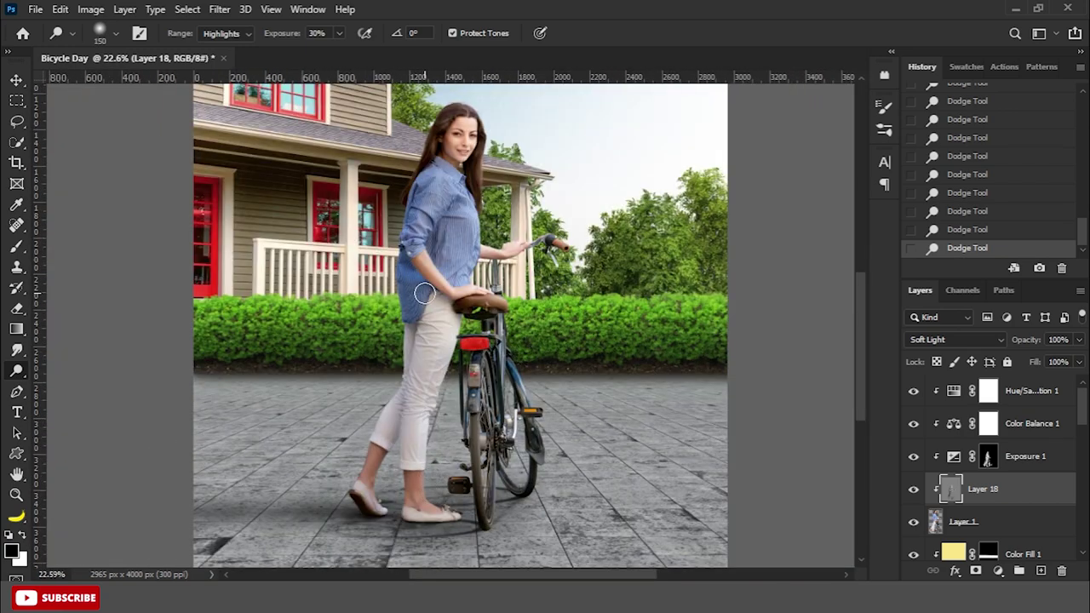
scroll(424, 294, "down", 2)
left_click(914, 489)
left_click(913, 489)
- Burn deeper shadows around the bicycle wheel and lower frame, then reselect Layer 1
scroll(498, 436, "up", 4)
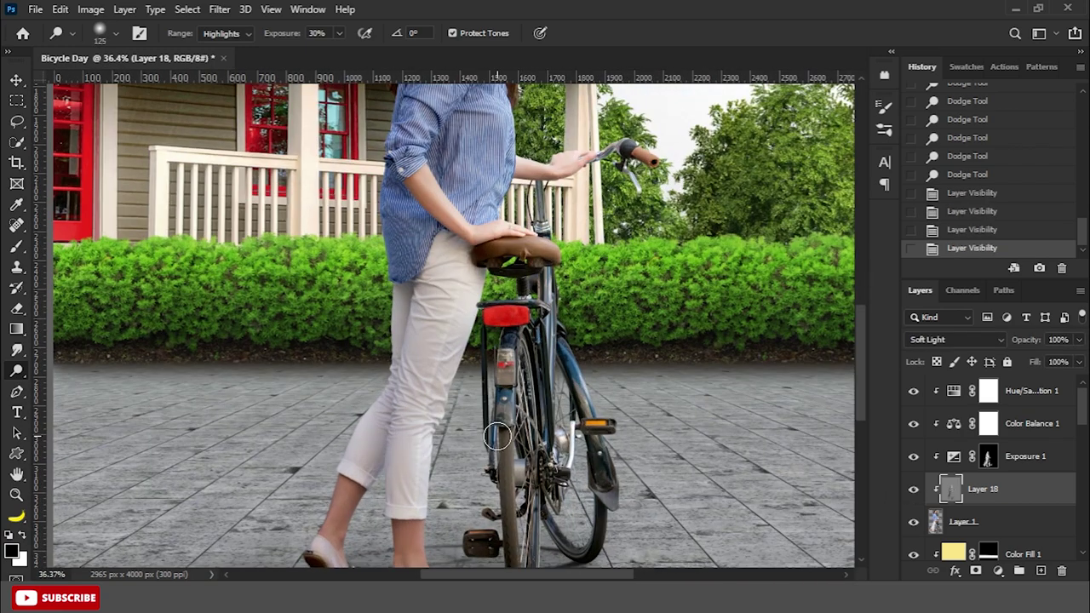
right_click(17, 375)
left_click(77, 383)
left_click_drag(494, 424, 491, 447)
left_click_drag(491, 430, 489, 456)
scroll(490, 443, "down", 2)
scroll(489, 442, "down", 2)
left_click(1013, 528)
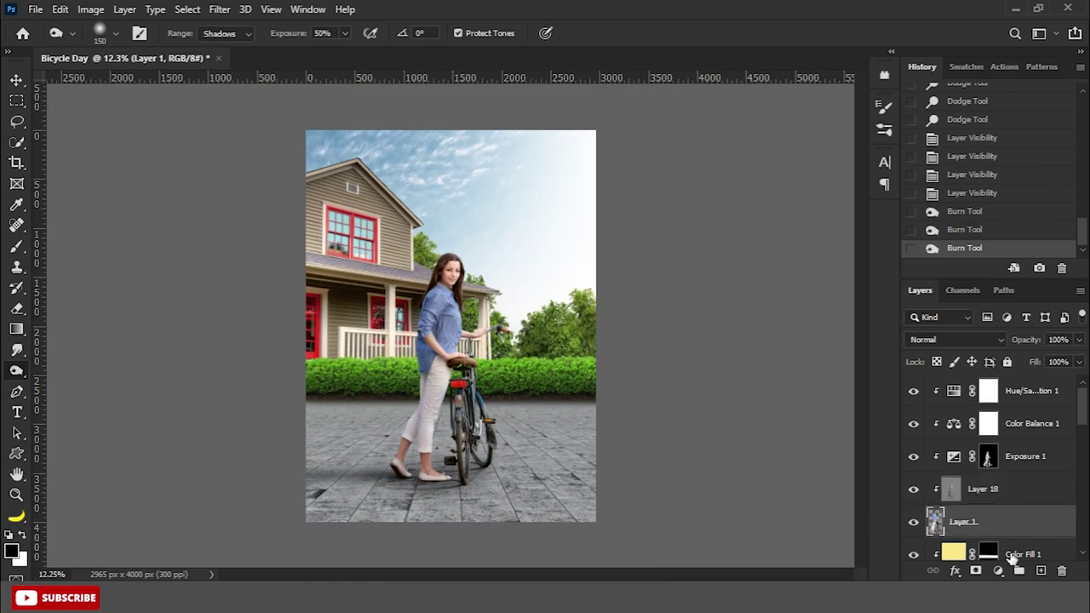
left_click(998, 570)
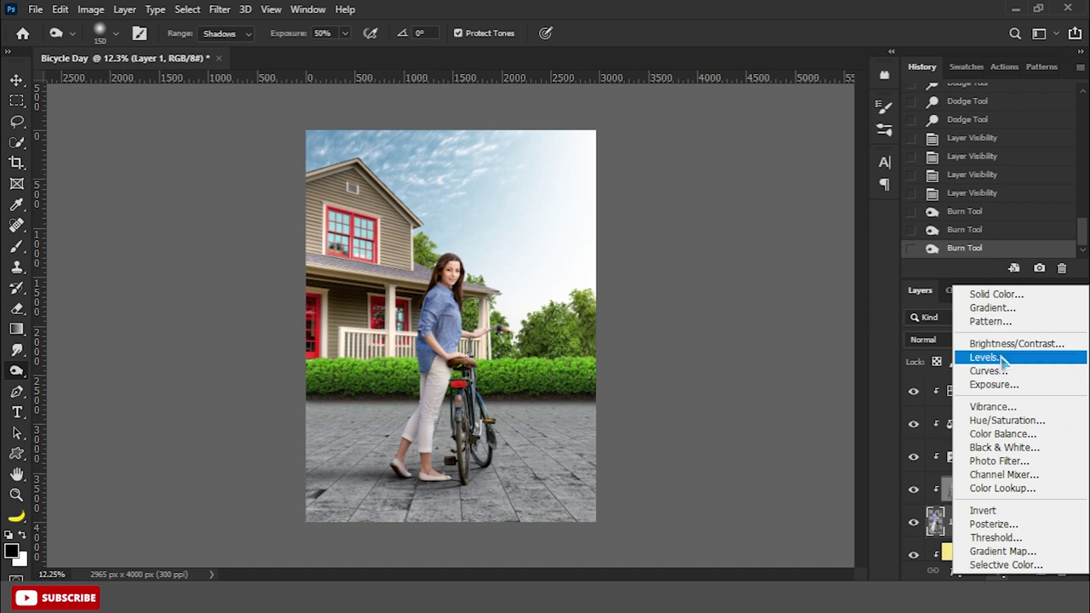
- Add a Levels adjustment with output levels set to 9 and 232
left_click(983, 357)
left_click_drag(881, 338, 876, 344)
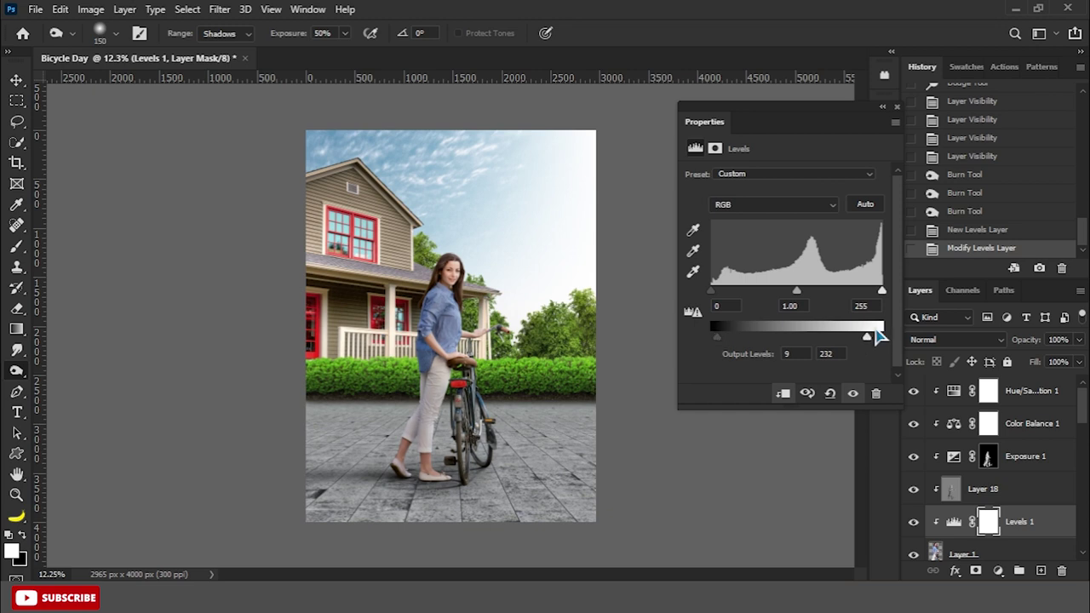
left_click(897, 106)
- Copy the flying dove and several sitting doves from the dove image into the Bicycle Day composite
left_click_drag(143, 75, 454, 218)
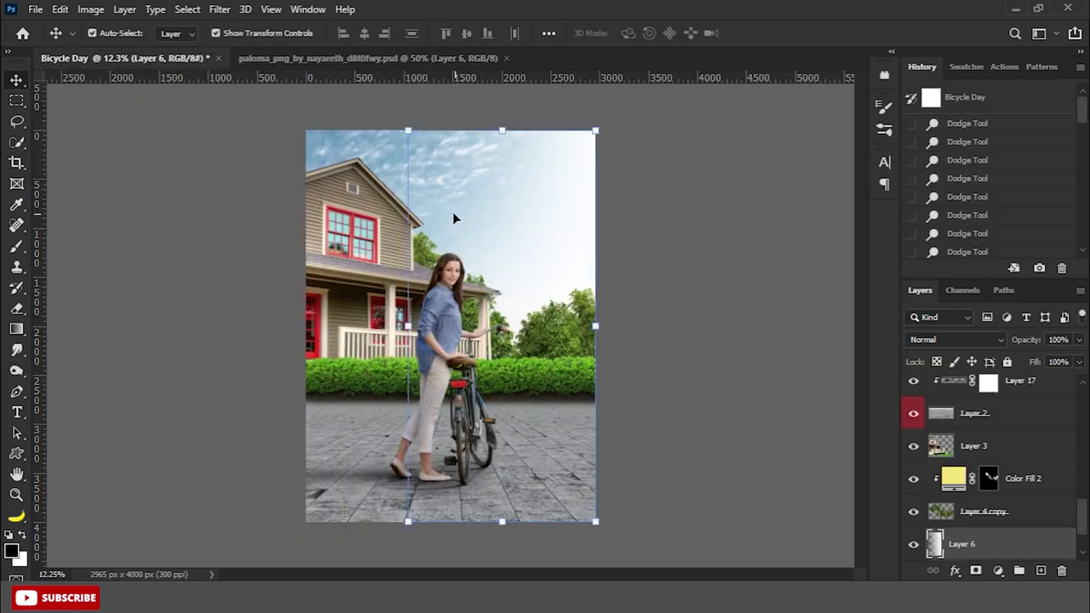
scroll(1085, 523, "up", 3)
left_click(980, 392)
mouse_move(426, 65)
left_mouse_down()
mouse_move(269, 445)
mouse_move(499, 214)
left_mouse_up()
left_click_drag(446, 514, 511, 255)
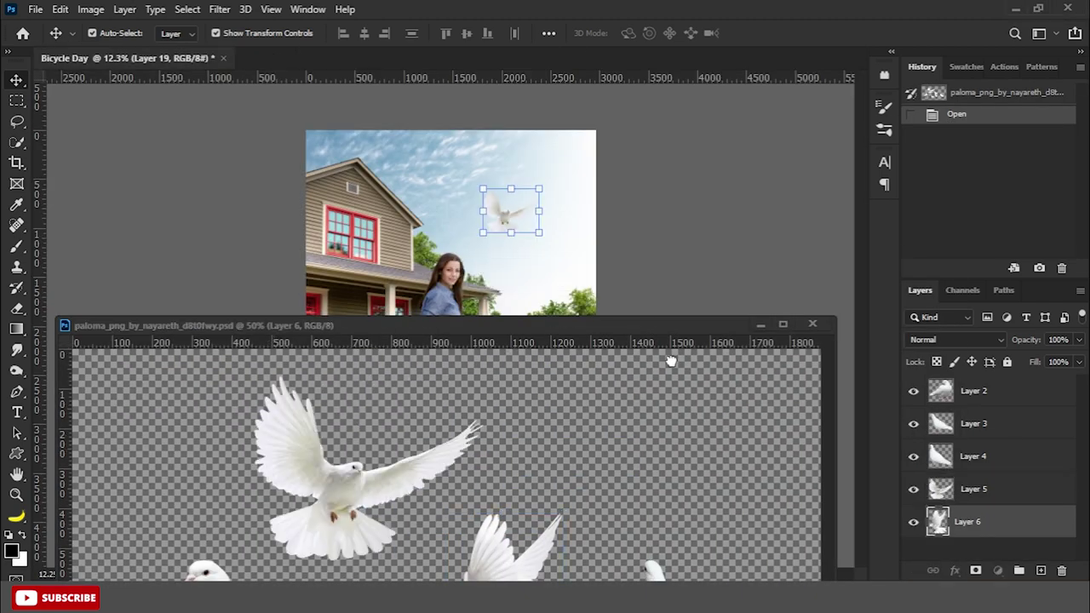
left_click_drag(601, 329, 247, 136)
left_click_drag(337, 401, 549, 399)
left_click(147, 424)
left_click_drag(49, 481, 542, 493)
left_click(199, 146)
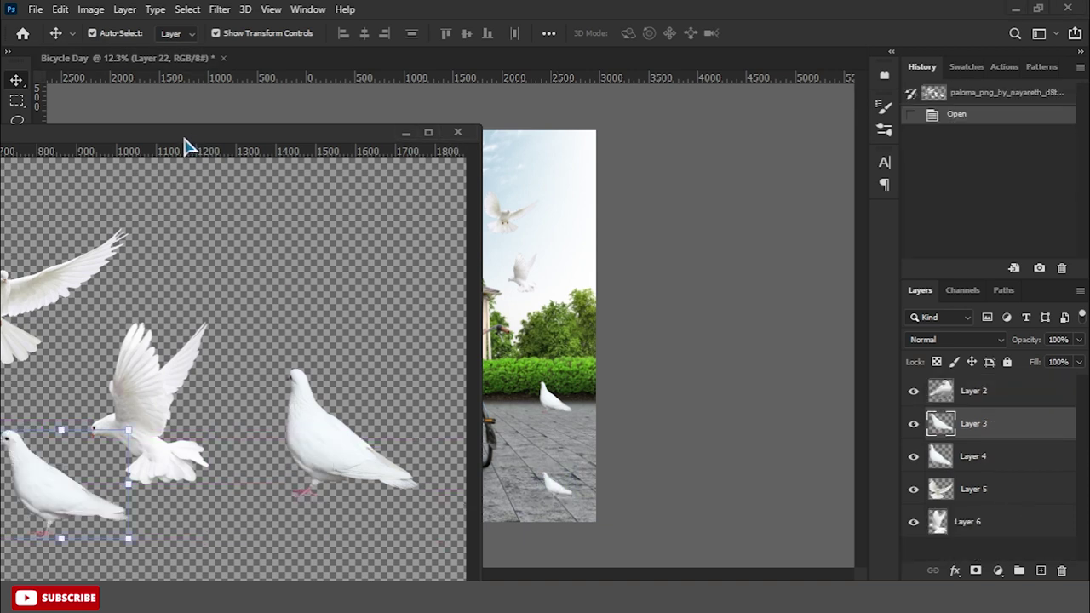
left_click_drag(379, 412, 366, 405)
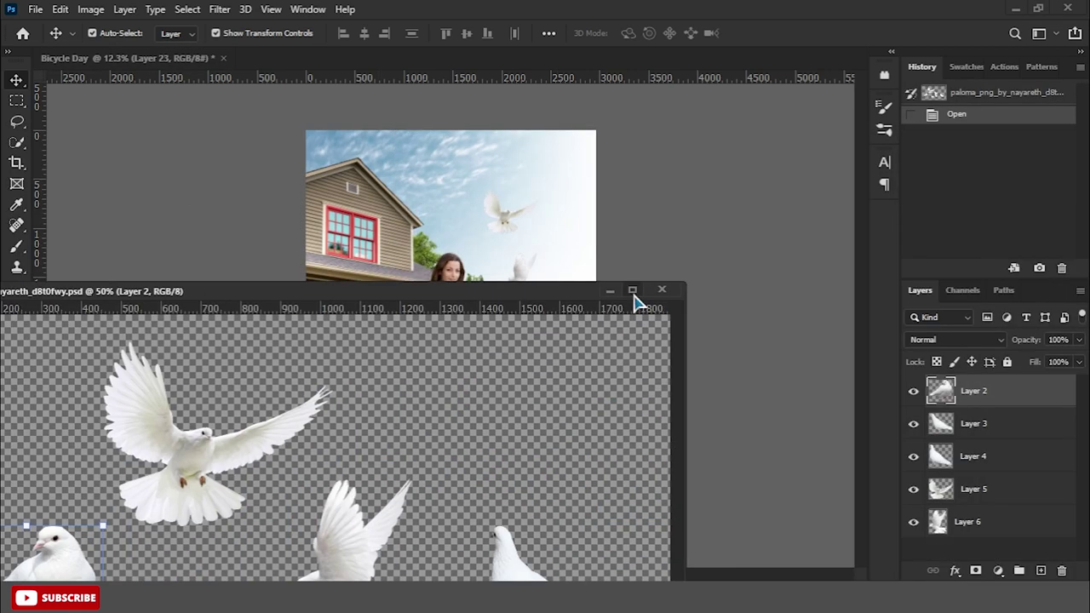
left_click(637, 292)
scroll(400, 360, "up", 2)
- Shrink the new dove and arrange the sitting doves on the pavement and porch
key("ctrl+t")
mouse_move(340, 287)
left_mouse_down()
mouse_move(324, 304)
mouse_move(554, 362)
left_mouse_up()
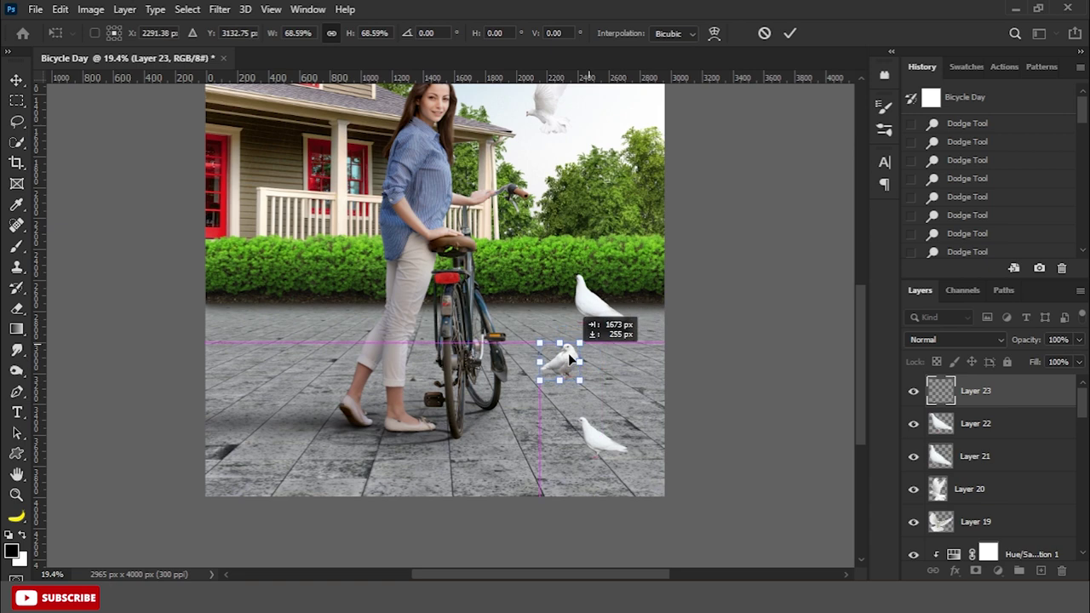
key("Return")
left_click_drag(600, 436, 314, 362)
mouse_move(598, 302)
left_mouse_down()
mouse_move(565, 426)
mouse_move(596, 394)
left_mouse_up()
key("ctrl+t")
key("Return")
left_click(552, 362)
key("ctrl+t")
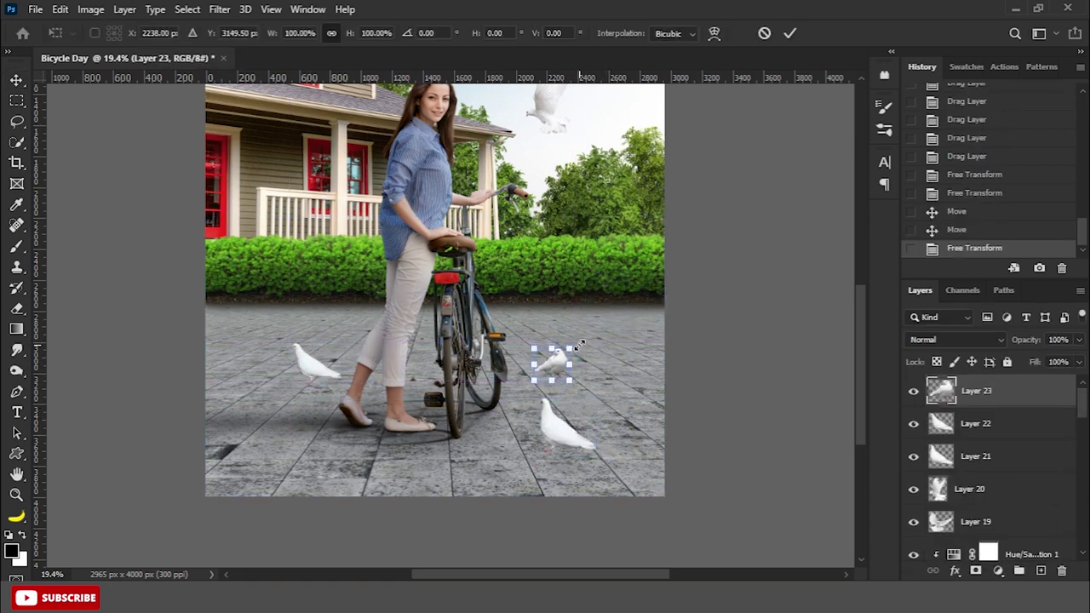
key("ctrl+0")
key("Return")
left_click_drag(531, 270, 378, 290)
- Flip the flying dove horizontally and nudge the bottom-right dove down slightly
left_click(515, 201)
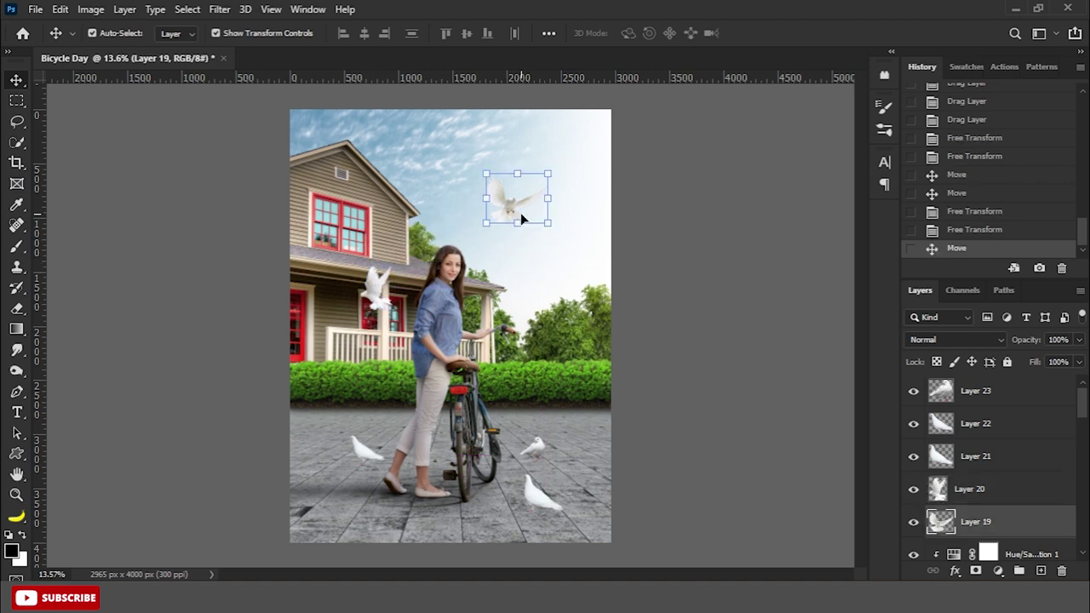
key("ctrl+t")
right_click(518, 215)
left_click(554, 493)
key("Return")
scroll(504, 503, "up", 3)
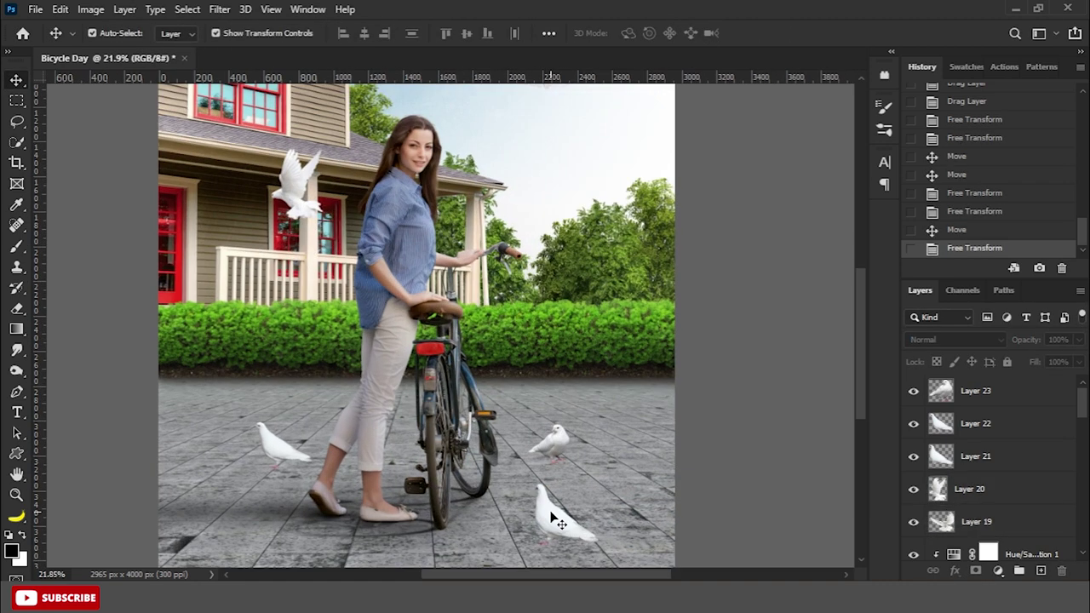
left_click(562, 515)
key("ctrl+t")
scroll(599, 484, "down", 2)
left_click_drag(567, 507, 568, 514)
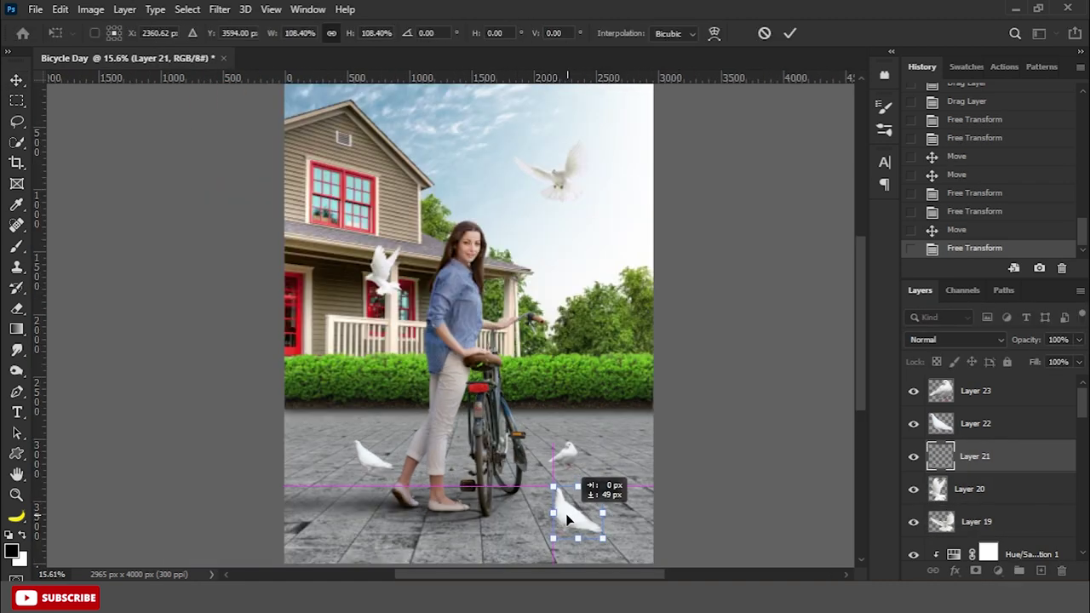
key("Return")
left_click_drag(224, 172, 400, 419)
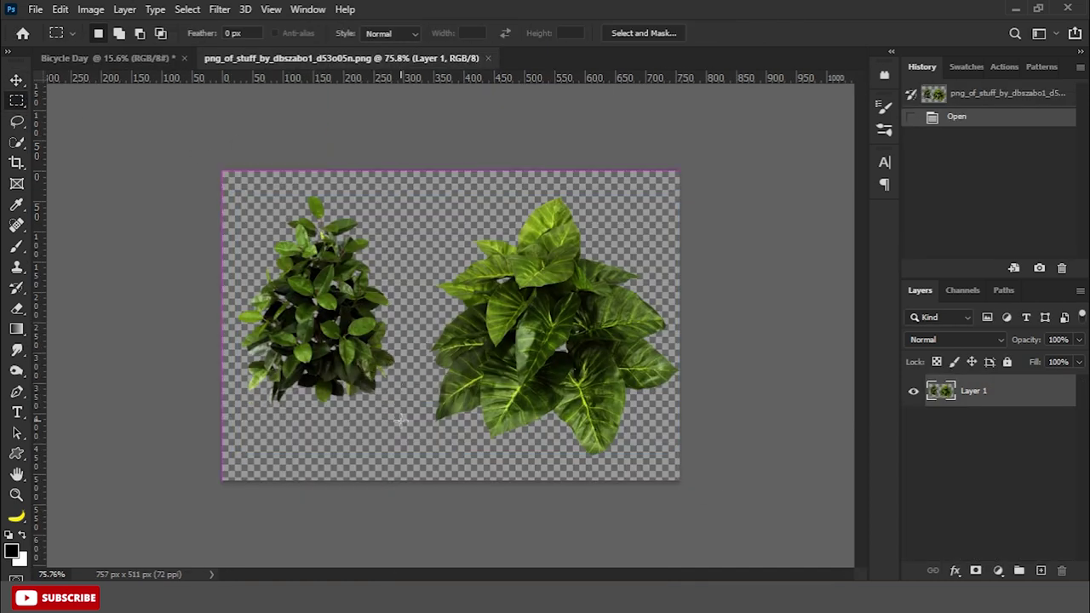
- Cut the left plant to its own layer, bring both plants into Bicycle Day, and close the plant file
right_click(349, 310)
left_click(450, 398)
key("v")
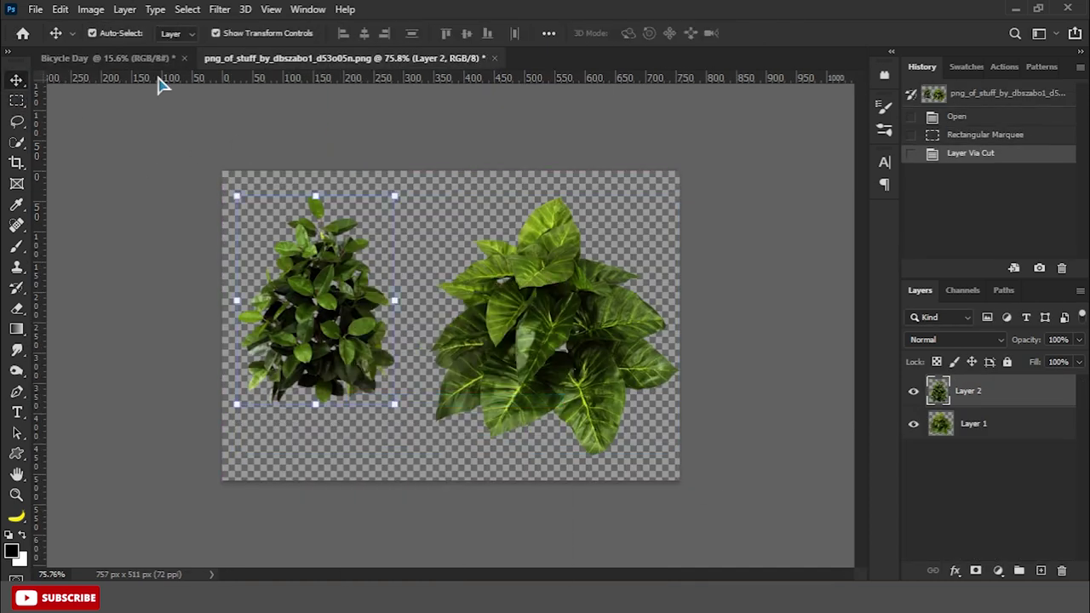
left_click_drag(305, 58, 202, 383)
left_click(748, 439)
left_click_drag(196, 511, 324, 324)
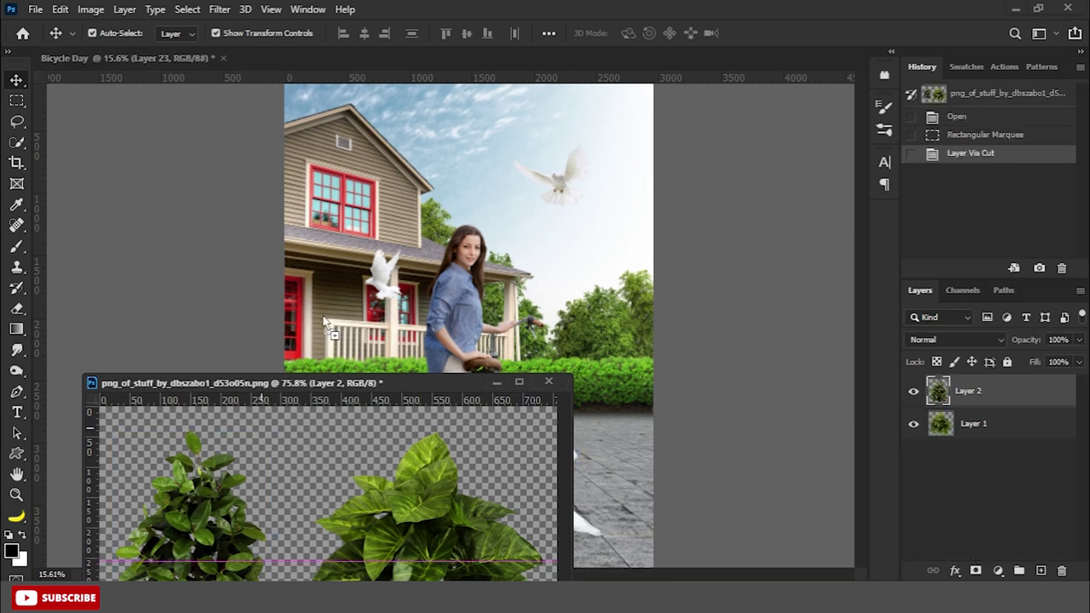
left_click(548, 382)
left_click(606, 231)
left_click_drag(430, 511, 583, 324)
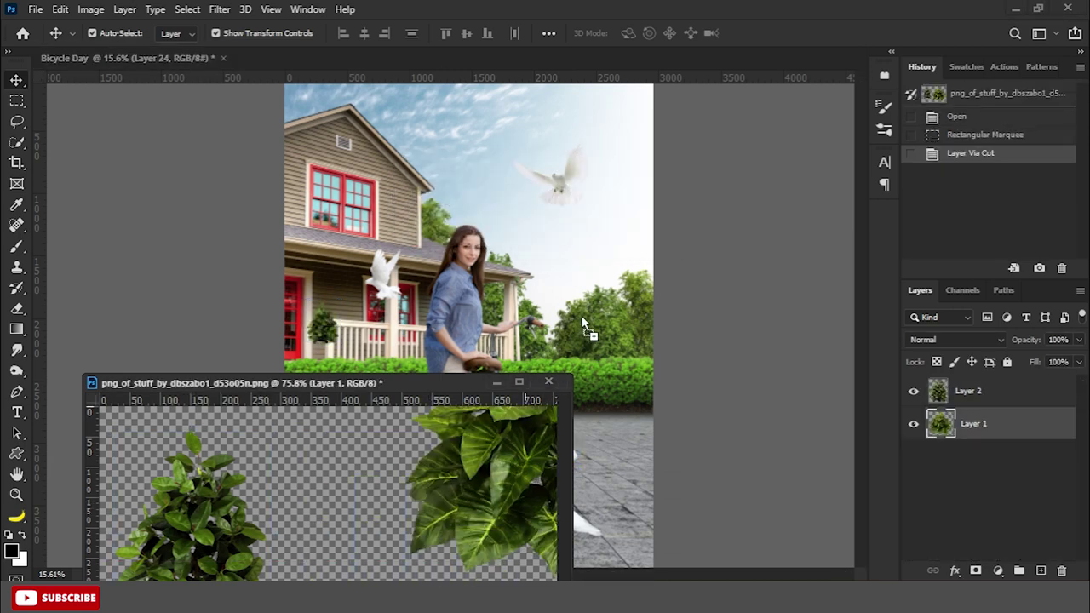
key("ctrl+w")
- Place the left plant in the bottom-left corner of the scene
left_click(412, 430)
key("ctrl+t")
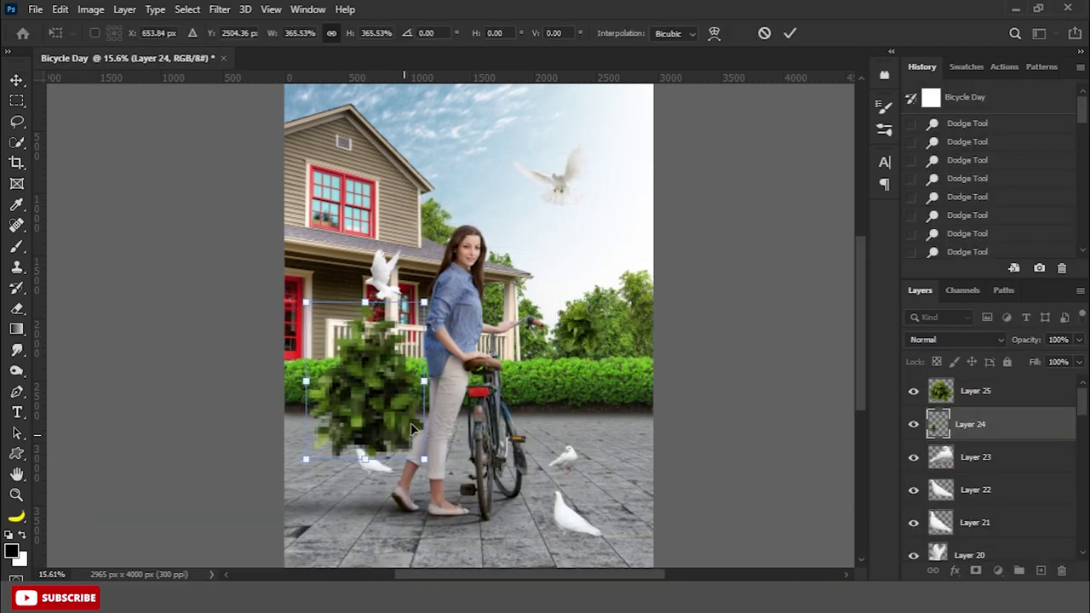
key("Return")
scroll(419, 316, "down", 2)
key("ctrl+t")
left_click_drag(398, 368, 341, 442)
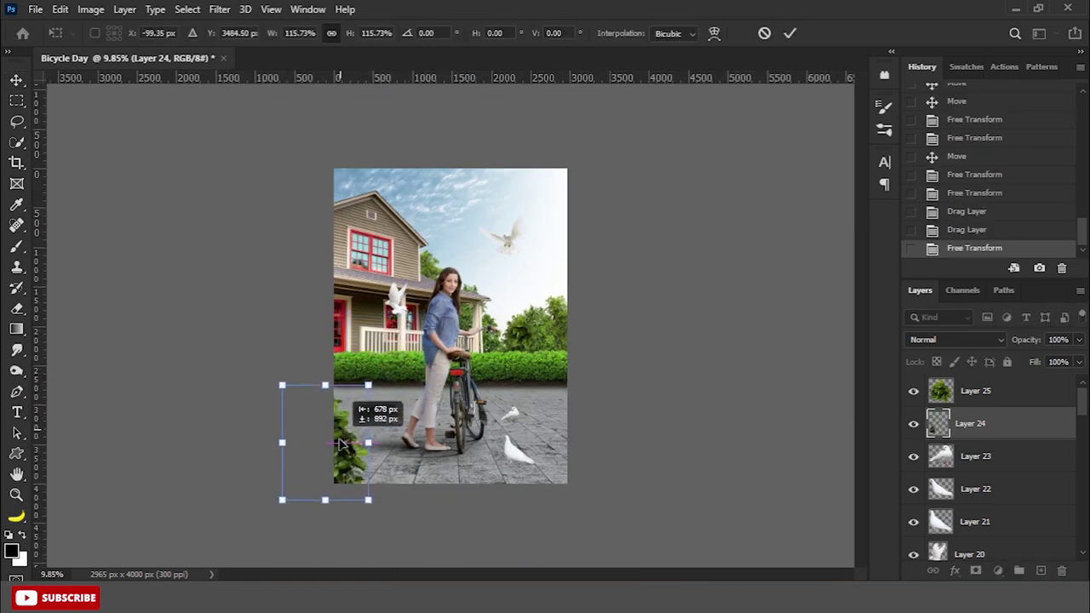
key("Return")
- Enlarge and position the right plant in the lower-right corner
left_click(975, 391)
key("ctrl+t")
left_click_drag(563, 315, 588, 445)
mouse_move(620, 401)
left_mouse_down()
mouse_move(672, 348)
mouse_move(608, 428)
left_mouse_up()
left_click_drag(662, 365, 673, 351)
mouse_move(624, 416)
left_mouse_down()
mouse_move(612, 411)
mouse_move(637, 428)
mouse_move(628, 427)
left_mouse_up()
key("Return")
key("ctrl+t")
key("Return")
key("Right")
- Reposition the dove beside the bicycle
scroll(479, 485, "up", 2)
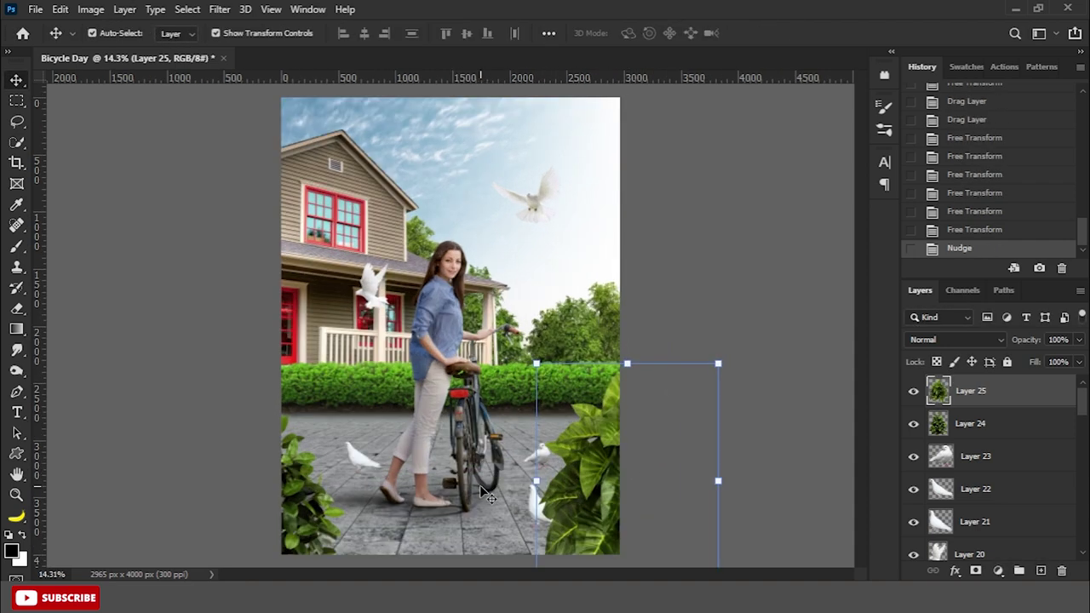
scroll(534, 512, "up", 2)
left_click_drag(534, 512, 492, 492)
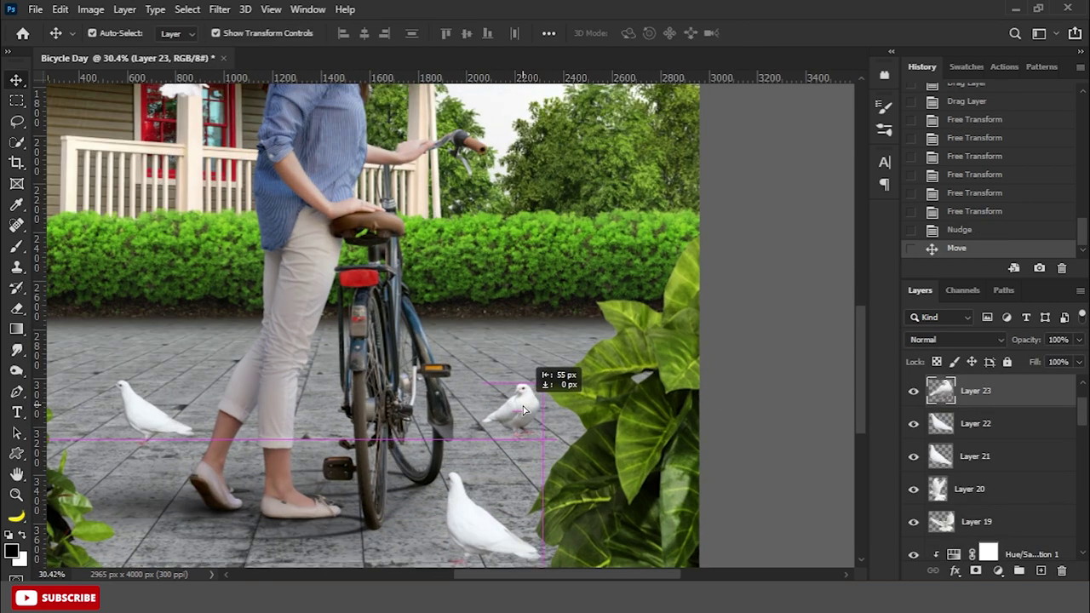
key("Up")
key("Up")
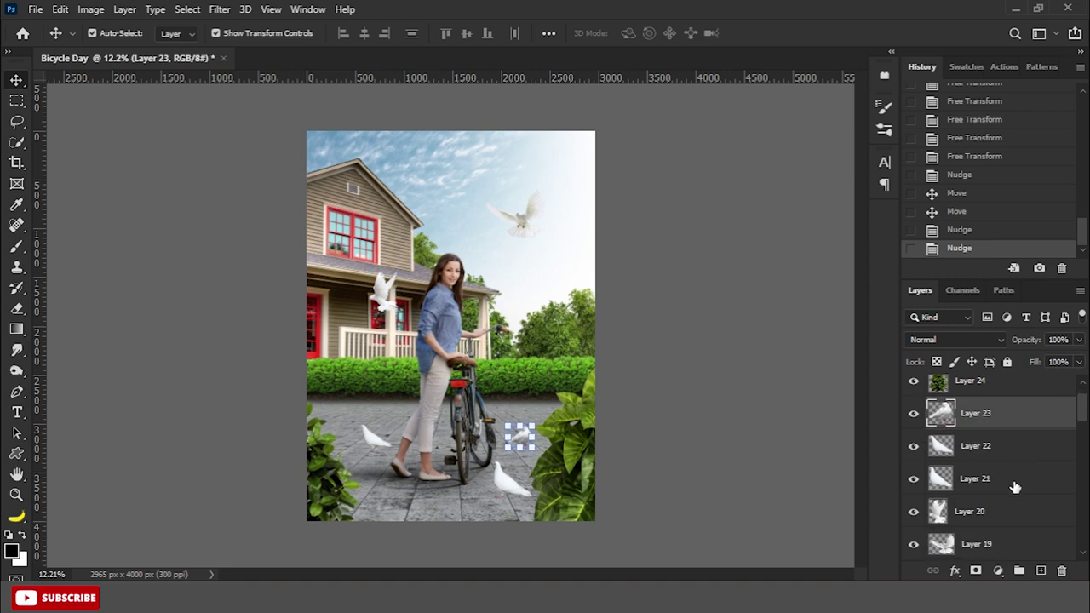
- Merge the dove layers and add a clipped Exposure adjustment at -0.64 with an inverted mask
scroll(1016, 514, "down", 1)
key("ctrl+e")
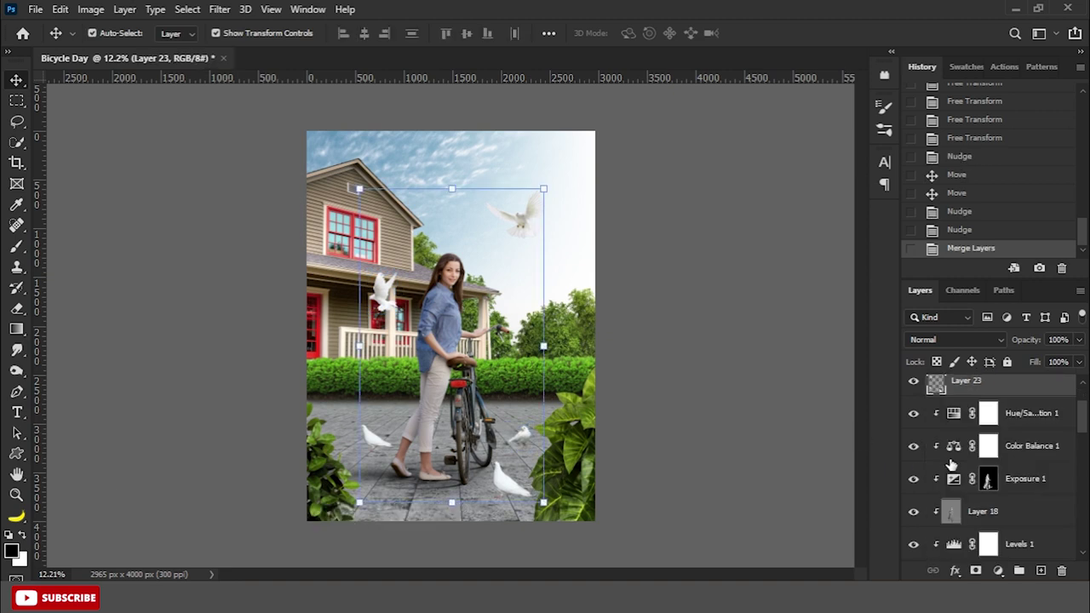
left_click(998, 571)
left_click(993, 379)
left_click(783, 393)
mouse_move(785, 215)
left_mouse_down()
mouse_move(773, 218)
mouse_move(780, 245)
left_mouse_up()
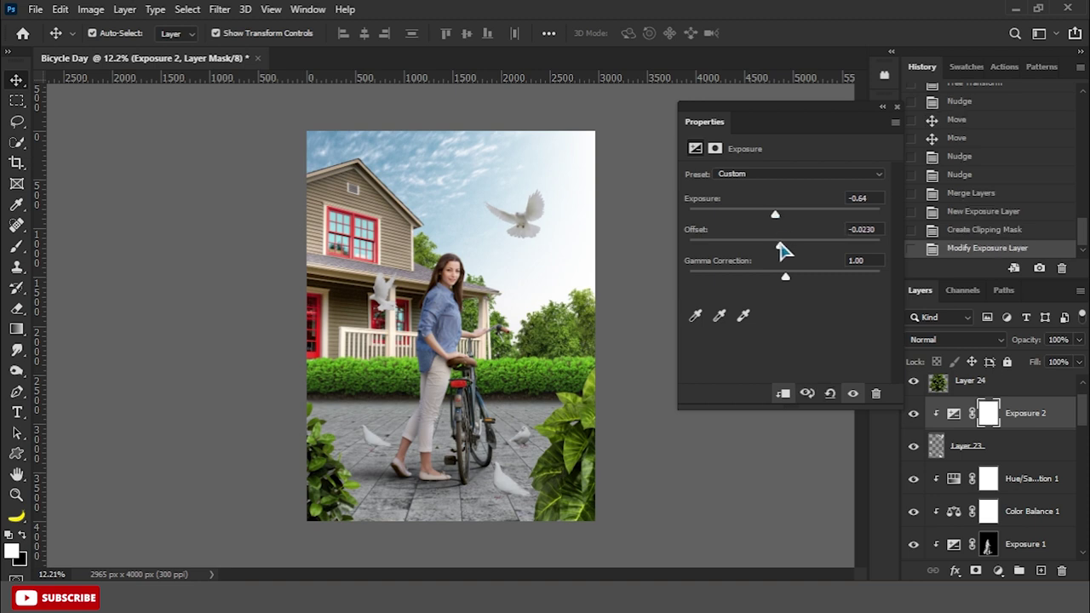
left_click(896, 106)
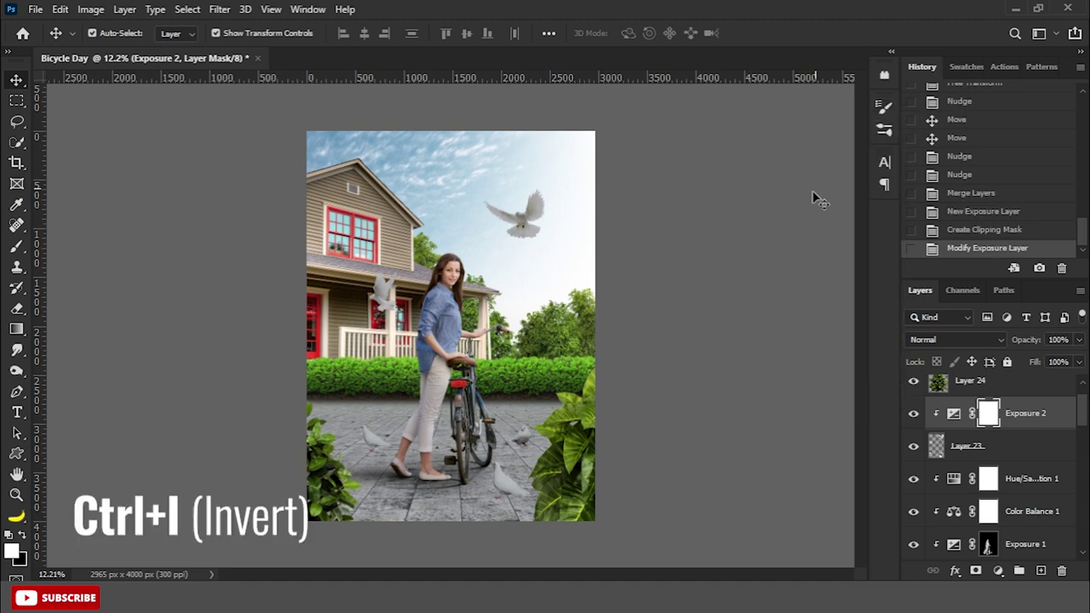
key("ctrl+i")
- Brush the Exposure mask to darken the flying dove's underside
left_click(17, 246)
left_click(72, 246)
scroll(523, 207, "up", 2)
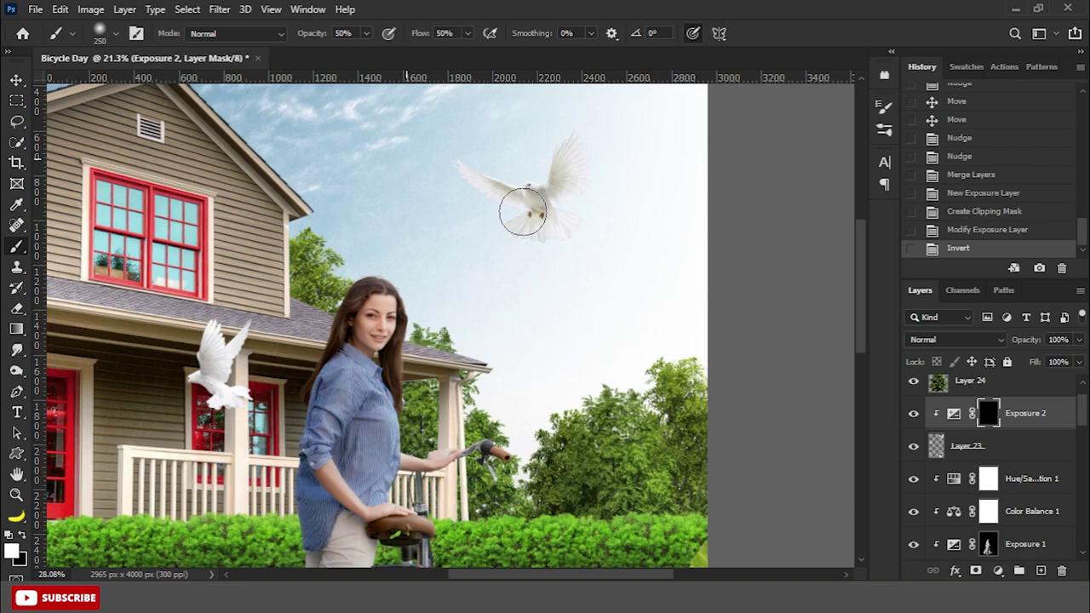
scroll(536, 182, "up", 4)
mouse_move(536, 182)
left_mouse_down()
mouse_move(583, 238)
mouse_move(642, 248)
mouse_move(613, 315)
mouse_move(484, 122)
left_mouse_up()
scroll(566, 204, "down", 3)
scroll(615, 248, "down", 10)
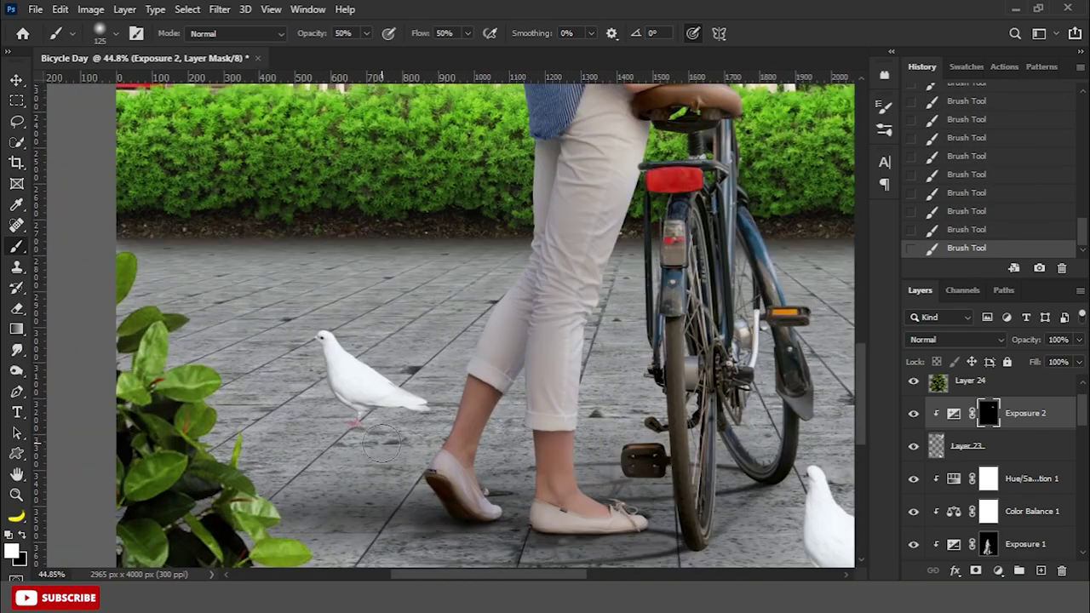
scroll(341, 366, "up", 2)
scroll(458, 374, "up", 2)
scroll(458, 375, "right", 5)
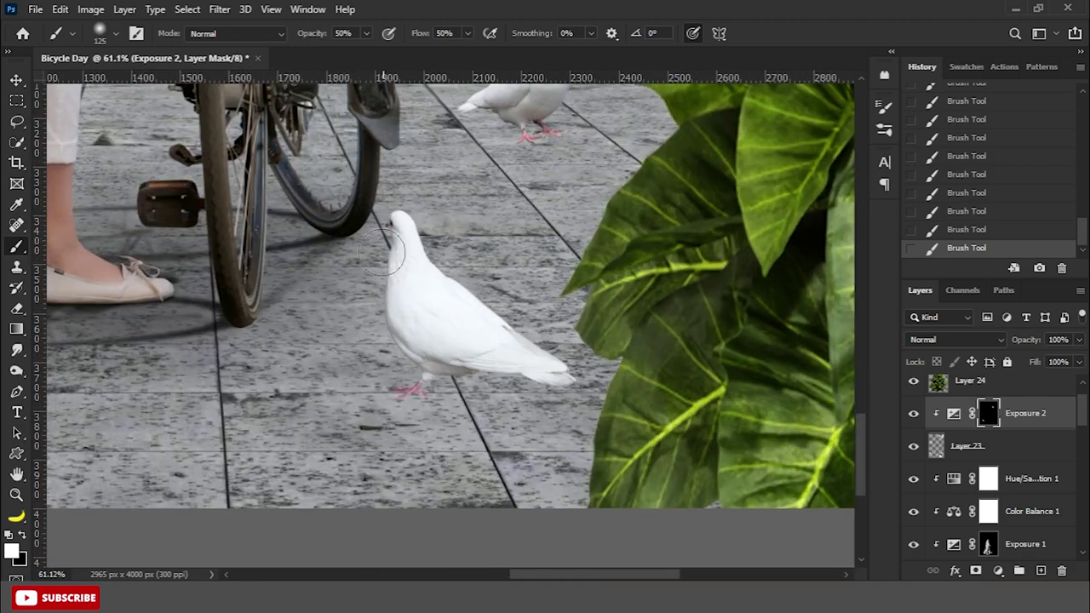
scroll(409, 336, "up", 3)
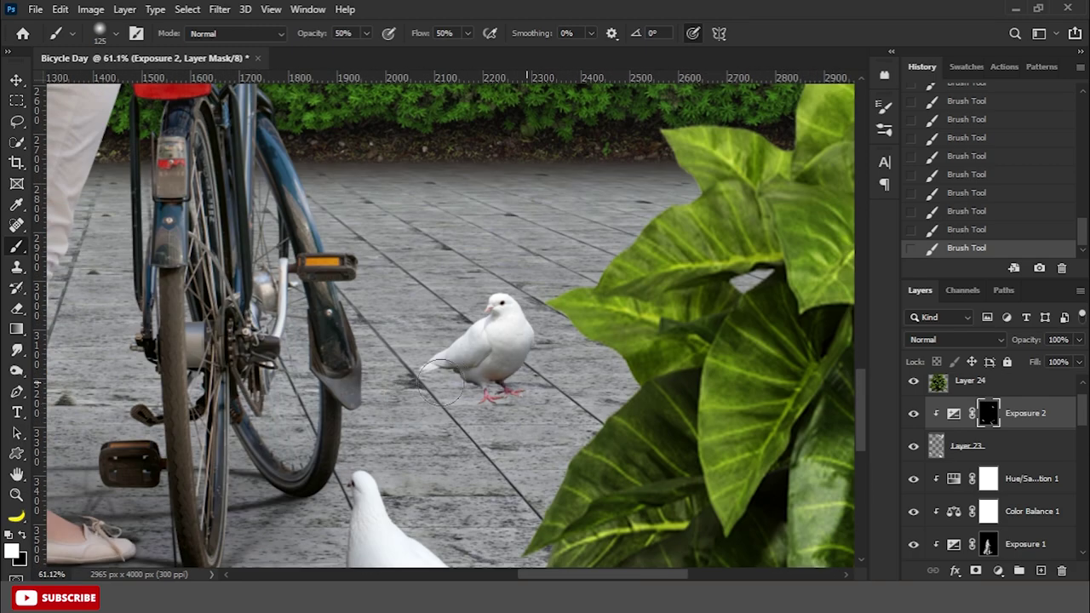
key("ctrl+0")
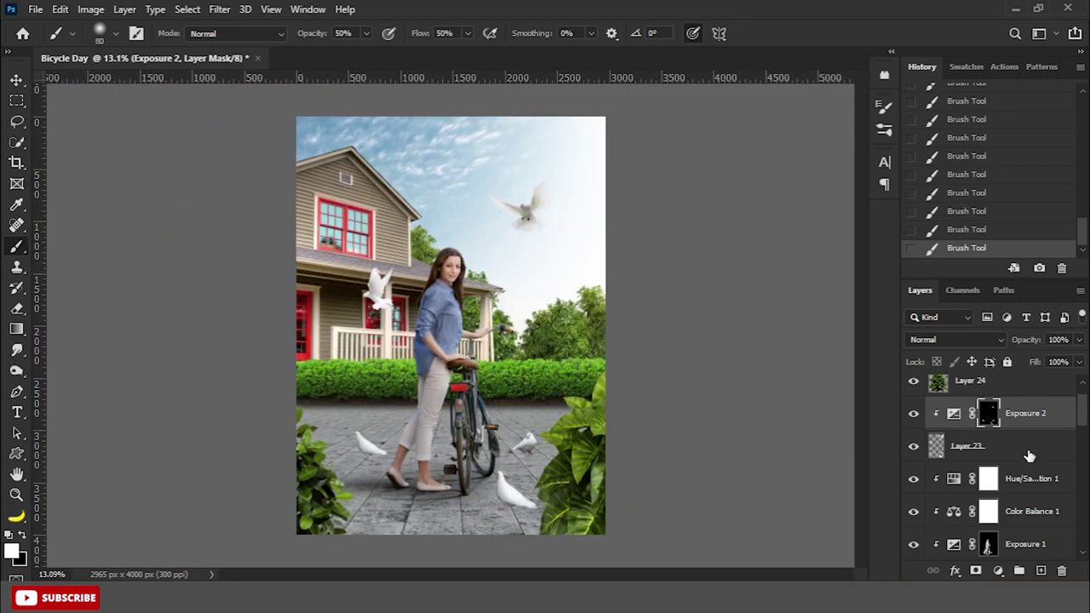
scroll(1028, 473, "down", 5)
scroll(1028, 474, "down", 3)
- Add a new layer above the pavement and paint a 30% flow shadow under a dove's feet
left_click(1004, 511)
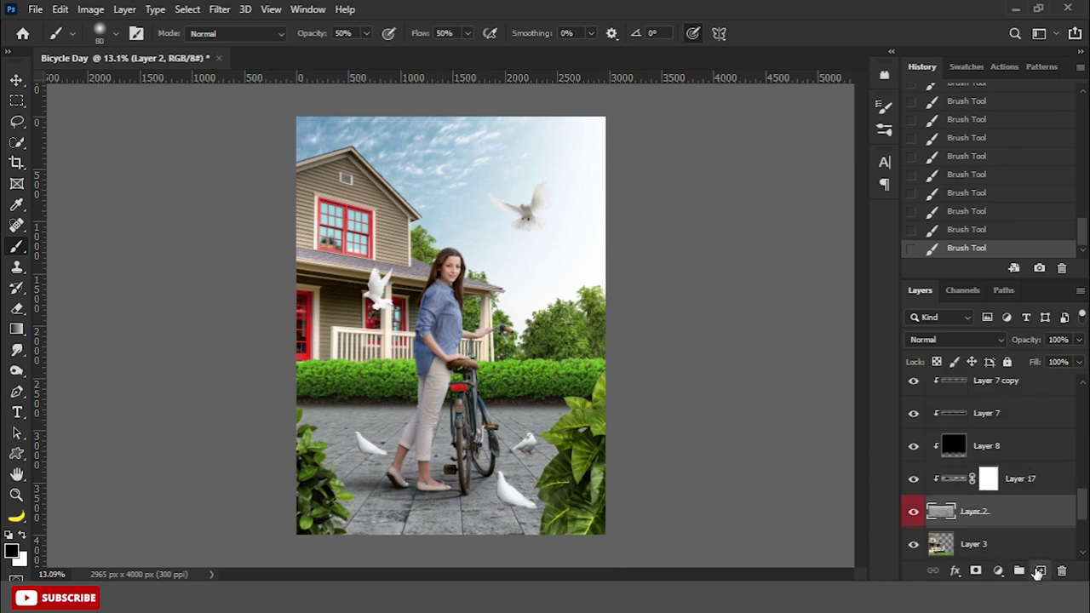
left_click(1041, 570)
double_click(443, 33)
type("30")
left_click(518, 509)
scroll(518, 509, "up", 10)
mouse_move(511, 400)
left_mouse_down()
mouse_move(494, 392)
mouse_move(571, 396)
mouse_move(473, 389)
mouse_move(597, 377)
left_mouse_up()
- Switch the brush to 50 and paint more contact shading under the doves' feet
scroll(494, 392, "up", 3)
type("50")
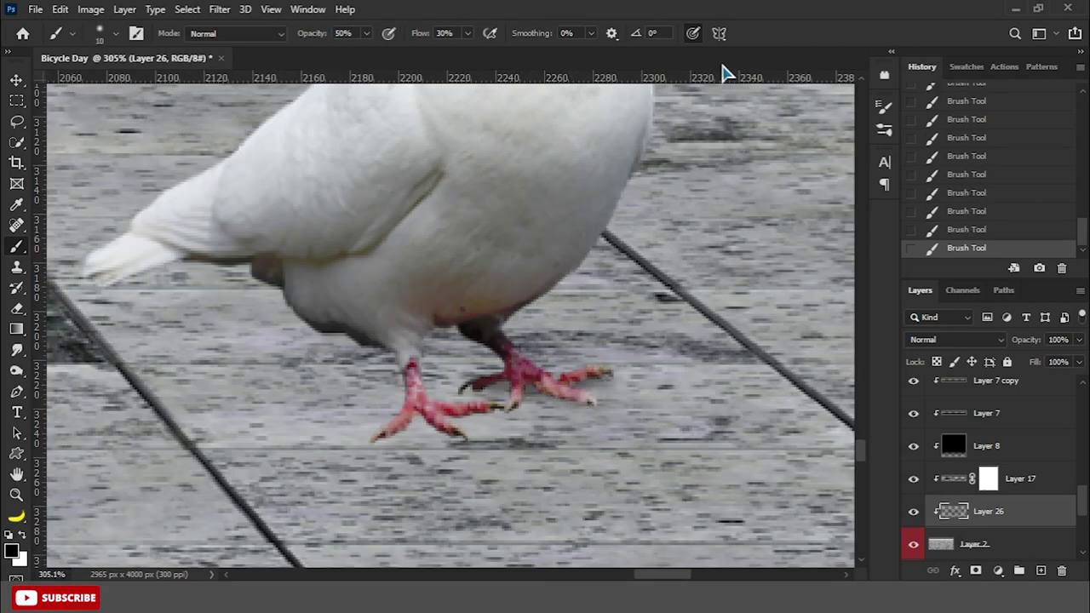
scroll(496, 404, "up", 2)
mouse_move(442, 393)
left_mouse_down()
mouse_move(384, 430)
mouse_move(328, 438)
left_mouse_up()
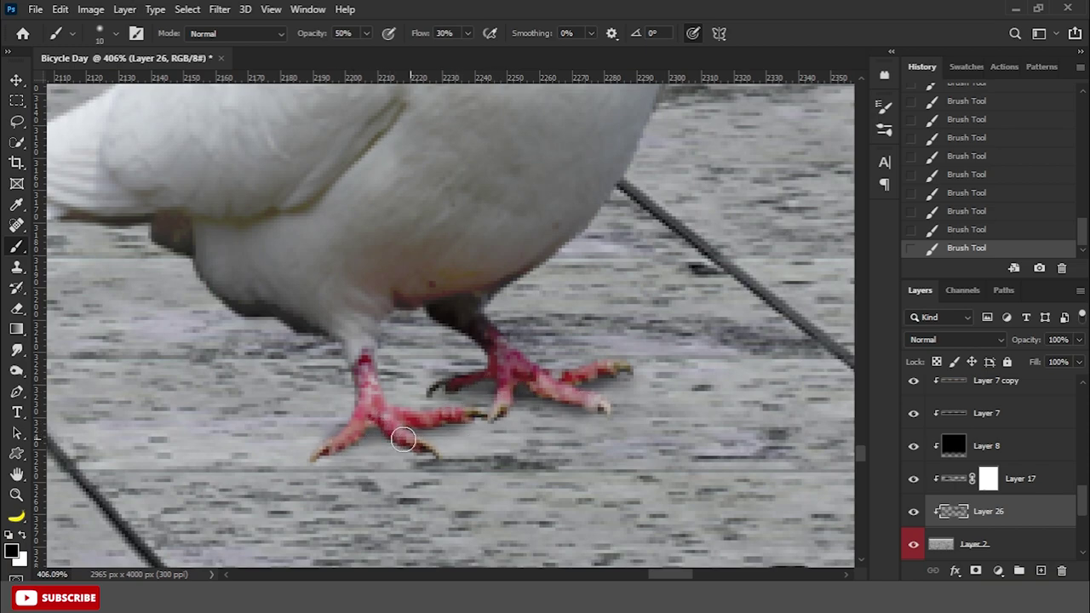
scroll(389, 430, "down", 4)
scroll(246, 317, "up", 3)
left_click_drag(247, 317, 206, 329)
left_click_drag(254, 289, 181, 286)
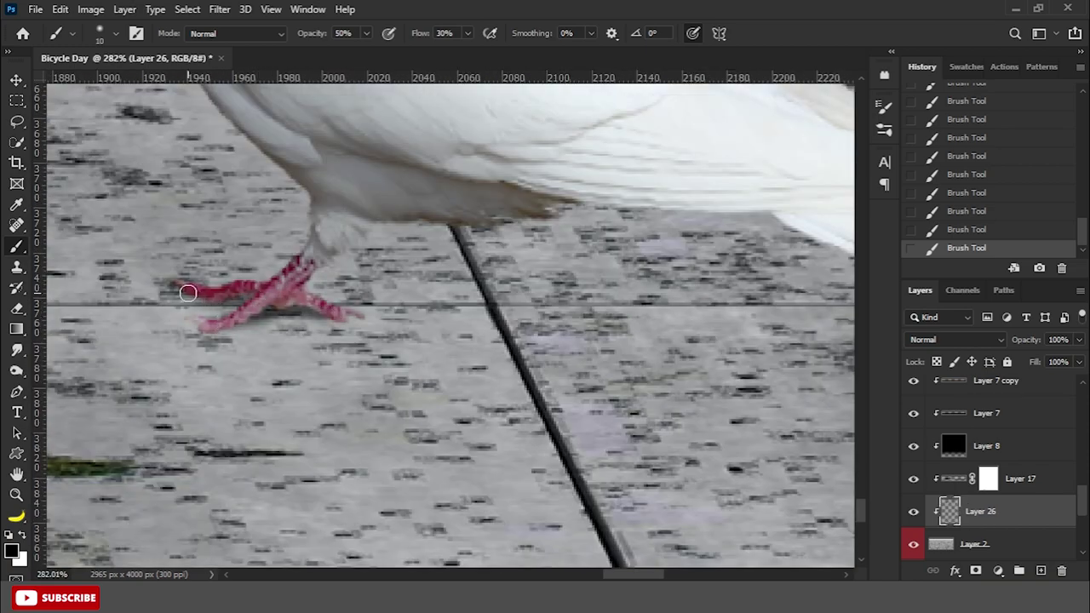
scroll(238, 318, "down", 5)
scroll(579, 270, "up", 3)
scroll(579, 270, "up", 4)
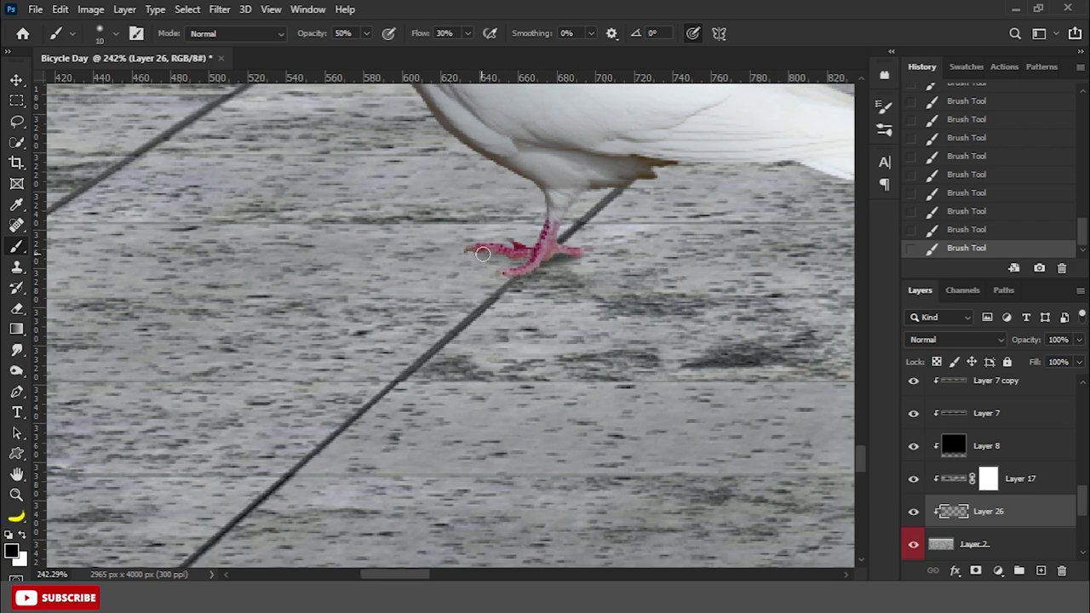
scroll(498, 252, "down", 5)
scroll(498, 252, "down", 3)
scroll(499, 252, "down", 3)
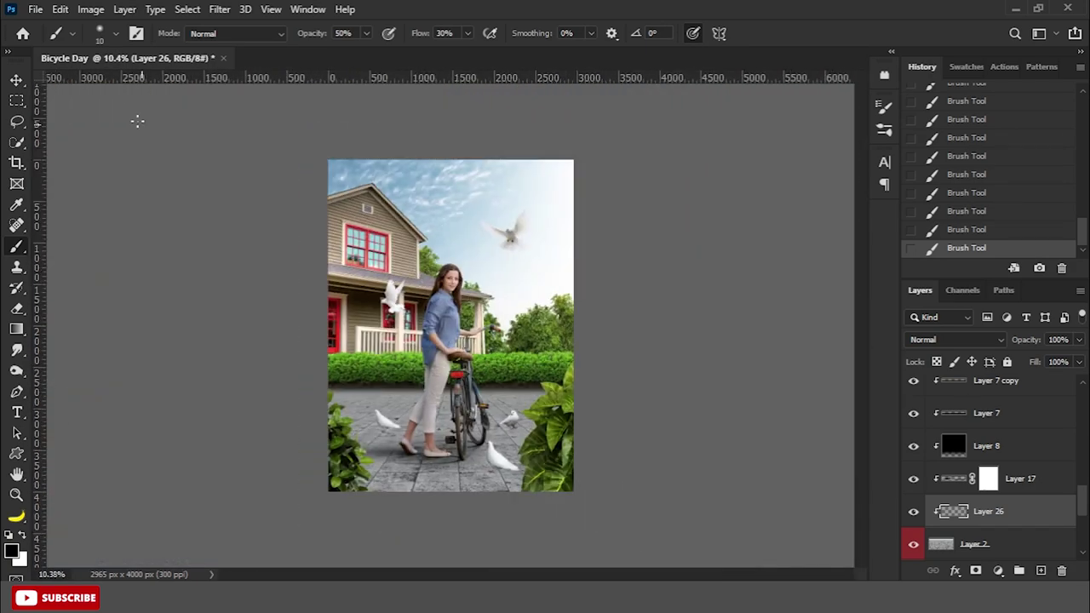
- Switch back to the brush for painting the Exposure 2 mask on the porch dove
key("v")
scroll(396, 266, "up", 3)
scroll(958, 421, "up", 2)
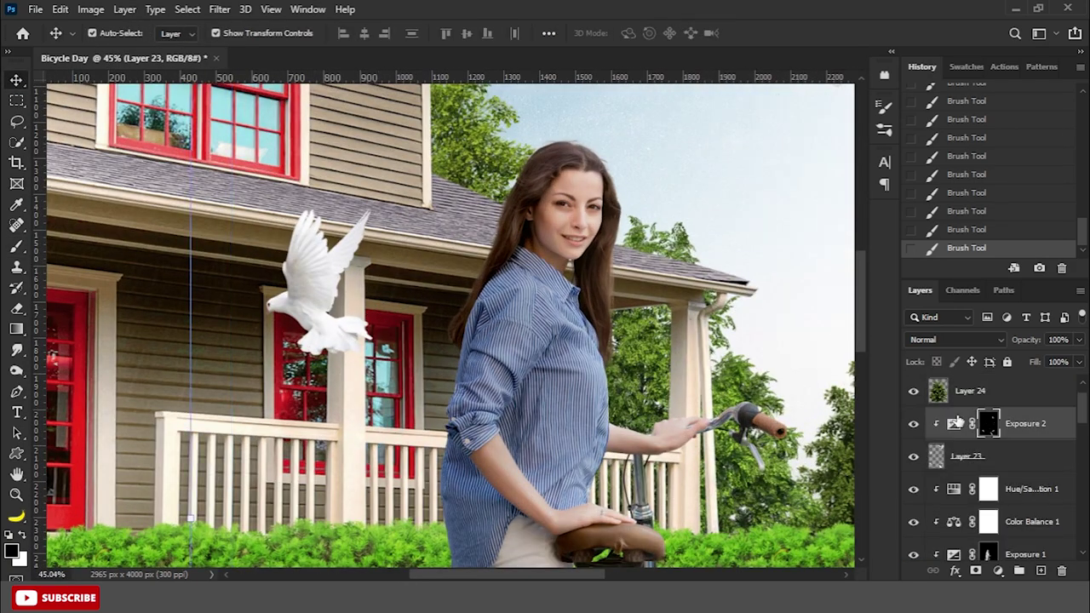
left_click(16, 247)
scroll(220, 322, "up", 2)
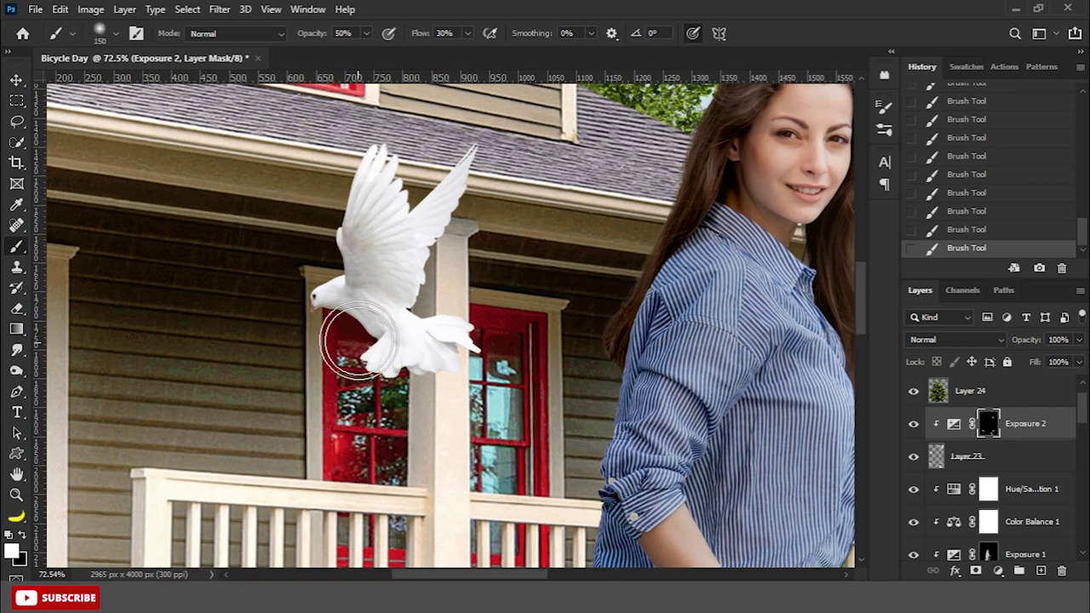
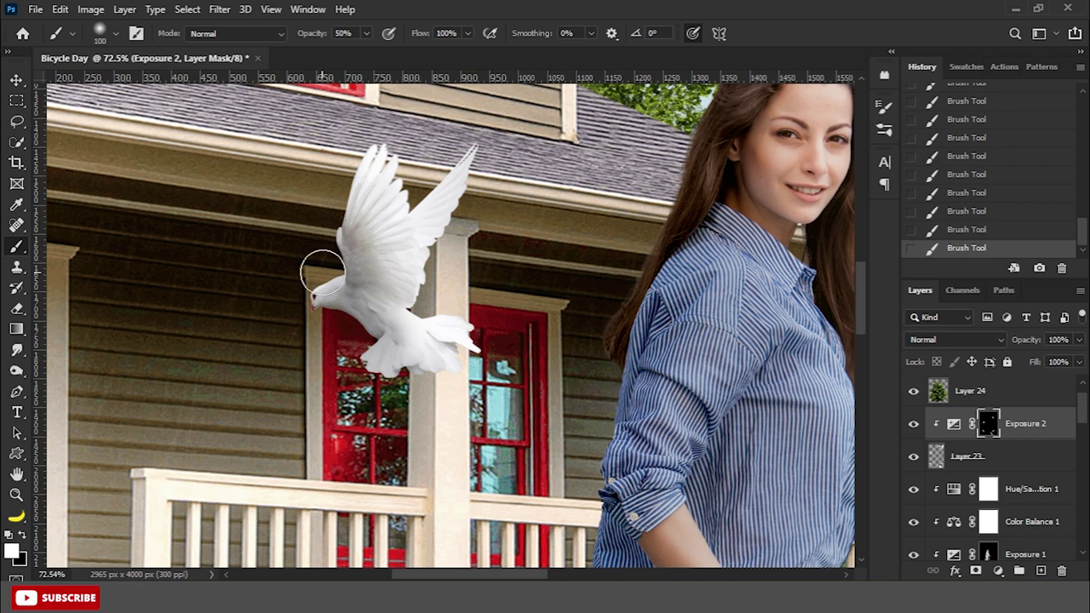
- Add a Color Balance adjustment above Layer 23, set to the Highlights range
scroll(305, 318, "down", 5)
key("v")
left_click(267, 281)
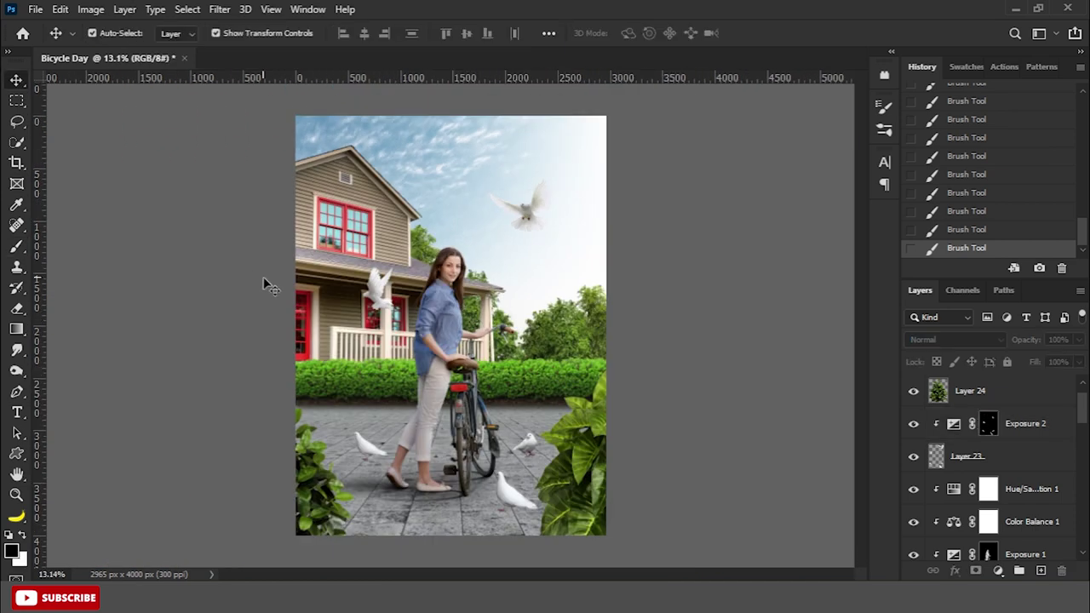
left_click(967, 456)
left_click(998, 569)
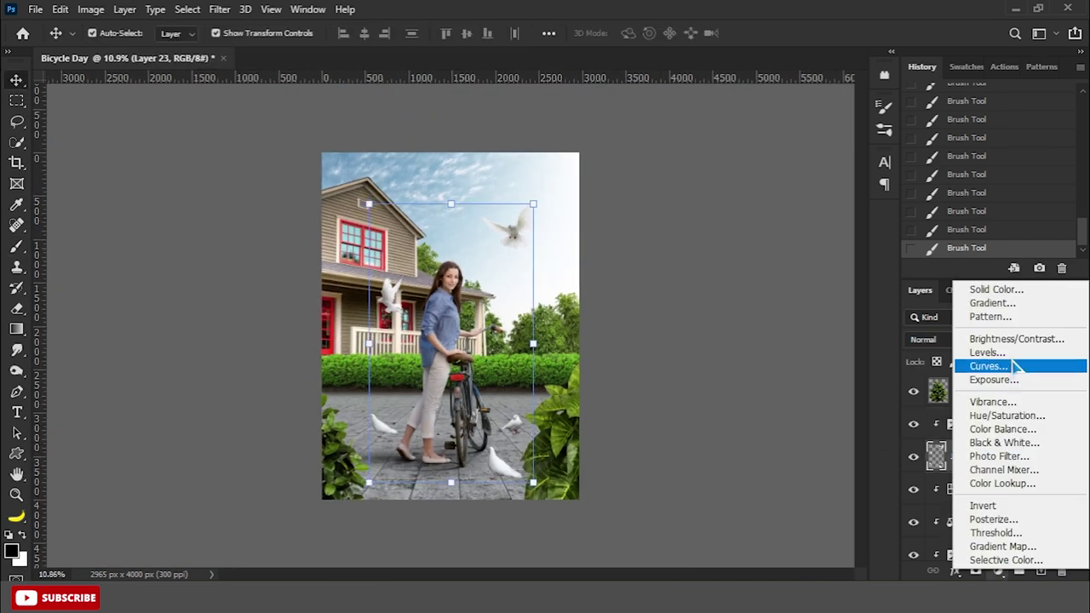
left_click(1009, 430)
left_click(790, 176)
left_click(790, 176)
left_click(779, 179)
left_click(771, 220)
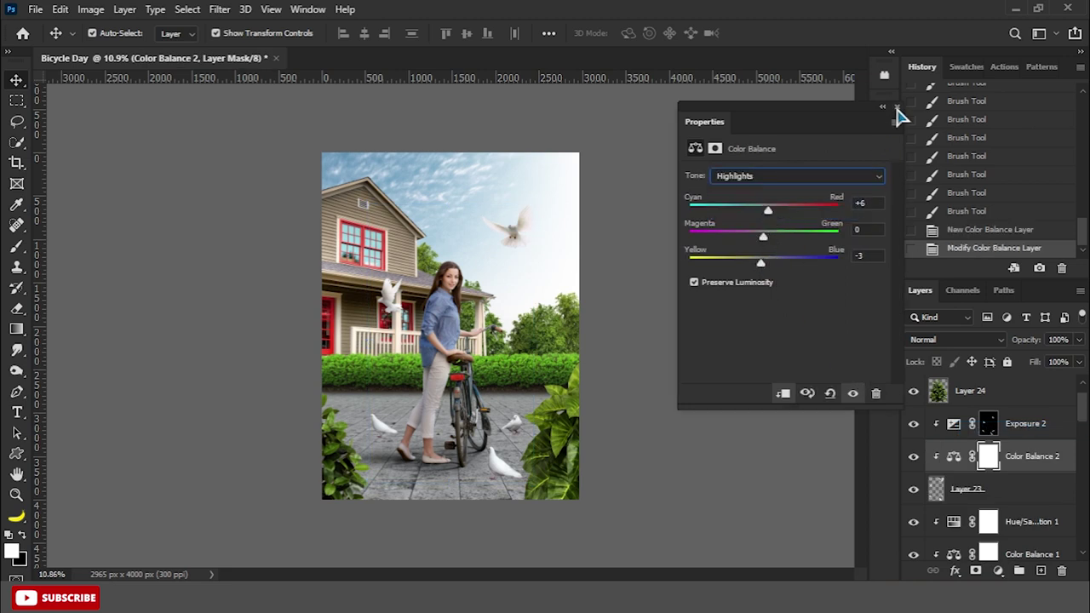
- Brush a darker shadow under the woman's left shoe on Layer 14's mask
left_click(895, 108)
scroll(635, 396, "up", 1)
scroll(1027, 528, "down", 5)
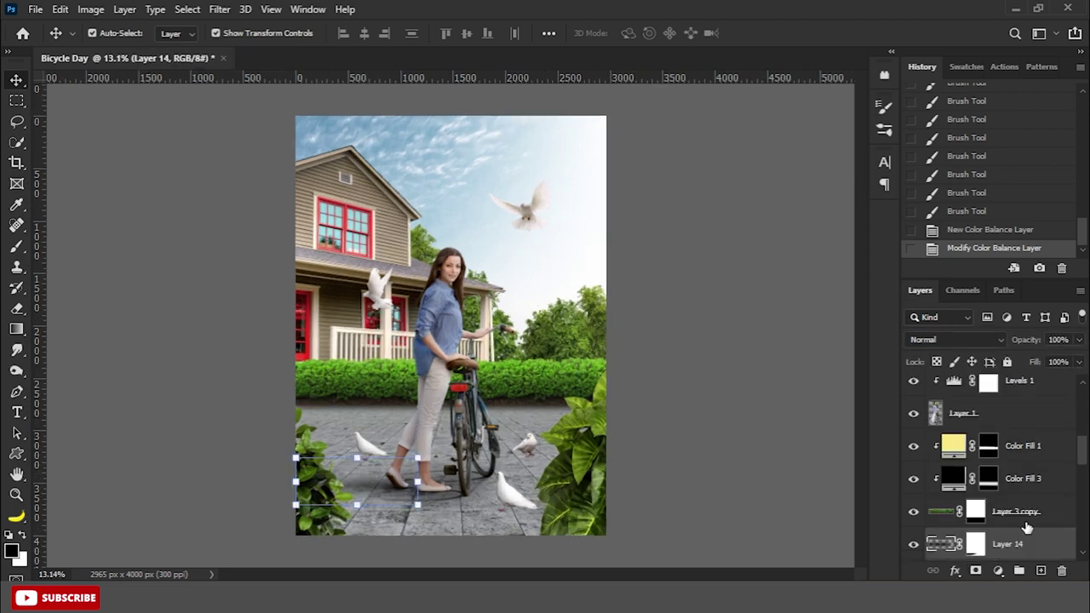
left_click(17, 247)
scroll(496, 378, "up", 3)
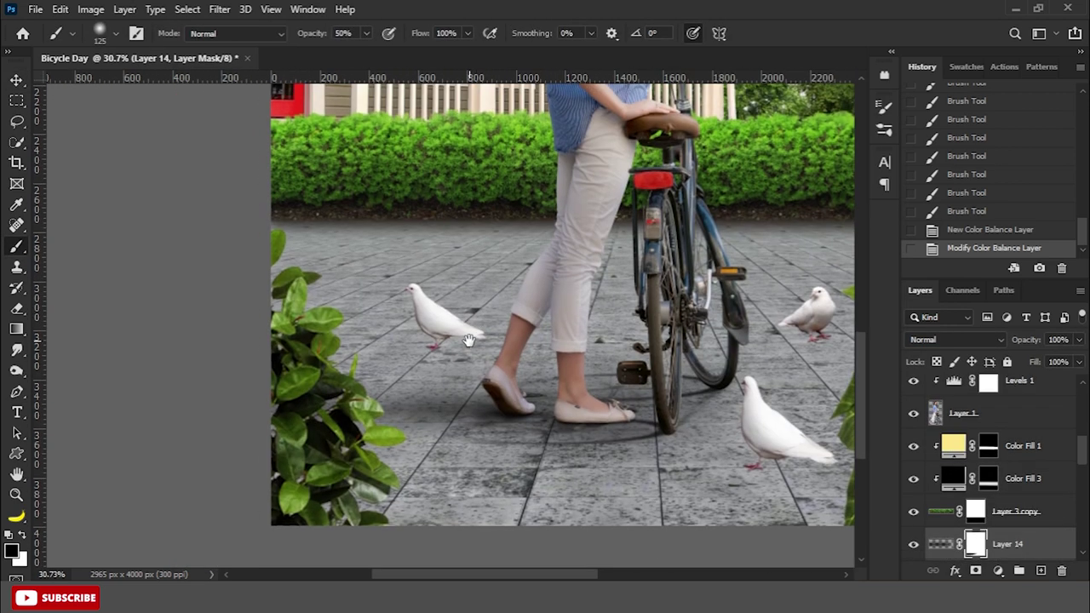
left_click_drag(502, 393, 515, 400)
left_click_drag(516, 398, 528, 391)
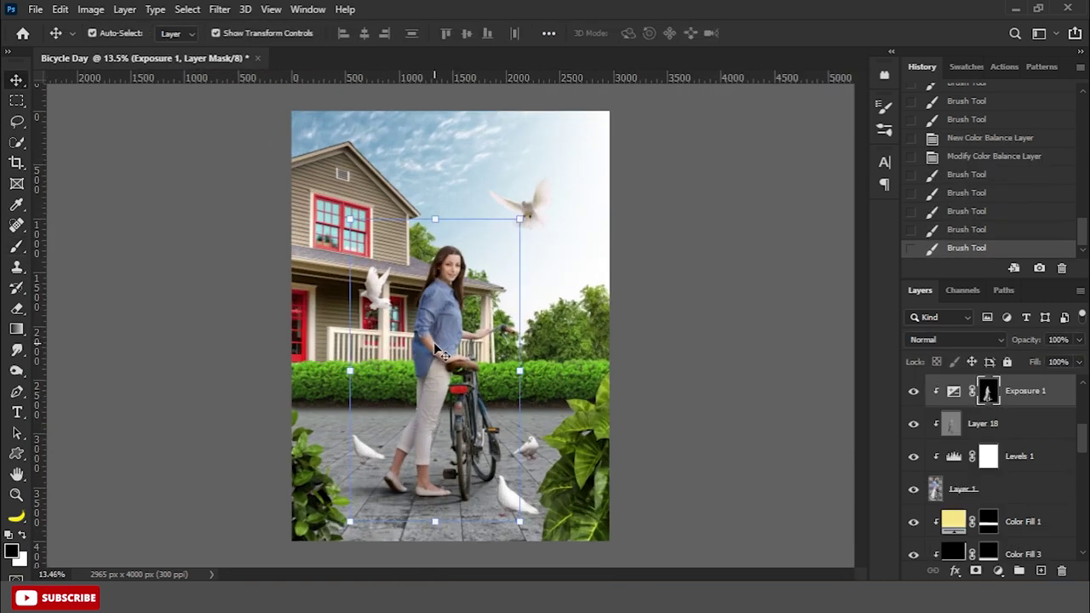
- Add a Black & White check layer above Layer 25 to judge brightness
scroll(1083, 451, "up", 2)
left_click(1026, 387)
left_click(998, 571)
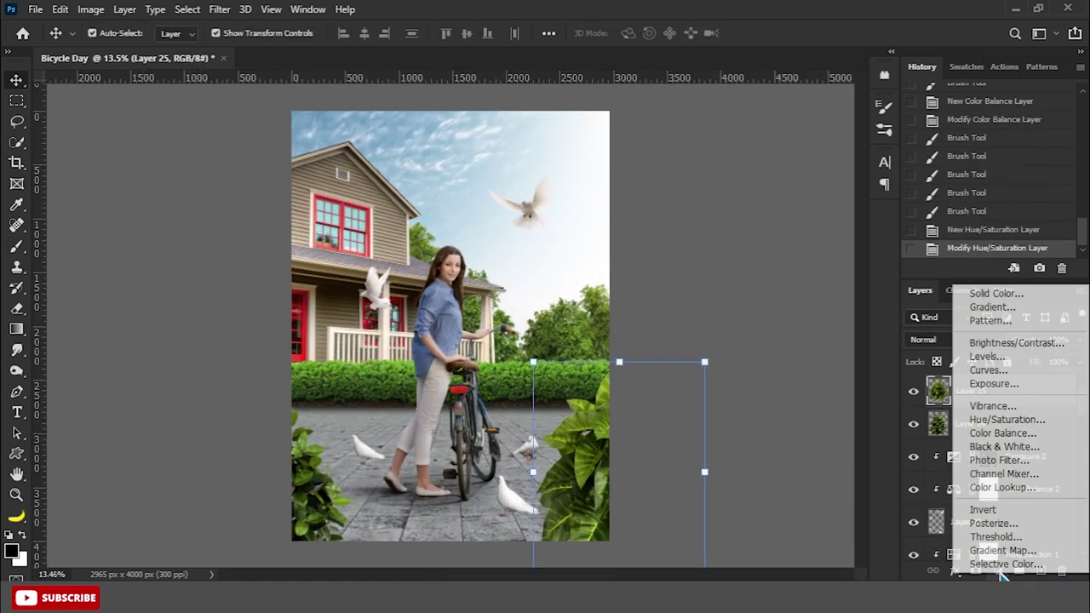
left_click(998, 446)
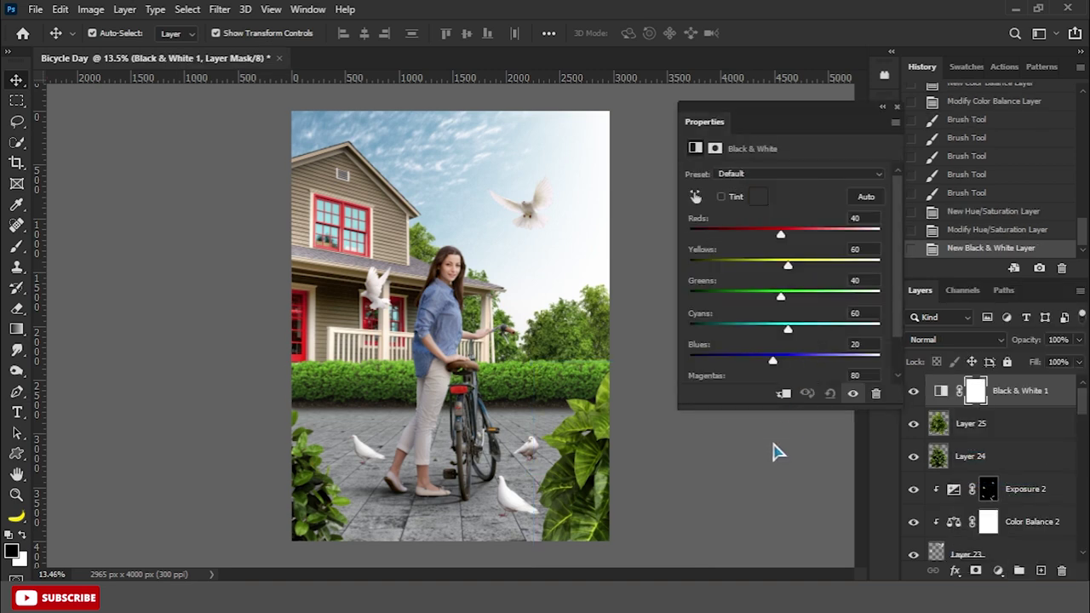
- Add a black Solid Color fill on Layer 1 in Soft Light, with its mask inverted
scroll(1022, 502, "down", 4)
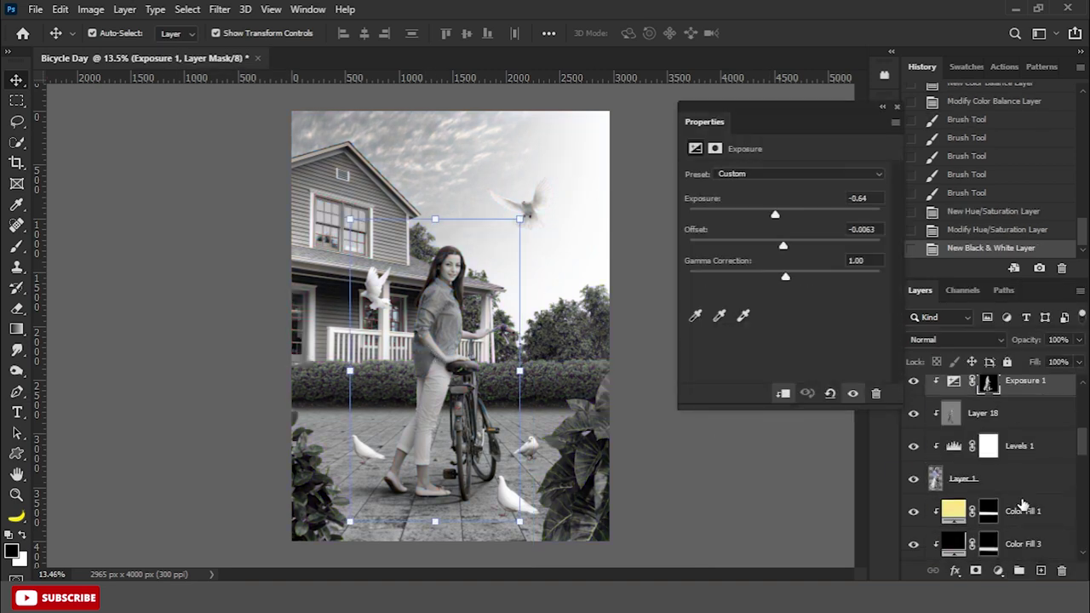
left_click(1018, 481)
left_click(999, 571)
left_click(992, 289)
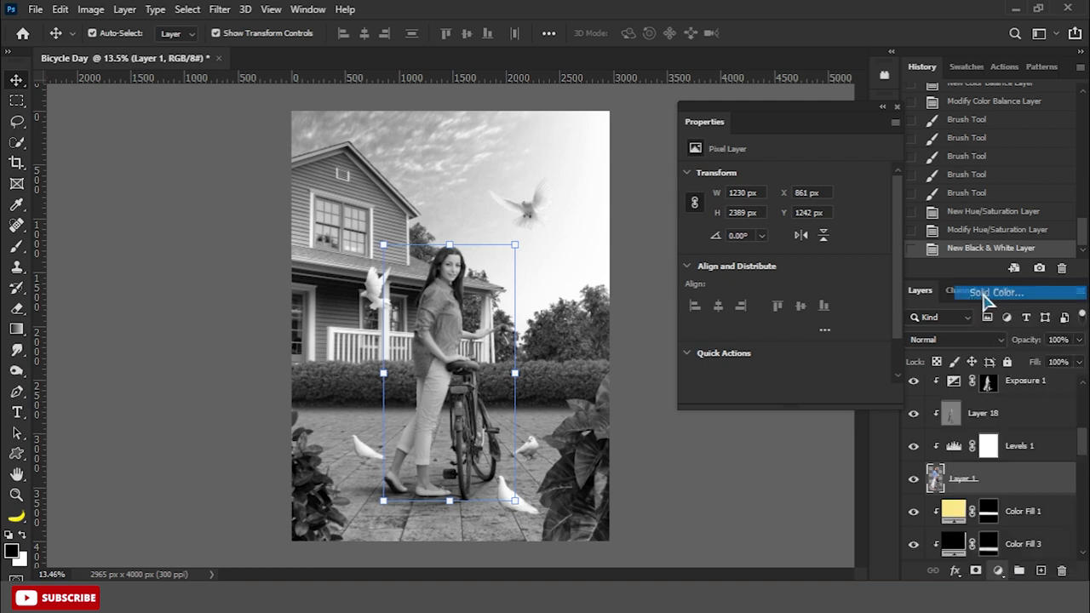
key("Return")
left_click(897, 108)
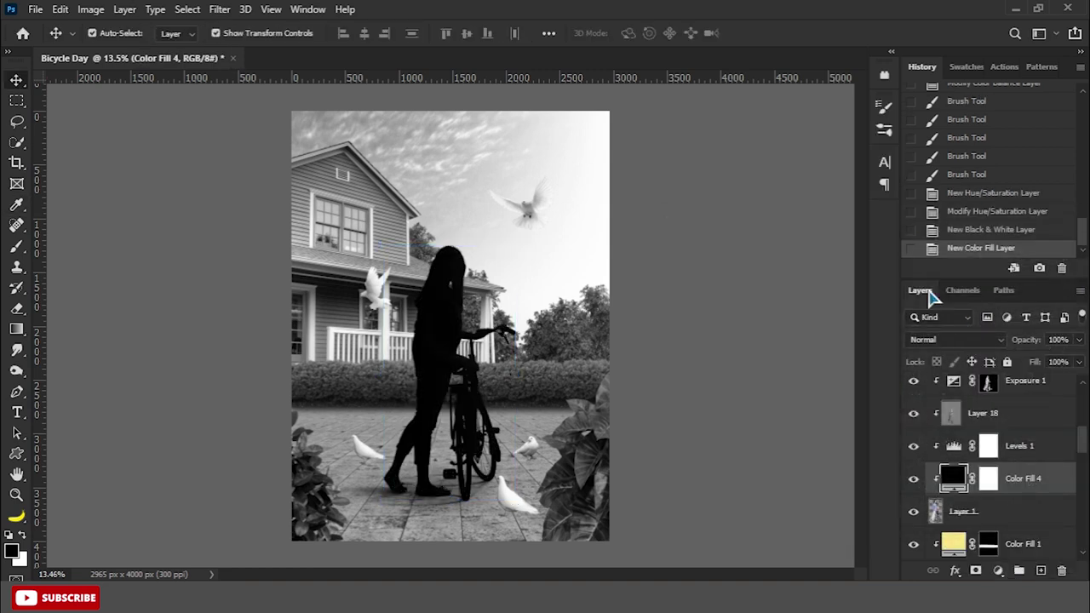
left_click(954, 339)
left_click(925, 384)
key("ctrl+i")
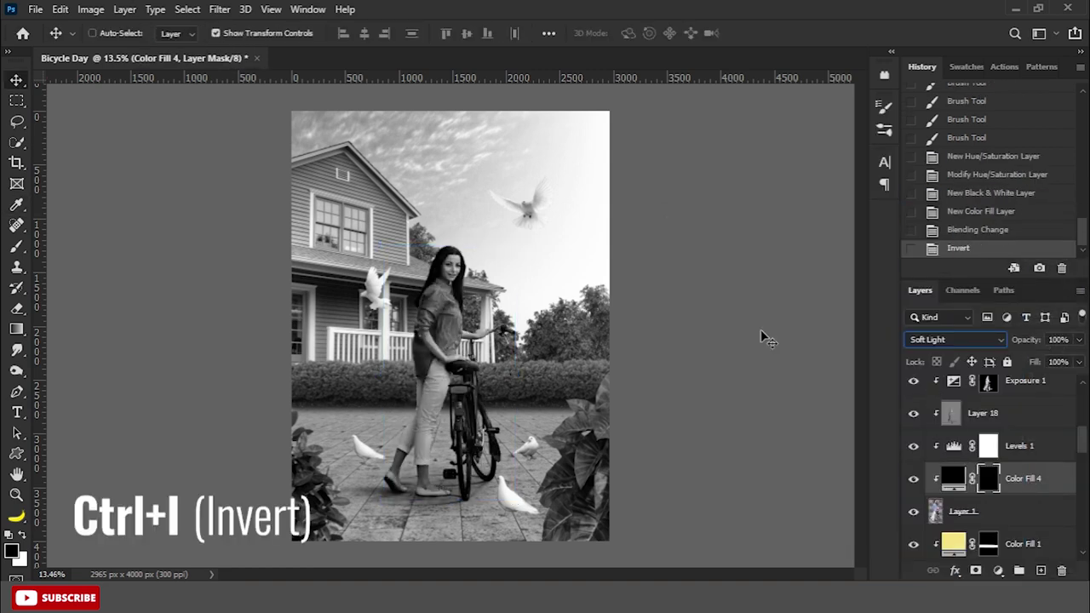
- Brush the fill's mask to darken the woman's edges along her hair
left_click(16, 246)
left_click(94, 244)
scroll(387, 315, "up", 3)
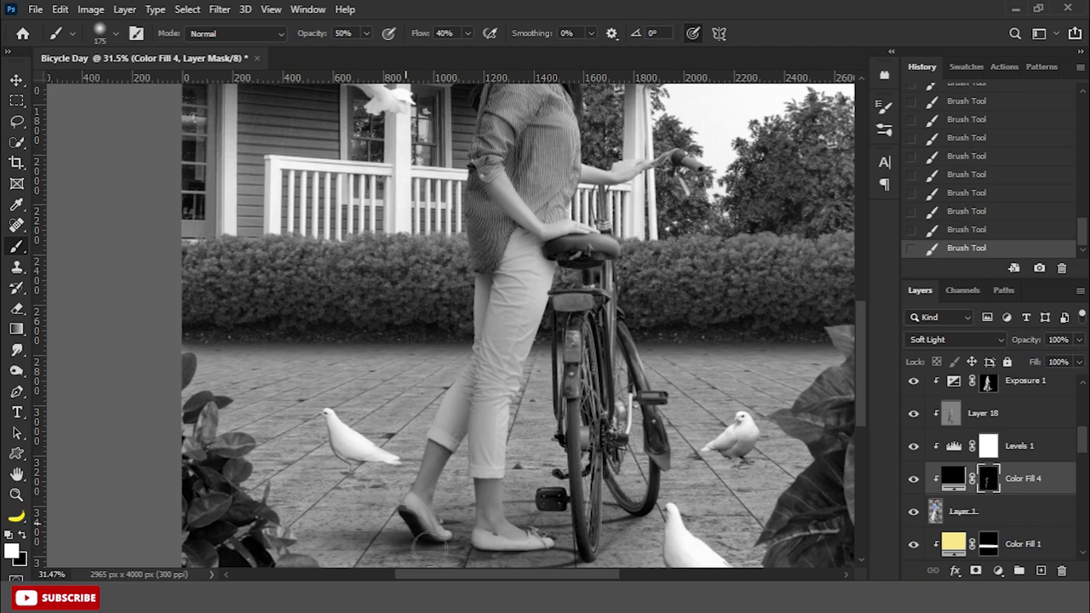
scroll(429, 305, "up", 3)
left_click_drag(490, 289, 429, 233)
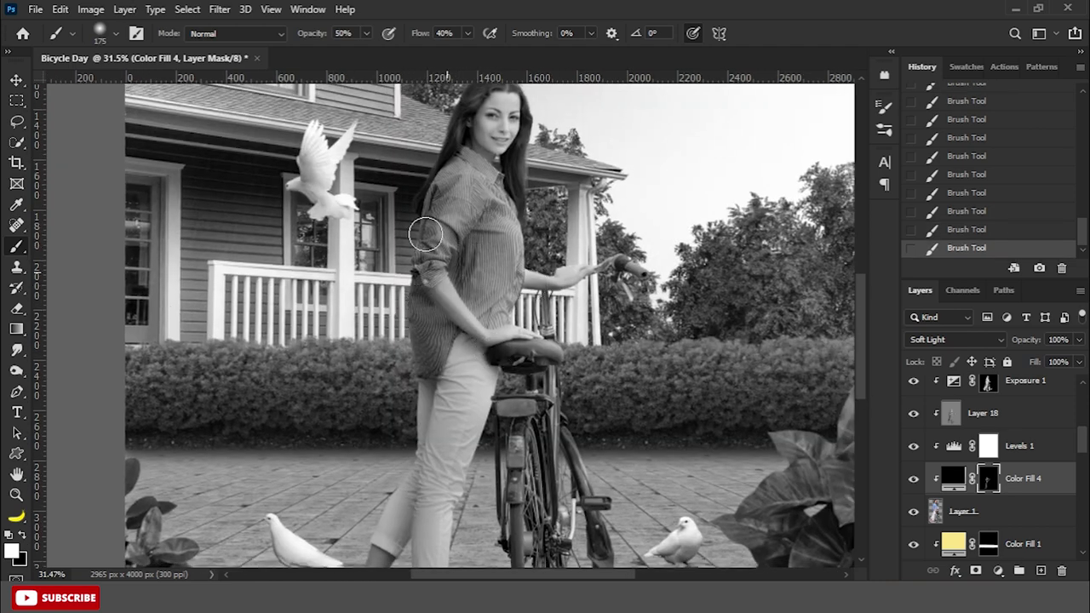
scroll(471, 256, "up", 3)
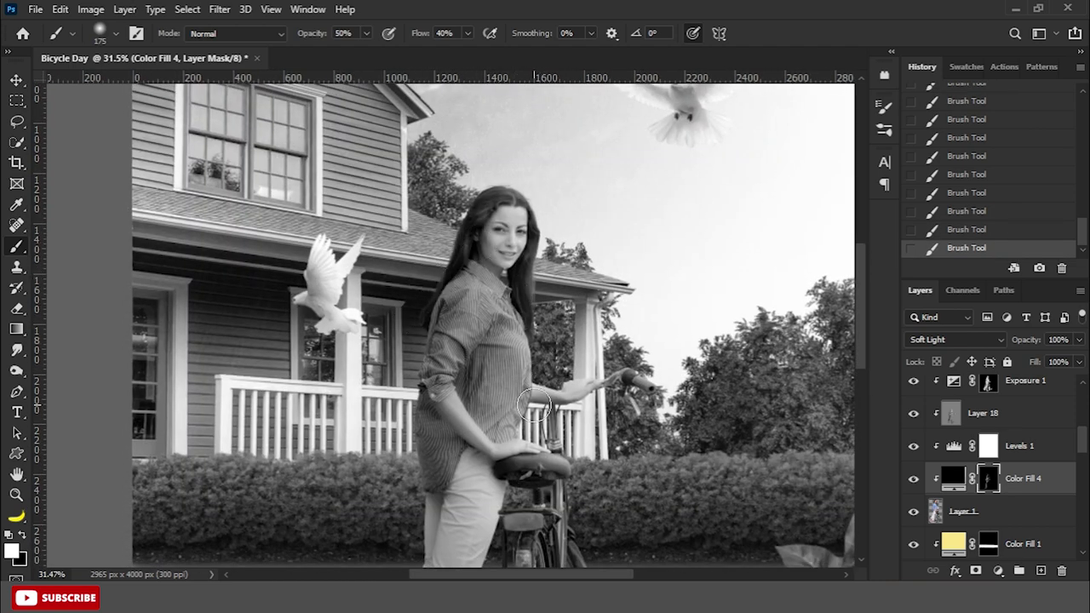
scroll(536, 407, "down", 2)
scroll(462, 361, "down", 2)
scroll(463, 361, "down", 1)
- Add a Levels adjustment above Layer 1 with black input 20
left_click(1031, 522)
left_click(997, 572)
left_click(941, 350)
left_click_drag(721, 294, 722, 294)
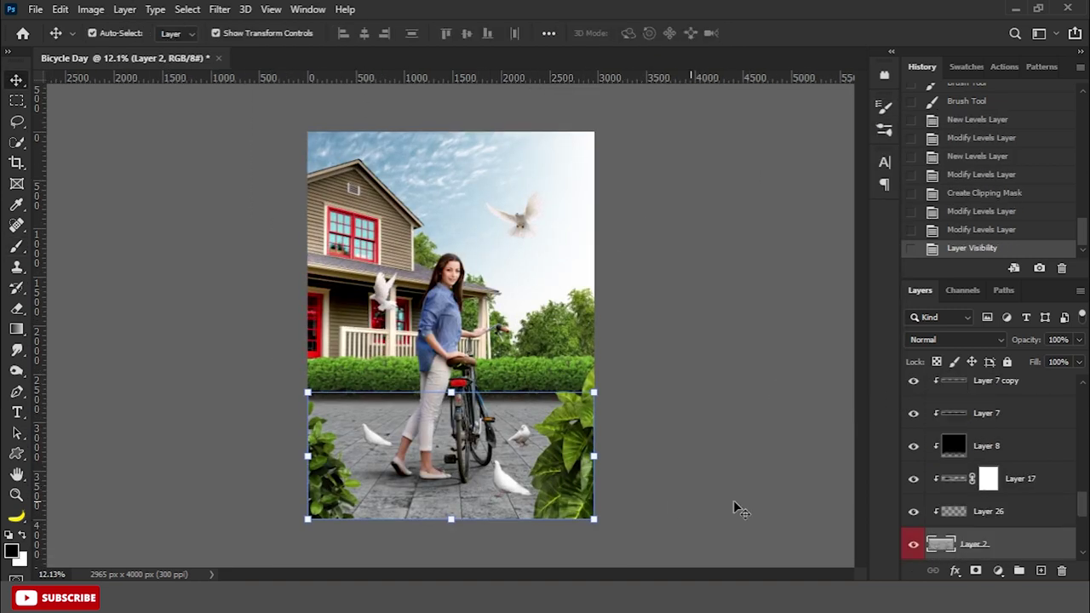
- On a new empty layer, paint a dab of grey shadow near the dove
scroll(1003, 458, "up", 2)
key("ctrl+shift+alt+n")
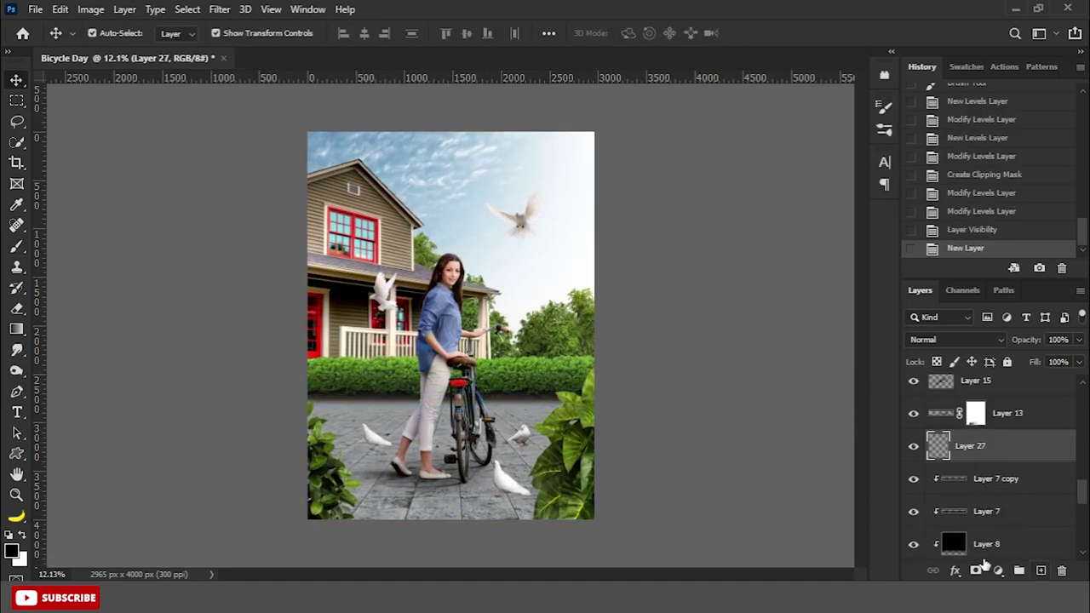
left_click(16, 247)
scroll(226, 329, "up", 5)
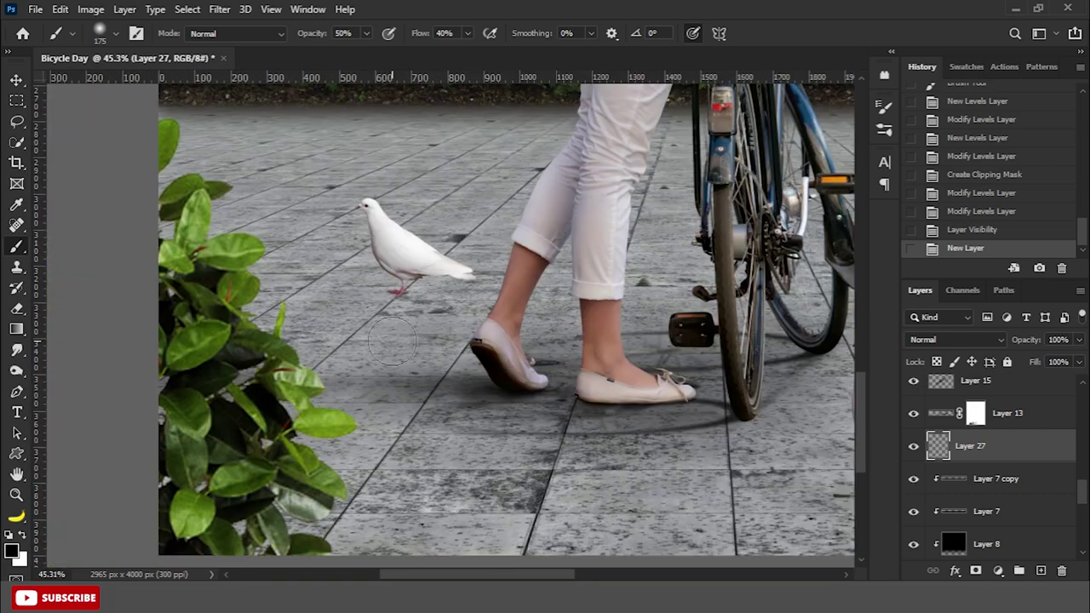
left_click_drag(498, 57, 516, 53)
key("bracketleft")
key("bracketleft")
key("bracketleft")
left_click(434, 191)
left_click(433, 190)
left_click(434, 191)
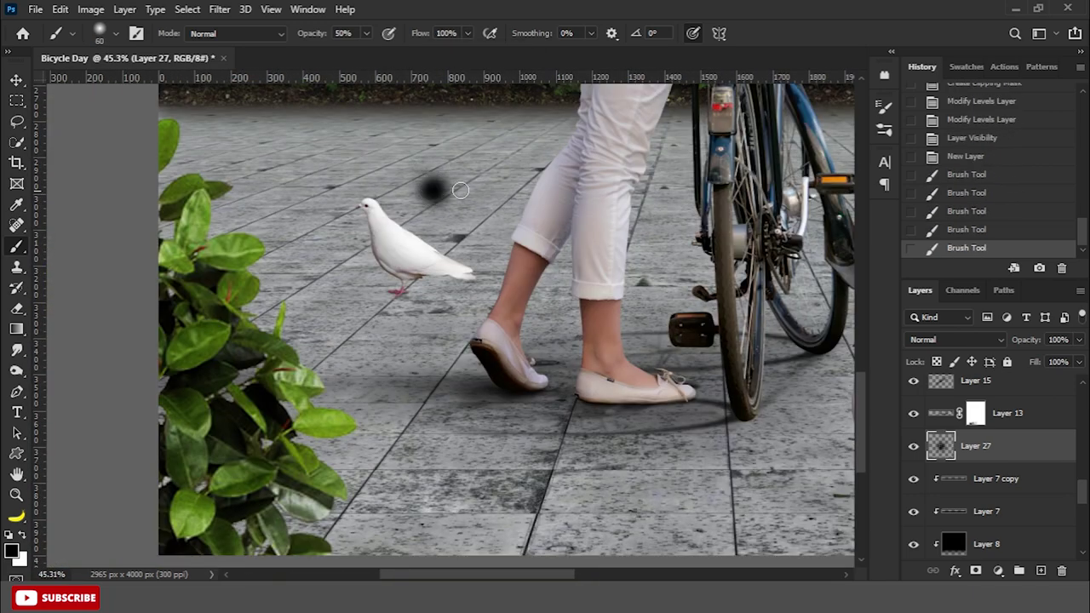
- Stretch and flatten the shadow, drop fill to 50%, and move it under the dove's feet
key("ctrl+t")
left_click_drag(469, 190, 535, 190)
left_click_drag(432, 154, 433, 180)
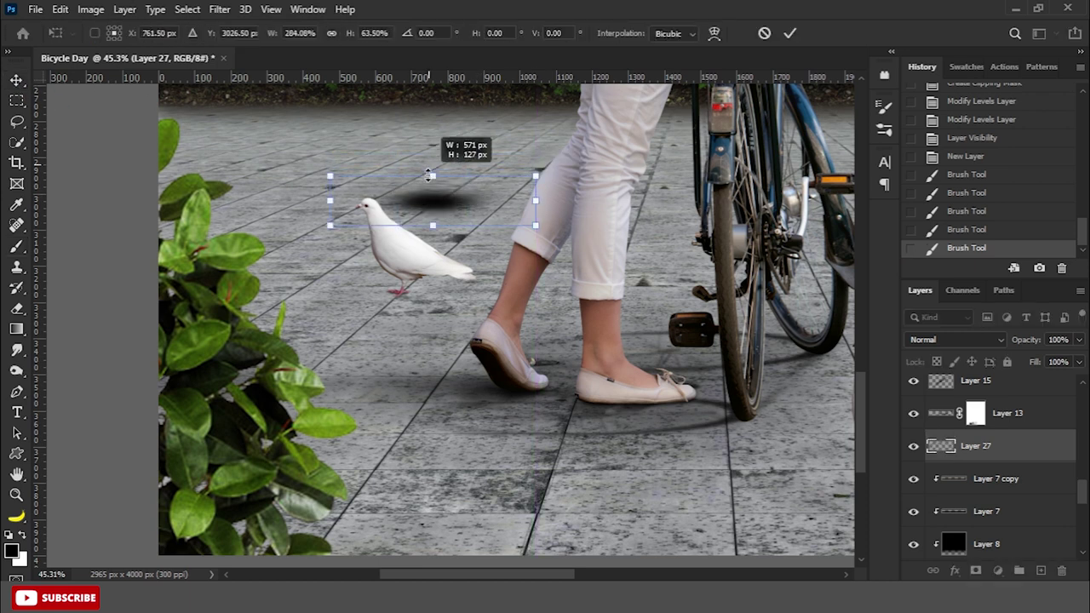
key("Return")
key("shift+5")
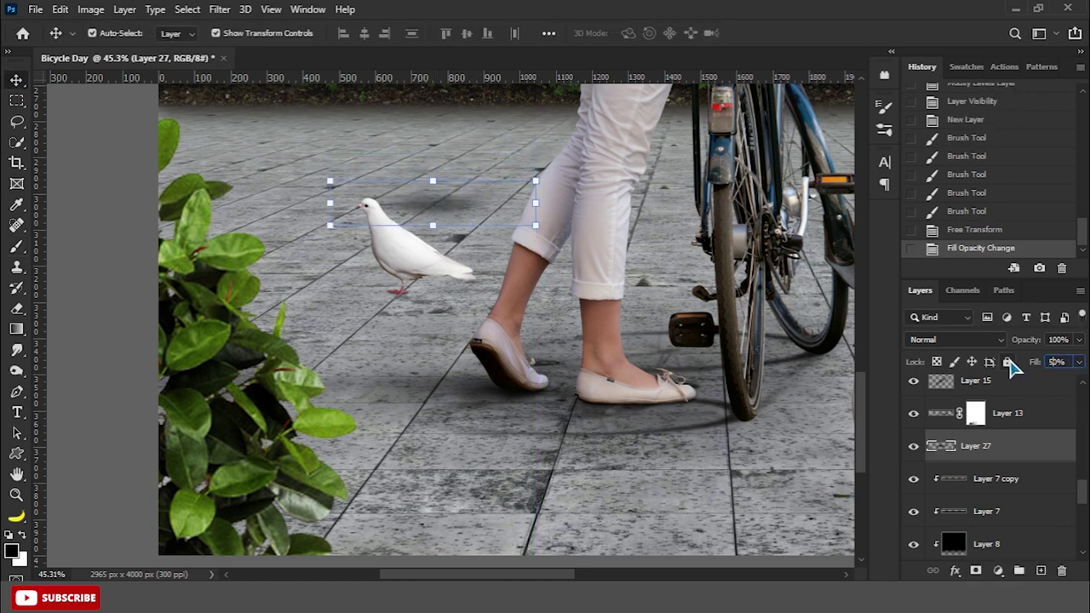
left_click(535, 180)
left_click_drag(504, 198, 454, 289)
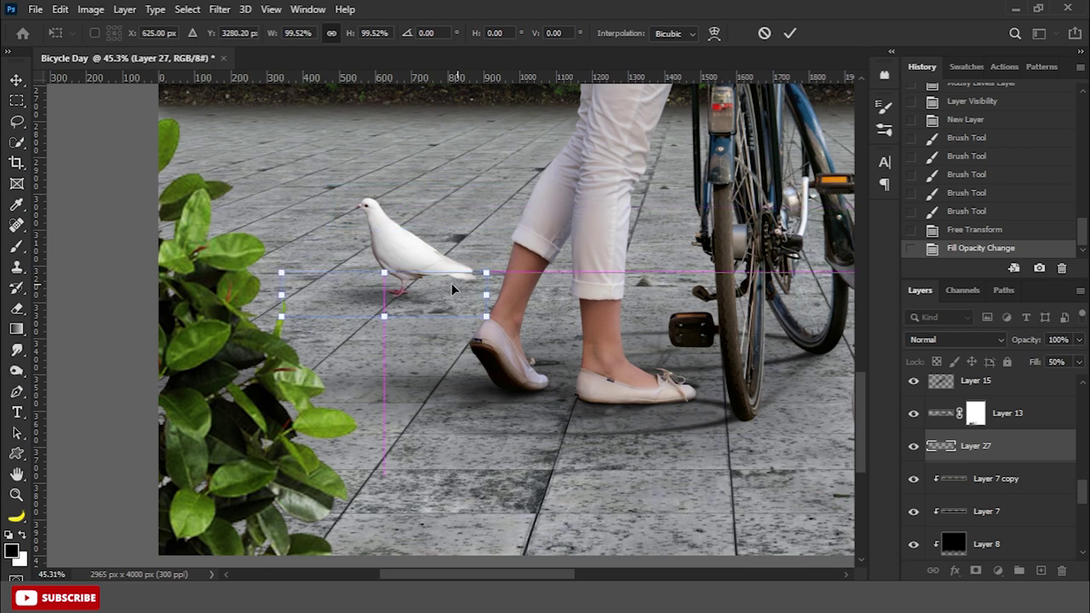
left_click_drag(381, 272, 390, 298)
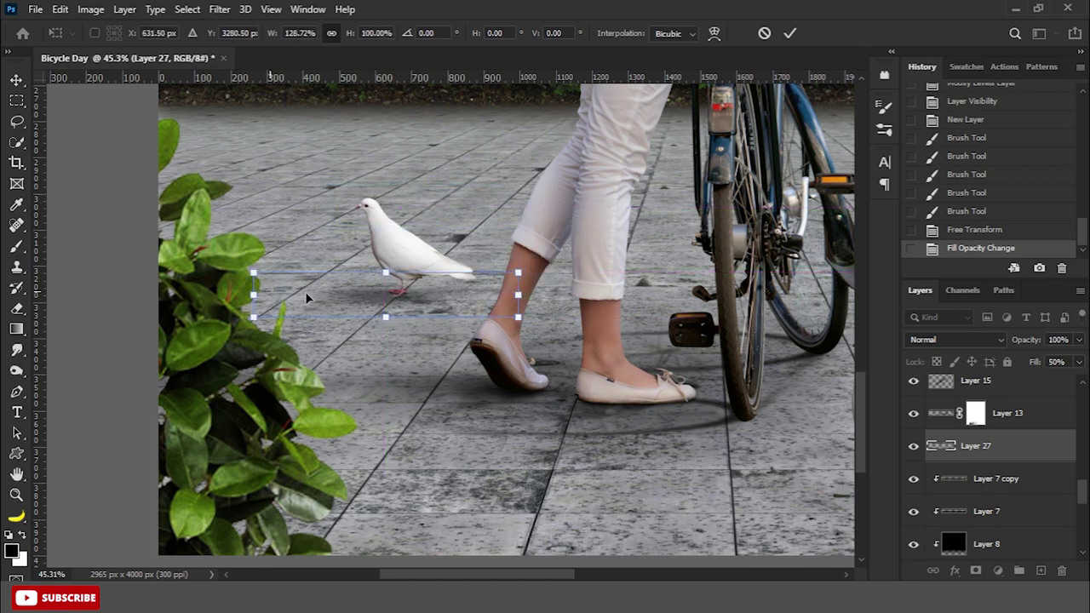
key("Return")
- Flatten the shadow patch further and raise the layer's fill to 60%
scroll(375, 298, "down", 3)
scroll(400, 298, "up", 5)
left_click_drag(400, 255, 400, 267)
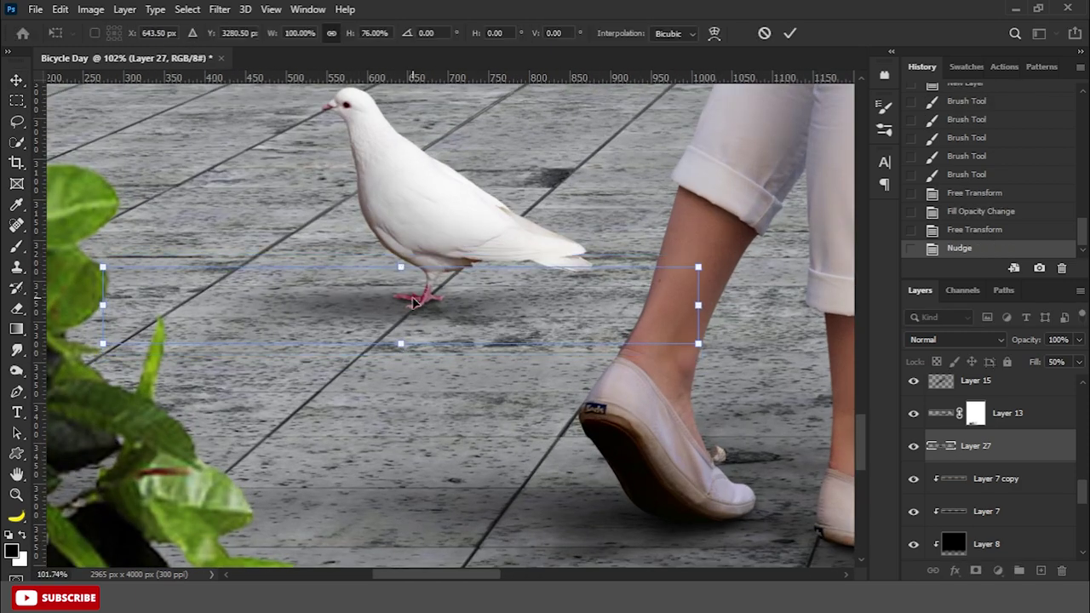
key("Return")
left_click_drag(1035, 361, 1052, 361)
scroll(336, 306, "down", 3, "alt")
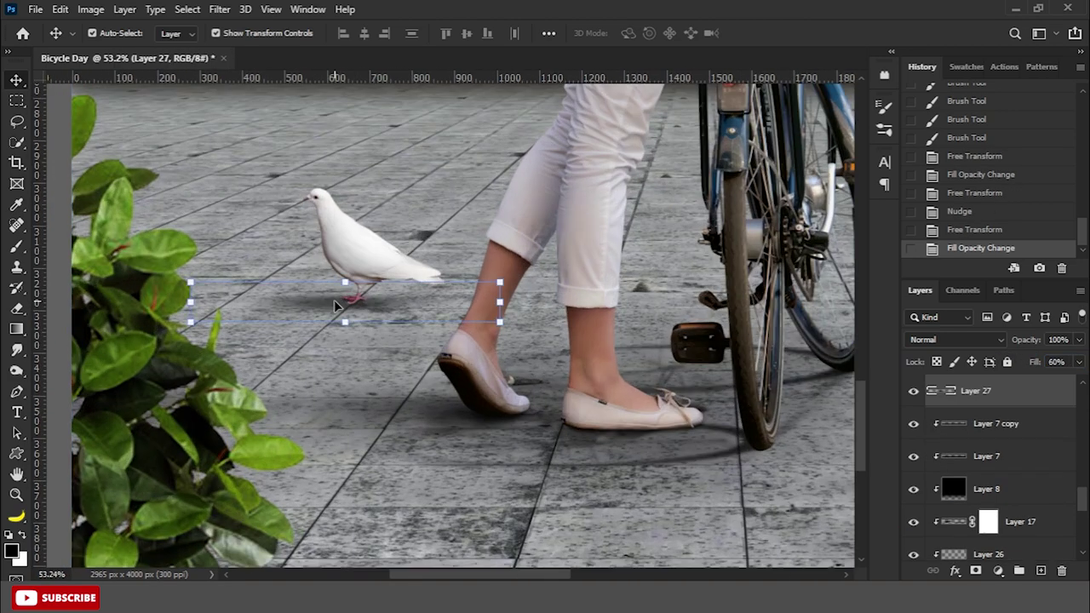
- Duplicate the shadow and fit the copy under the second dove
key("ctrl+j")
key("ctrl+t")
mouse_move(466, 323)
left_mouse_down()
mouse_move(711, 464)
mouse_move(256, 370)
mouse_move(438, 370)
left_mouse_up()
mouse_move(602, 368)
left_mouse_down()
mouse_move(646, 356)
mouse_move(638, 318)
left_mouse_up()
left_click_drag(465, 336, 489, 289)
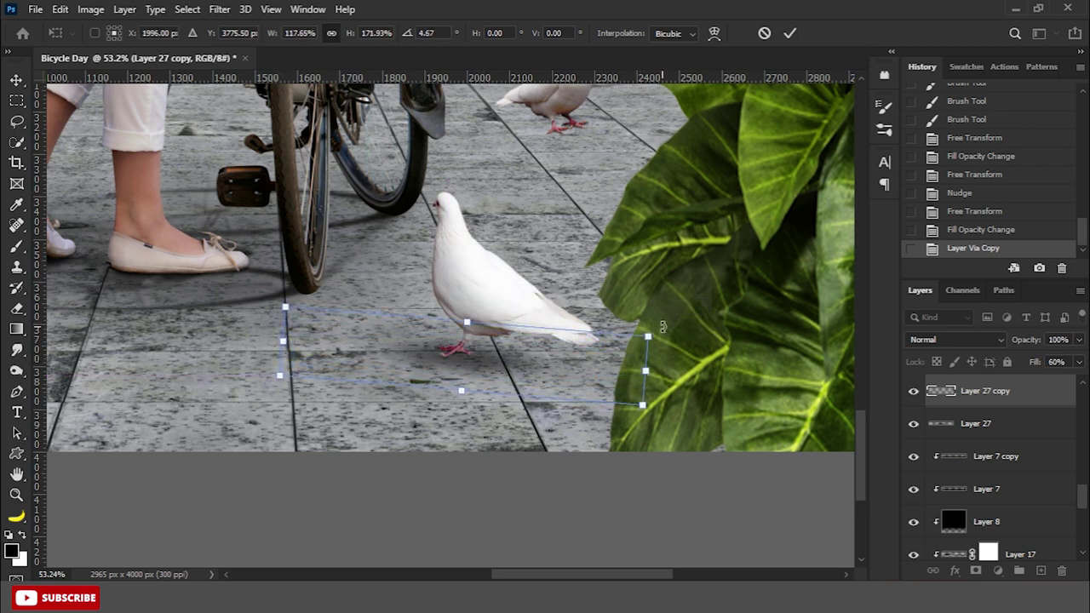
key("Return")
- Duplicate the shadow again and place it under the dove behind the bicycle
key("ctrl+minus")
key("ctrl+j")
key("ctrl+t")
mouse_move(545, 366)
left_mouse_down()
mouse_move(569, 229)
mouse_move(613, 213)
left_mouse_up()
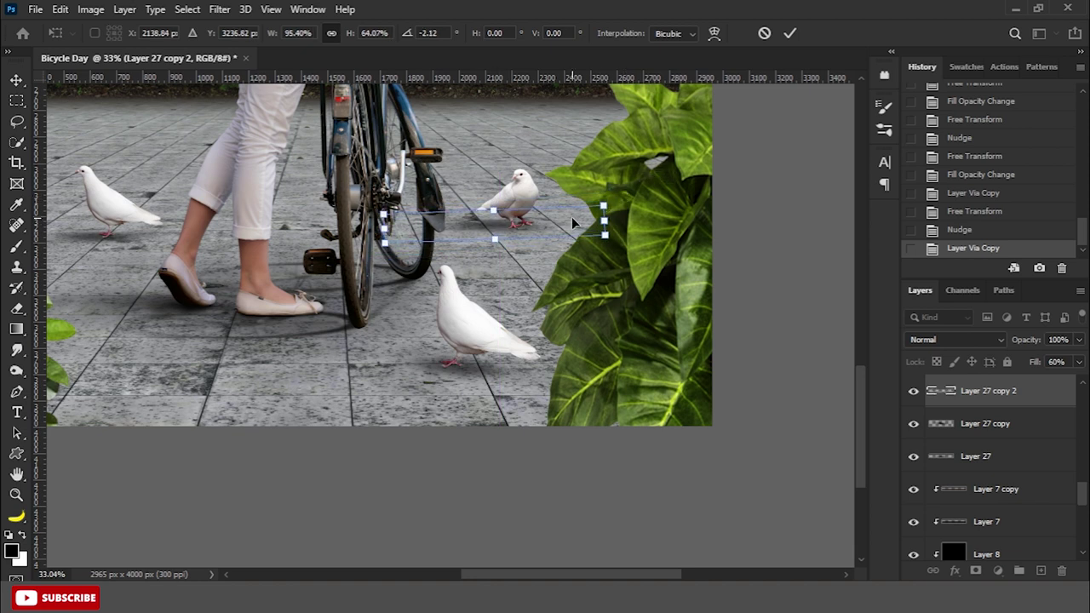
key("Return")
key("ctrl+minus")
key("Down")
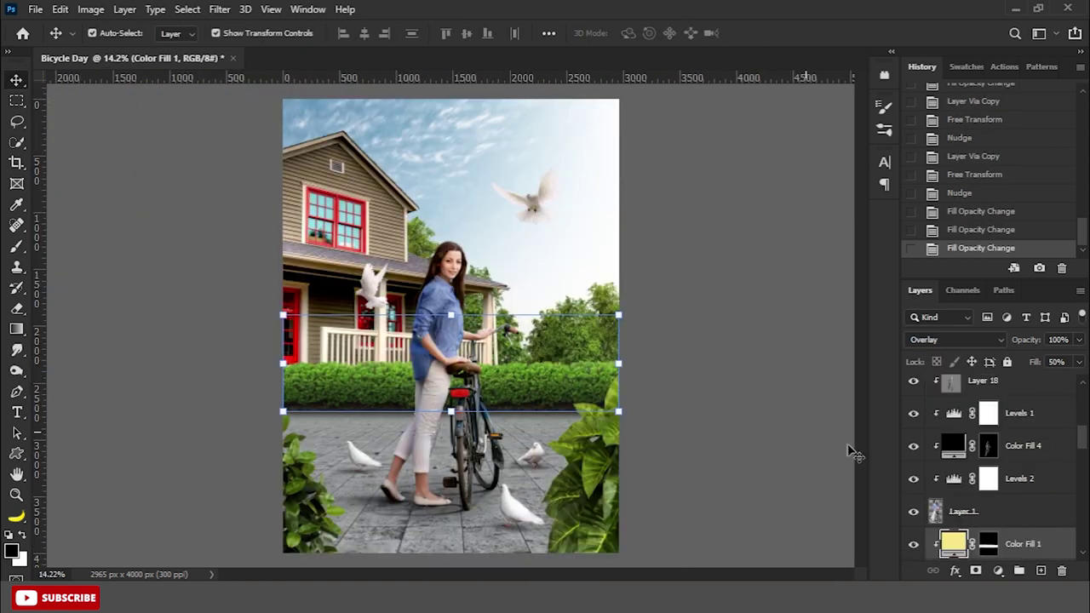
- Group and merge the hedge layers, duplicate them, and Gaussian Blur the copy
scroll(1039, 492, "up", 1)
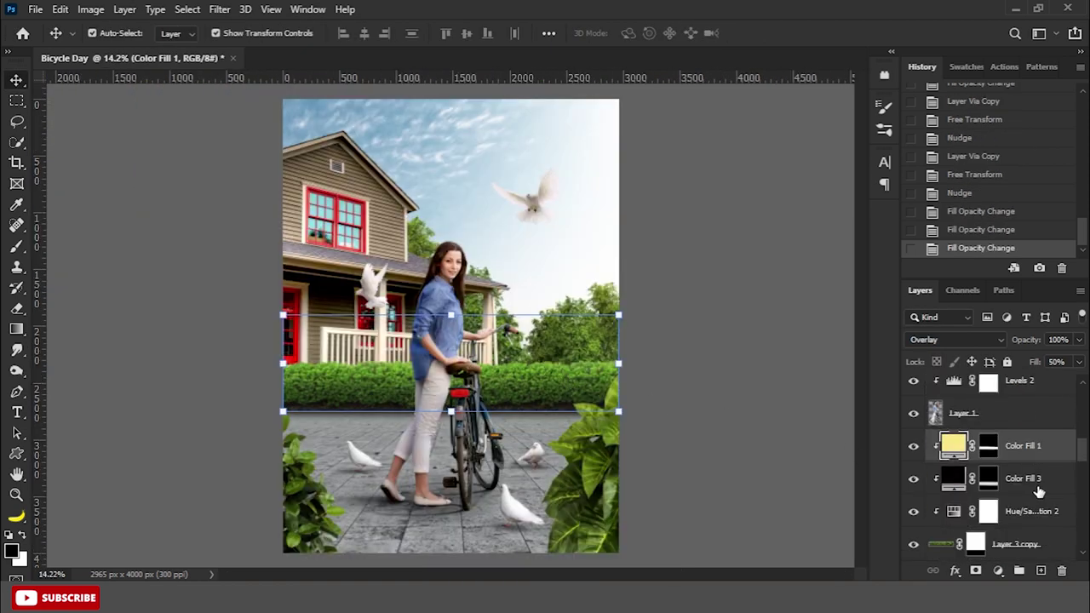
scroll(1039, 492, "up", 1)
left_click(1039, 492, "shift")
key("ctrl+g")
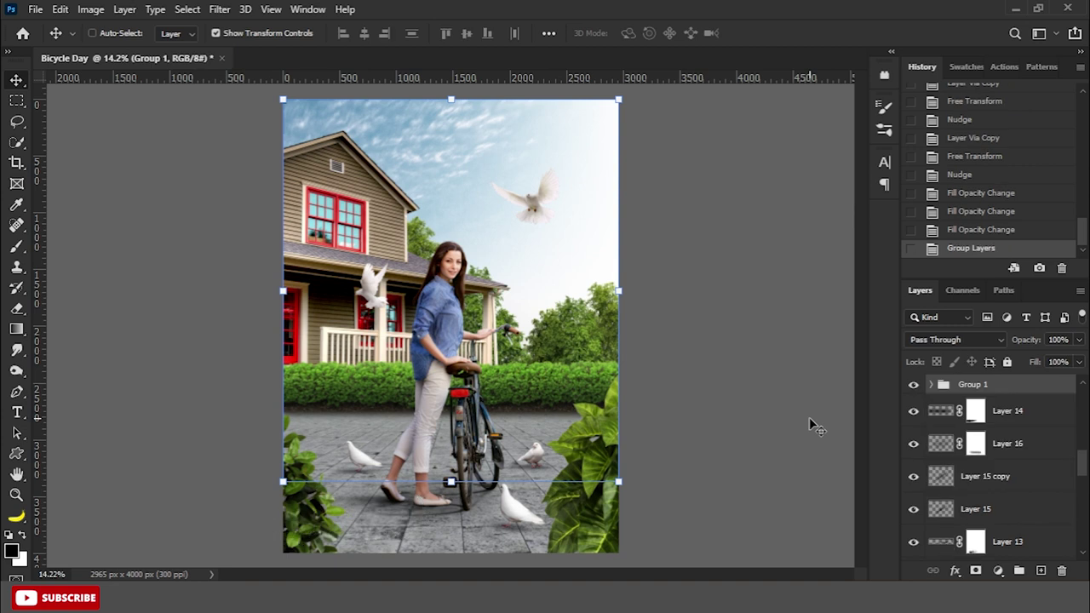
key("ctrl+e")
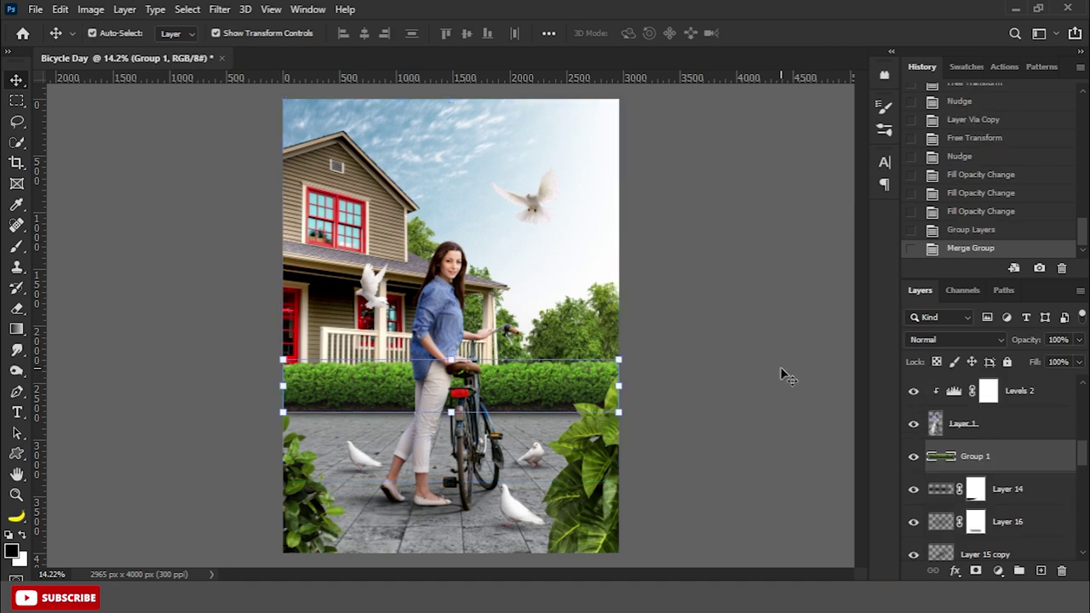
key("ctrl+j")
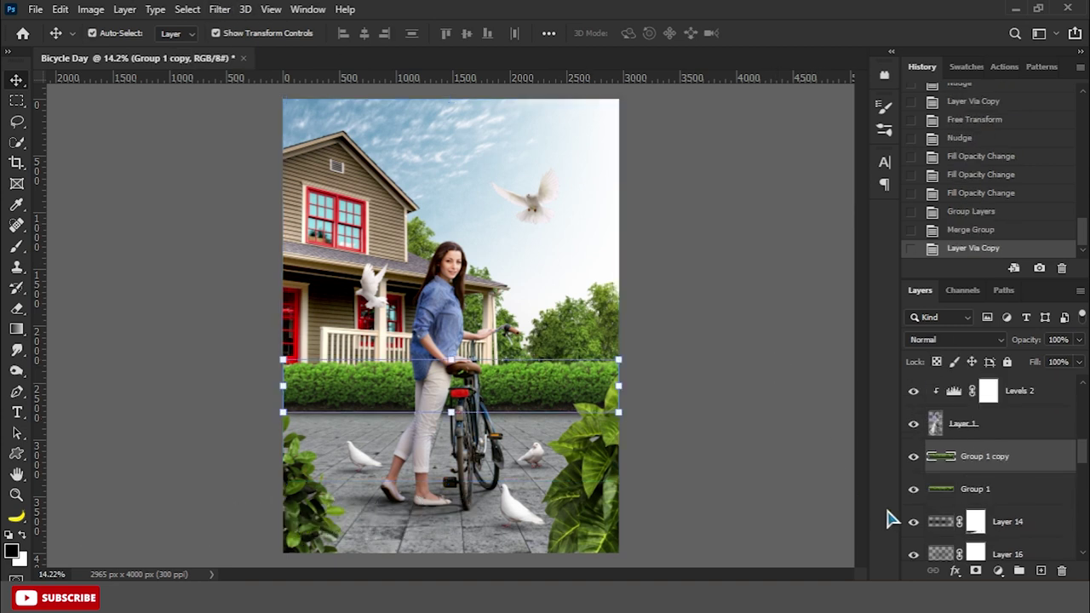
left_click(219, 9)
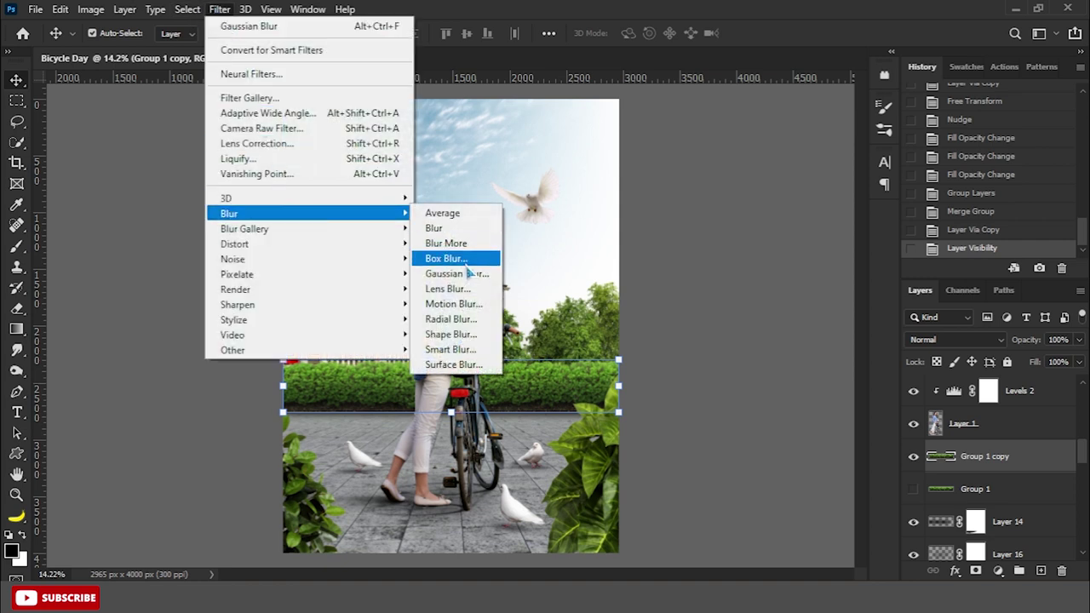
left_click(464, 274)
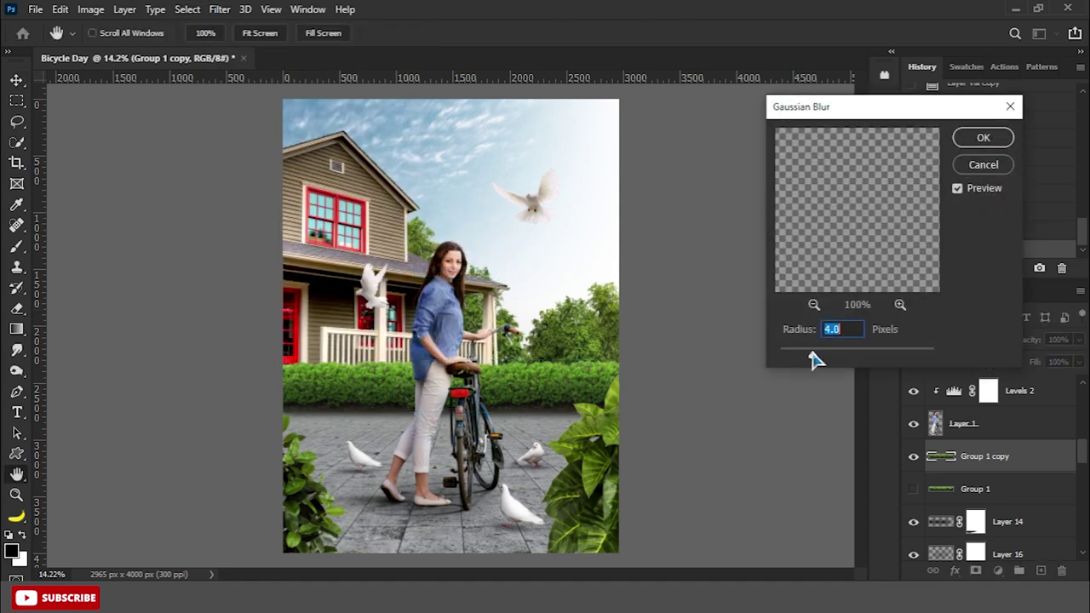
key("Return")
- Merge the Color Fill 2 trees layer, hide the sharp original, and Gaussian Blur the duplicate
left_click(1022, 540)
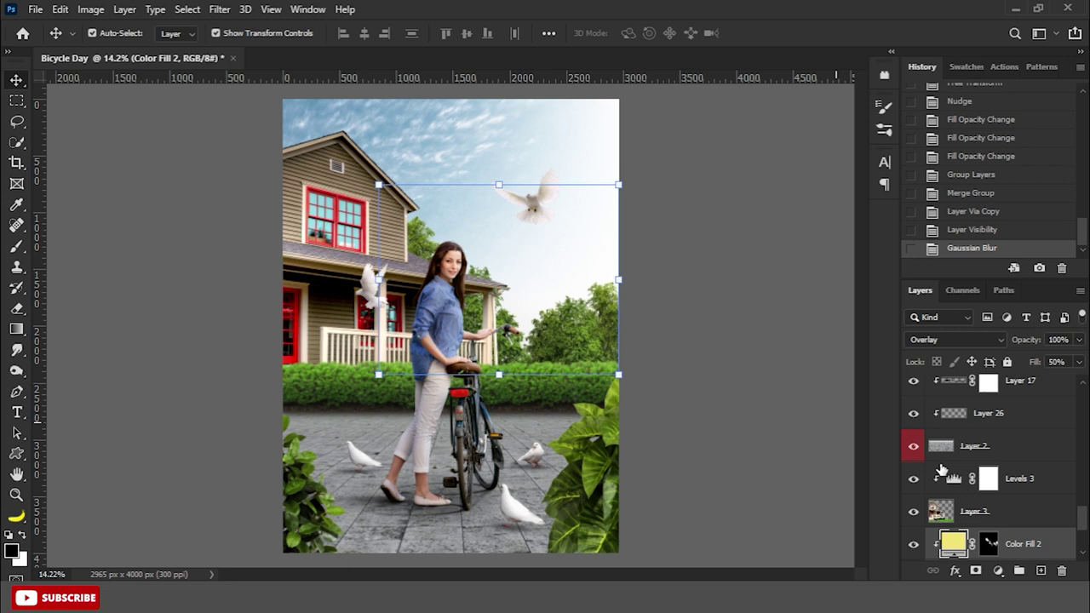
scroll(1037, 514, "down", 1)
key("ctrl+e")
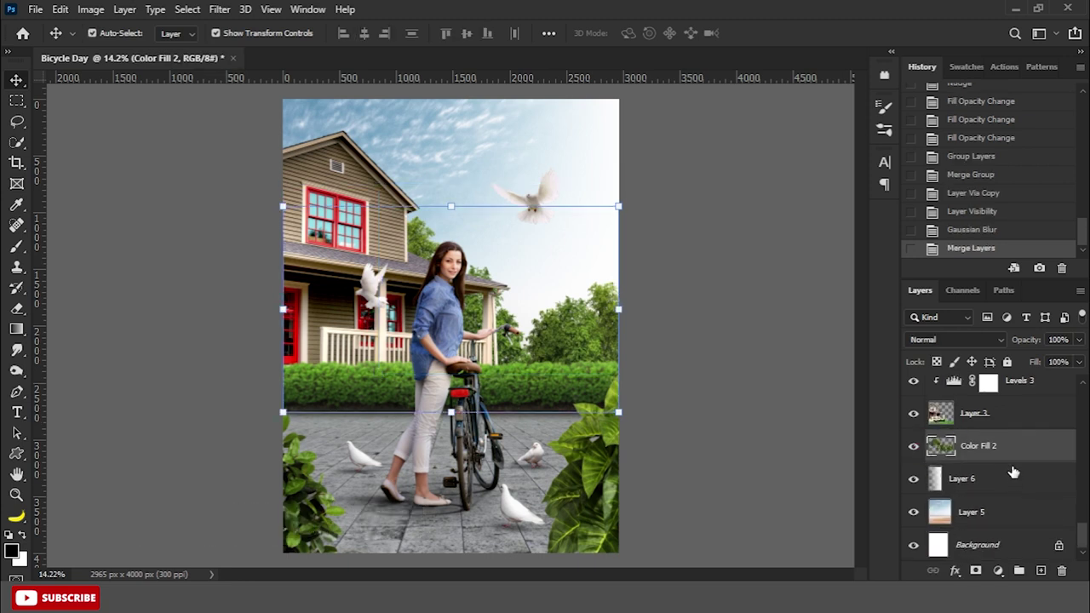
key("ctrl+j")
left_click(913, 479)
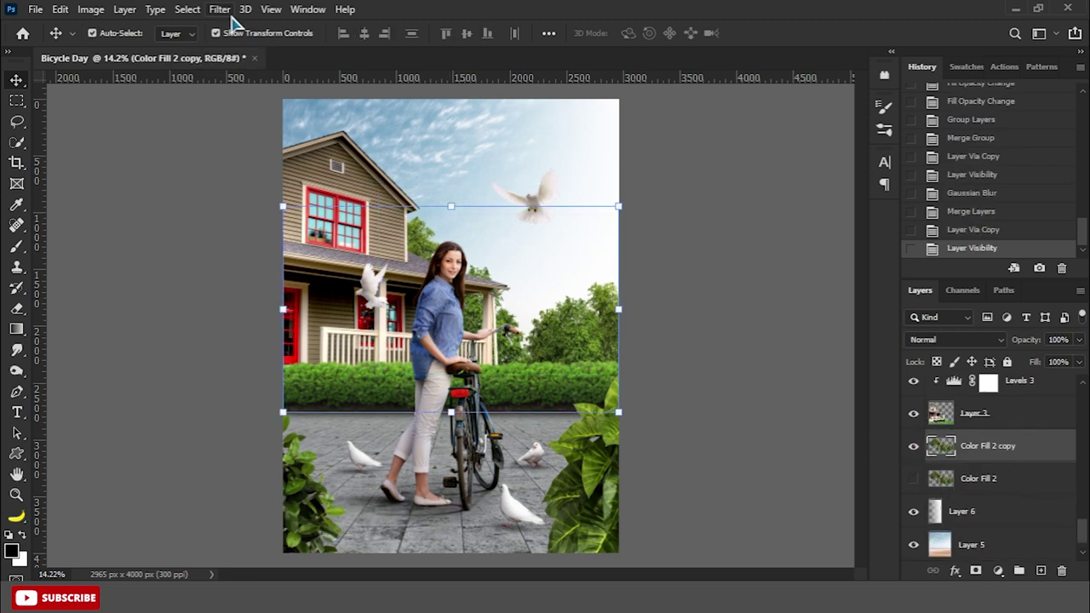
left_click(227, 11)
left_click(445, 270)
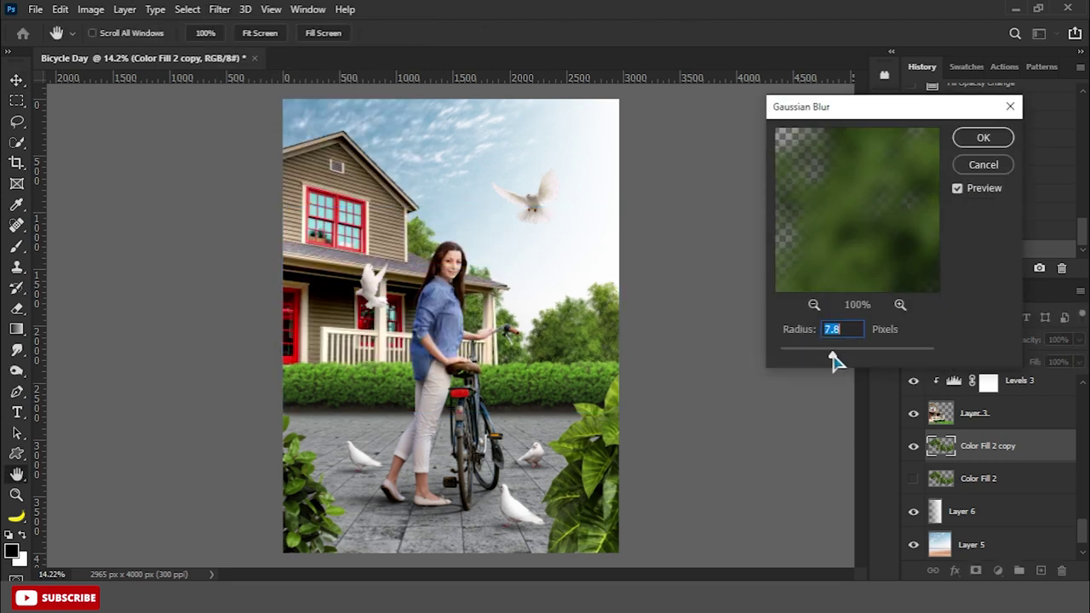
left_click(983, 137)
- Merge Levels 3 into the house layer, duplicate it, and Gaussian Blur the copy at about 4.7
scroll(1006, 421, "up", 2)
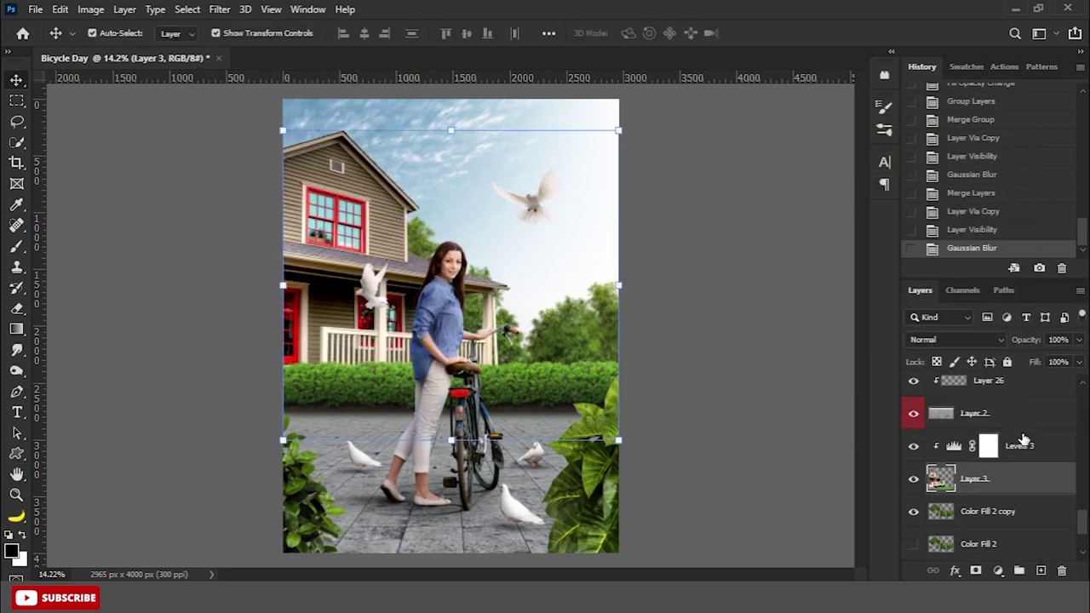
left_click(1022, 443)
key("ctrl+e")
key("ctrl+j")
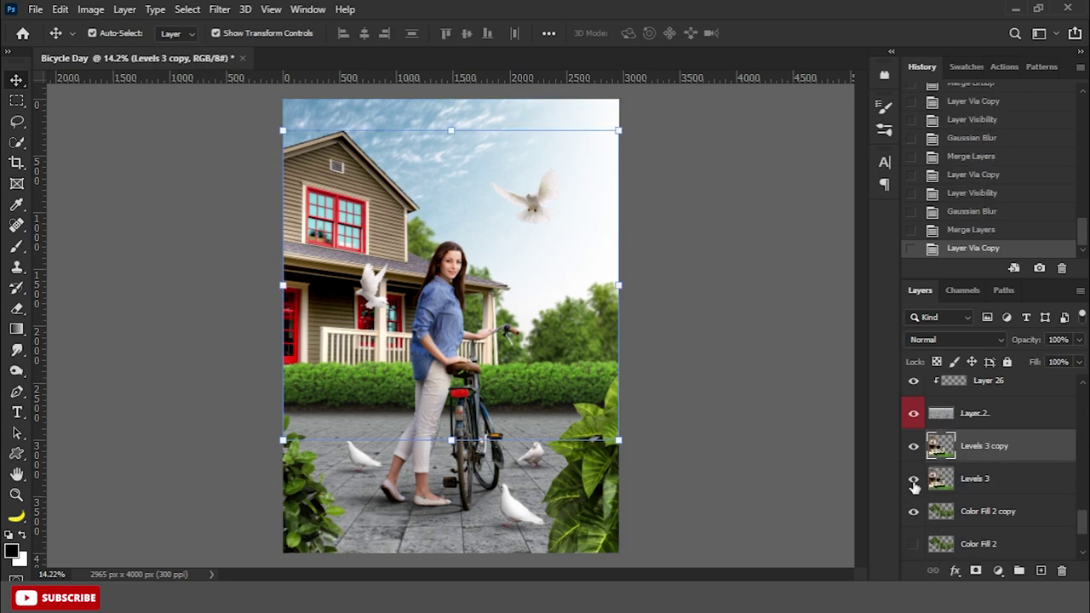
left_click(220, 10)
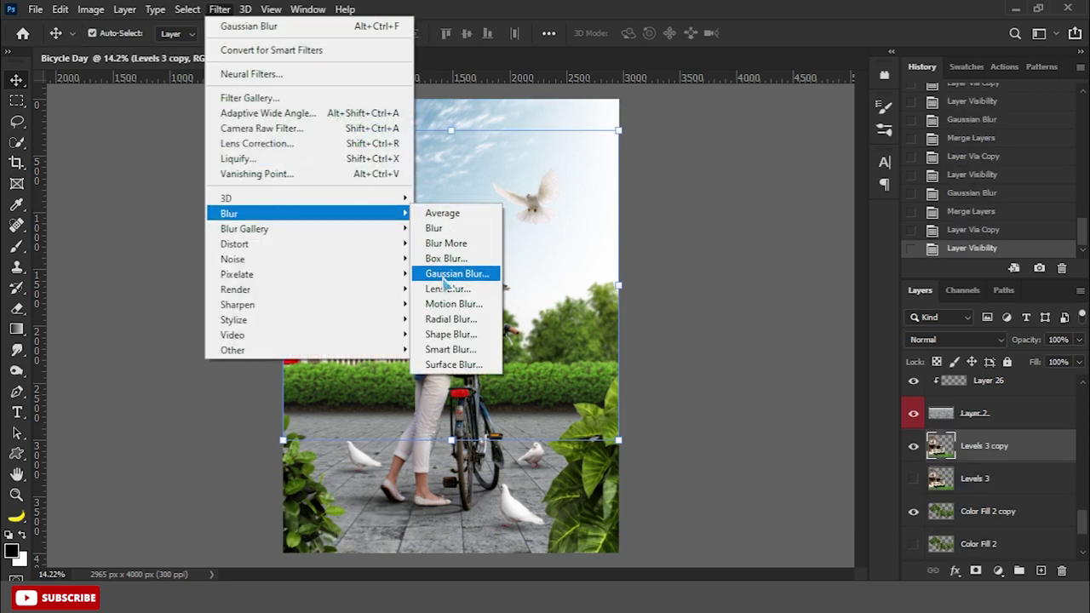
left_click(400, 275)
left_click_drag(818, 359, 823, 360)
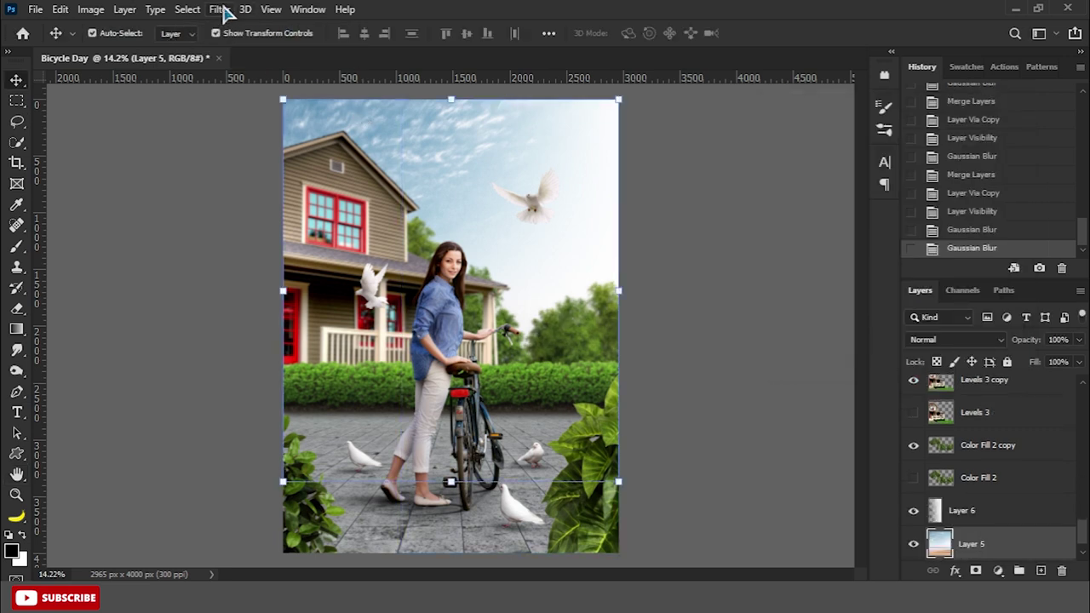
left_click(220, 10)
left_click(281, 24)
- Add a light yellow Solid Color fill layer above the left foreground bush
left_click(342, 431)
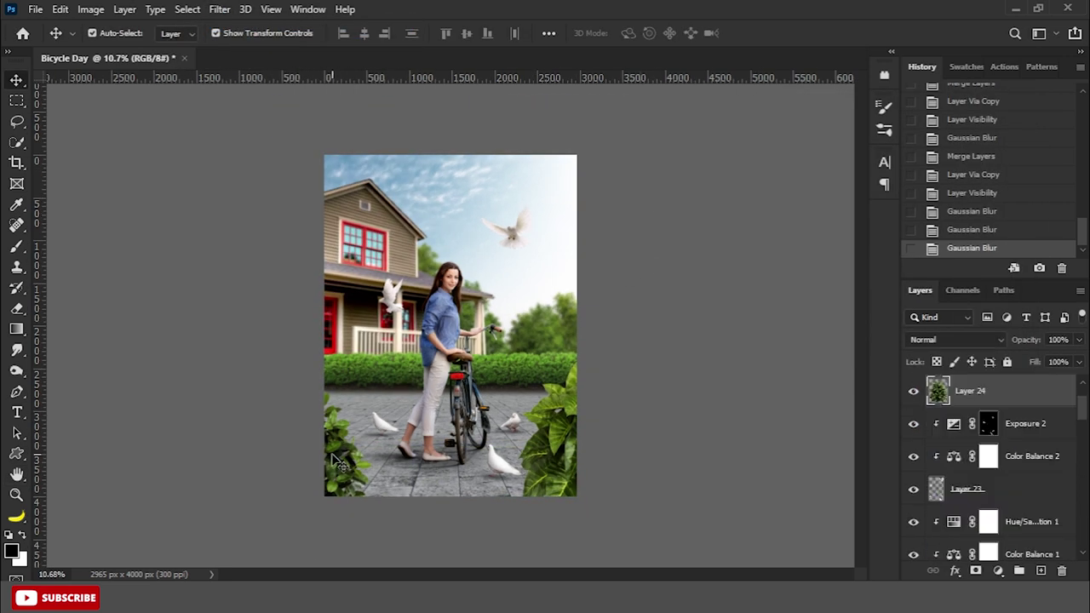
left_click(998, 571)
left_click(984, 294)
left_click(890, 436)
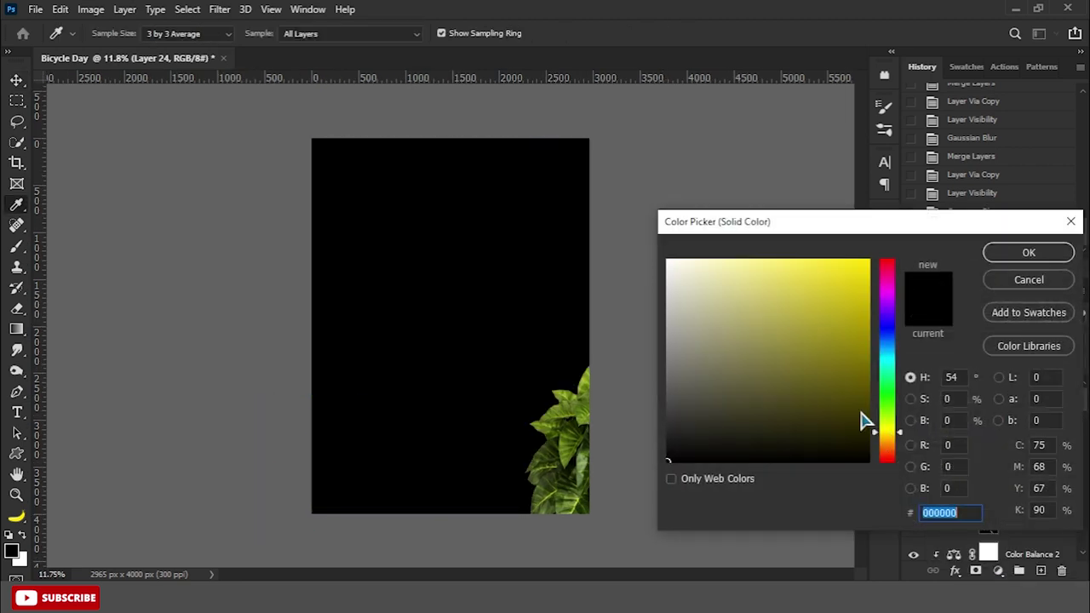
left_click(735, 263)
left_click(1029, 251)
- Clip the yellow fill to the bush layer in Overlay mode at 50%
right_click(1005, 455)
left_click(832, 306)
left_click(955, 339)
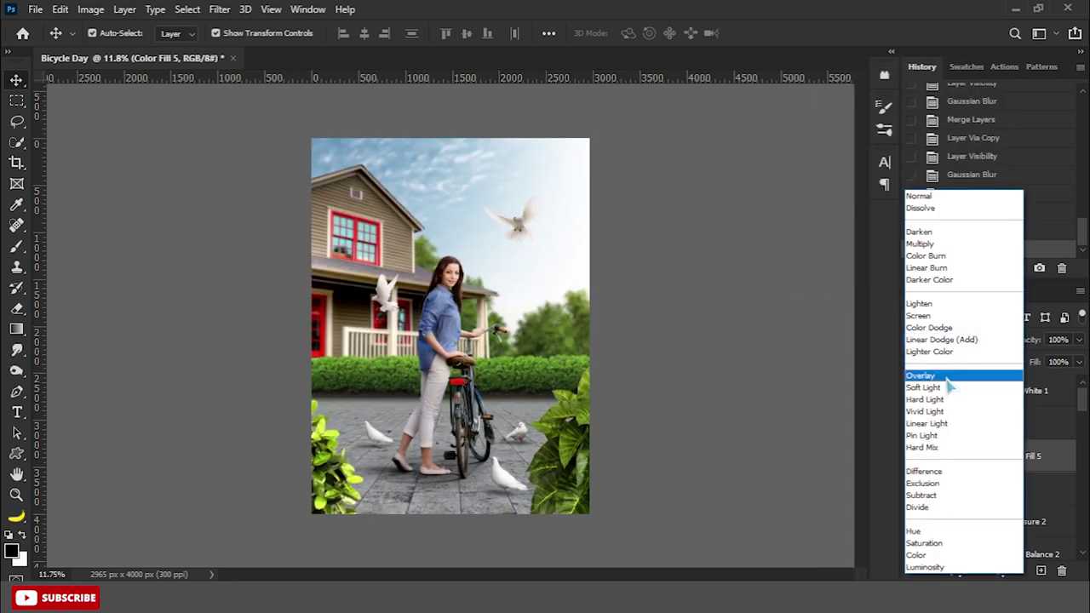
left_click(947, 376)
type("50")
key("Return")
- Invert the fill's mask, paint yellow light onto the left bush leaves, and merge it down
left_click(988, 455)
key("ctrl+i")
left_click(17, 249)
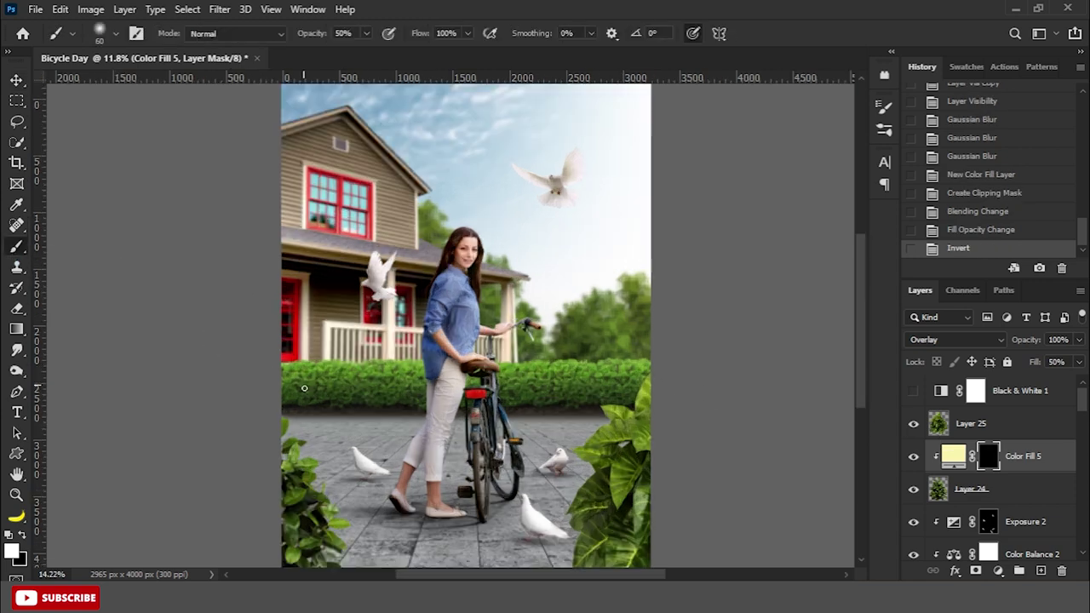
left_click_drag(311, 414, 316, 451)
left_click_drag(308, 442, 345, 520)
left_click_drag(340, 511, 328, 490)
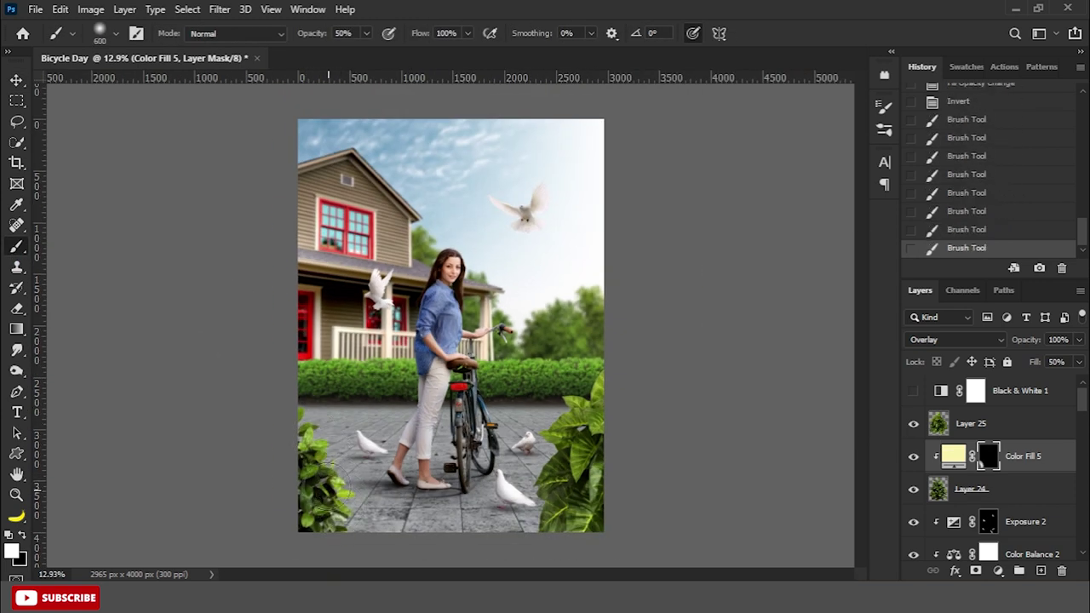
key("ctrl+e")
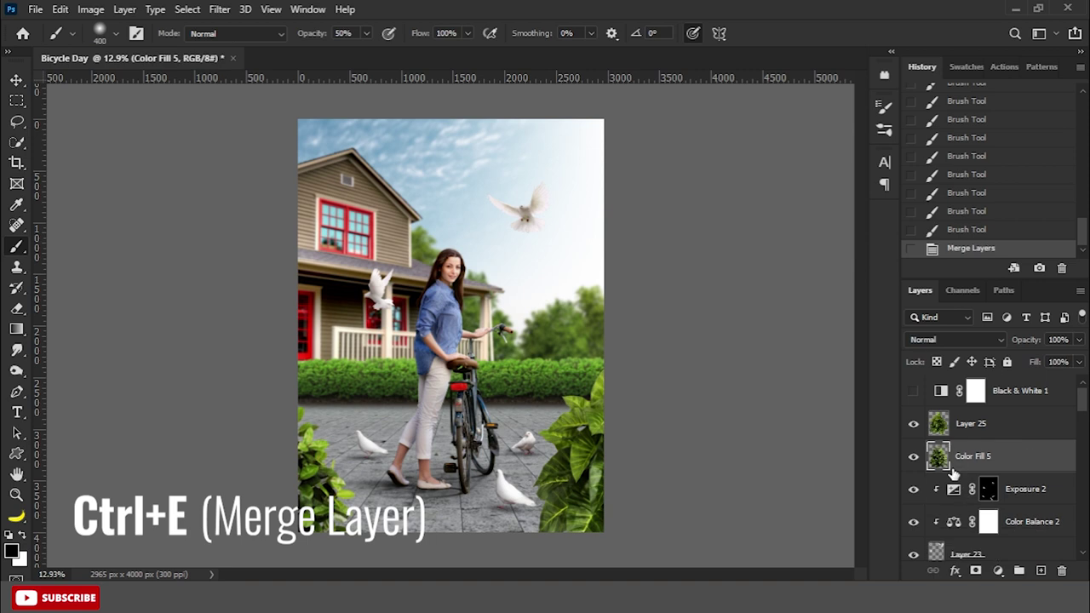
- Add a yellow Solid Color fill layer above the Layer 25 leaves
left_click(957, 425)
left_click(998, 573)
left_click(956, 289)
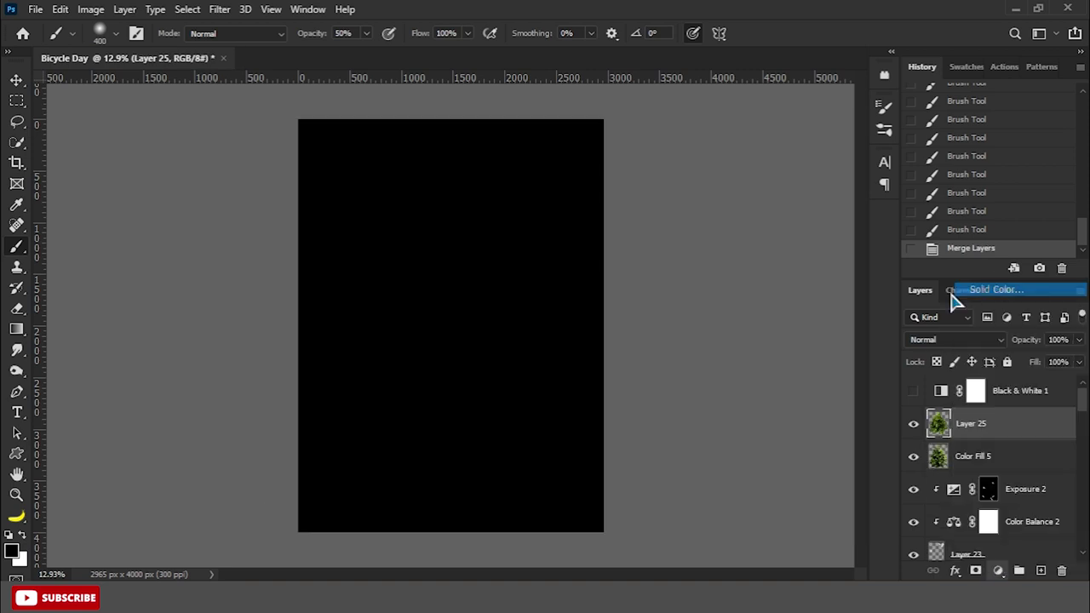
left_click(885, 433)
left_click(765, 270)
left_click(1029, 252)
- Clip the fill to Layer 25 in Overlay mode and change it to pale yellow #efe8b8
right_click(1011, 424)
left_click(843, 304)
left_click(953, 339)
left_click(945, 378)
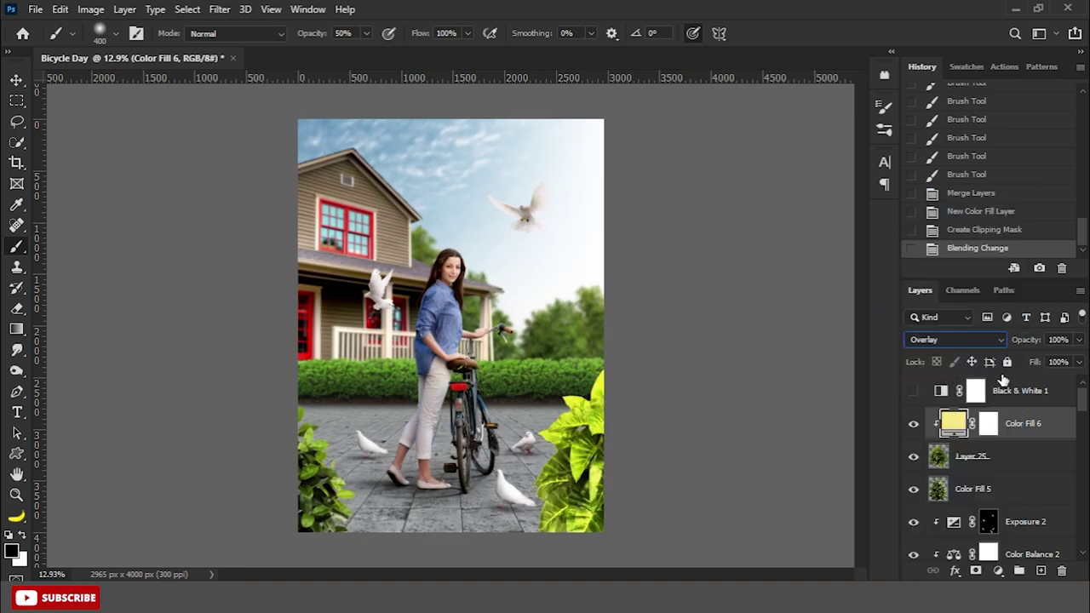
type("50")
key("Return")
double_click(954, 423)
left_click(712, 270)
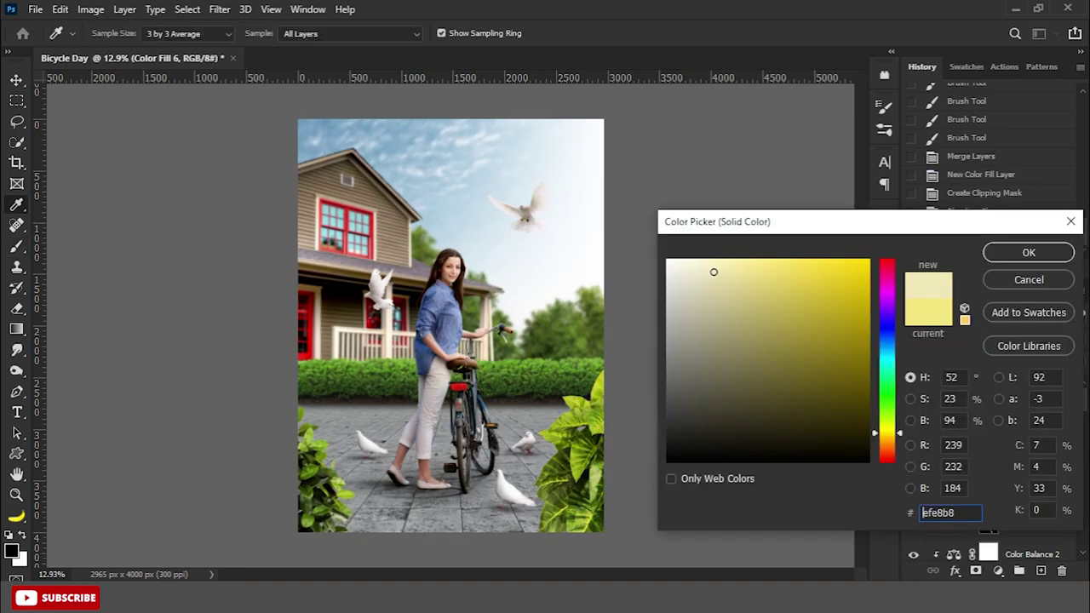
left_click(1029, 250)
- Invert the fill's mask, paint glow along the right leaves' edge, and merge it in
key("ctrl+i")
left_click_drag(571, 396, 566, 417)
left_click_drag(569, 409, 553, 452)
left_click_drag(555, 443, 538, 498)
left_click_drag(540, 489, 535, 515)
left_click(973, 457, "shift")
key("ctrl+e")
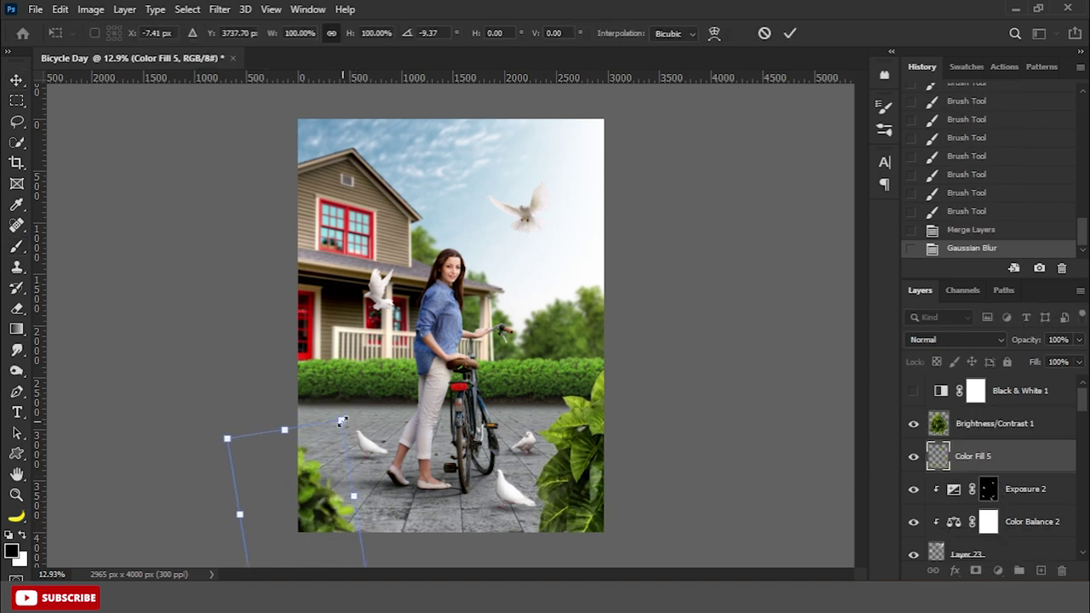
- Resize the lower-left leaves with Free Transform
left_click_drag(306, 469, 327, 498)
key("Return")
left_click(220, 9)
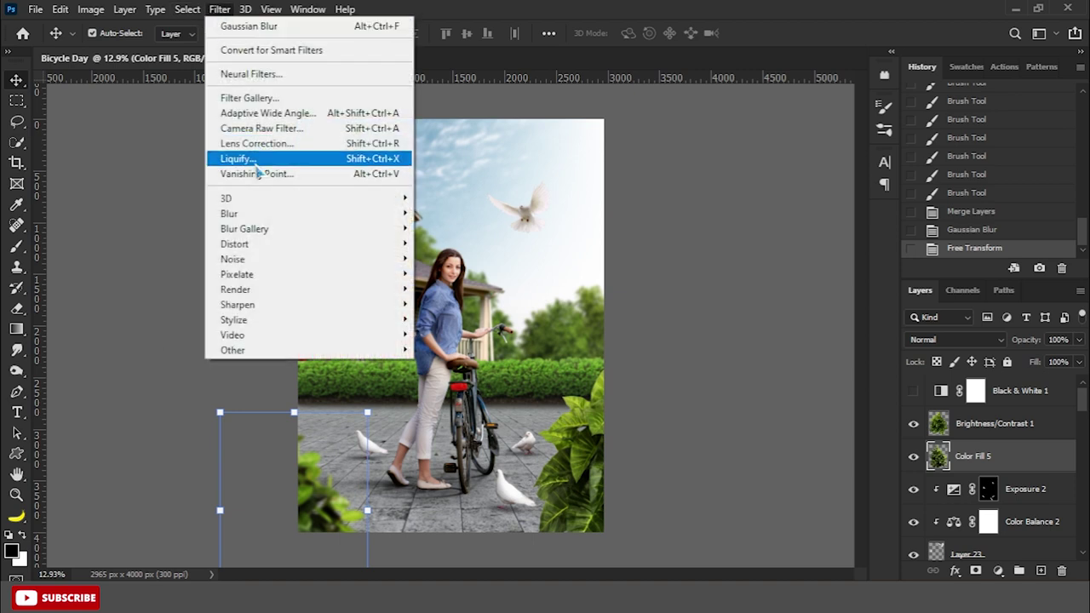
- Apply a 40.1 px Gaussian Blur to the left leaves and reapply it to the right leaves
mouse_move(230, 213)
left_click(460, 272)
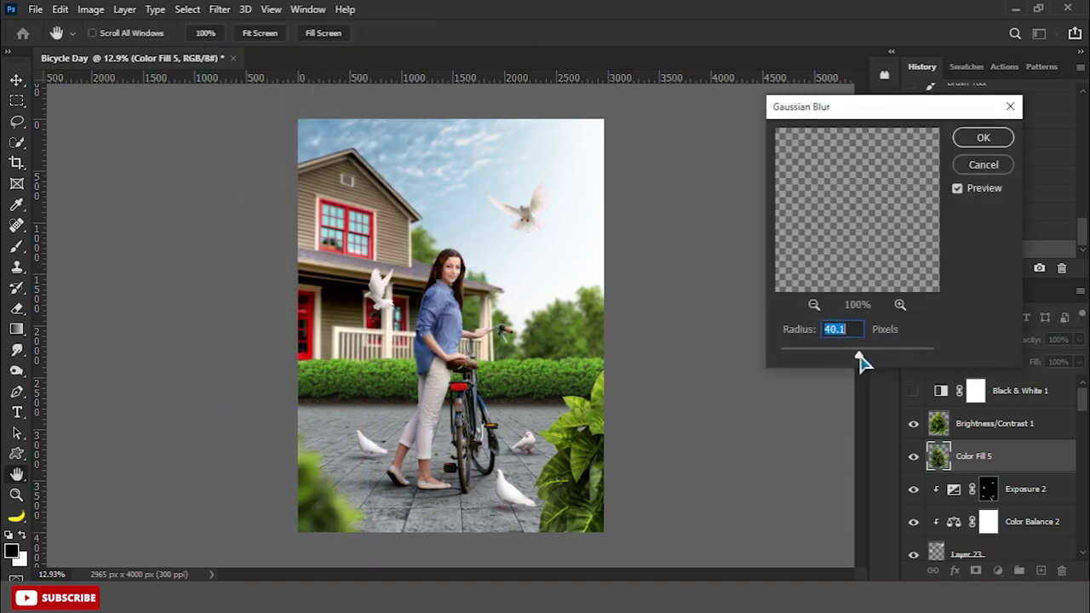
left_click(970, 140)
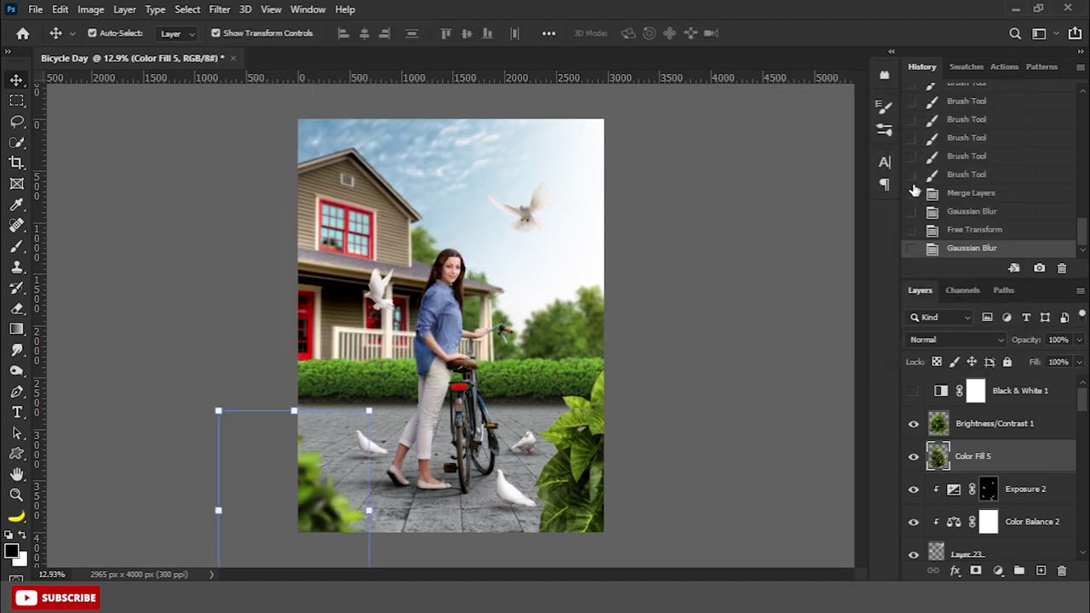
left_click(968, 432)
left_click(220, 9)
left_click(255, 27)
- Paint soft light strokes on a new layer above the woman, then stamp all visible layers
scroll(997, 459, "down", 3)
left_click(988, 478)
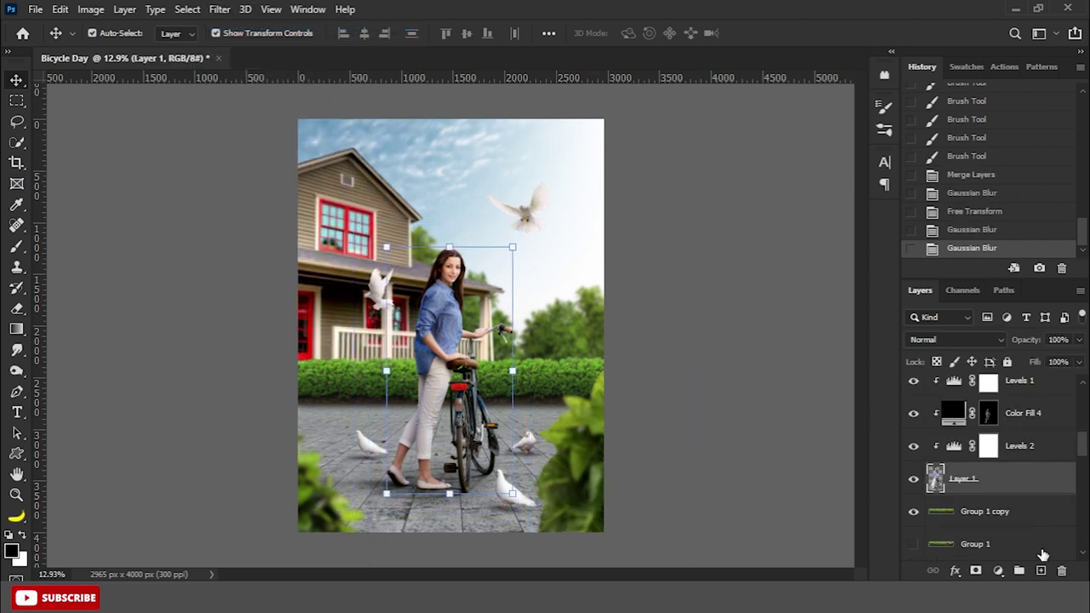
left_click(1042, 572)
key("b")
scroll(482, 217, "up", 3, "alt")
scroll(481, 217, "up", 2, "alt")
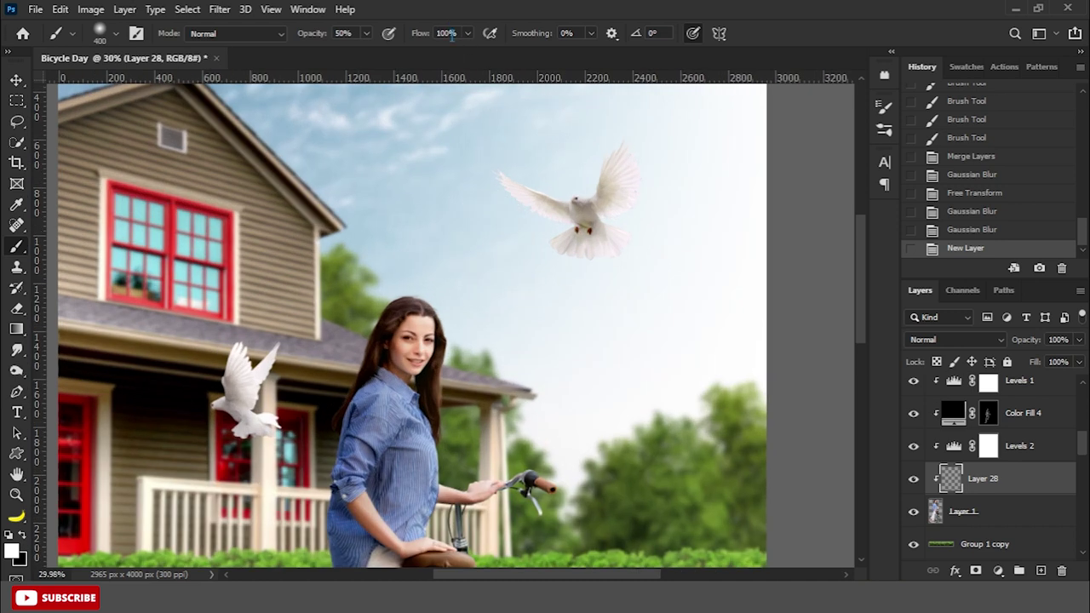
scroll(430, 307, "up", 2, "alt")
mouse_move(489, 291)
left_mouse_down()
mouse_move(430, 307)
mouse_move(451, 503)
left_mouse_up()
scroll(476, 476, "down", 2, "alt")
left_click_drag(445, 360, 628, 390)
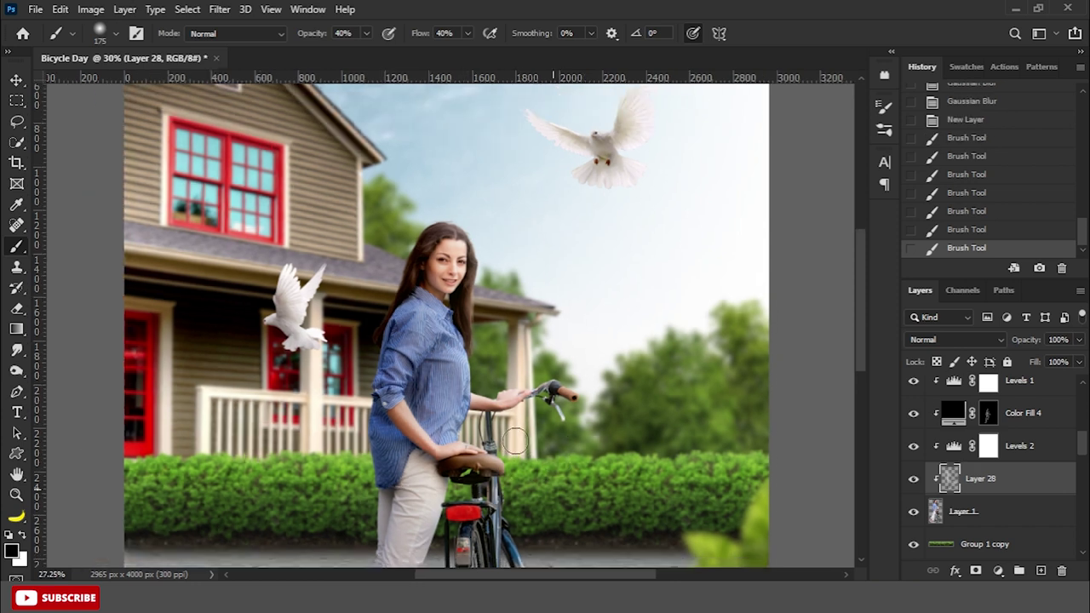
scroll(524, 442, "down", 5, "alt")
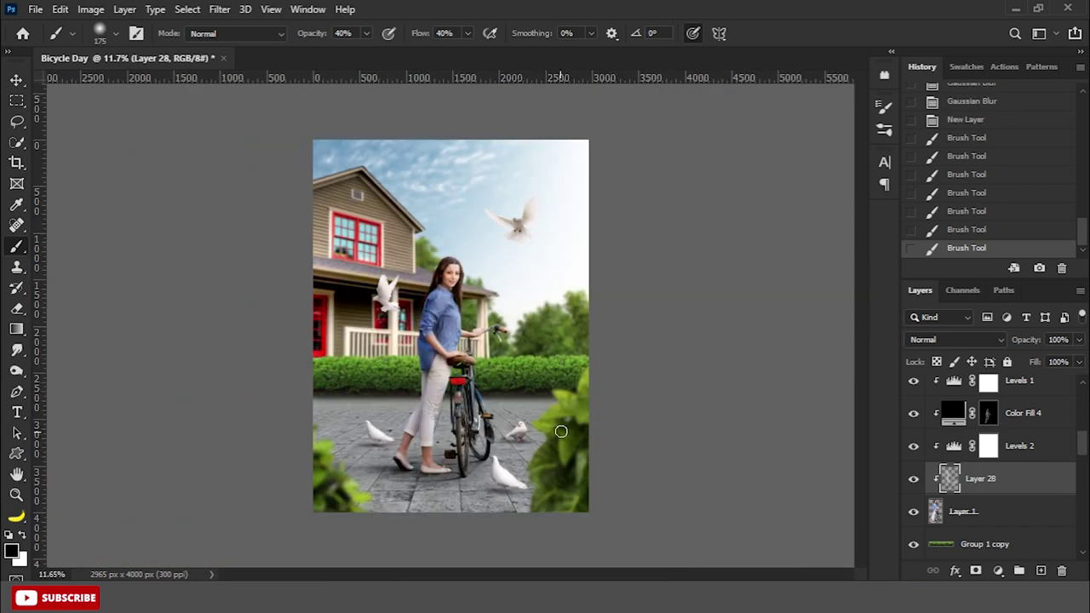
key("ctrl+shift+alt+e")
- Duplicate the stamped layer and grade it in Camera Raw: Exposure +0.10, Highlights -21, slight negative Dehaze
key("ctrl+j")
left_click(220, 9)
left_click(256, 128)
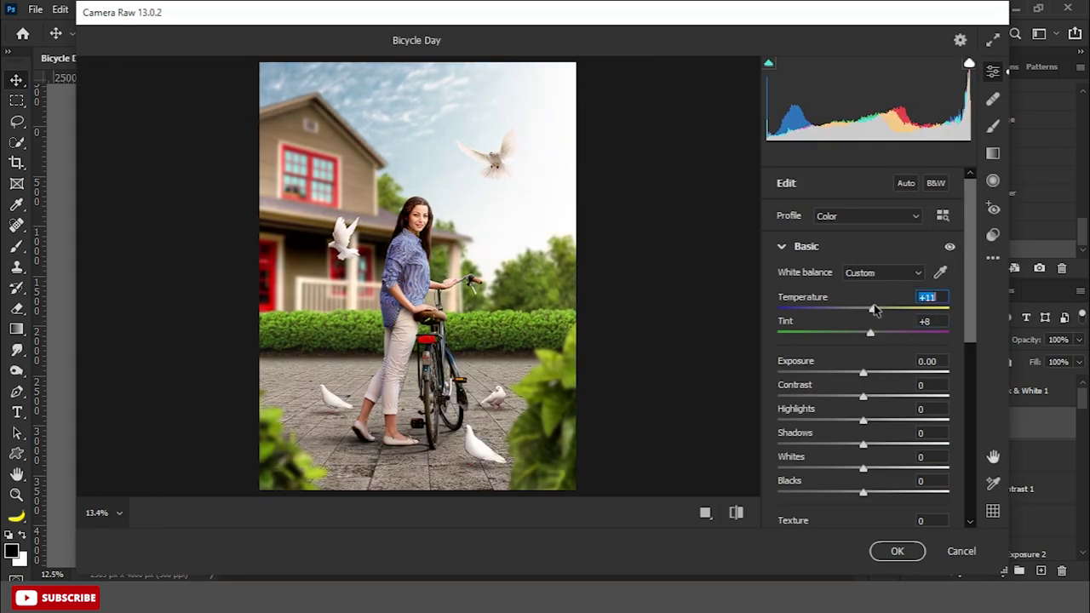
left_click(865, 375)
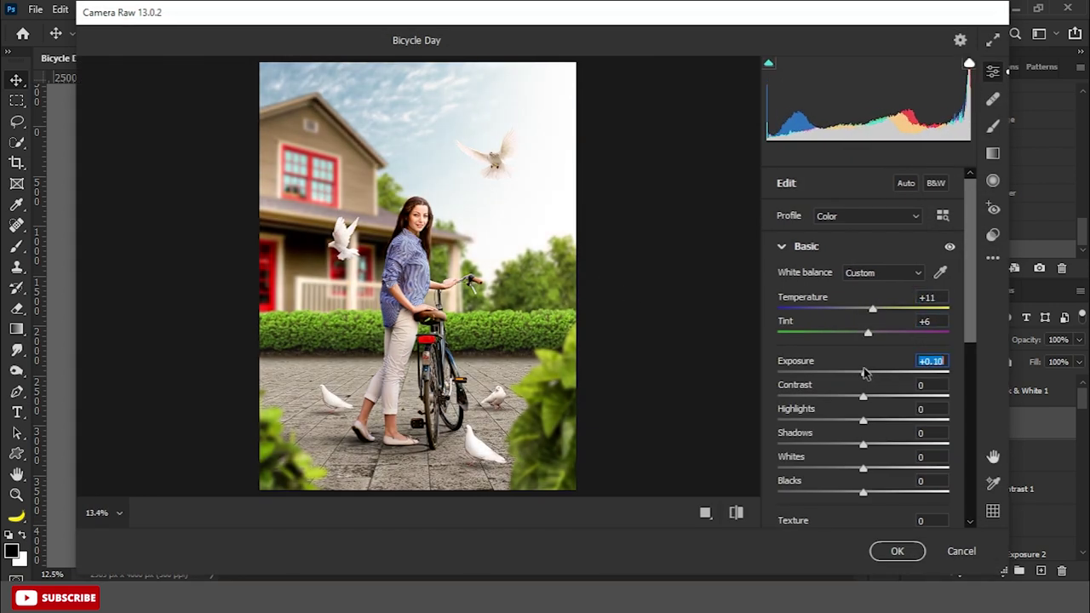
mouse_move(863, 420)
left_mouse_down()
mouse_move(845, 420)
mouse_move(871, 422)
mouse_move(858, 445)
left_mouse_up()
scroll(963, 443, "down", 5)
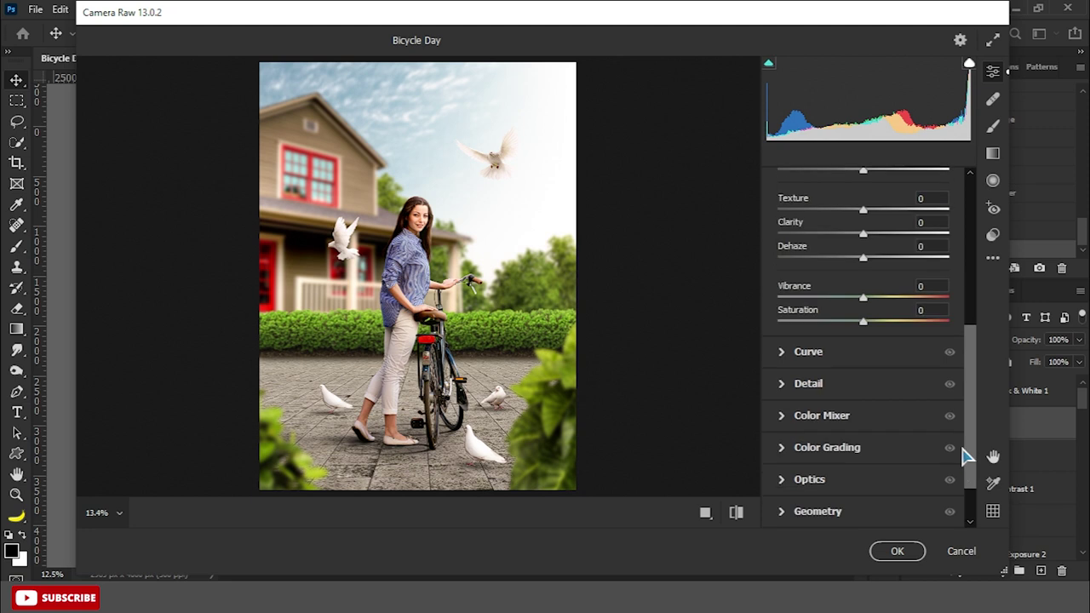
scroll(962, 438, "up", 1)
mouse_move(862, 305)
left_mouse_down()
mouse_move(846, 304)
mouse_move(857, 306)
left_mouse_up()
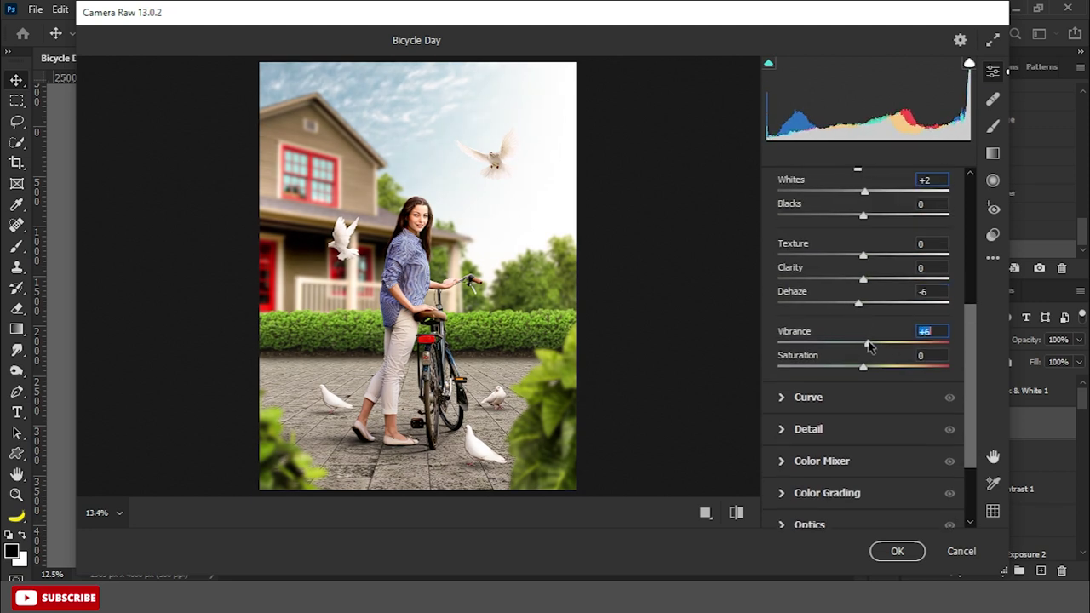
left_click(897, 551)
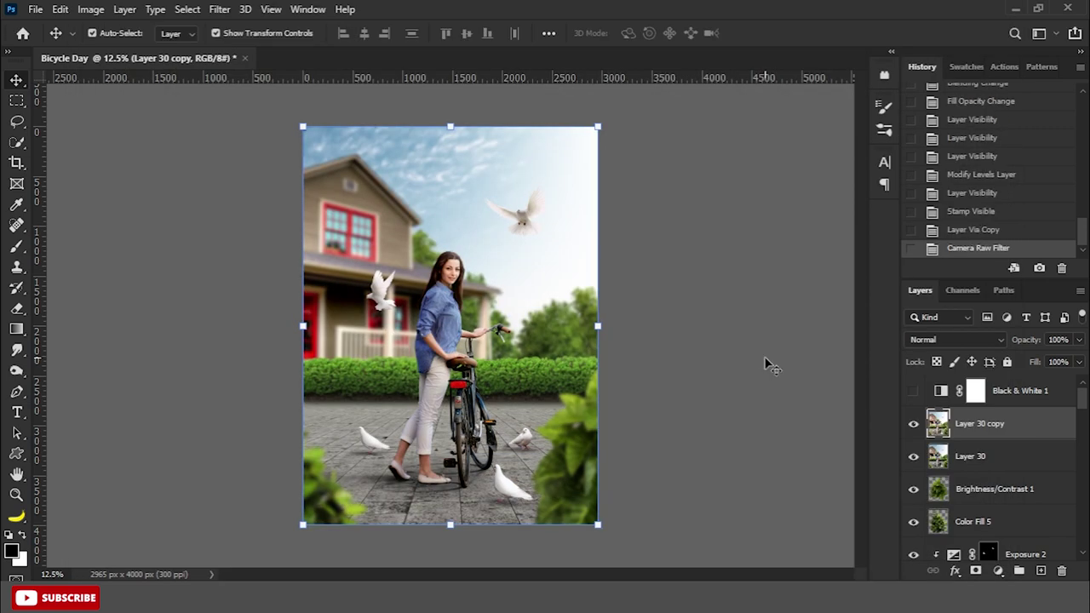
- Set the Camera Raw graded copy's fill to 70%
scroll(672, 372, "up", 2)
left_click(996, 426)
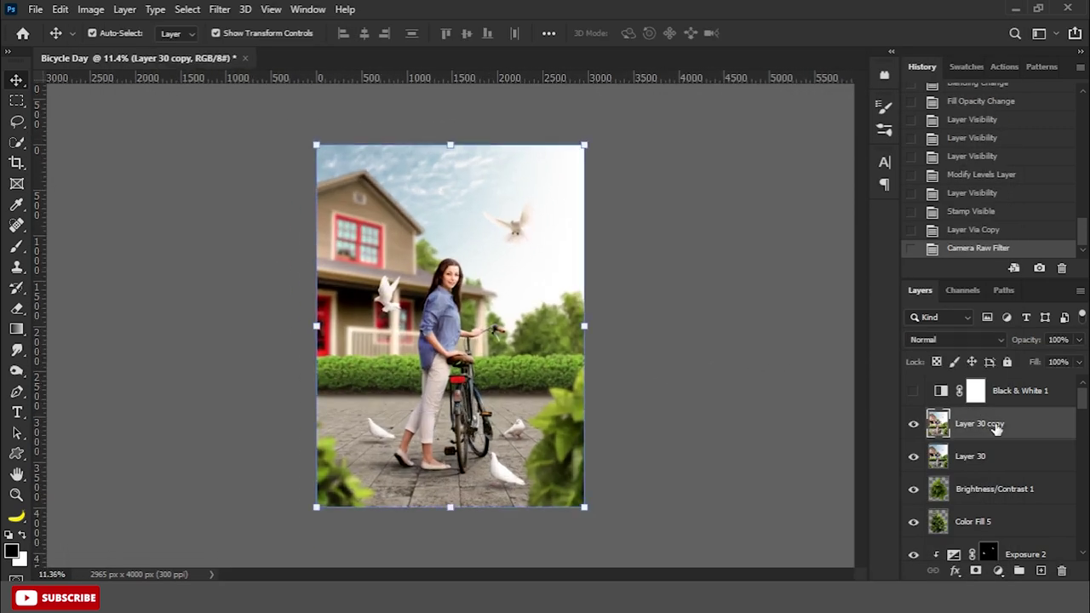
type("70")
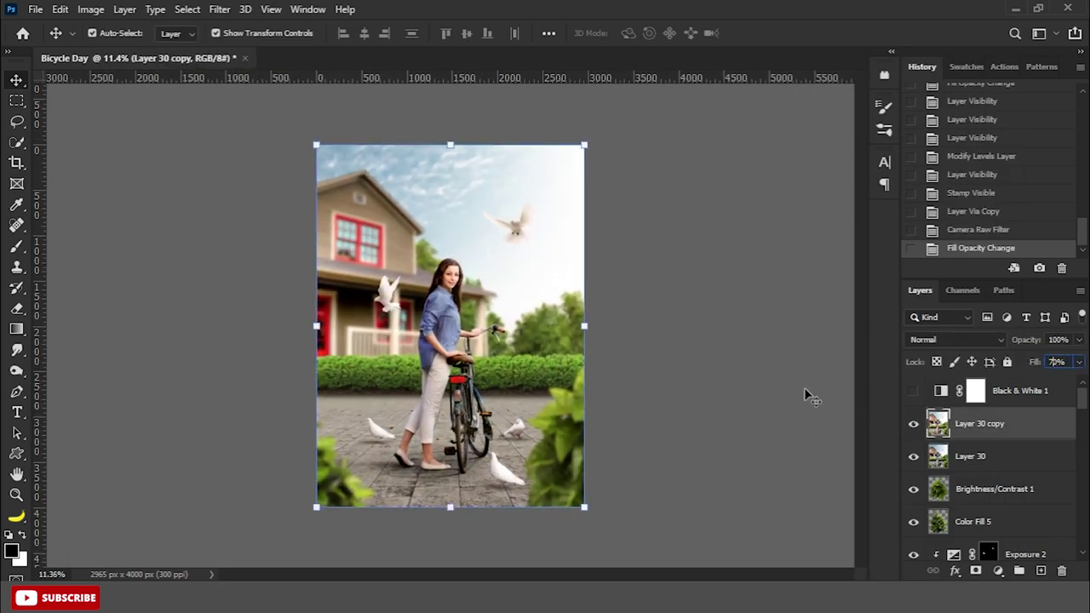
- Add a Color Lookup adjustment using the Fuji F125 Kodak 2395 LUT
left_click(998, 570)
left_click(993, 485)
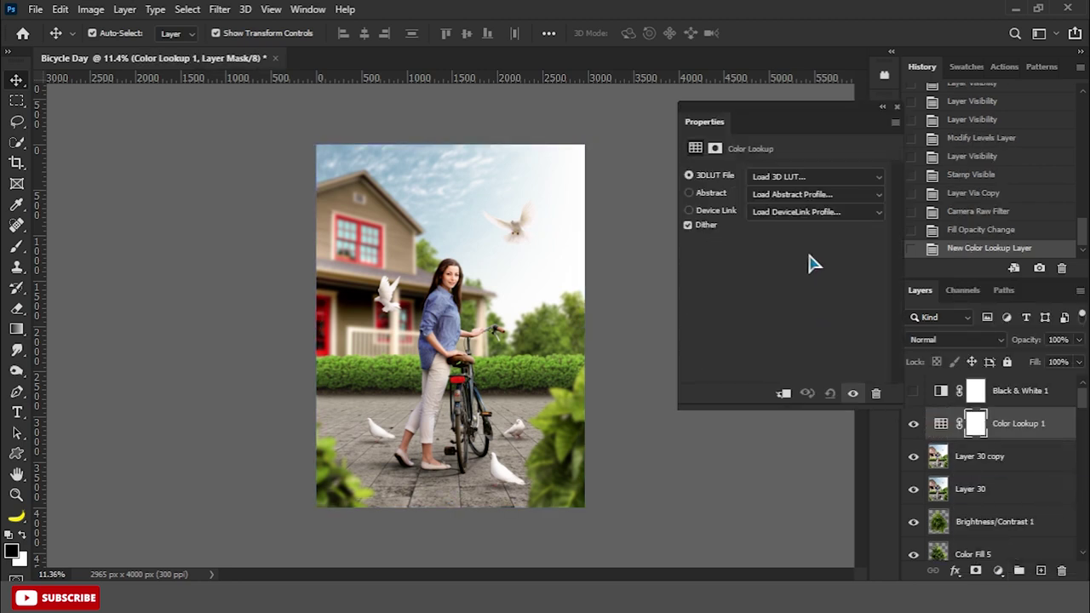
left_click(813, 176)
left_click(807, 269)
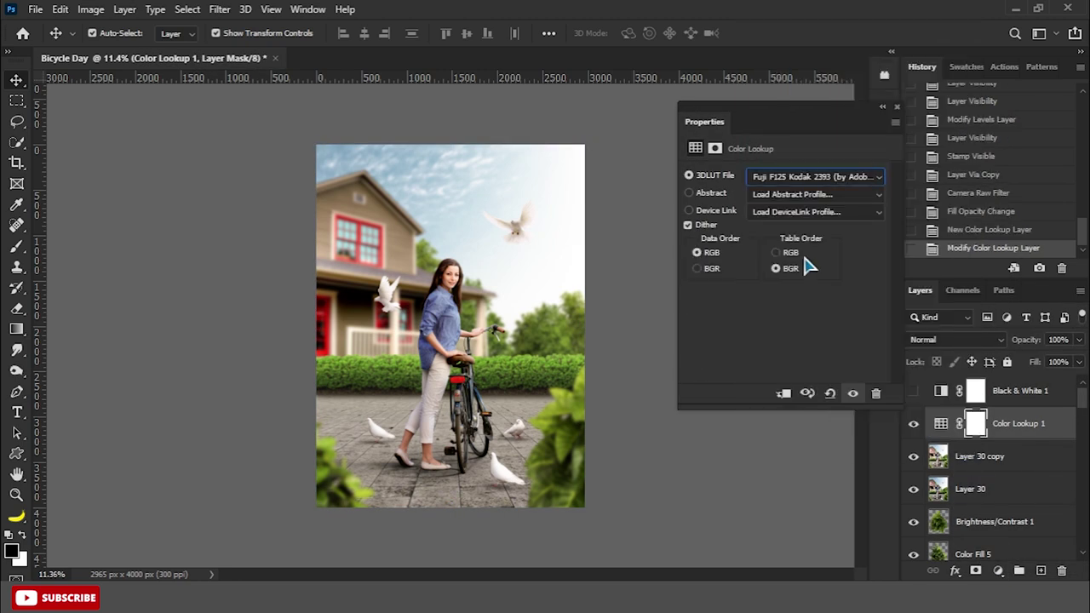
left_click(813, 176)
left_click(800, 382)
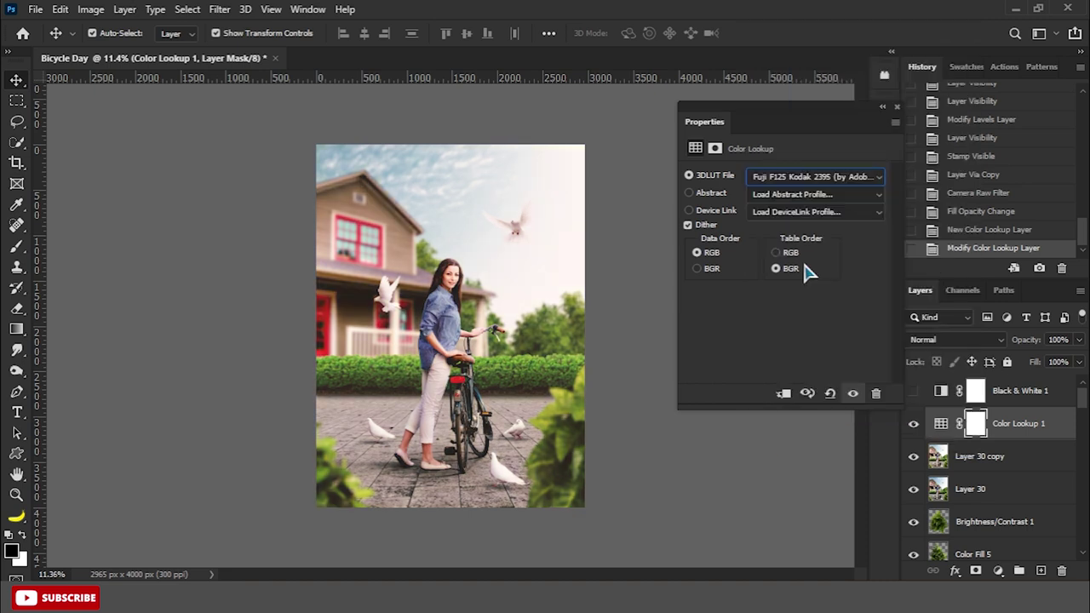
- Set the Color Lookup layer's fill to 50% and close its Properties panel
type("50")
key("Return")
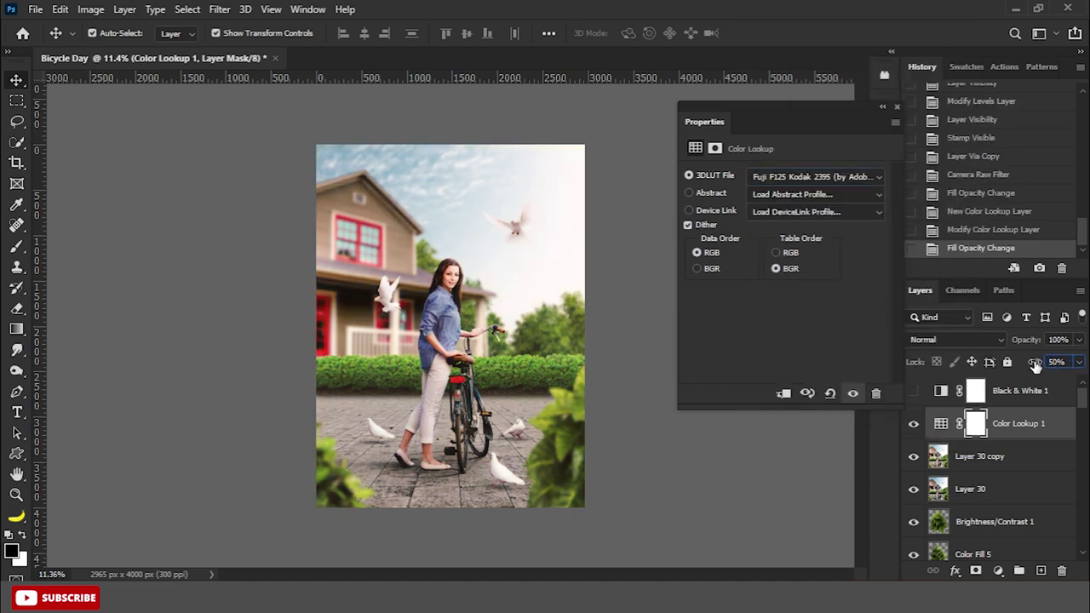
left_click(897, 107)
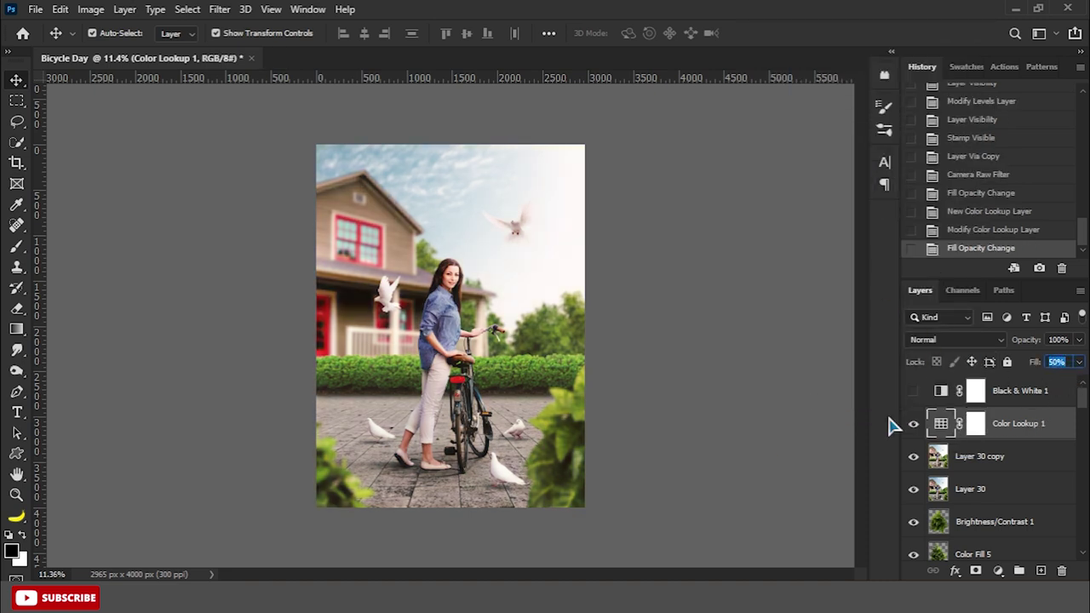
key("Return")
left_click(784, 351)
key("ctrl+plus")
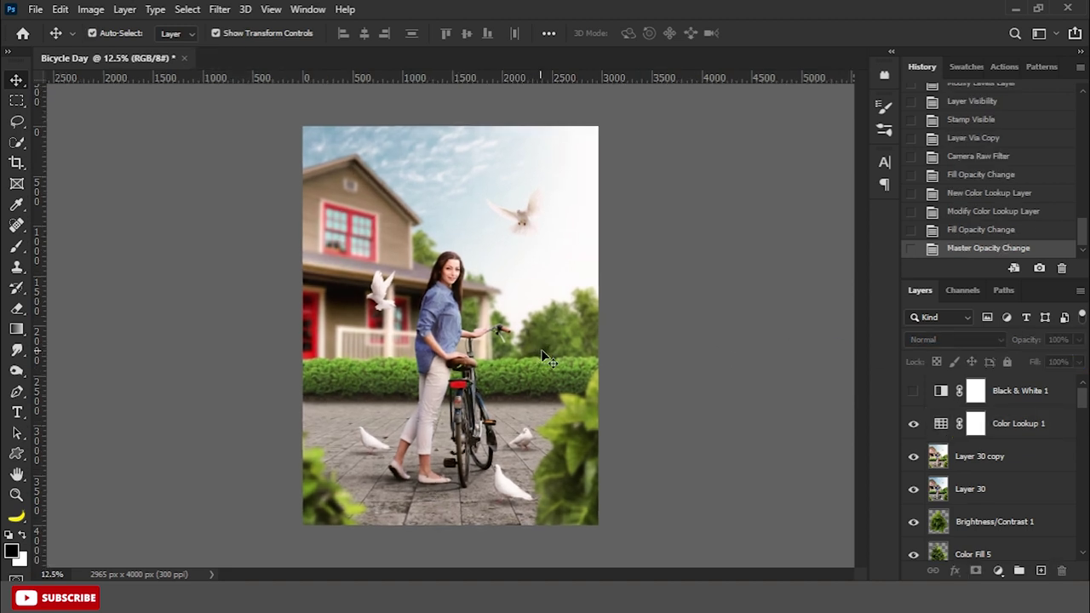